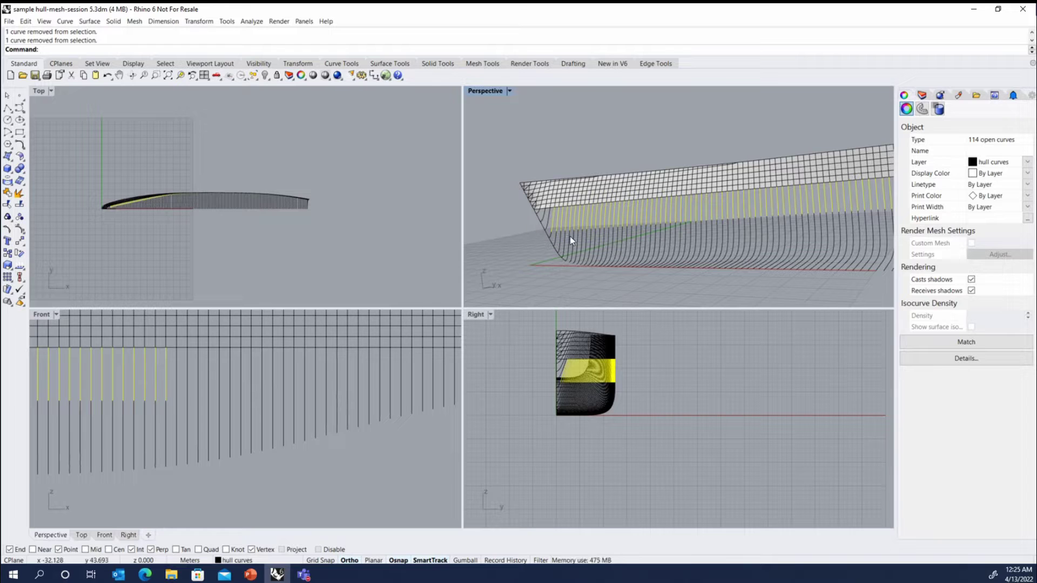
# Divide the selected hull curves by a segment length of 1.000, marking points with the curve ends included.
pyautogui.scroll(4, 536, 225)
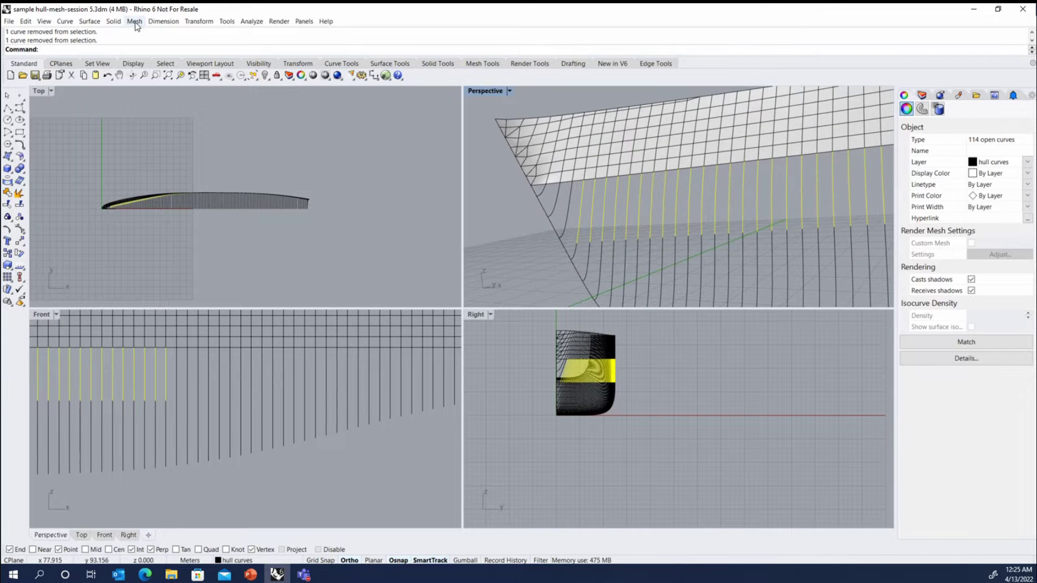
pyautogui.click(64, 21)
pyautogui.moveTo(123, 36)
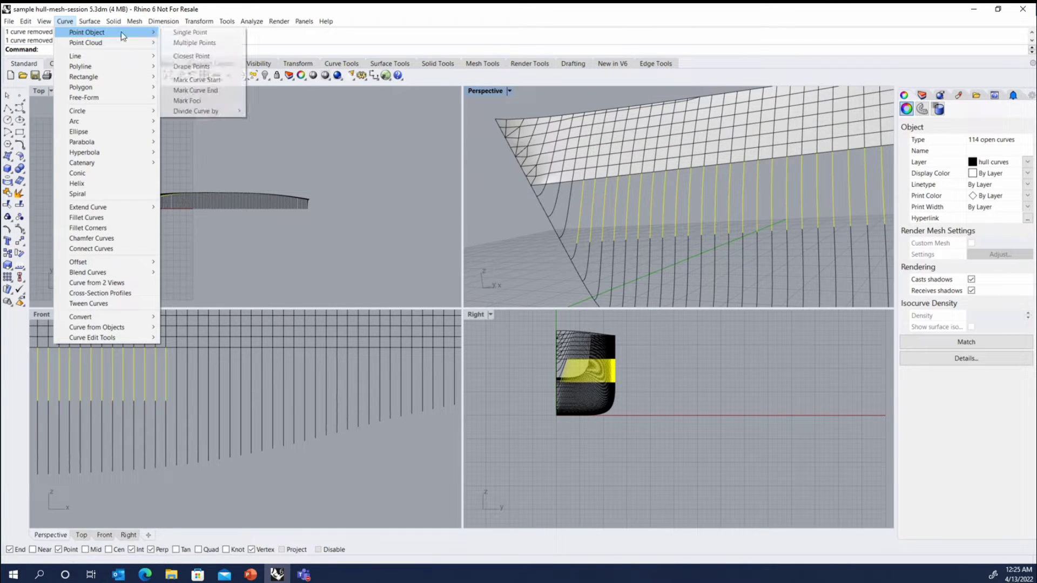
pyautogui.moveTo(206, 109)
pyautogui.click(314, 113)
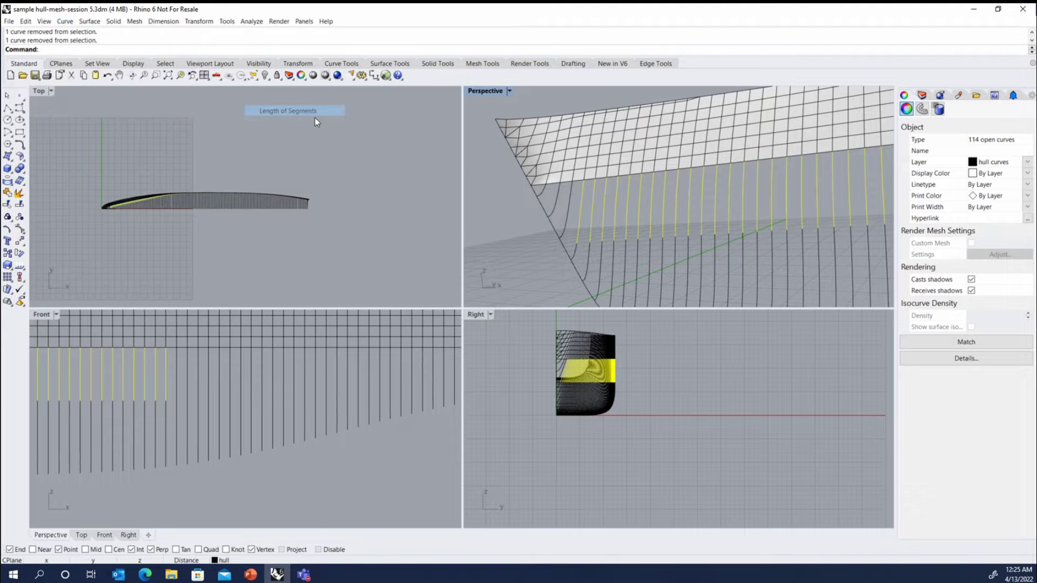
pyautogui.rightClick(400, 160)
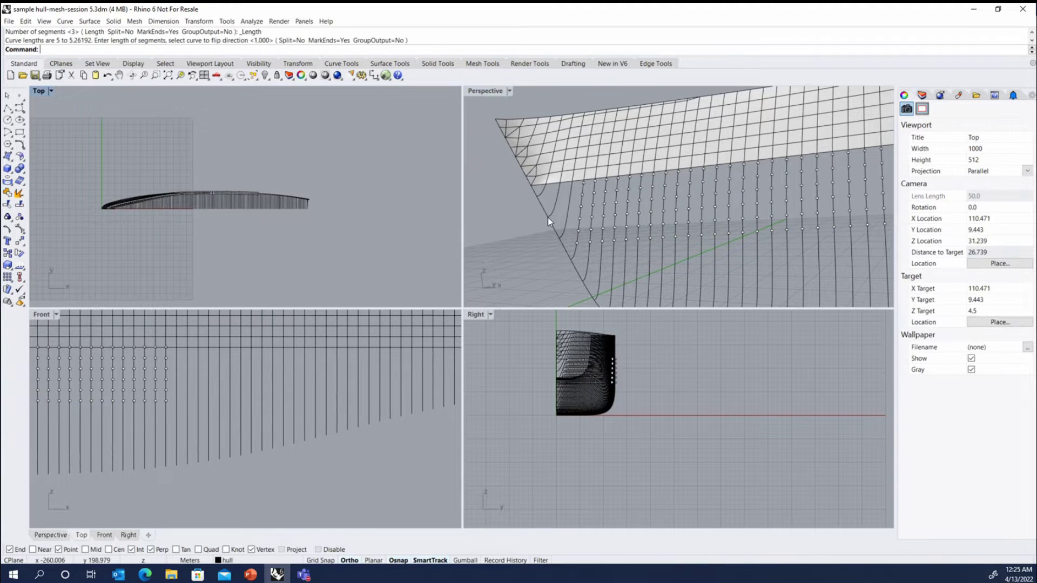
# Examine the new division points where the hull curves meet the lower edge of the upper mesh.
pyautogui.scroll(-5, 587, 194)
pyautogui.scroll(5, 818, 174)
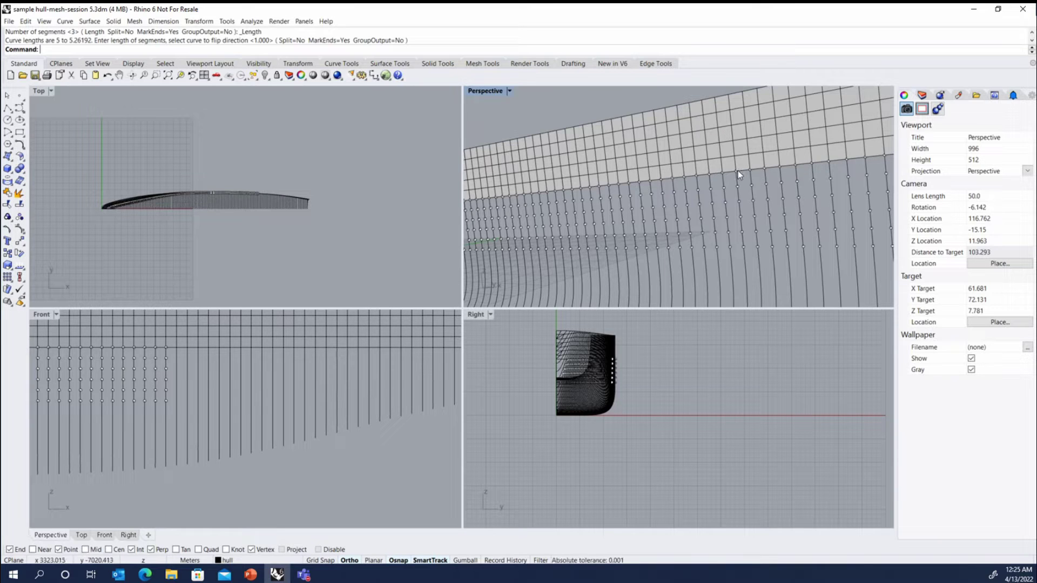
pyautogui.scroll(2, 753, 166)
pyautogui.scroll(10, 151, 368)
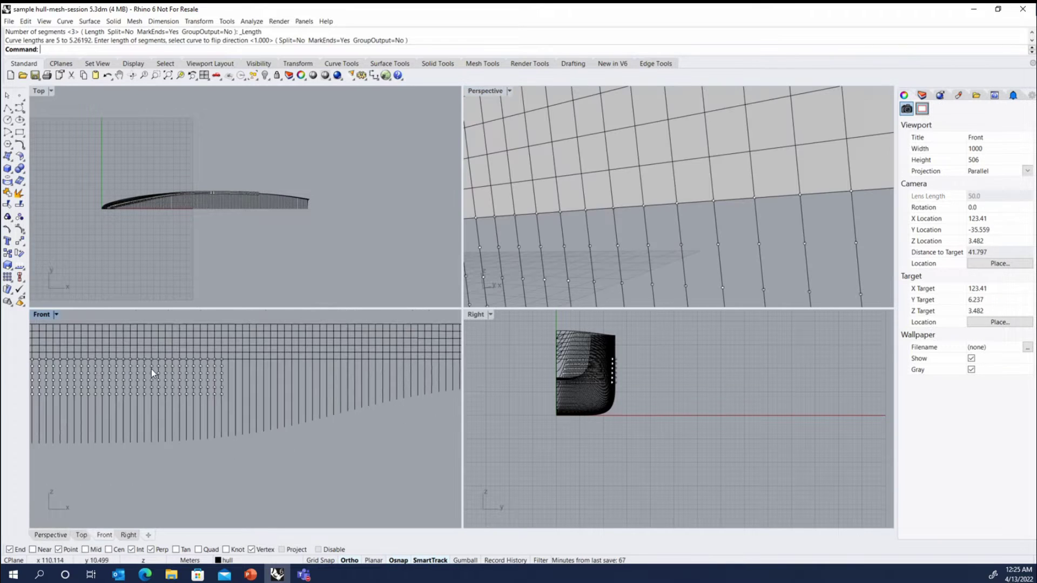
pyautogui.moveTo(270, 332); pyautogui.dragTo(207, 411, button='right')
pyautogui.scroll(3, 614, 358)
pyautogui.scroll(3, 621, 365)
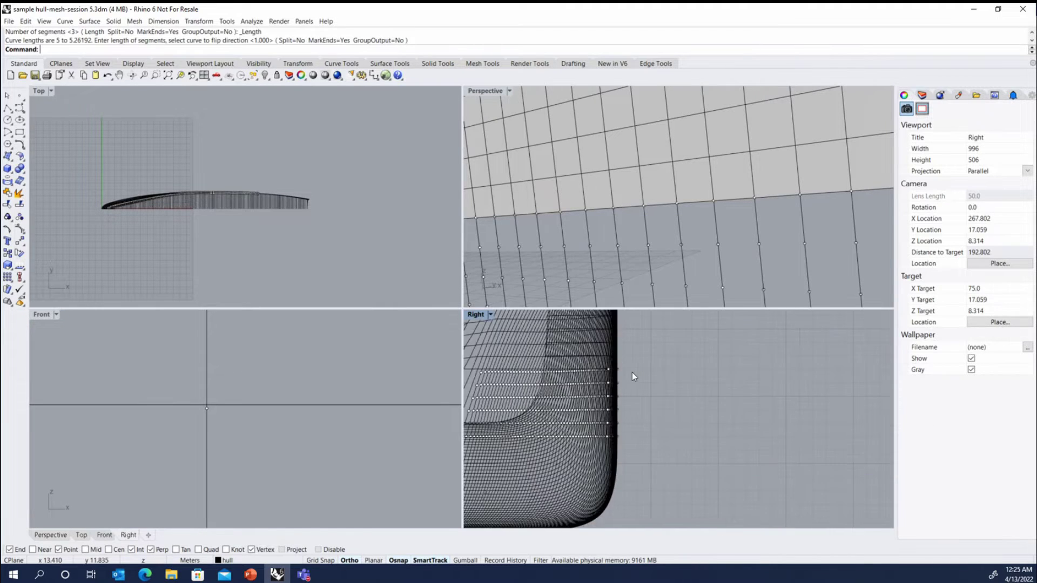
# Delete the uppermost row of division points along the mesh's lower edge.
pyautogui.scroll(-3, 632, 371)
pyautogui.scroll(1, 640, 372)
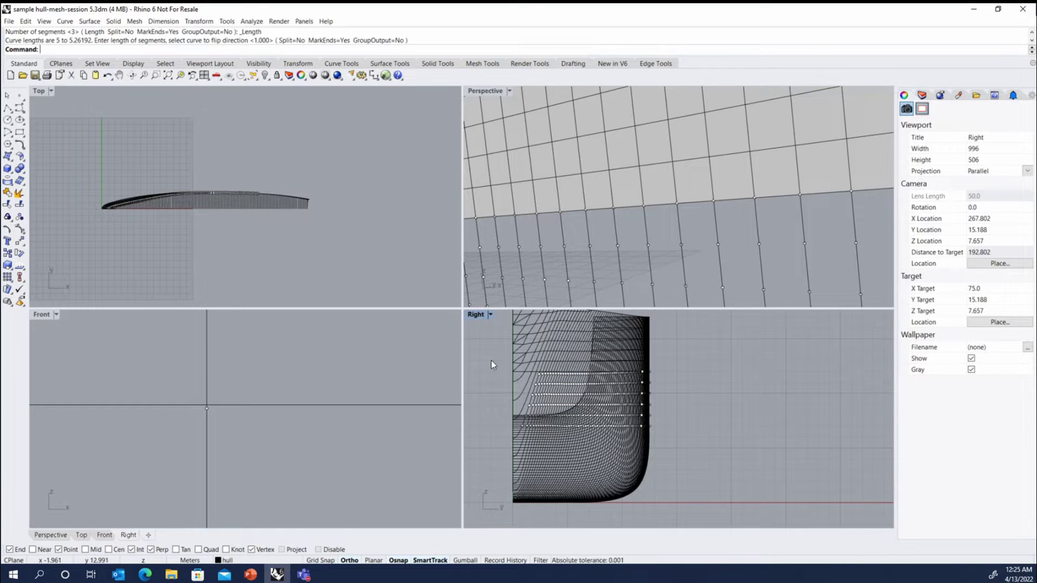
pyautogui.moveTo(491, 361); pyautogui.dragTo(665, 376)
pyautogui.click(705, 217)
pyautogui.scroll(-5, 705, 217)
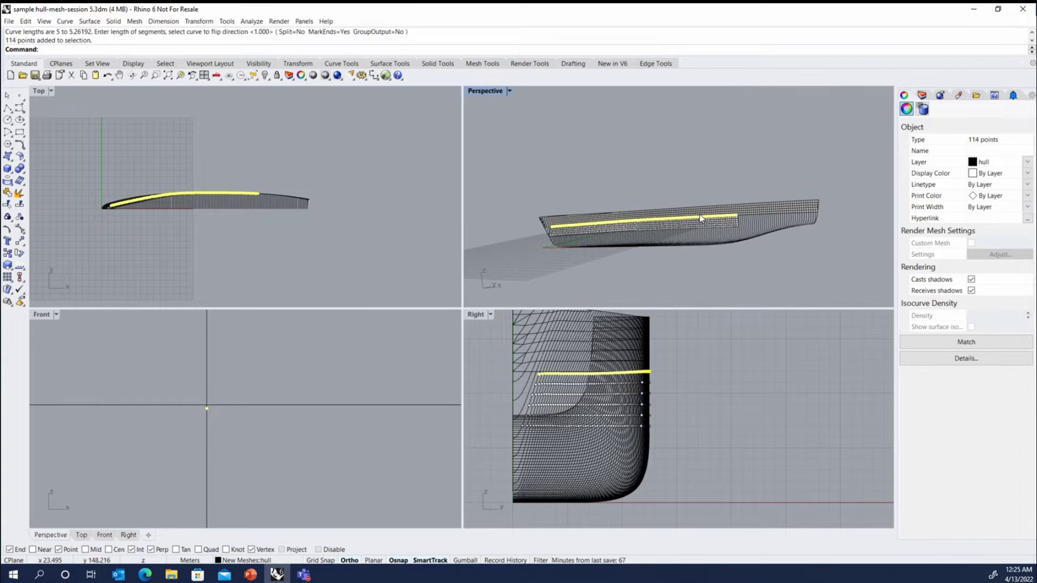
pyautogui.press('Delete')
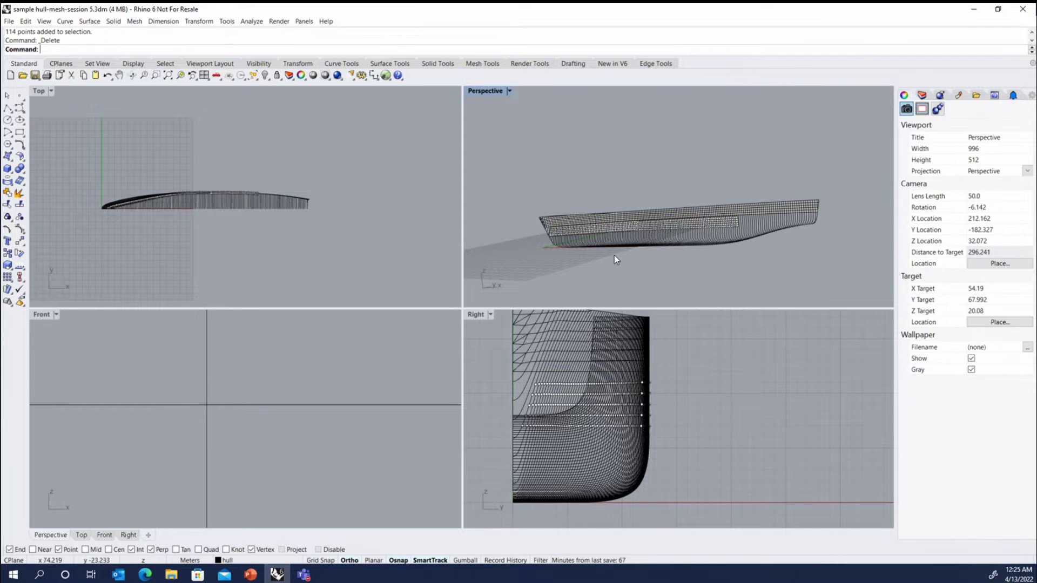
# Extract the vertices of the upper hull mesh as point objects.
pyautogui.scroll(5, 596, 214)
pyautogui.click(652, 233)
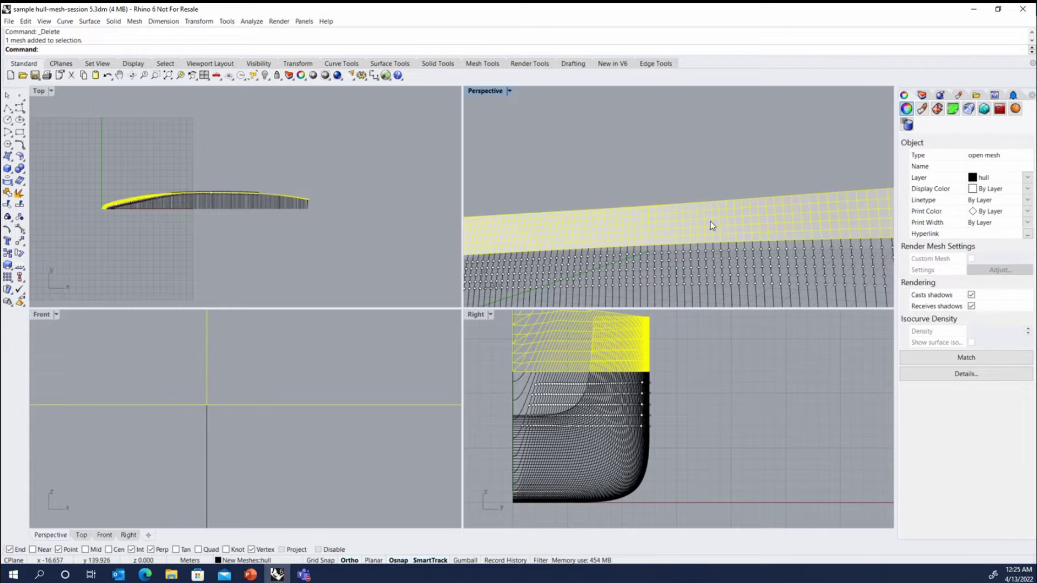
pyautogui.scroll(-3, 624, 215)
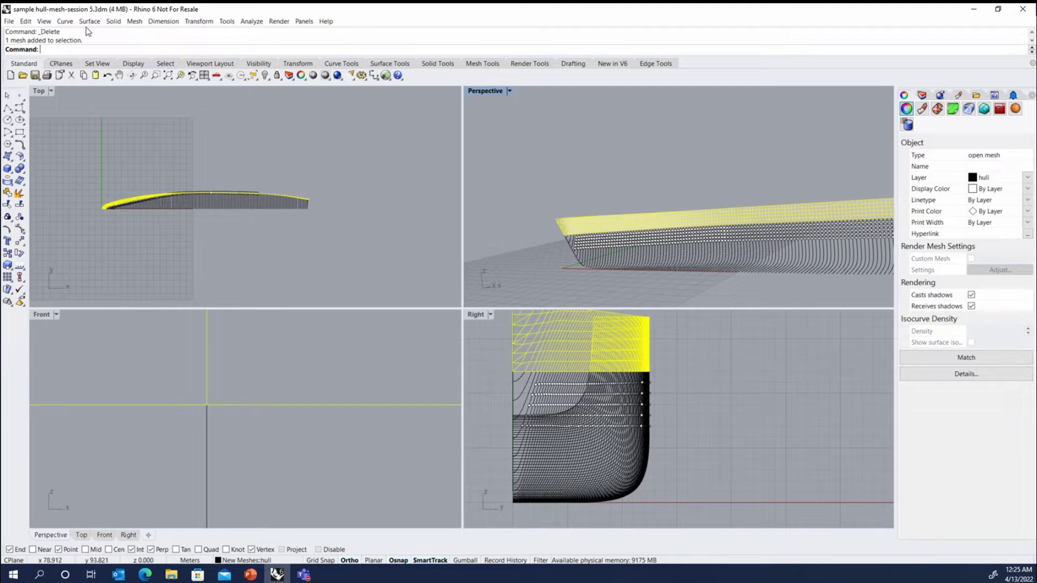
pyautogui.click(65, 21)
pyautogui.moveTo(92, 327)
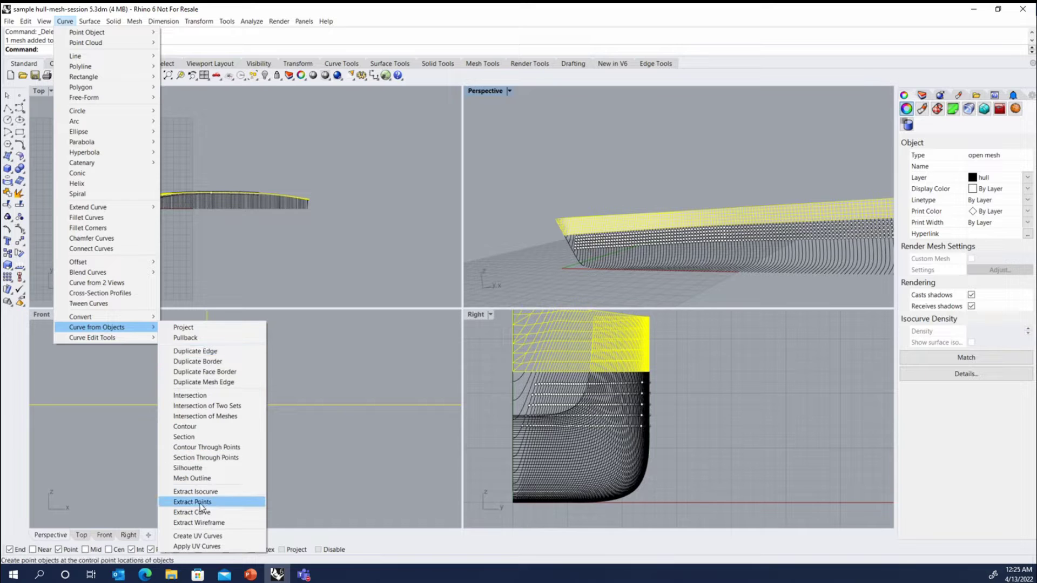
pyautogui.click(243, 502)
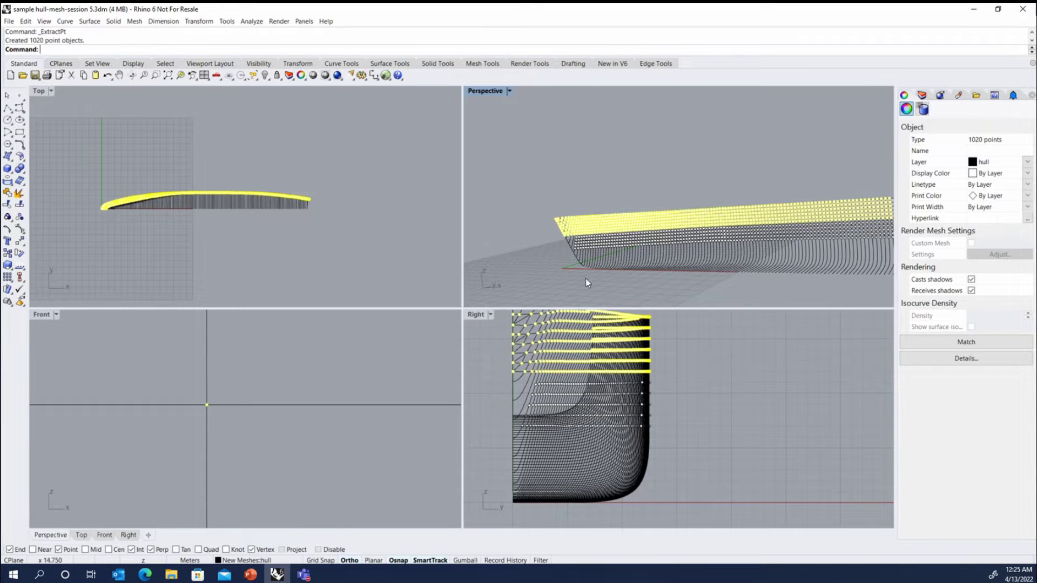
# Delete the extracted mesh points, keeping only the lowest row along the mesh's lower edge.
pyautogui.click(504, 370)
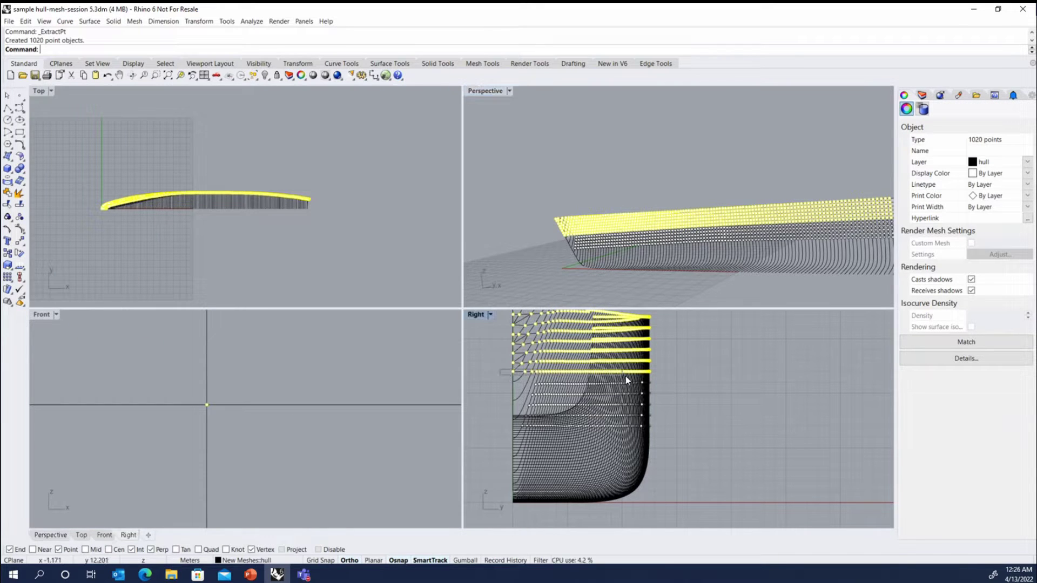
pyautogui.keyDown('ctrl'); pyautogui.moveTo(624, 374); pyautogui.dragTo(665, 377); pyautogui.keyUp('ctrl')
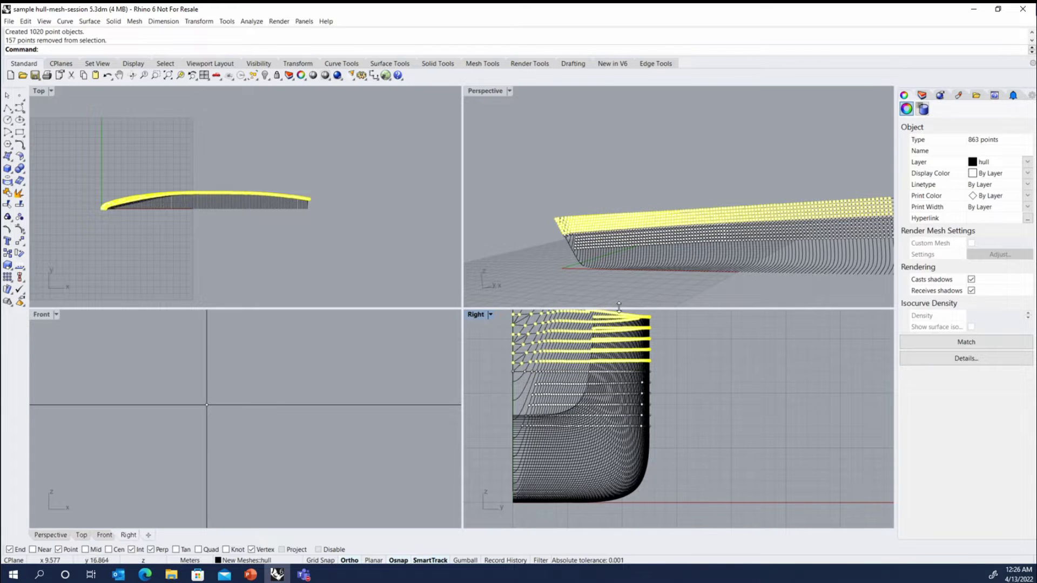
pyautogui.press('Delete')
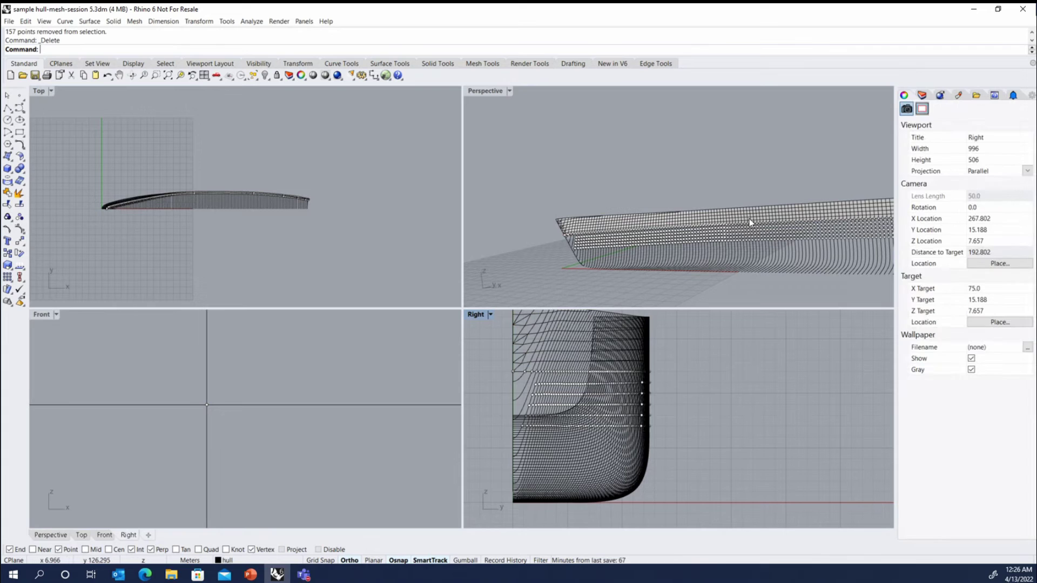
# Delete the short open curve on the hull layer at the upper tip of the bow.
pyautogui.scroll(4, 555, 224)
pyautogui.moveTo(542, 173); pyautogui.dragTo(586, 231)
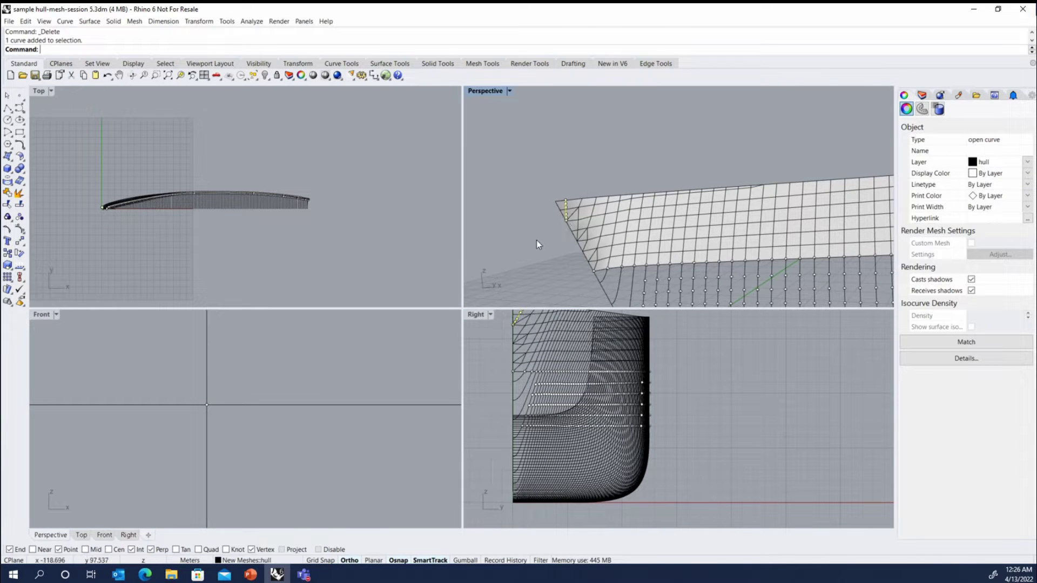
pyautogui.press('Delete')
pyautogui.moveTo(525, 192); pyautogui.dragTo(544, 234, button='right')
pyautogui.scroll(1, 545, 225)
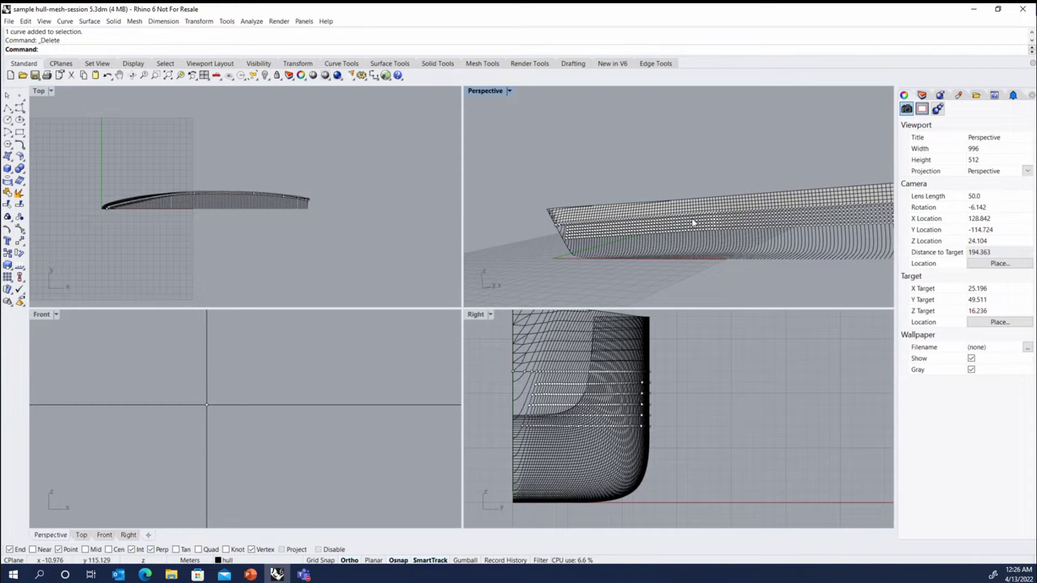
# Examine the remaining extracted points along the mesh's lower edge from the bow to the stern.
pyautogui.scroll(3, 717, 212)
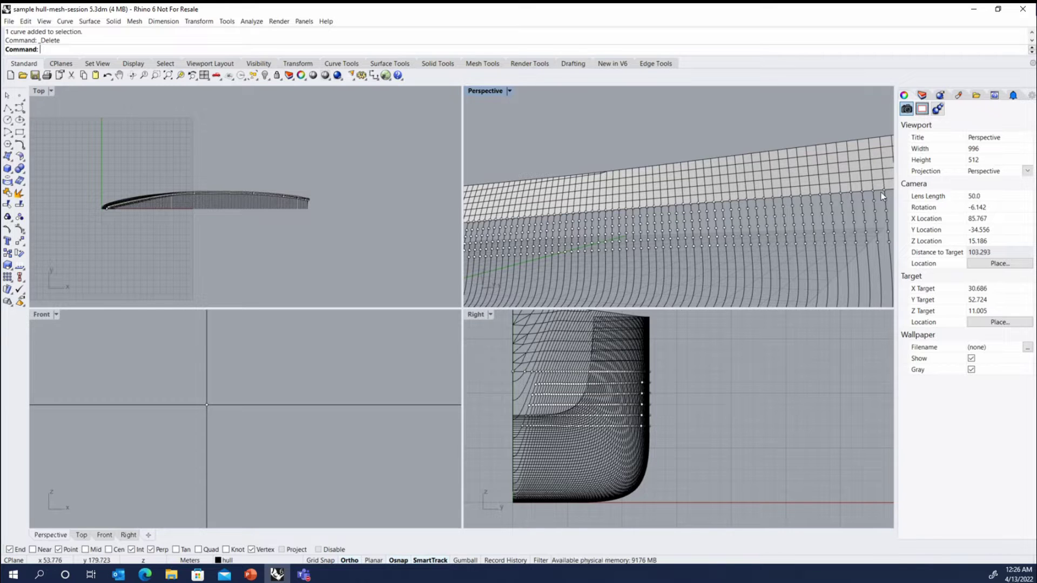
pyautogui.scroll(-3, 837, 199)
pyautogui.scroll(-4, 741, 189)
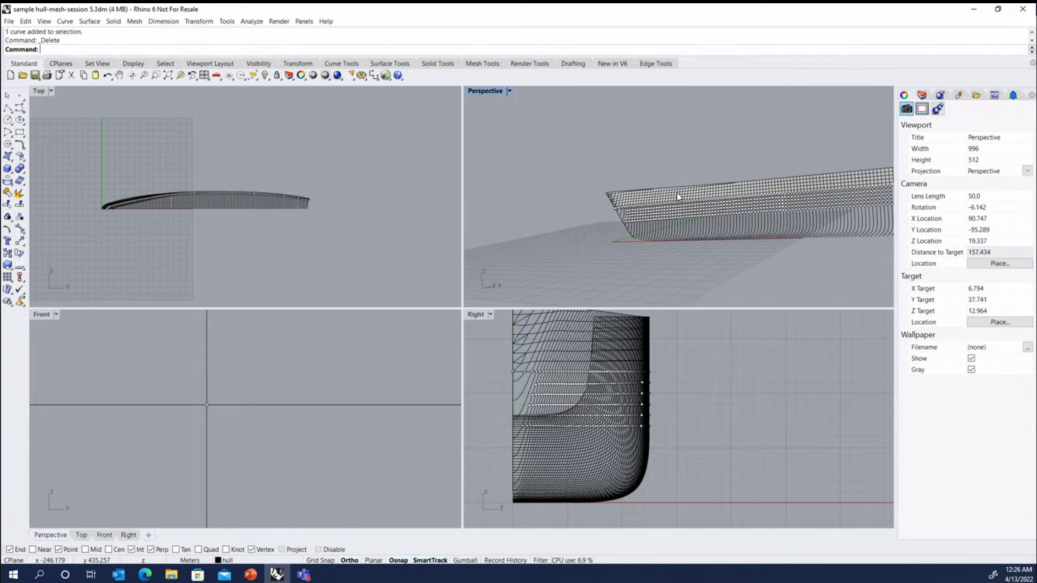
pyautogui.click(371, 245)
pyautogui.scroll(-1, 372, 245)
pyautogui.click(144, 381)
pyautogui.scroll(6, 146, 380)
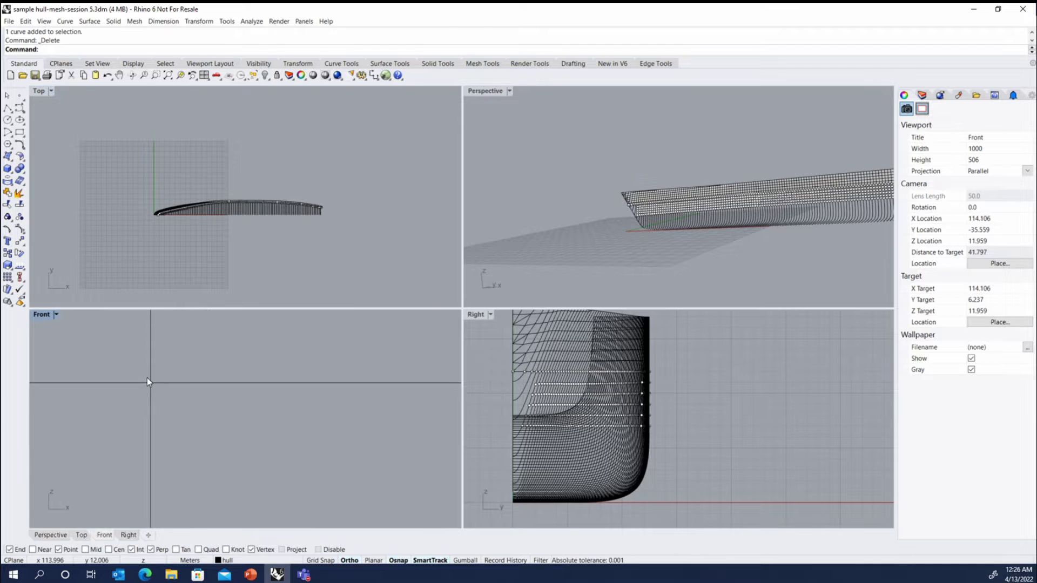
pyautogui.scroll(-5, 151, 374)
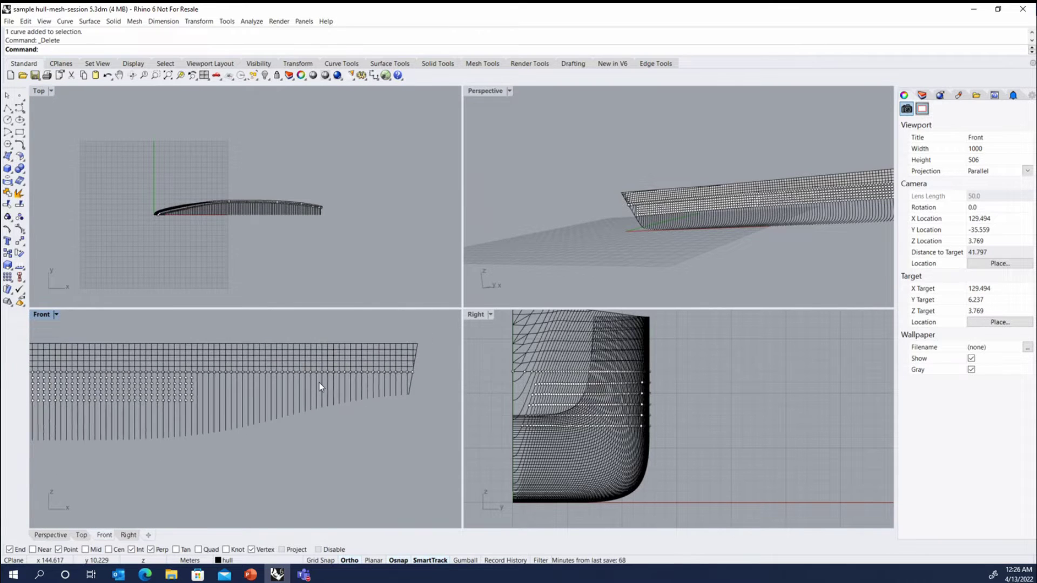
pyautogui.scroll(4, 206, 377)
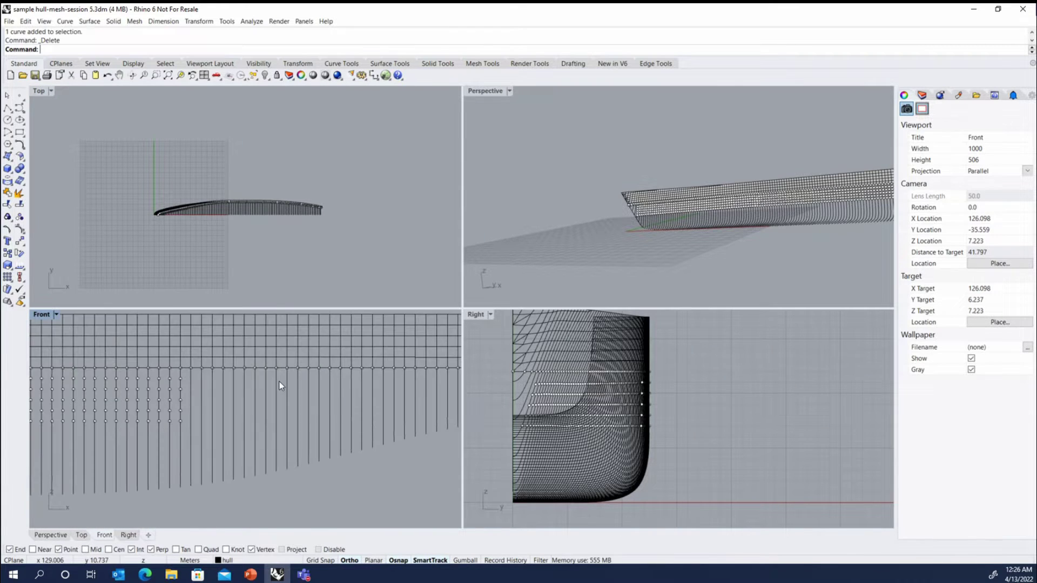
pyautogui.scroll(-4, 209, 365)
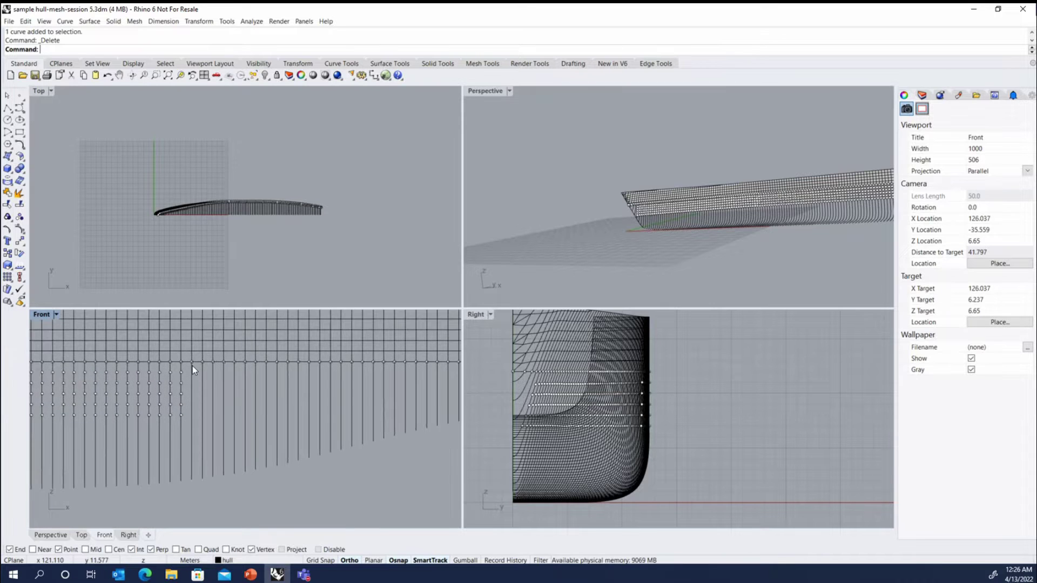
pyautogui.moveTo(184, 331); pyautogui.dragTo(386, 377)
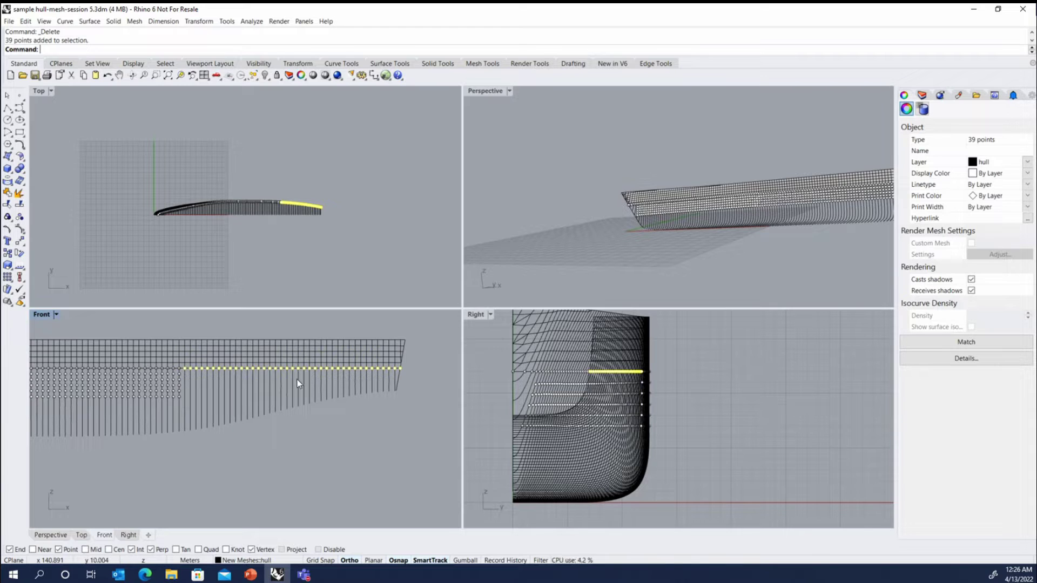
pyautogui.click(261, 361)
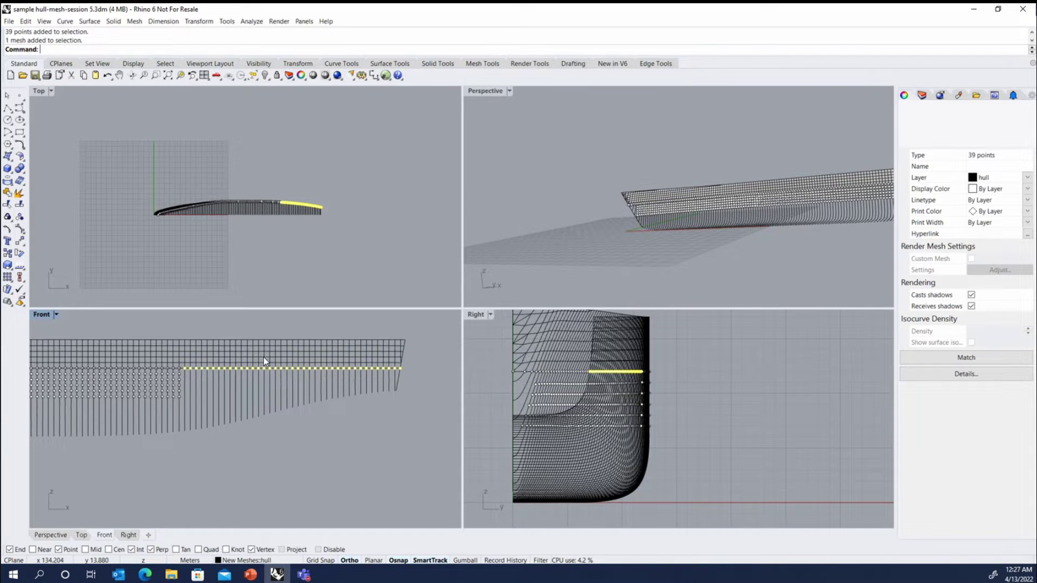
pyautogui.click(22, 230)
pyautogui.scroll(5, 202, 364)
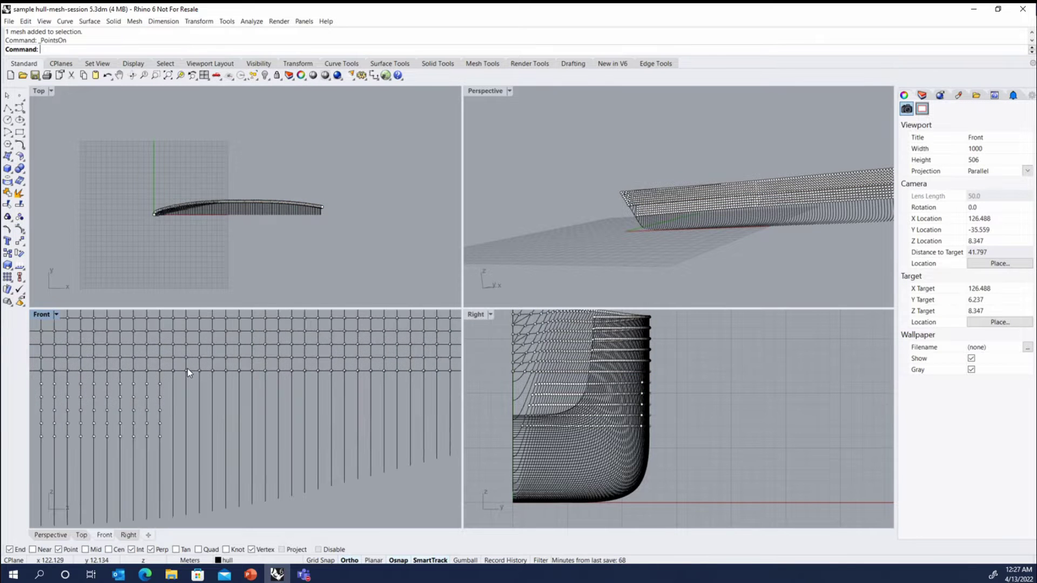
pyautogui.scroll(3, 169, 389)
pyautogui.scroll(-3, 166, 386)
pyautogui.scroll(-3, 173, 358)
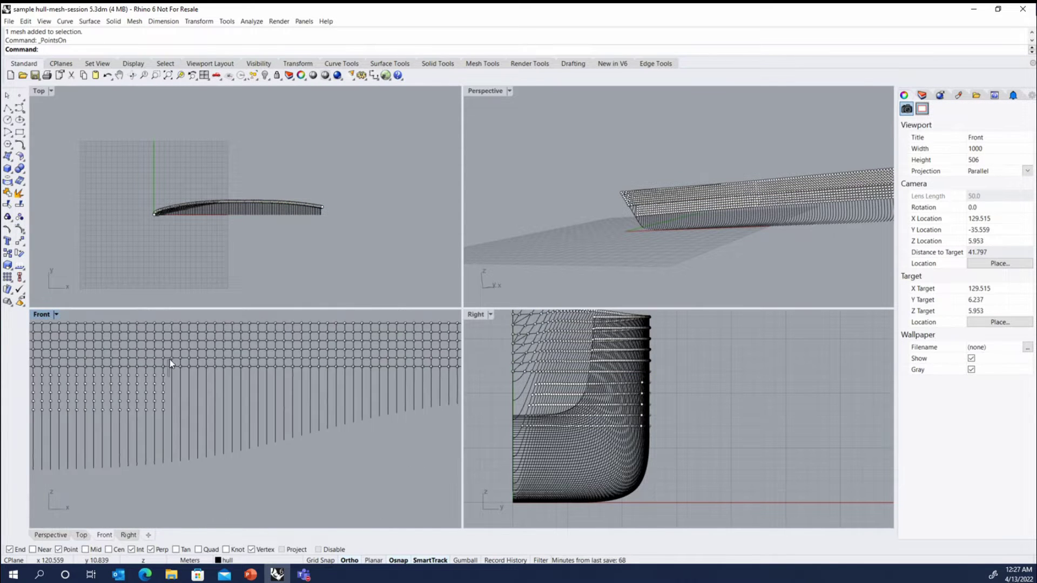
pyautogui.moveTo(168, 373); pyautogui.dragTo(442, 362)
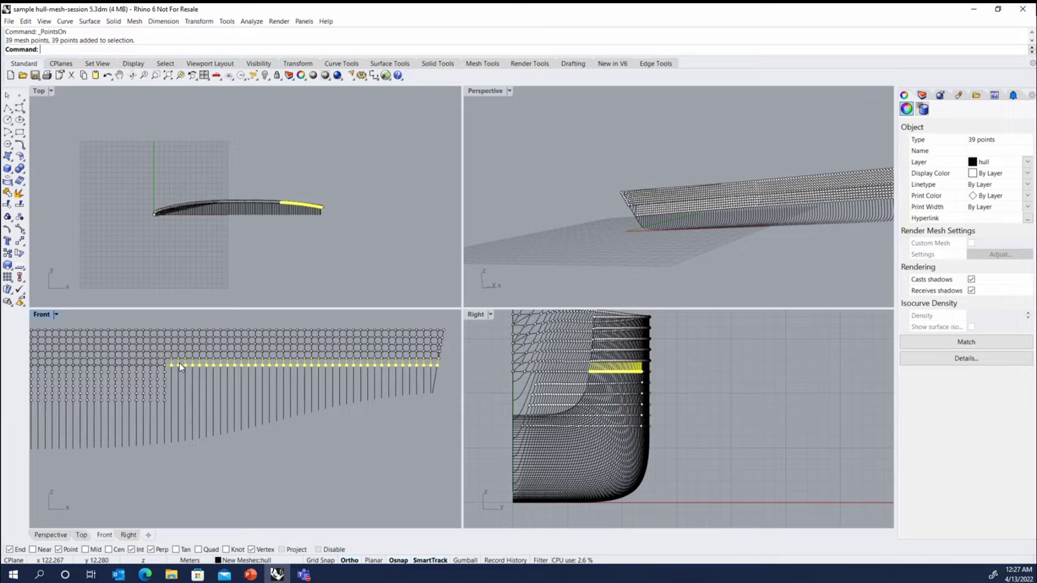
pyautogui.press('Escape')
# Delete the points on the mesh's lower edge aft of the divided curves, up to the stern.
pyautogui.scroll(1, 180, 364)
pyautogui.scroll(-1, 176, 365)
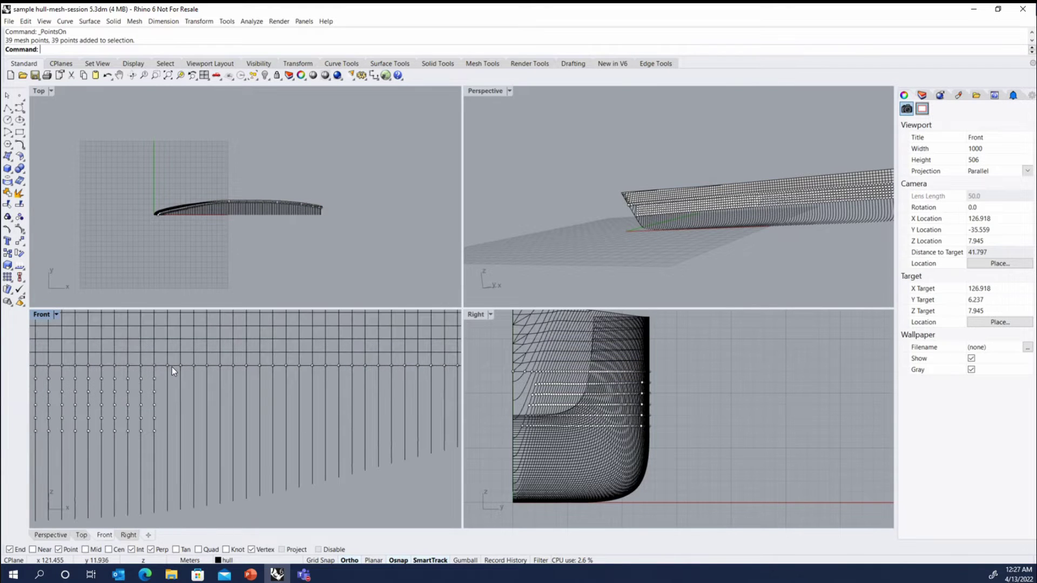
pyautogui.scroll(-1, 164, 358)
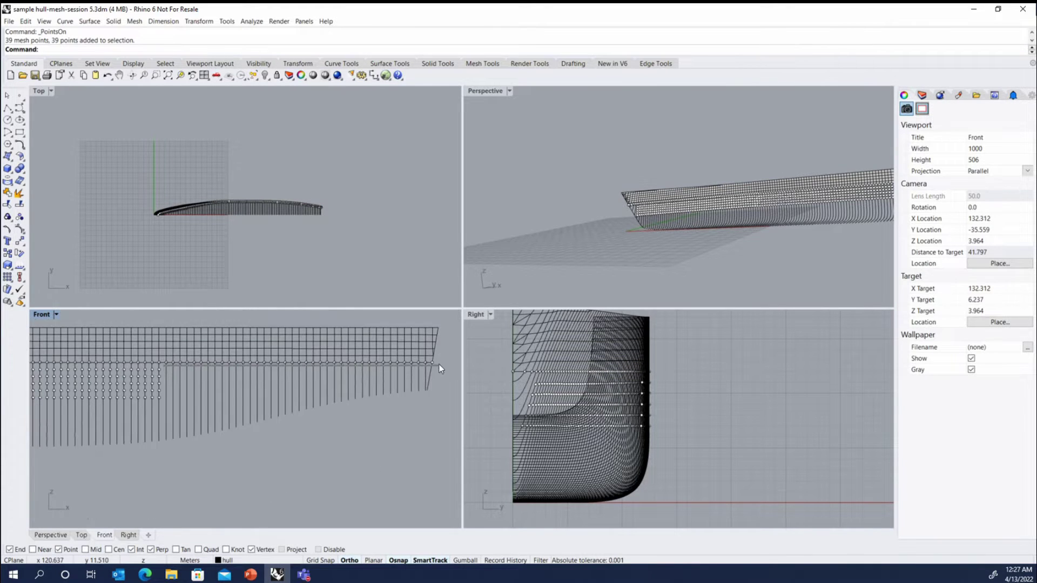
pyautogui.moveTo(162, 368); pyautogui.dragTo(442, 359)
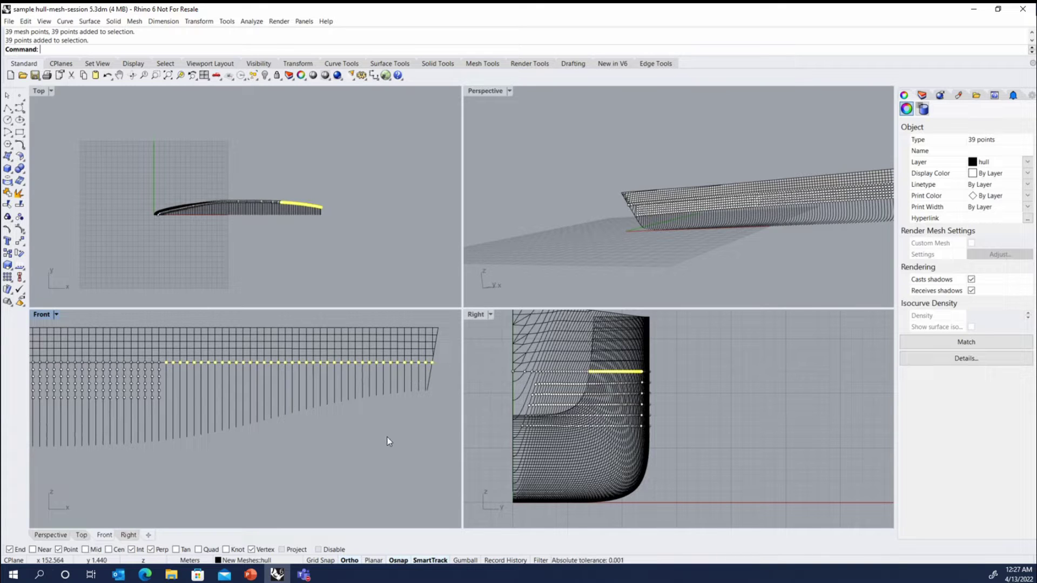
pyautogui.press('Delete')
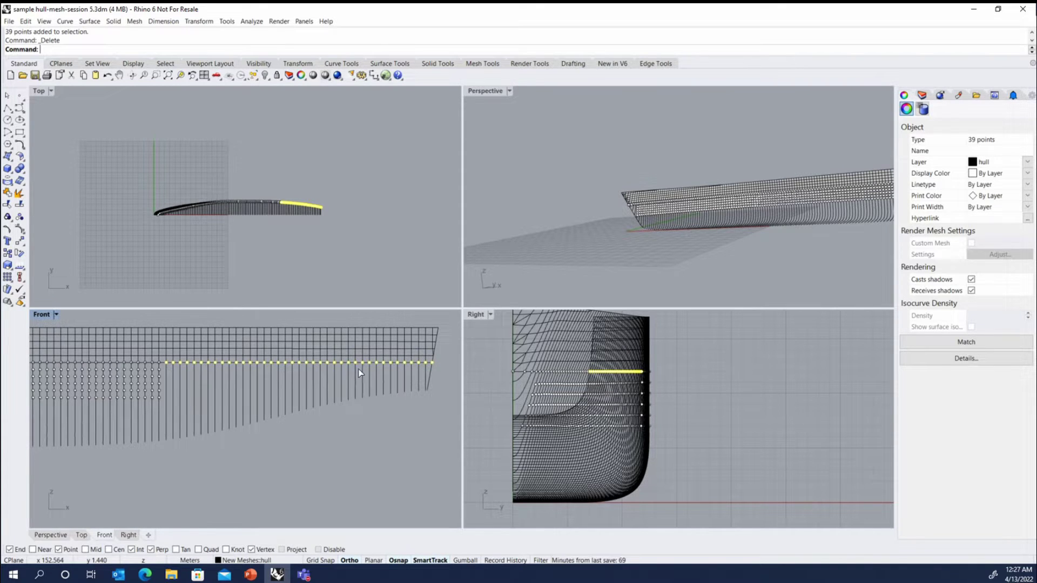
pyautogui.scroll(-14, 394, 364)
pyautogui.scroll(4, 187, 378)
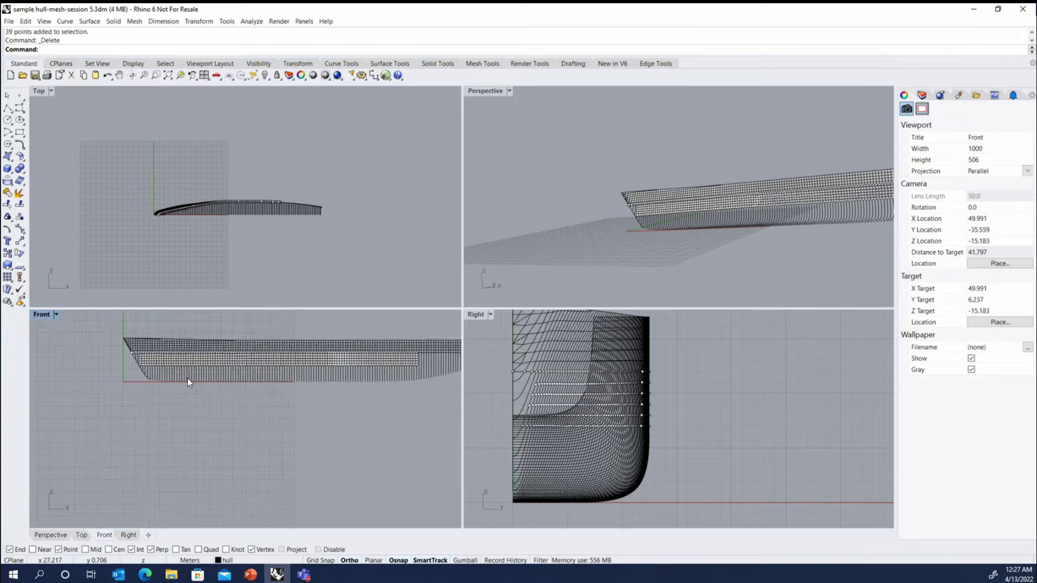
# Section the three foremost bow curves at the height of the first point row below the upper mesh's lower edge.
pyautogui.scroll(6, 96, 350)
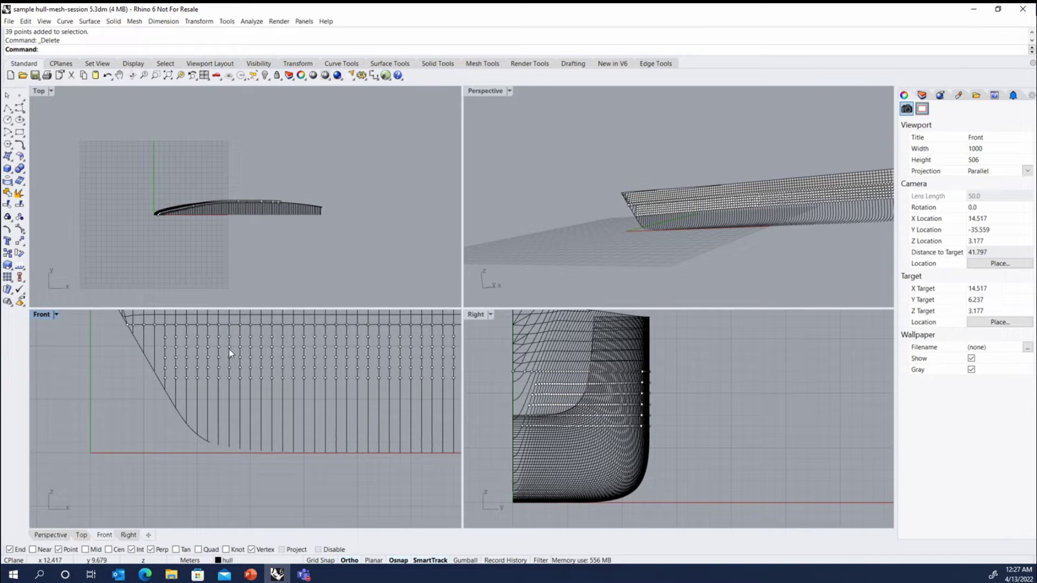
pyautogui.scroll(-2, 166, 351)
pyautogui.moveTo(159, 345); pyautogui.dragTo(103, 358)
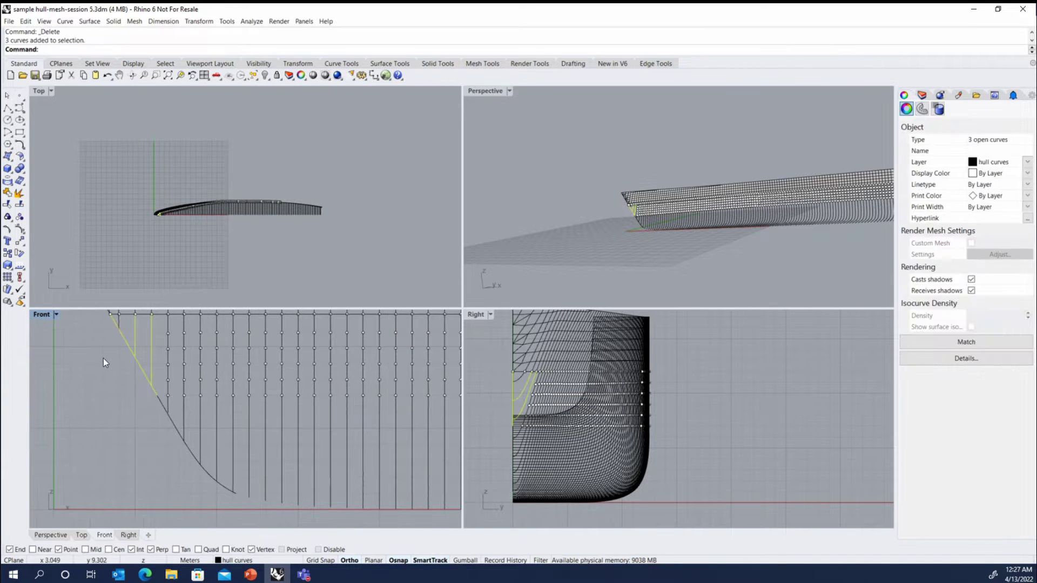
pyautogui.write('Section')
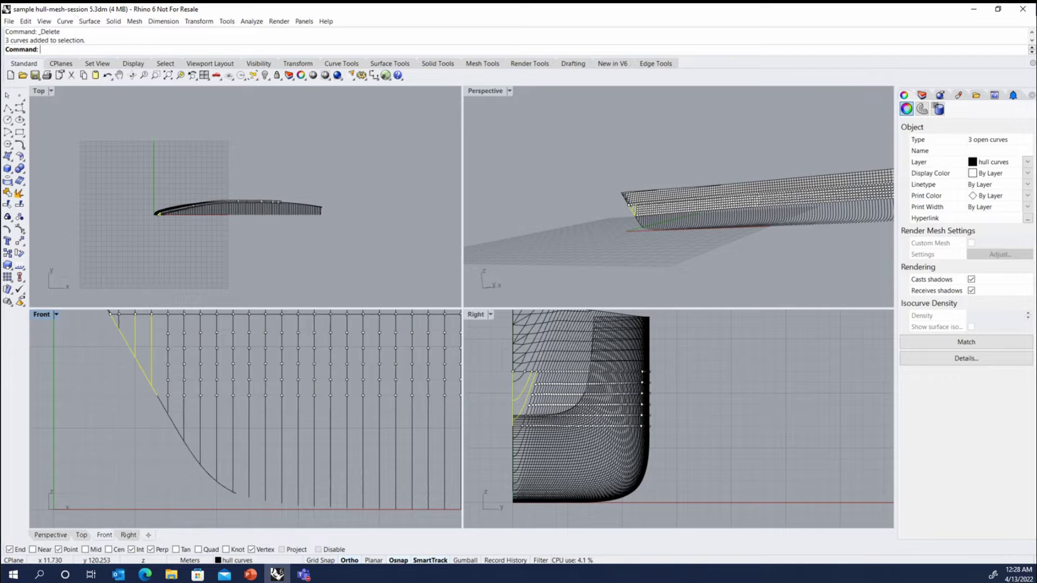
pyautogui.press('Return')
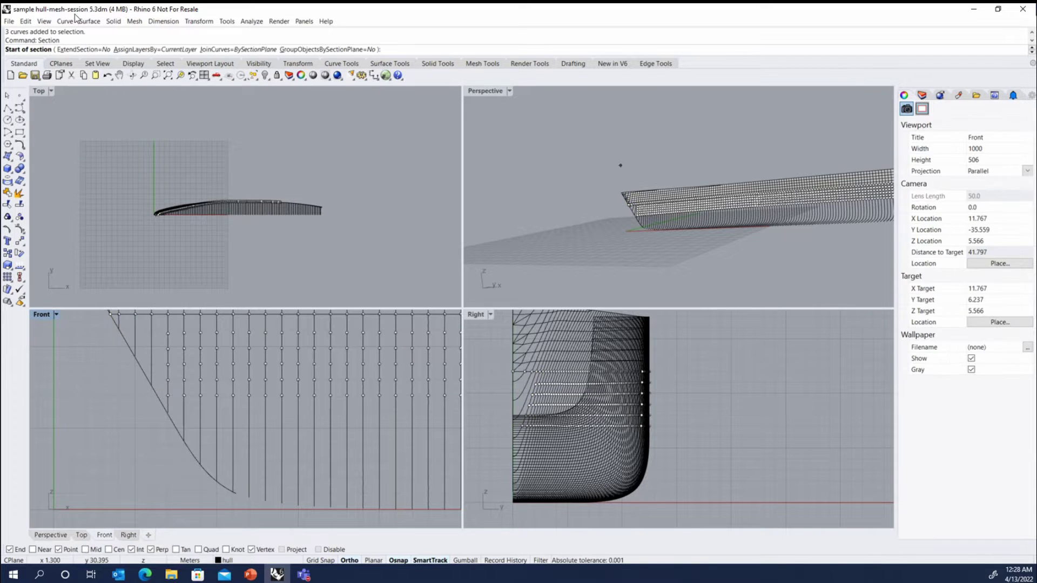
pyautogui.click(172, 334)
pyautogui.click(101, 334)
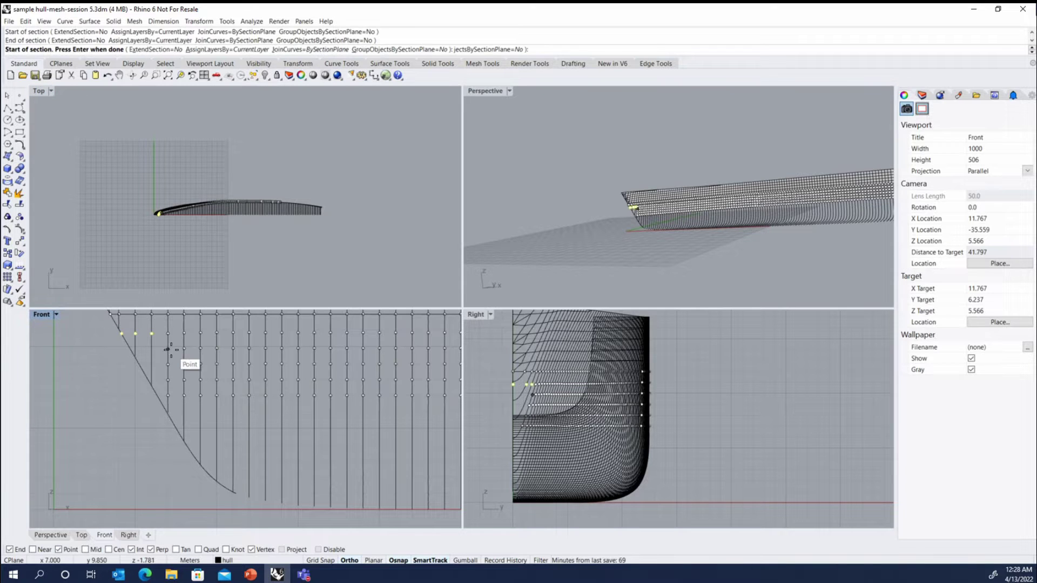
# Add section points on the same three bow curves at the heights of the next three point rows.
pyautogui.click(163, 348)
pyautogui.click(108, 355)
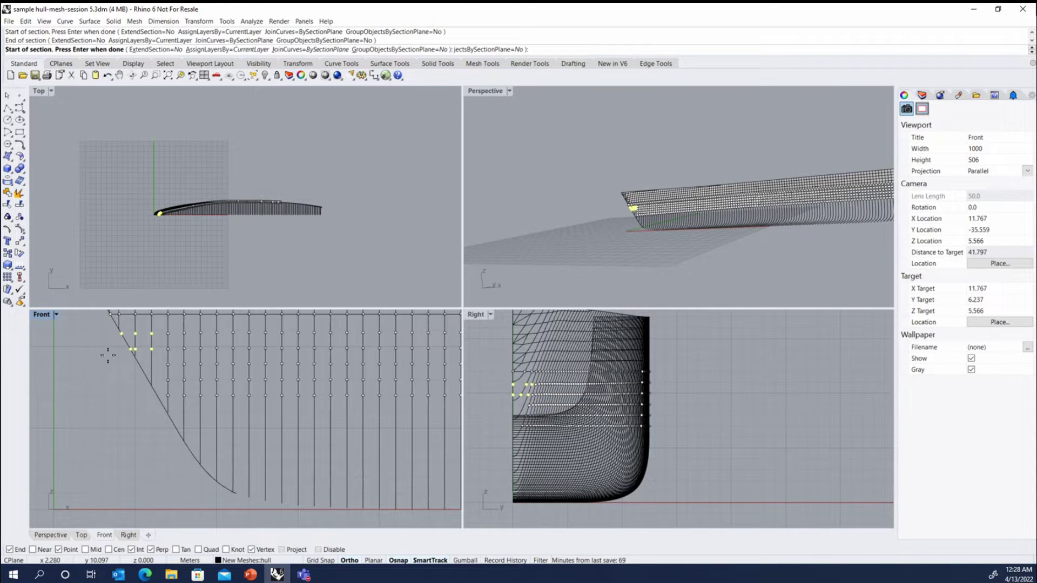
pyautogui.click(173, 365)
pyautogui.click(107, 365)
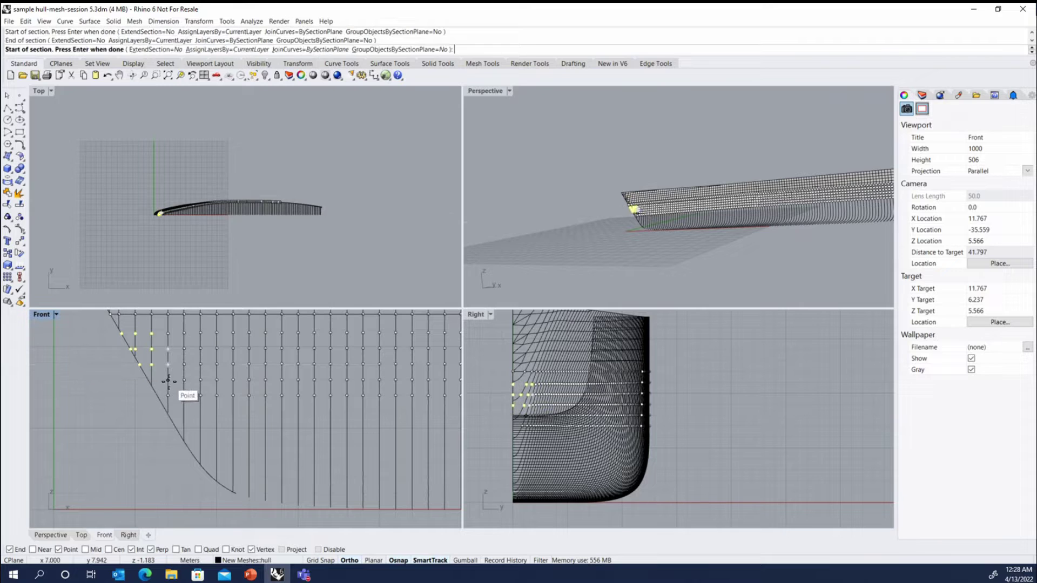
pyautogui.click(172, 381)
pyautogui.click(104, 382)
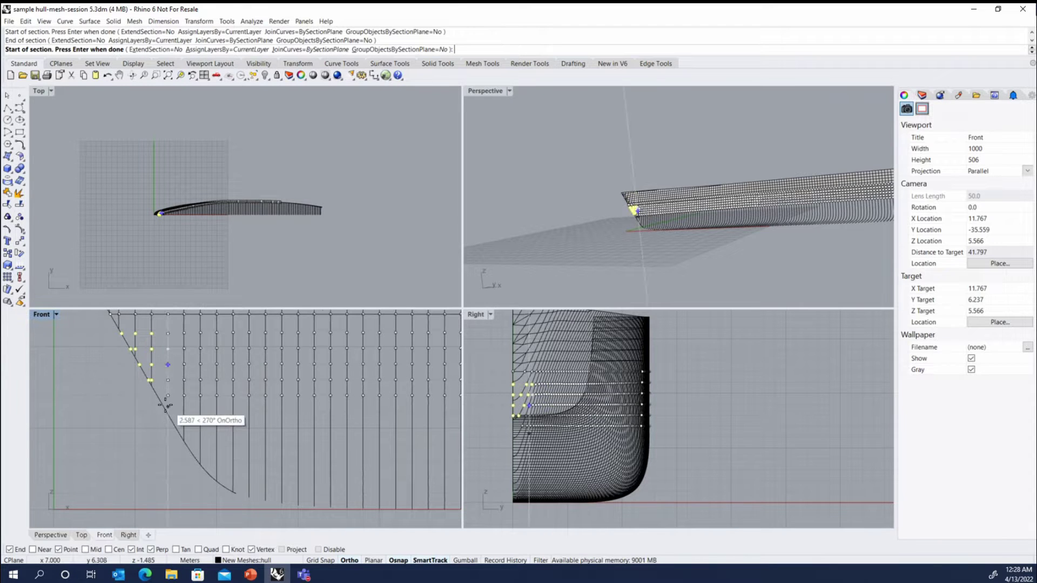
# Finish sectioning and place a single point on the stem curve level with the lowest point row.
pyautogui.scroll(3, 131, 339)
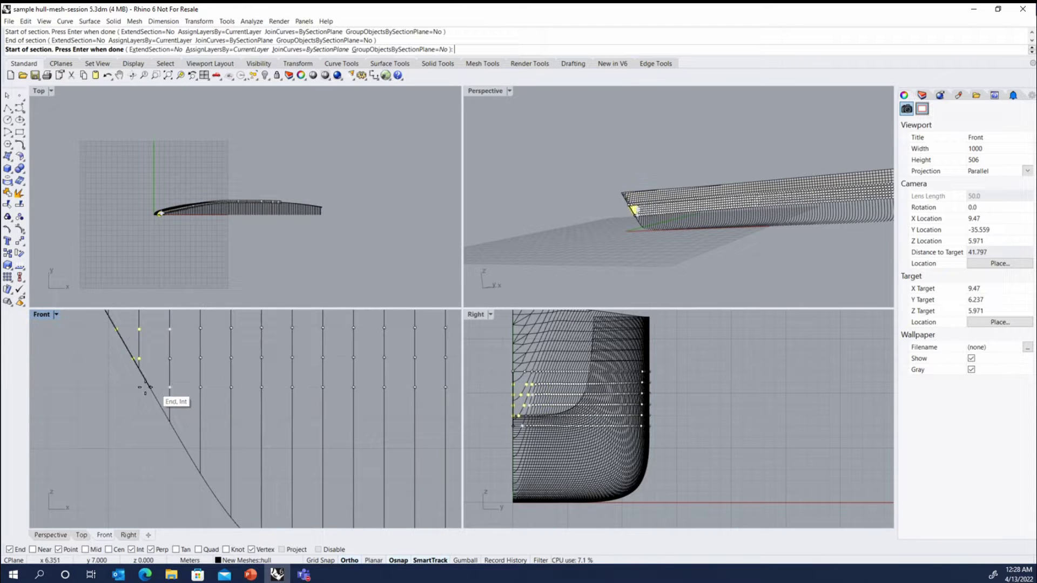
pyautogui.press('Return')
pyautogui.click(20, 98)
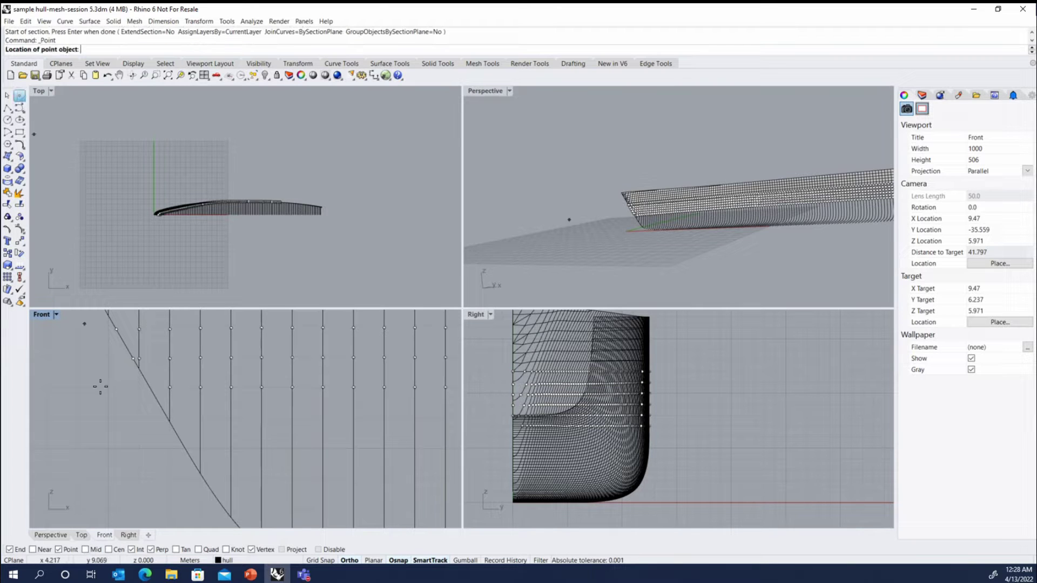
pyautogui.click(150, 387)
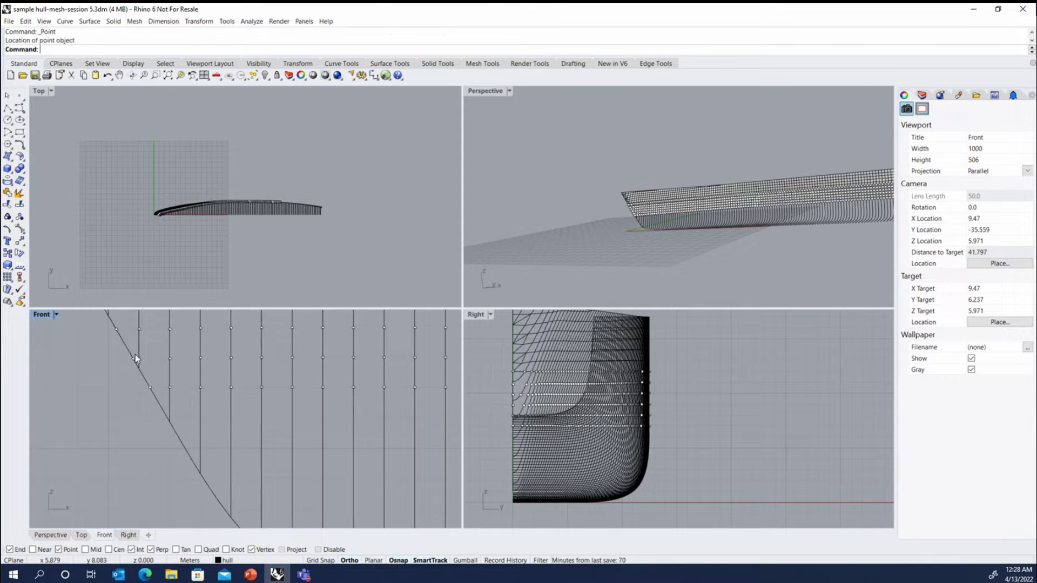
# Examine the points along the stem curve at the bow against the neighbouring point rows and the upper mesh's edge.
pyautogui.scroll(-3, 96, 333)
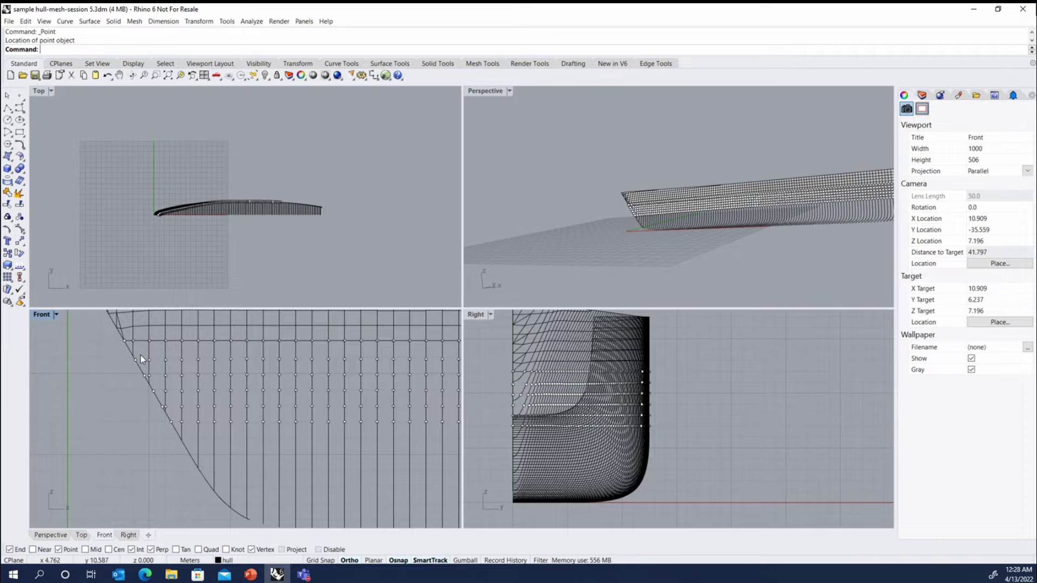
pyautogui.scroll(-1, 163, 430)
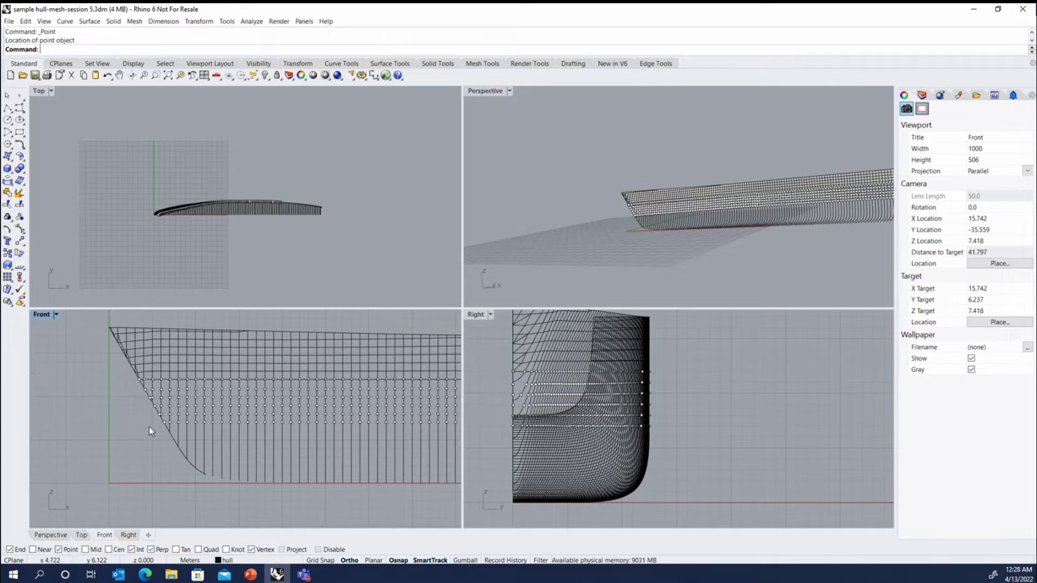
pyautogui.scroll(-1, 147, 406)
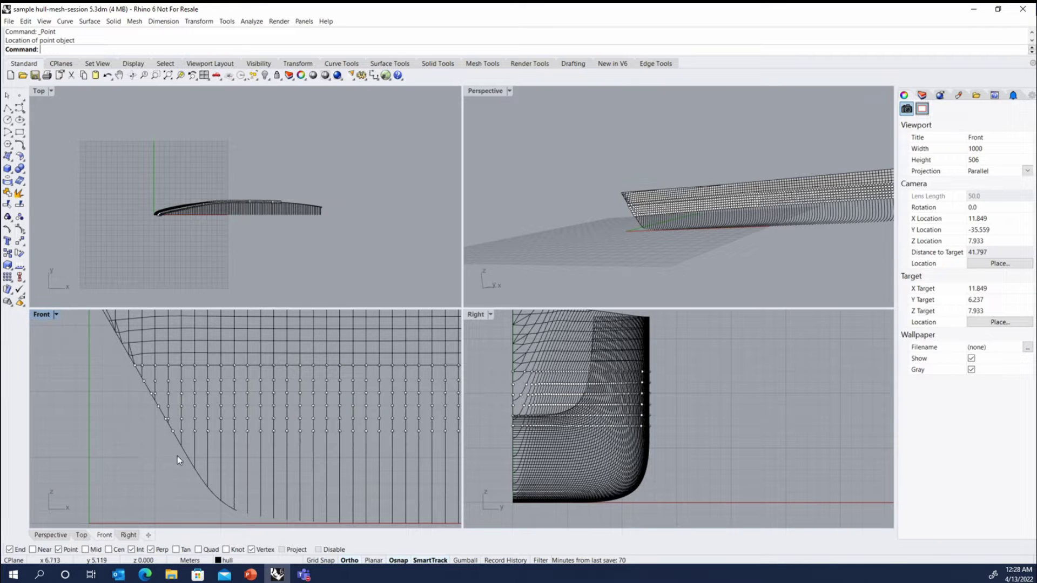
pyautogui.scroll(3, 168, 417)
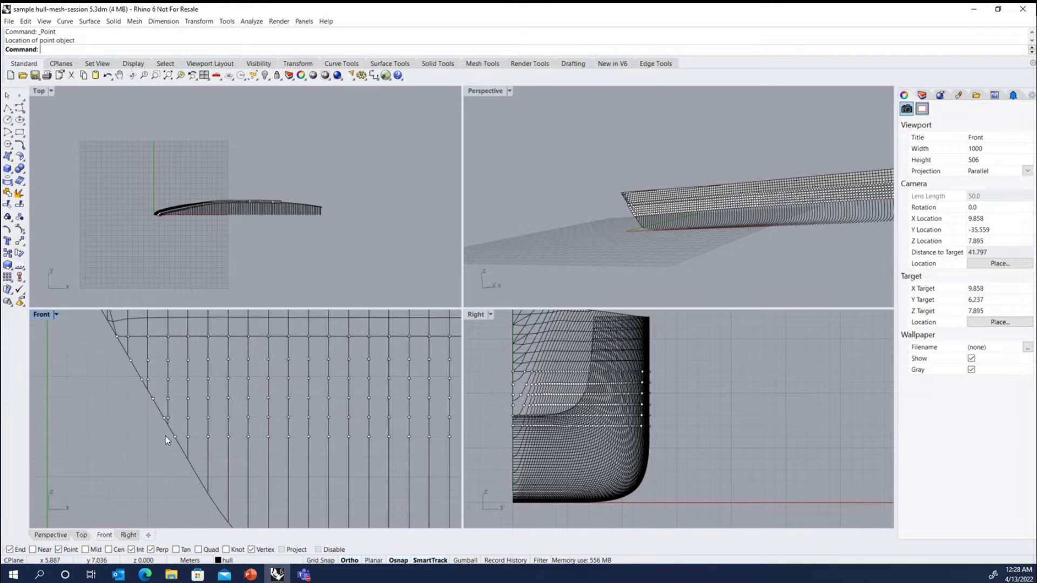
pyautogui.scroll(3, 167, 432)
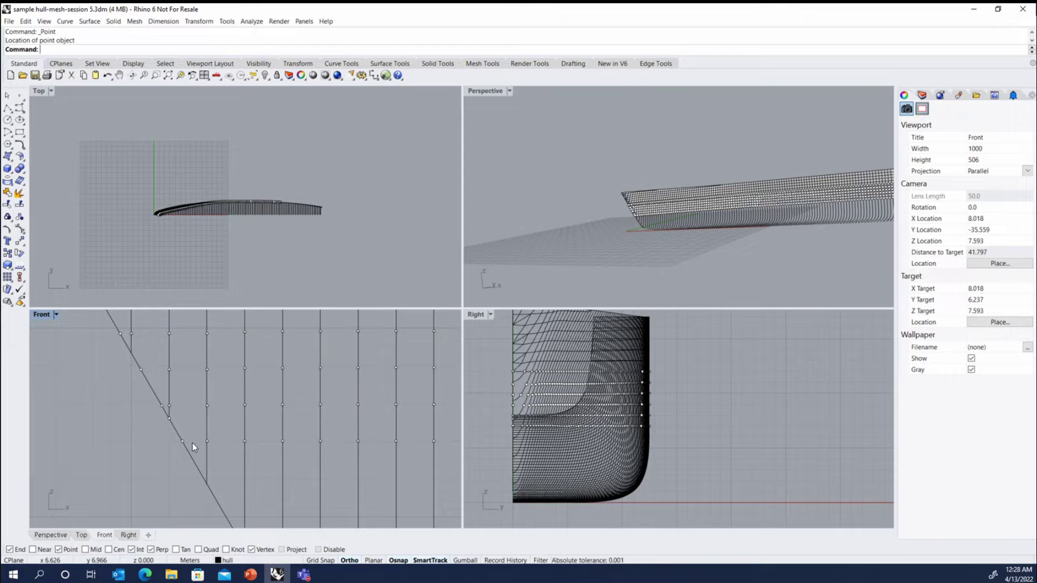
pyautogui.scroll(-4, 192, 442)
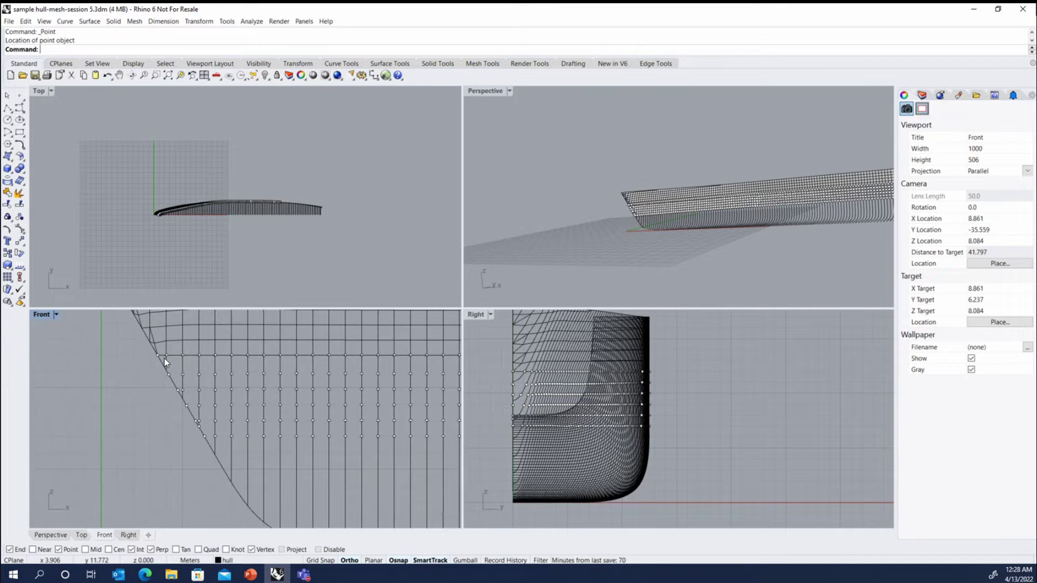
pyautogui.scroll(-2, 164, 359)
pyautogui.scroll(-2, 164, 358)
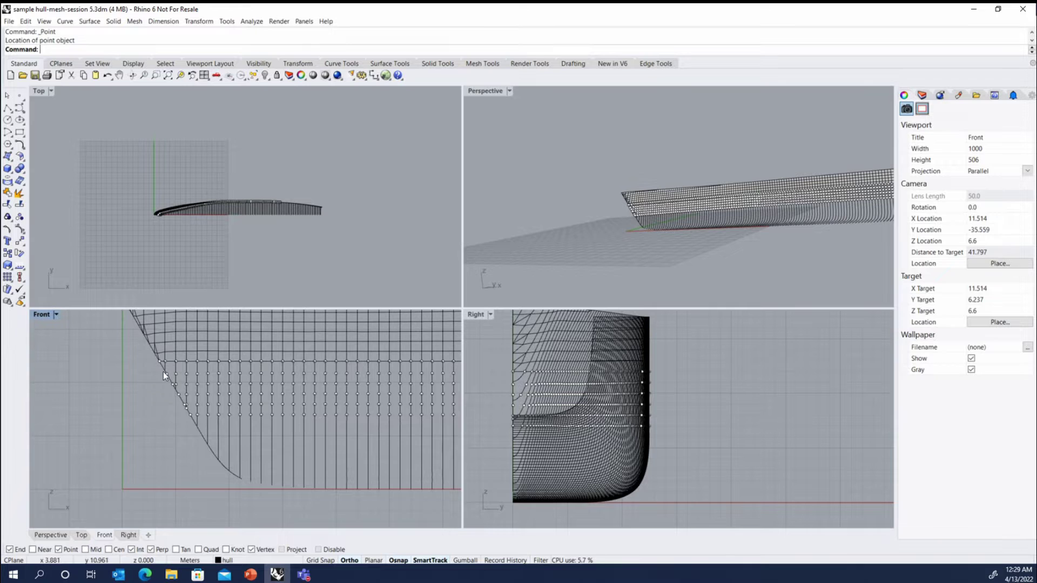
pyautogui.scroll(3, 163, 372)
pyautogui.click(171, 378)
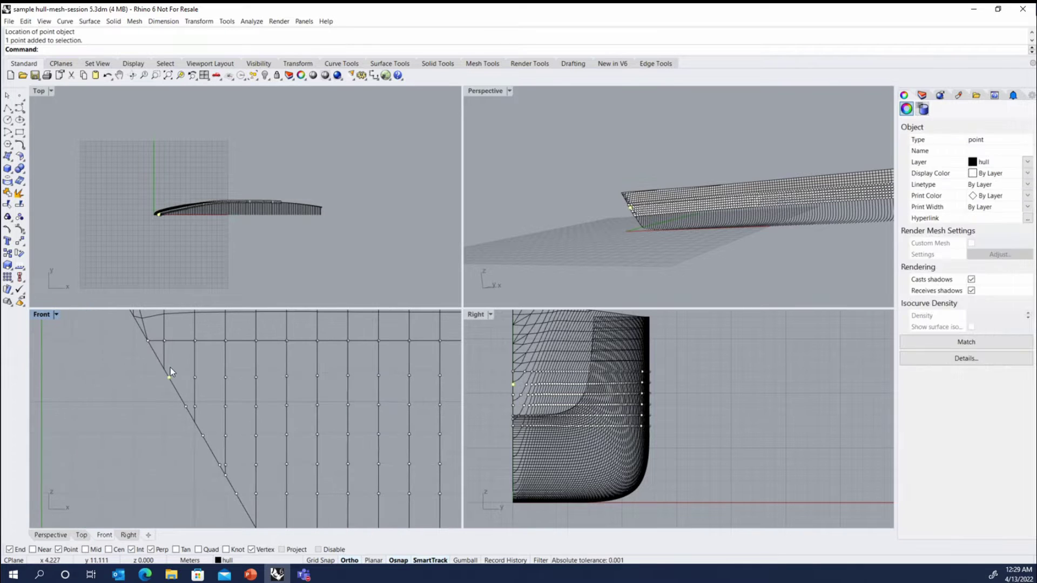
pyautogui.moveTo(170, 377)
pyautogui.mouseDown()
pyautogui.moveTo(162, 369)
pyautogui.moveTo(170, 377)
pyautogui.mouseUp()
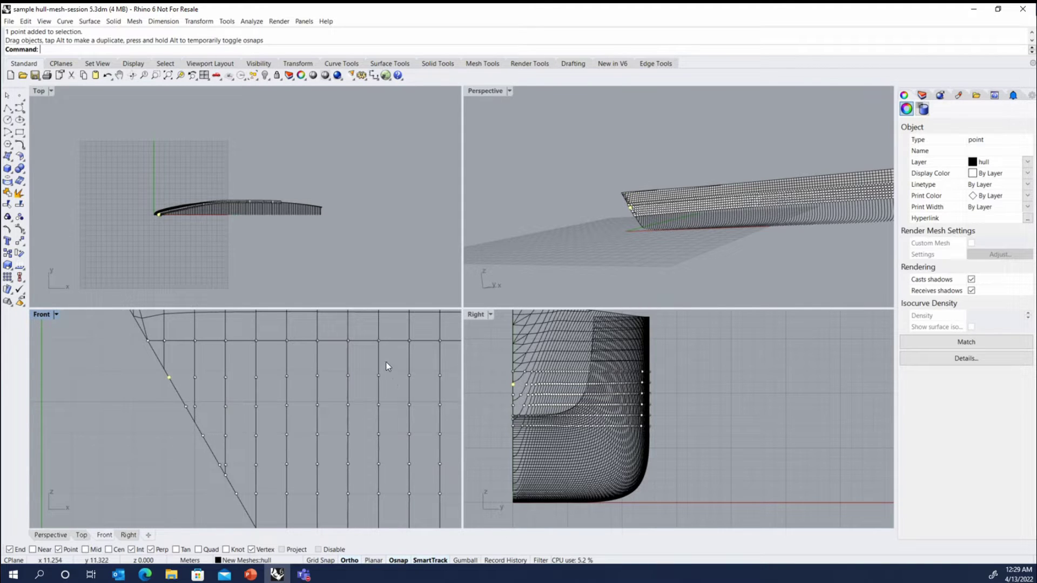
pyautogui.scroll(-3, 138, 357)
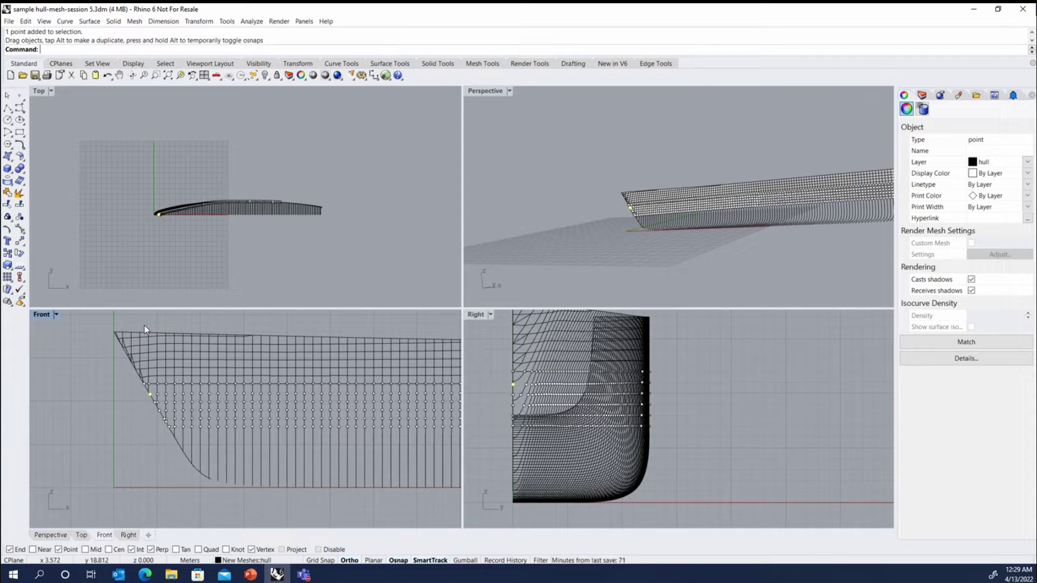
pyautogui.click(110, 391)
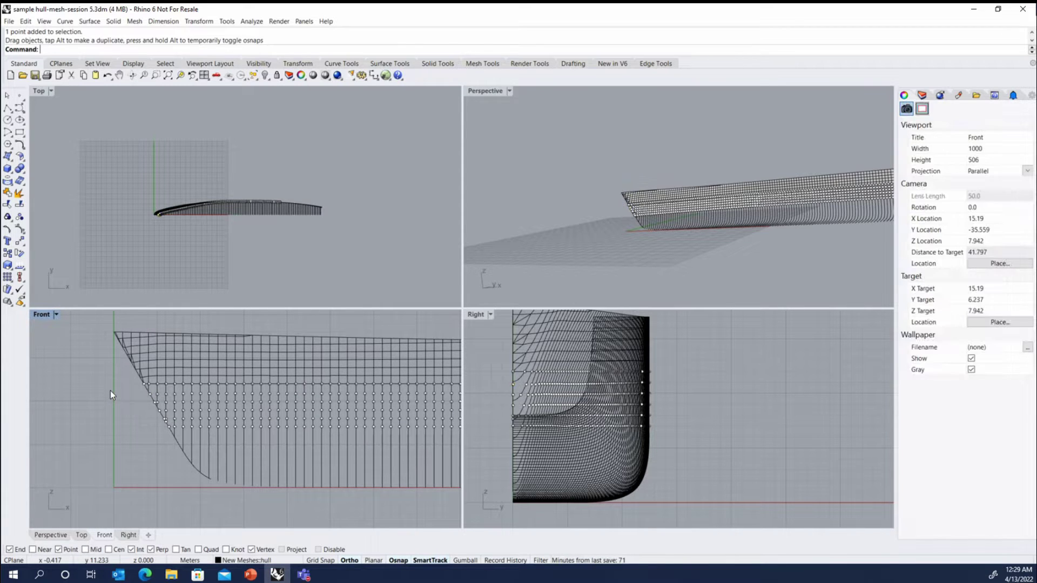
# Select all point objects with SelPt and create a mesh patch from them.
pyautogui.scroll(-4, 101, 391)
pyautogui.scroll(-2, 108, 400)
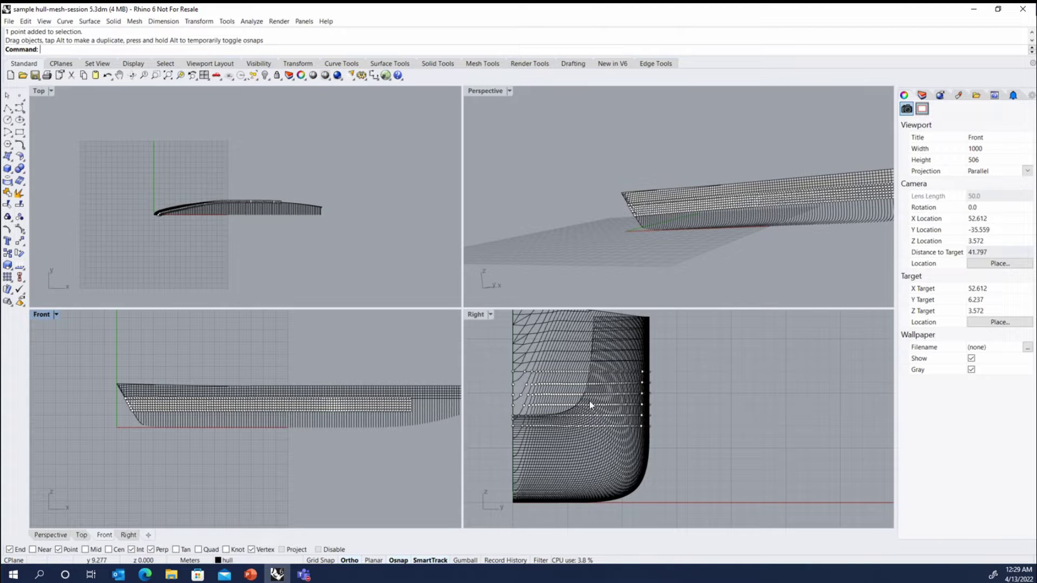
pyautogui.write('selpt')
pyautogui.press('Return')
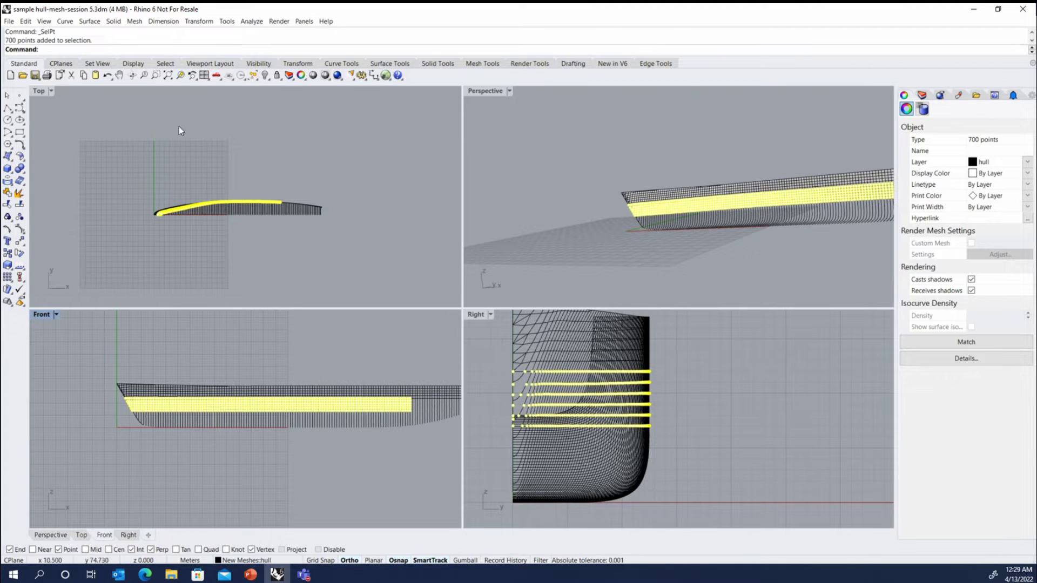
pyautogui.click(483, 63)
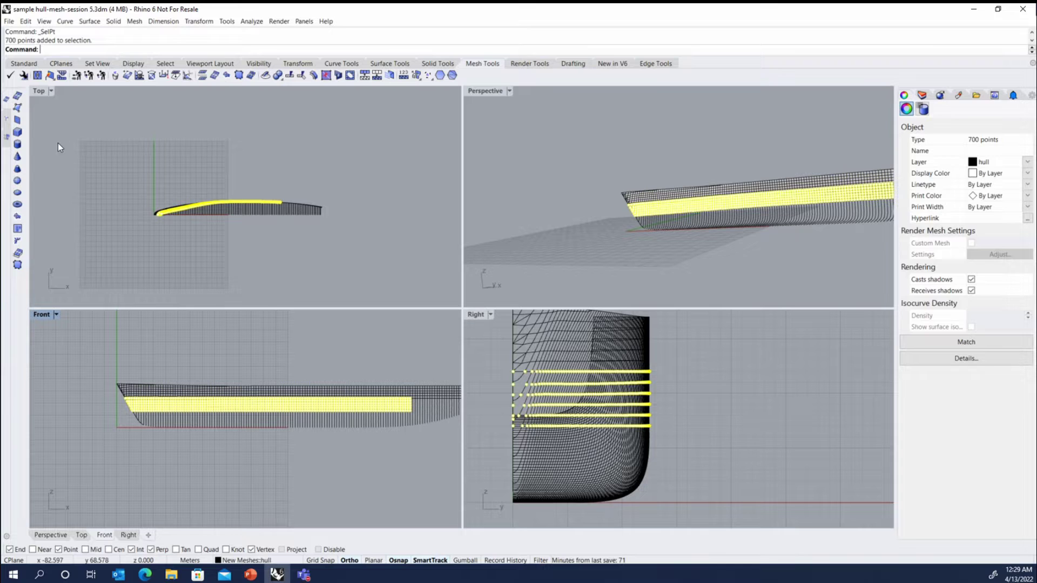
pyautogui.click(18, 216)
pyautogui.press('Return')
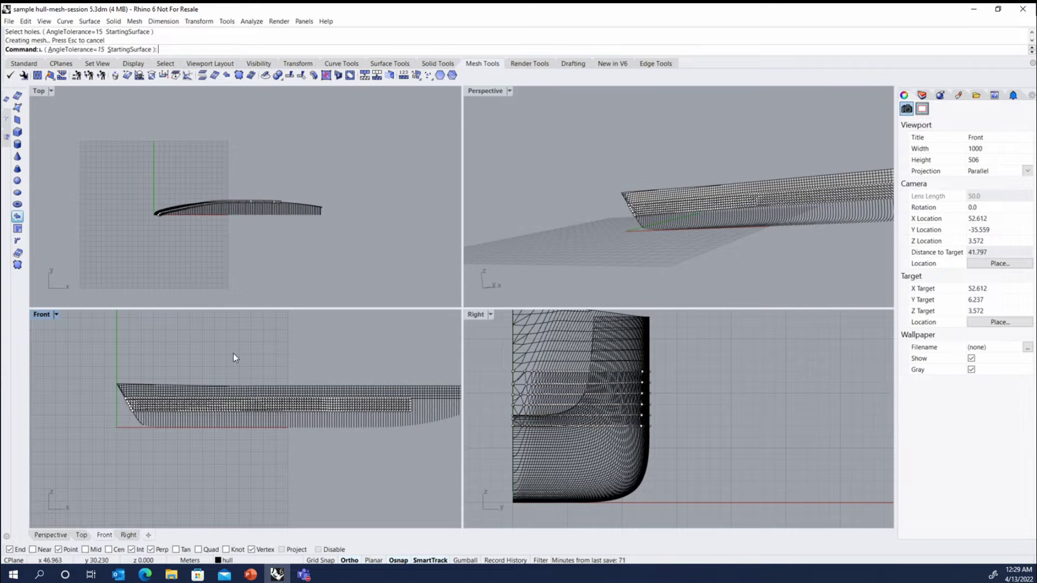
# Quadrangulate the new patch mesh with planarity 9, rectangularity 2 and increment 1.
pyautogui.scroll(10, 336, 387)
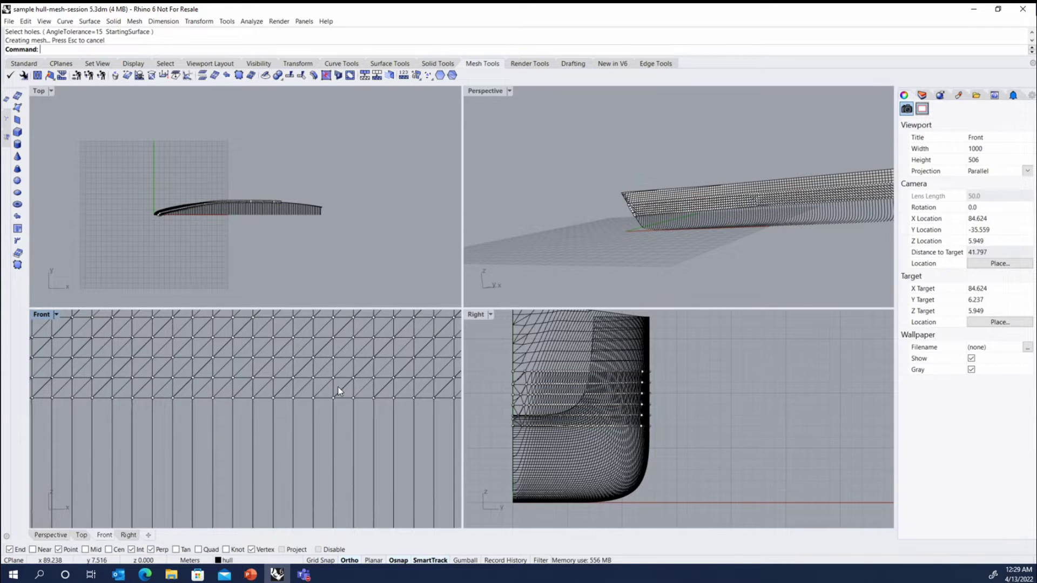
pyautogui.click(336, 386)
pyautogui.click(366, 75)
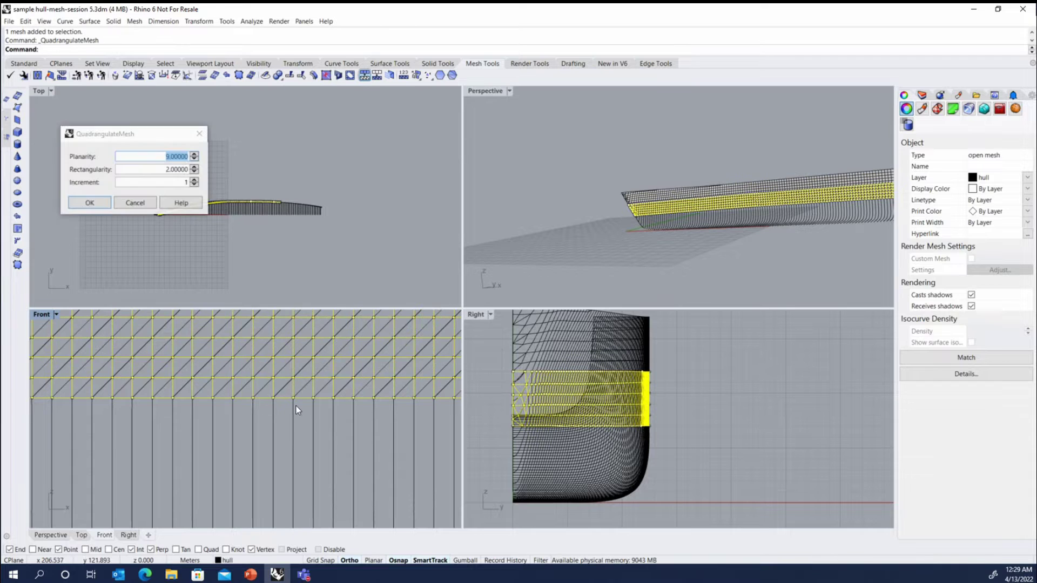
pyautogui.press('Return')
# Merge the triangle pairs at the stem in the new patch's third and fourth rows with Merge2MeshFaces.
pyautogui.scroll(-3, 291, 405)
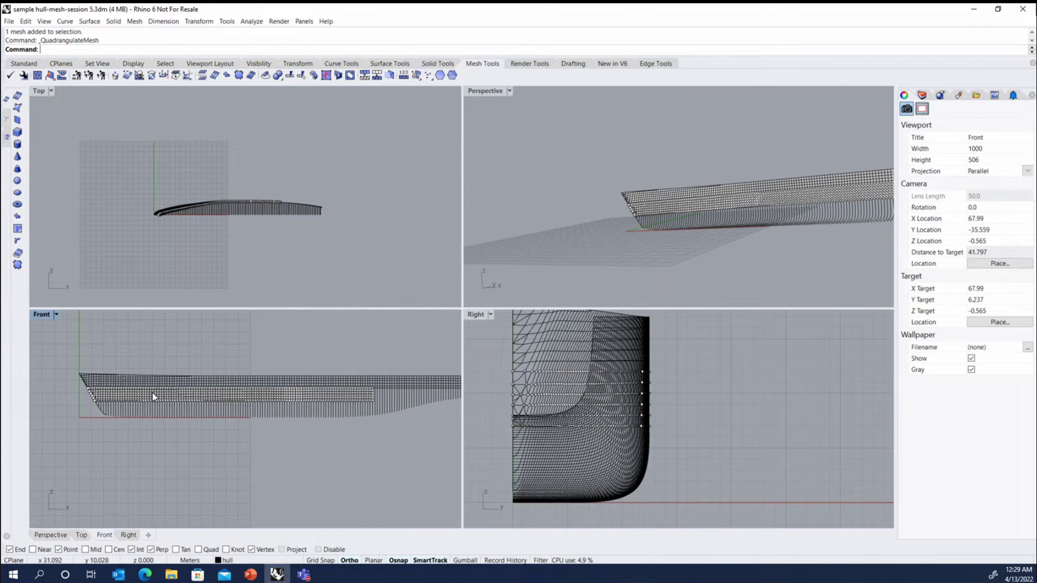
pyautogui.scroll(8, 138, 384)
pyautogui.scroll(-2, 154, 386)
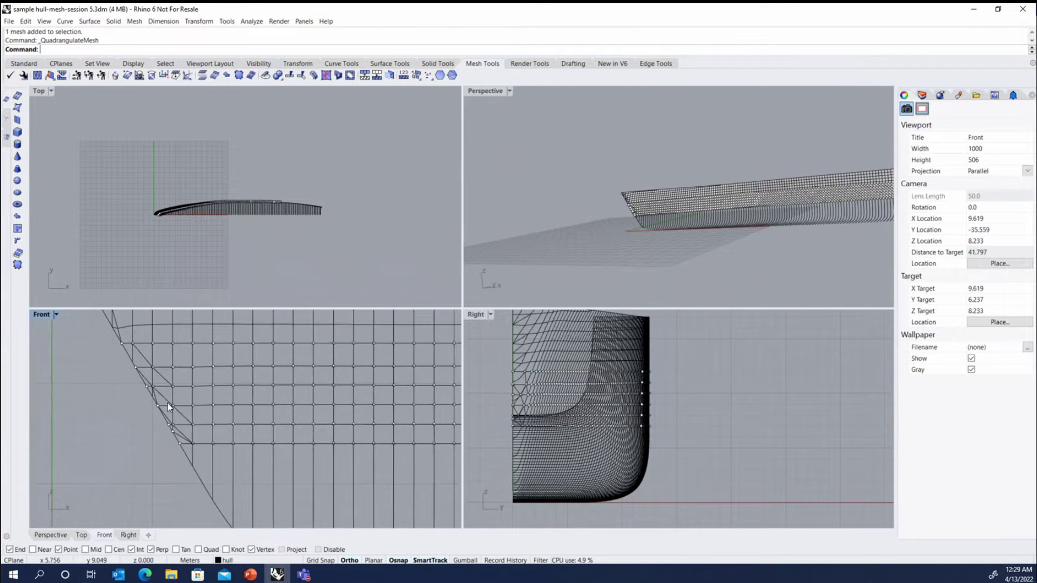
pyautogui.scroll(2, 172, 382)
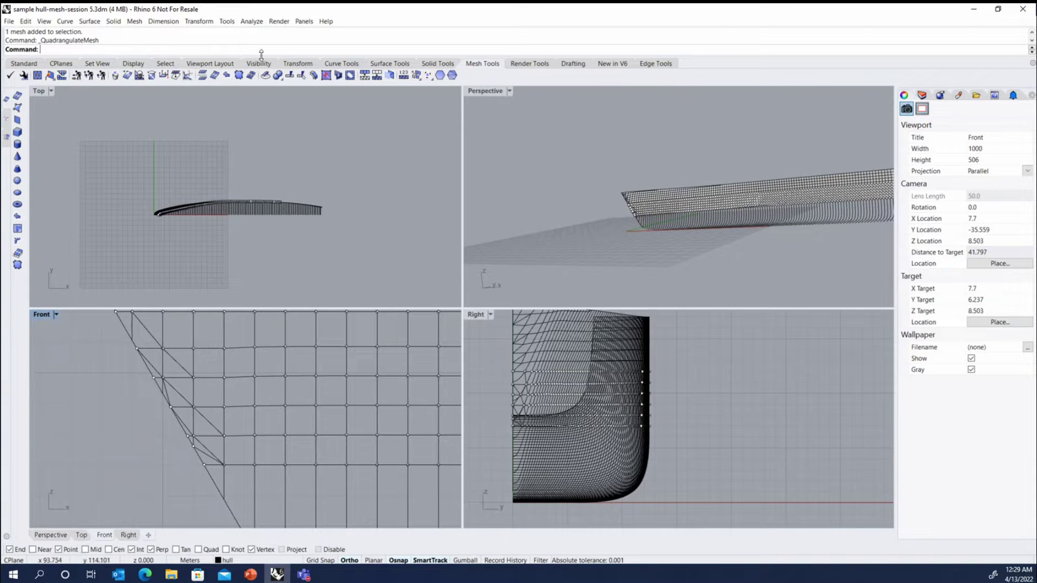
pyautogui.scroll(5, 628, 206)
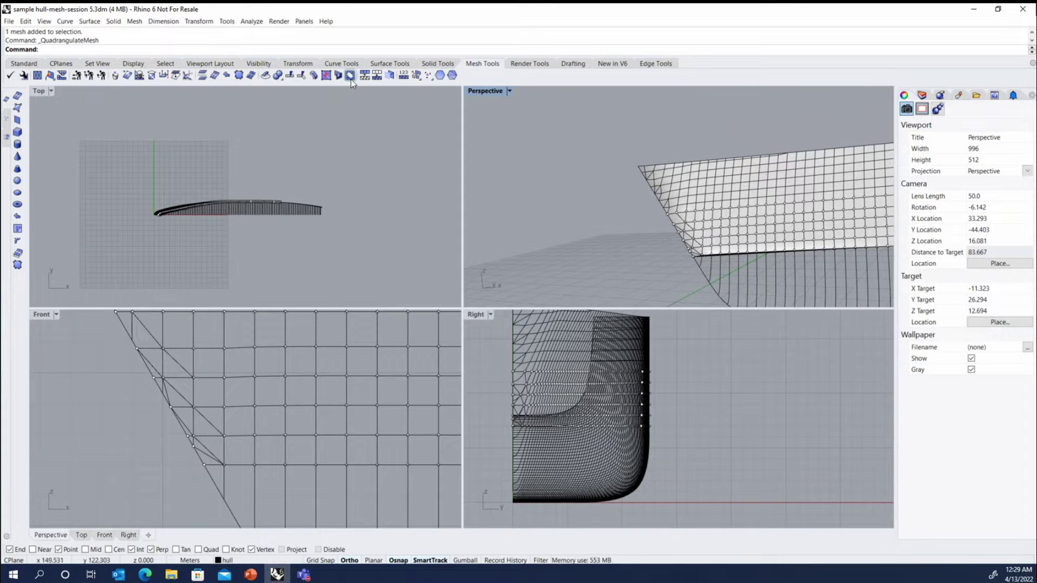
pyautogui.click(326, 75)
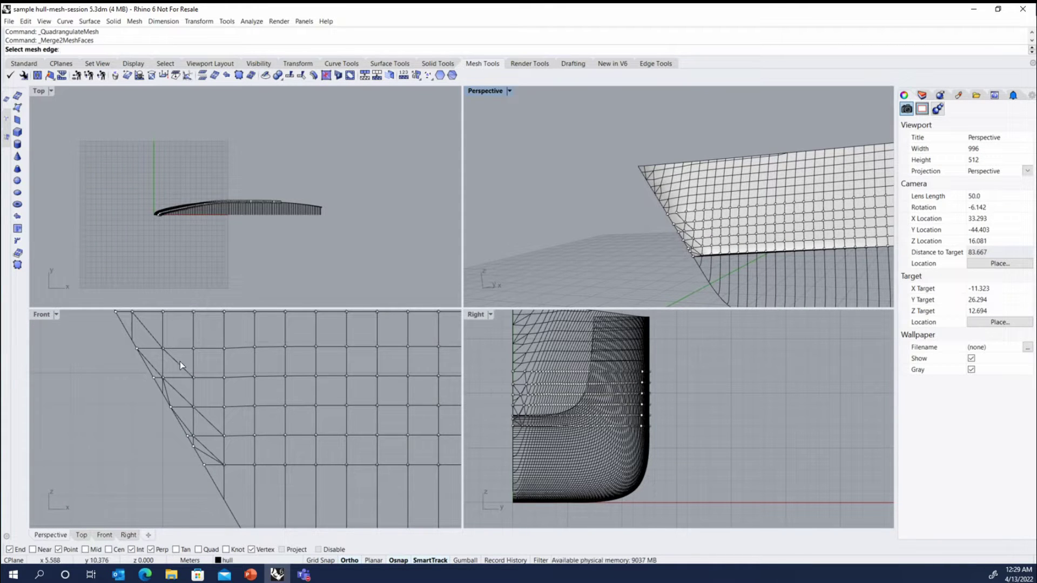
pyautogui.click(183, 394)
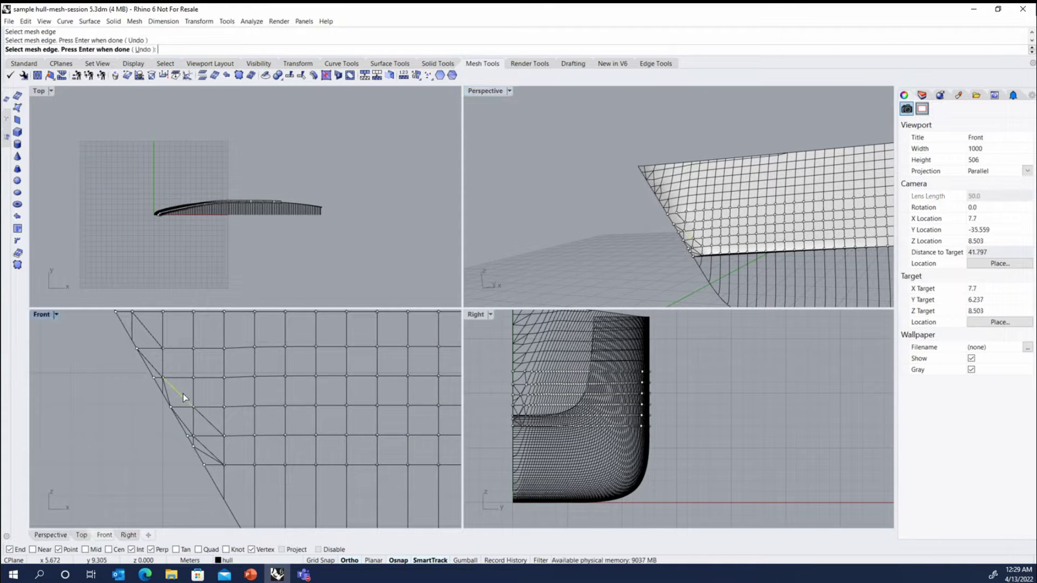
pyautogui.click(210, 423)
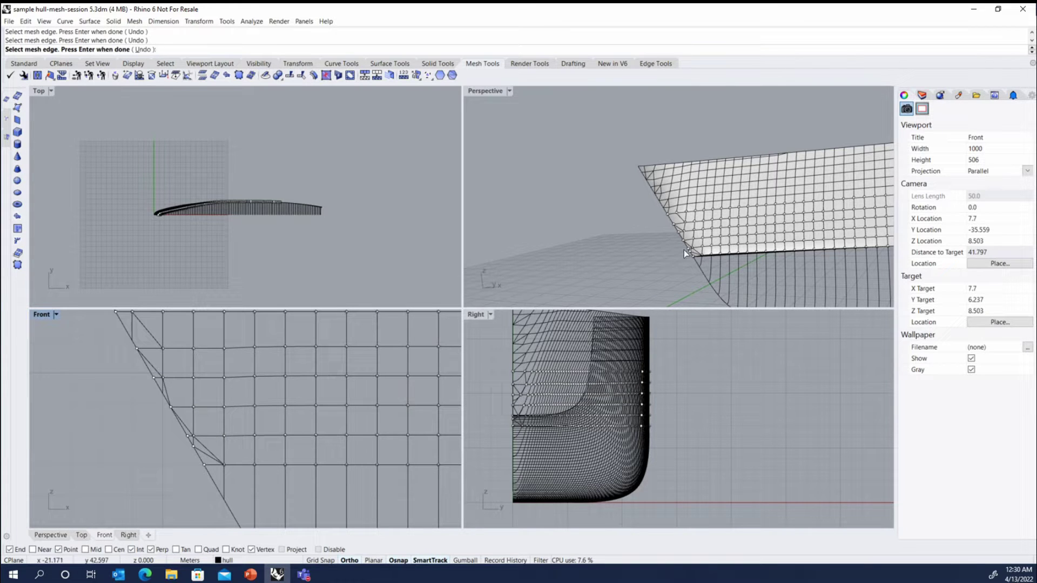
# Restart Merge2MeshFaces and merge a triangle pair beside the stem in the patch's lowest row.
pyautogui.scroll(3, 693, 251)
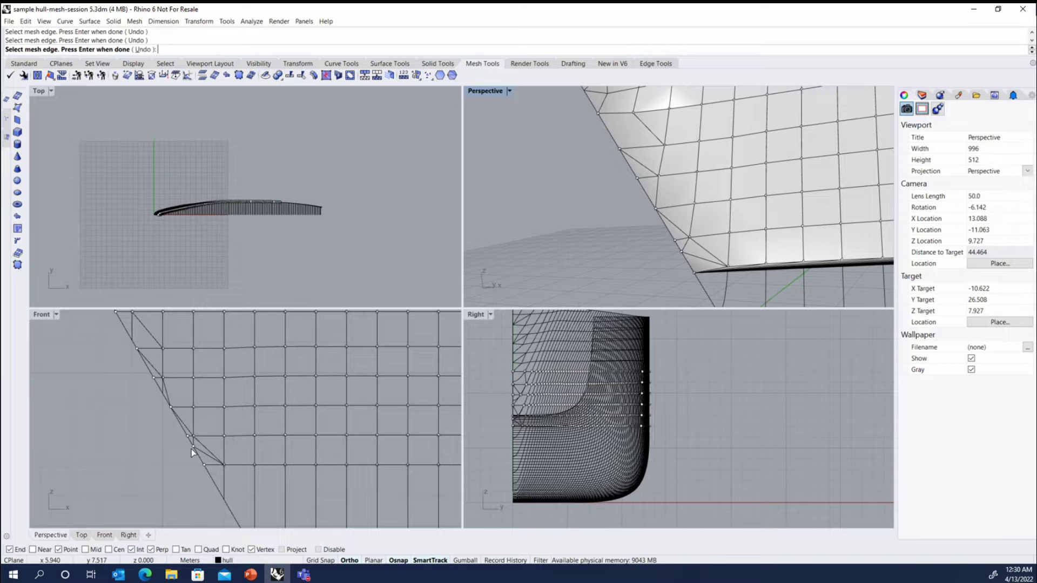
pyautogui.scroll(-5, 610, 206)
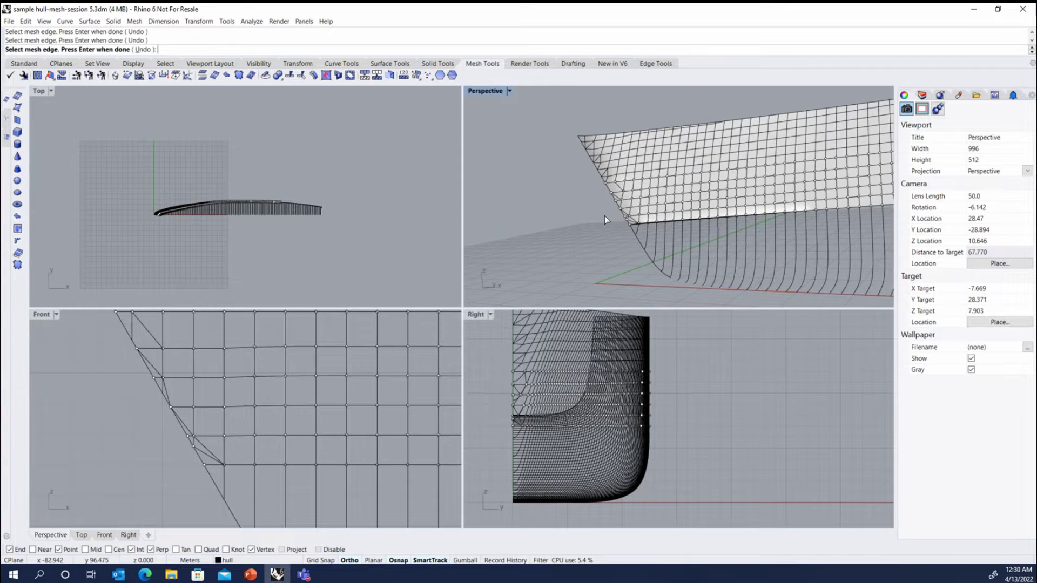
pyautogui.scroll(7, 529, 225)
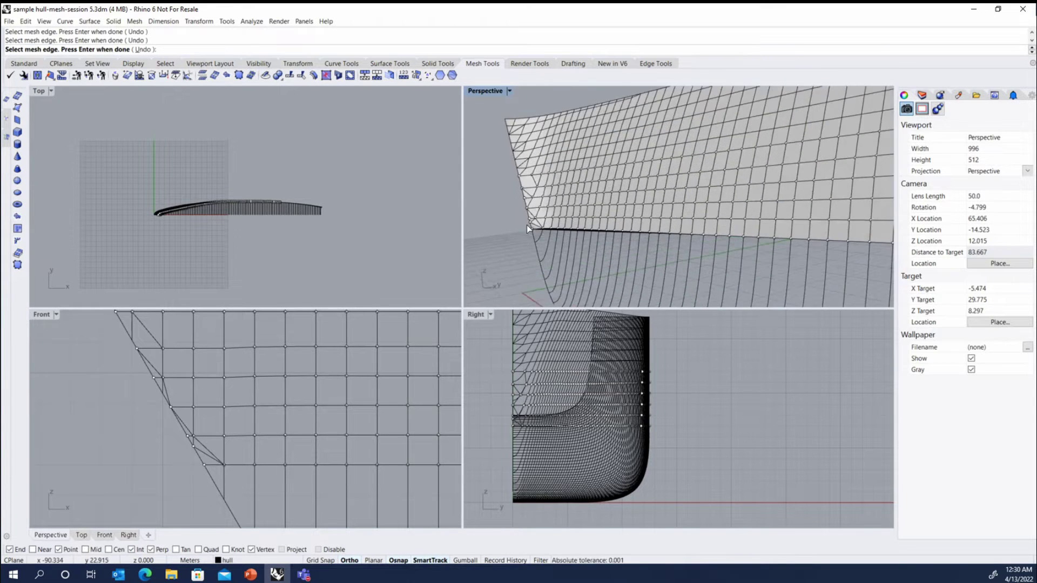
pyautogui.scroll(-5, 529, 224)
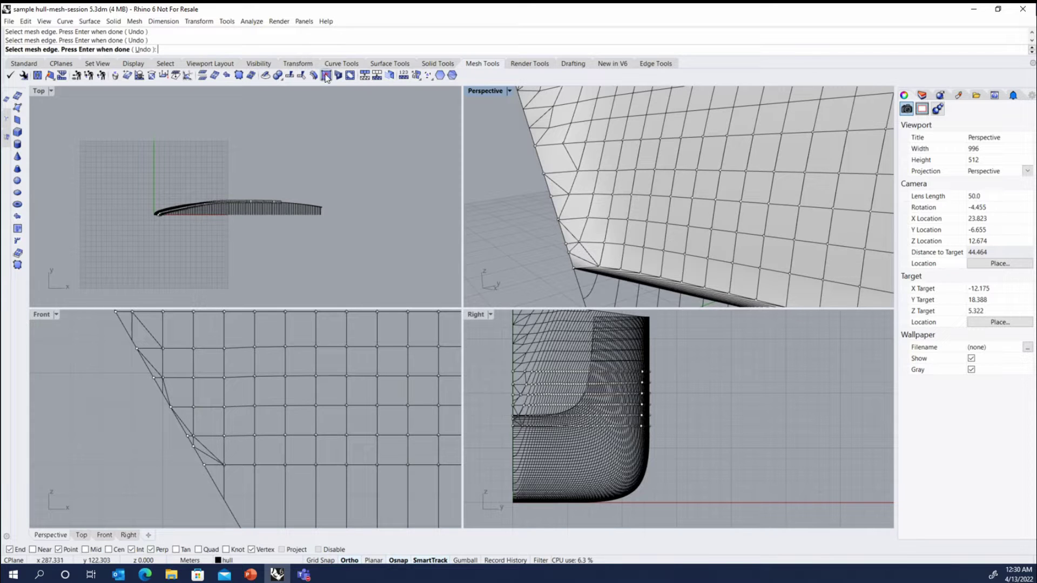
pyautogui.click(326, 75)
pyautogui.click(564, 244)
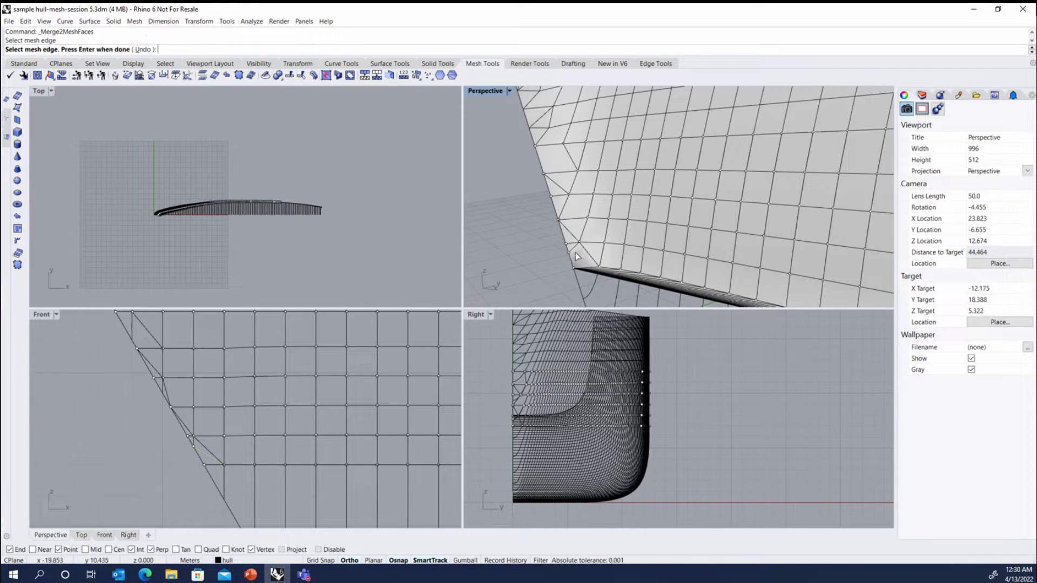
# Examine the remaining triangles along the stem edge of the new mesh from several angles.
pyautogui.scroll(-4, 563, 242)
pyautogui.moveTo(563, 242); pyautogui.dragTo(605, 254, button='right')
pyautogui.scroll(-4, 607, 254)
pyautogui.scroll(8, 637, 259)
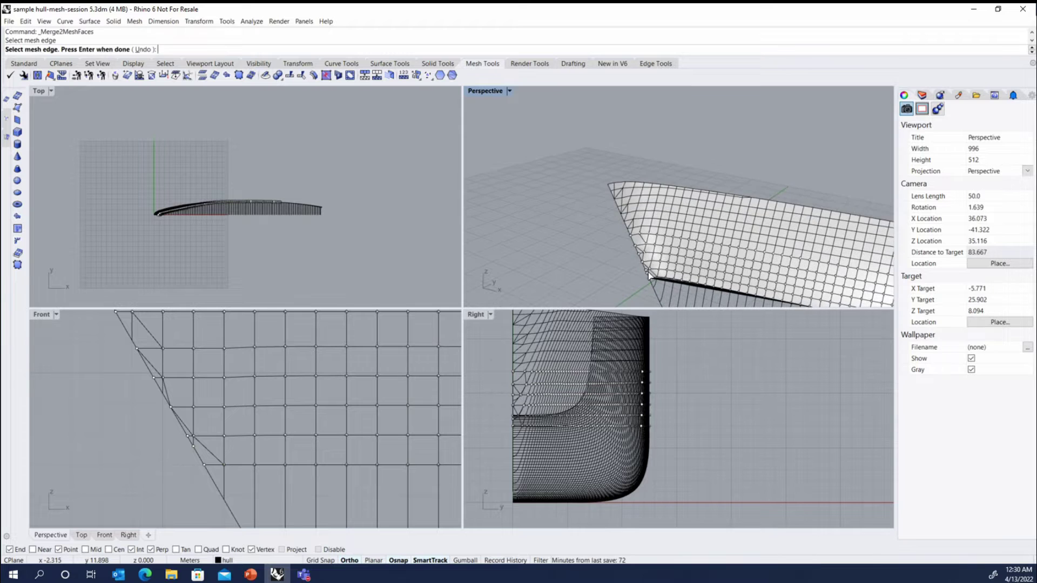
pyautogui.scroll(-4, 637, 262)
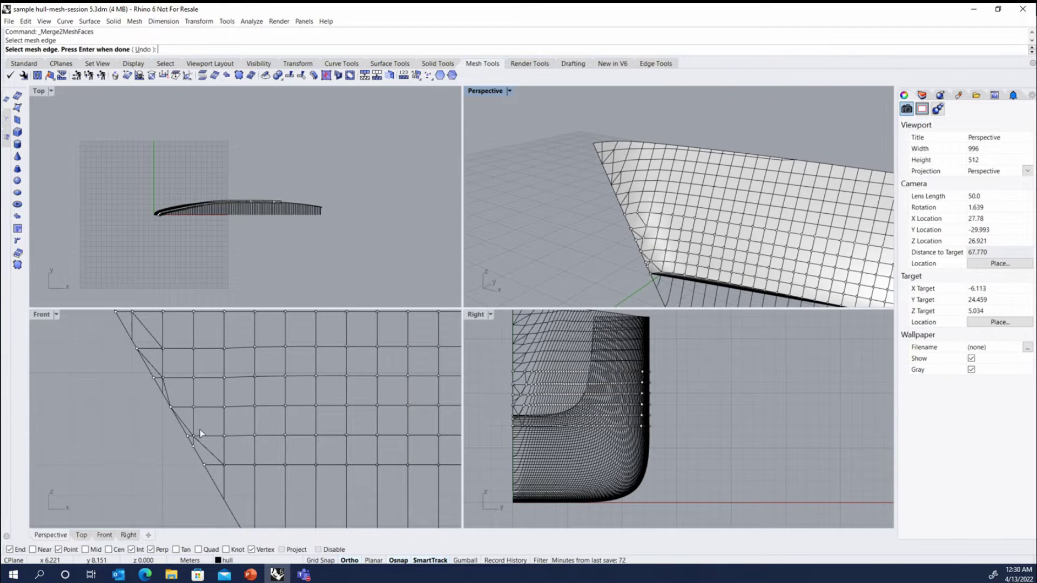
pyautogui.scroll(-2, 189, 415)
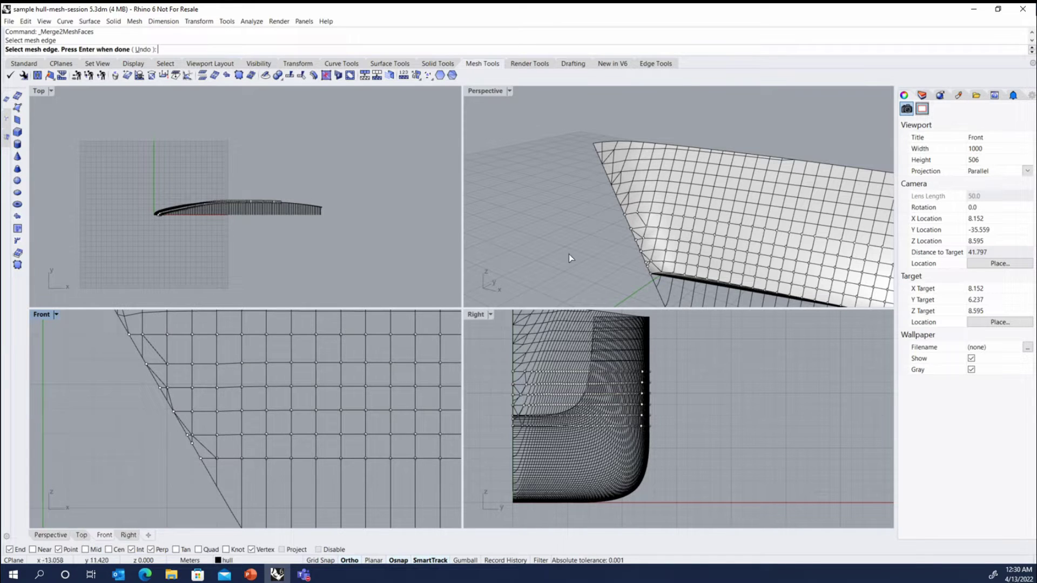
pyautogui.moveTo(562, 190); pyautogui.dragTo(725, 251, button='right')
pyautogui.scroll(8, 777, 248)
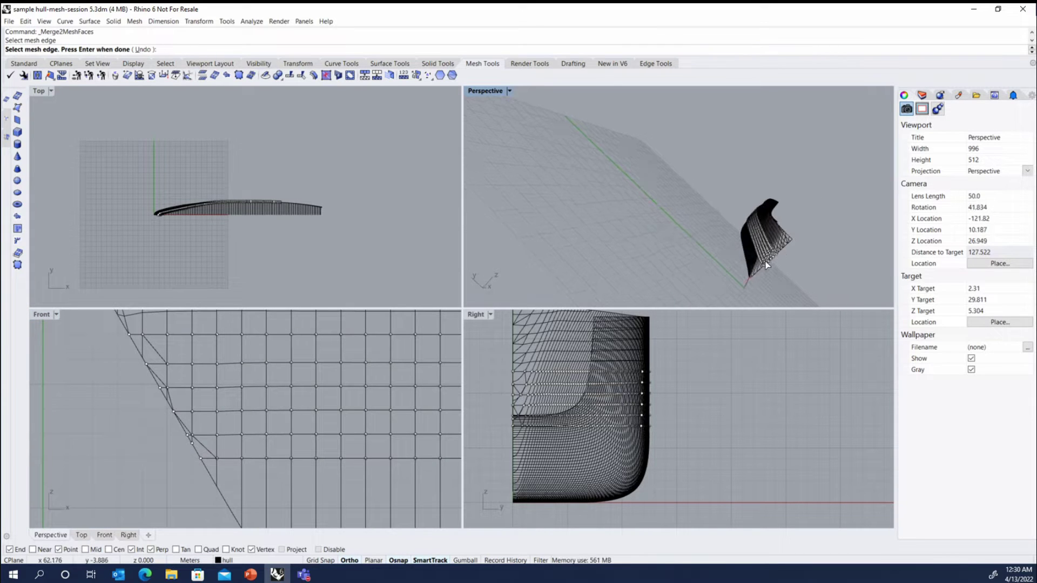
pyautogui.moveTo(790, 244); pyautogui.dragTo(647, 244, button='right')
pyautogui.scroll(4, 647, 245)
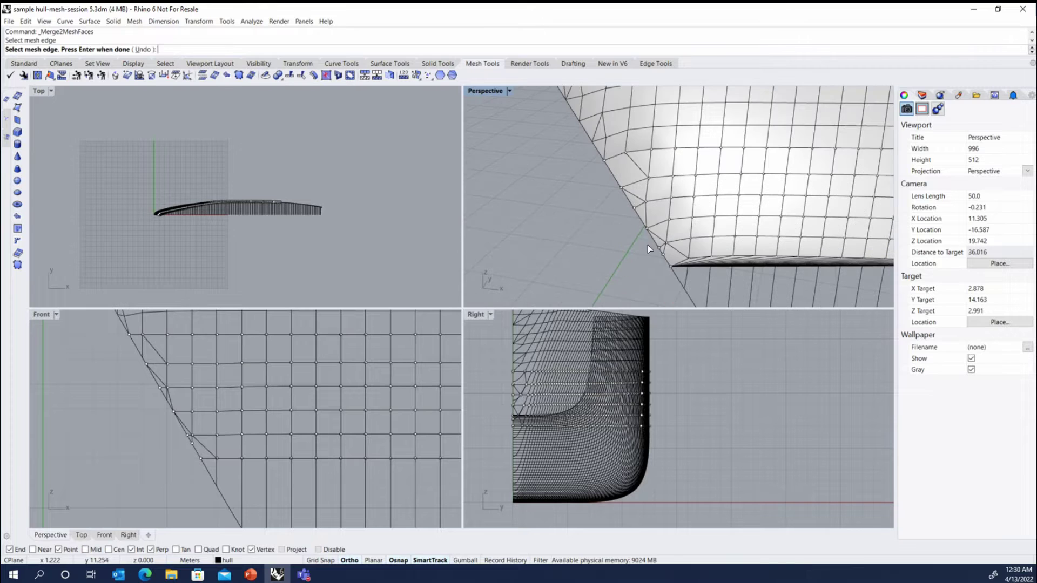
pyautogui.scroll(3, 636, 237)
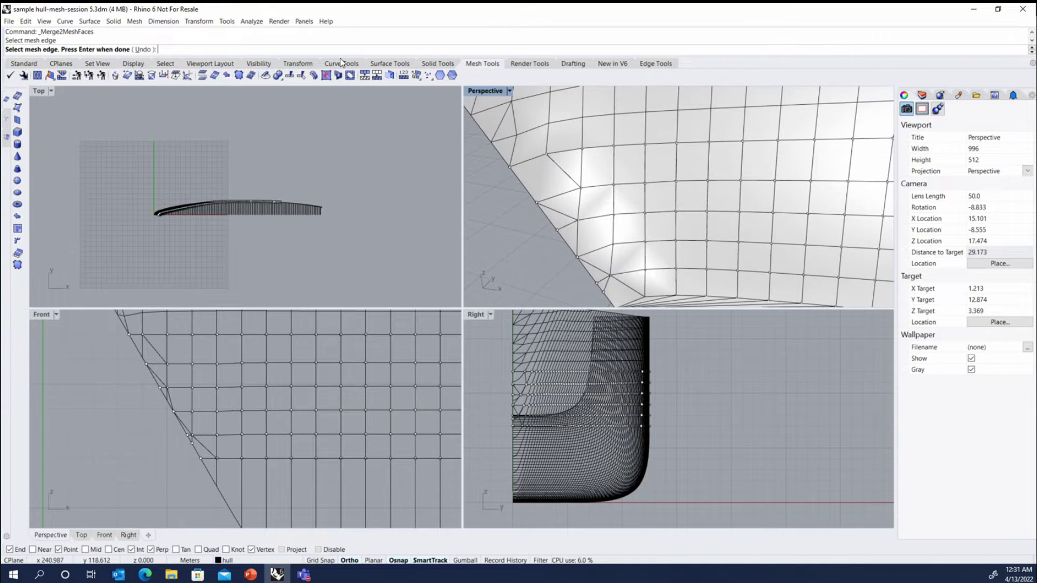
# Merge the triangle pairs beside the stem in the patch's second and lowest rows, and finish the merge command.
pyautogui.click(326, 75)
pyautogui.click(559, 212)
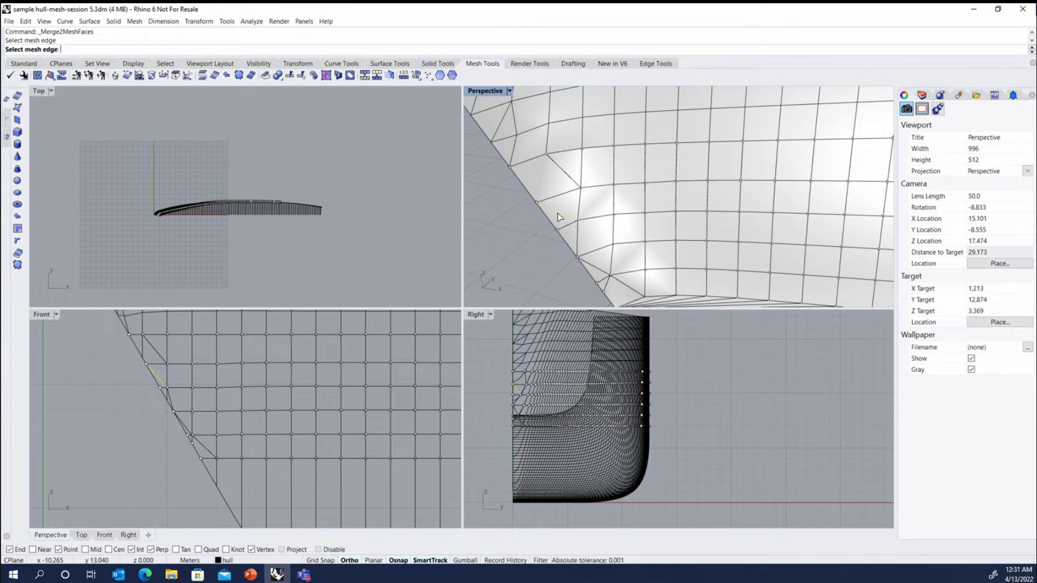
pyautogui.scroll(-4, 535, 199)
pyautogui.scroll(4, 568, 227)
pyautogui.click(568, 228)
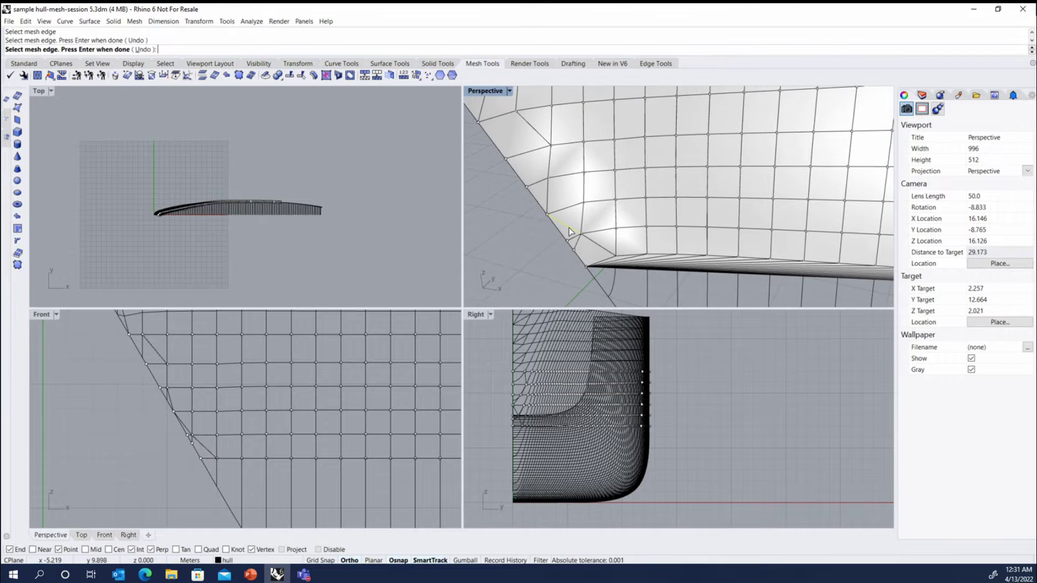
pyautogui.scroll(-10, 567, 224)
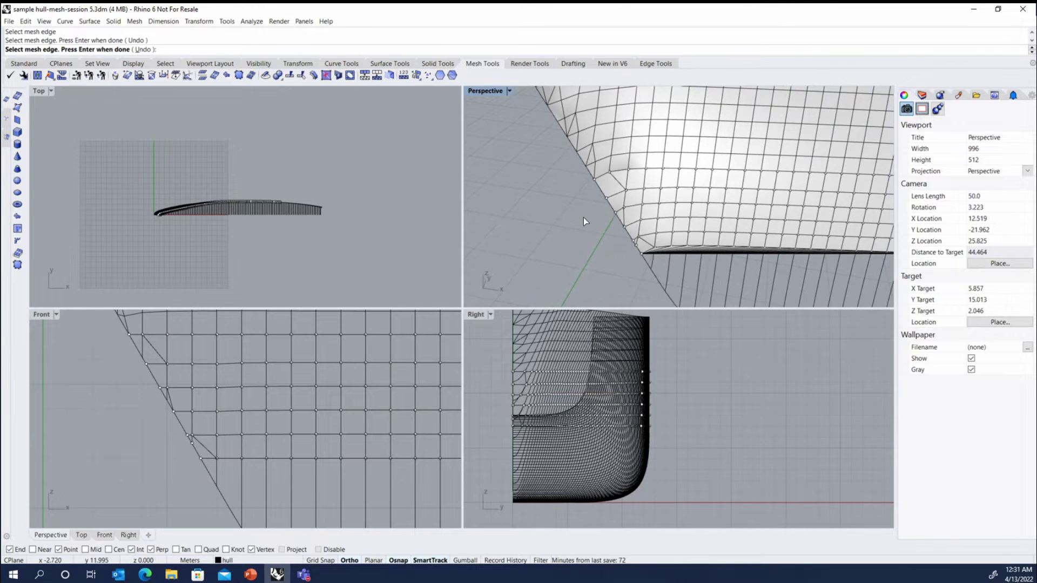
pyautogui.scroll(6, 594, 202)
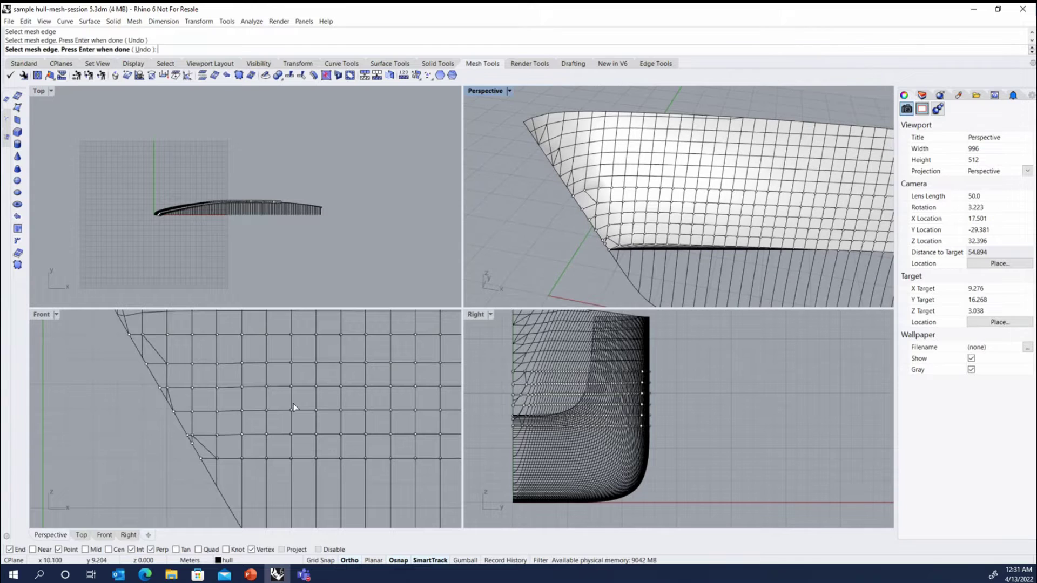
pyautogui.press('Return')
# Check the patch's top stem-side face against the short hull curve crossing it by selecting the curve and the mesh.
pyautogui.click(597, 205)
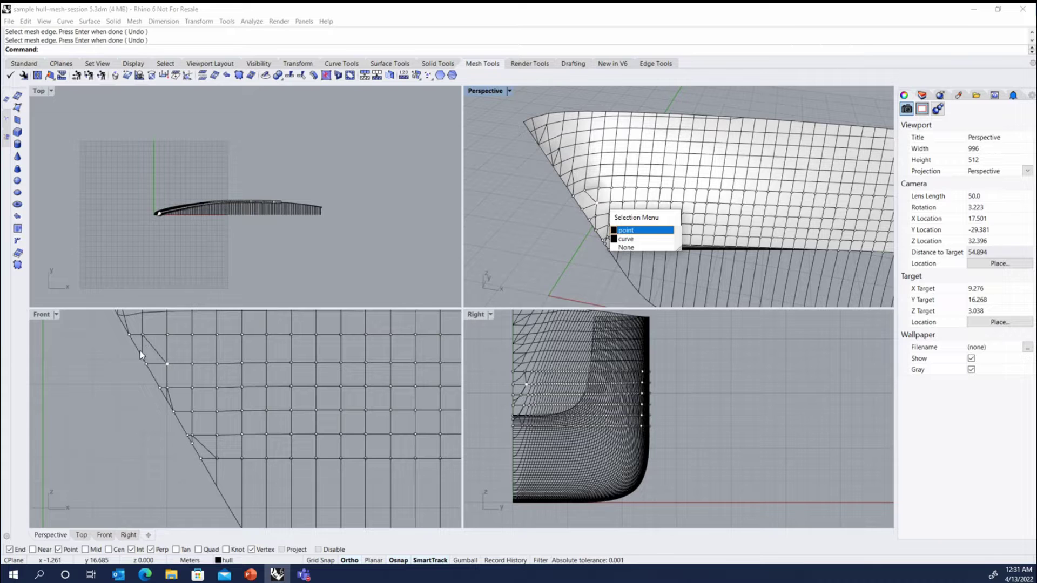
pyautogui.click(142, 348)
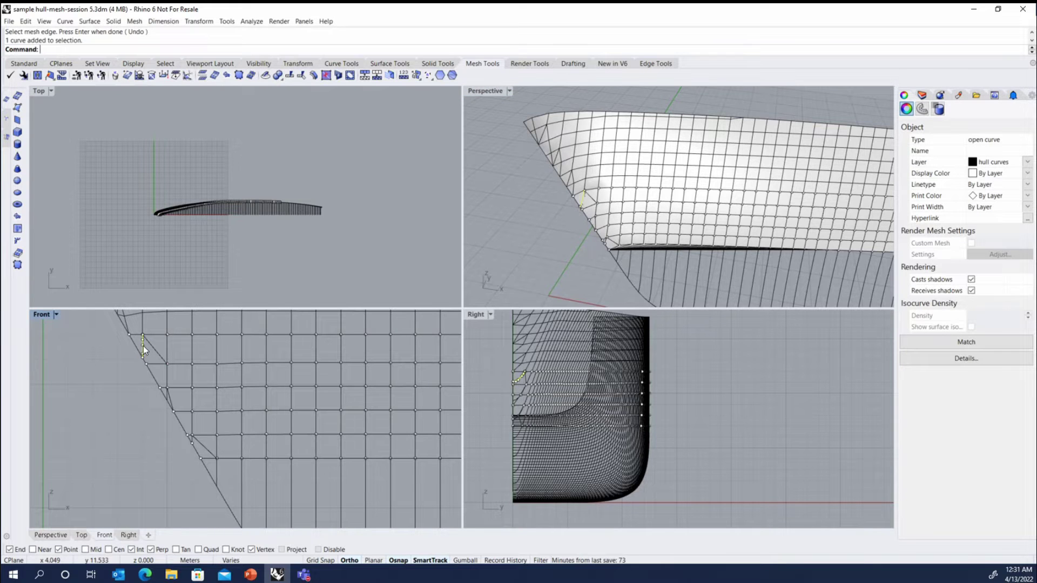
pyautogui.scroll(3, 570, 192)
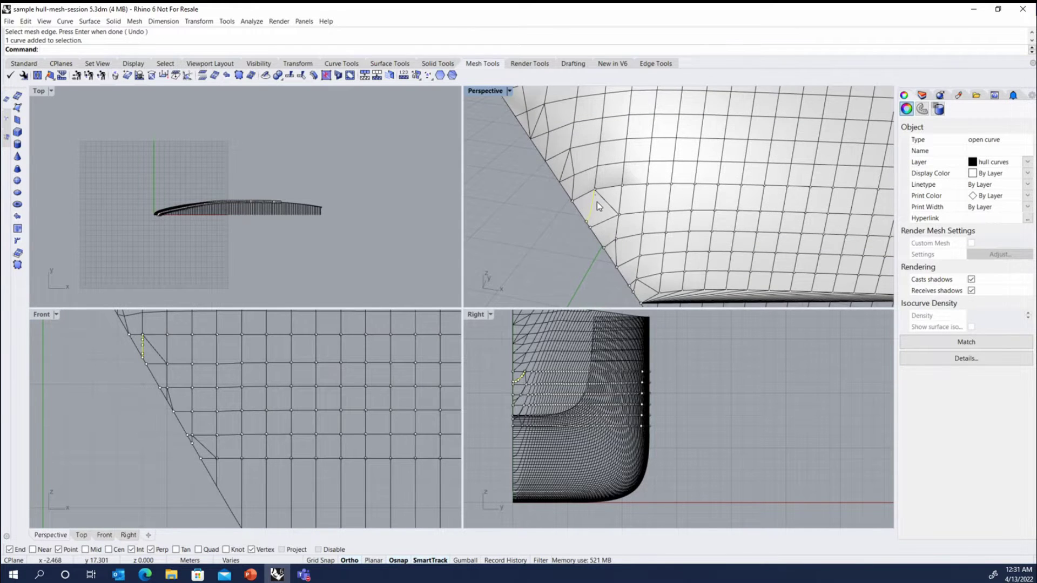
pyautogui.scroll(-1, 592, 215)
pyautogui.click(562, 244)
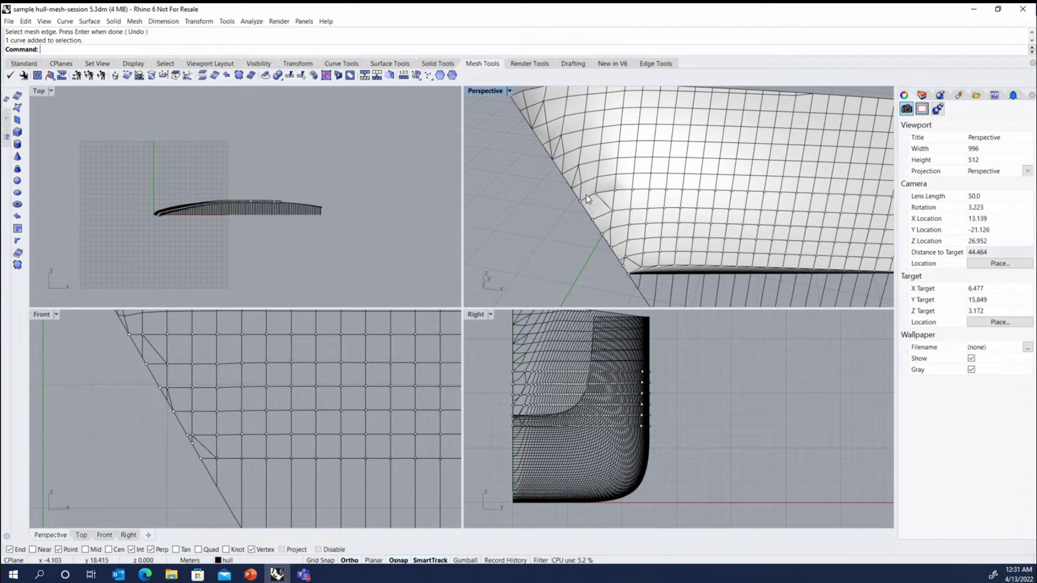
pyautogui.moveTo(585, 194); pyautogui.dragTo(602, 241, button='right')
pyautogui.scroll(-6, 635, 222)
pyautogui.scroll(8, 601, 242)
pyautogui.click(595, 222)
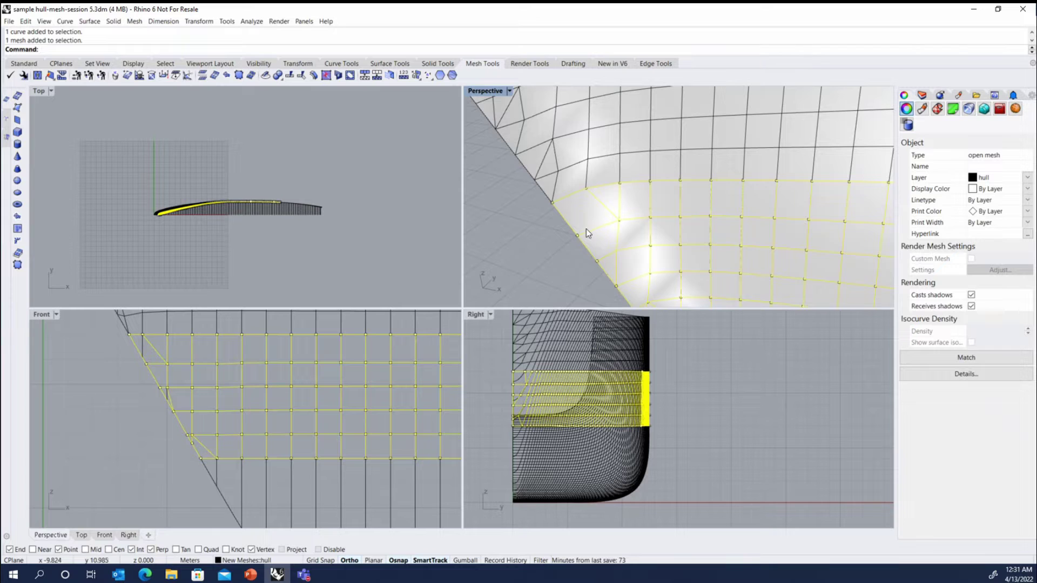
pyautogui.click(507, 248)
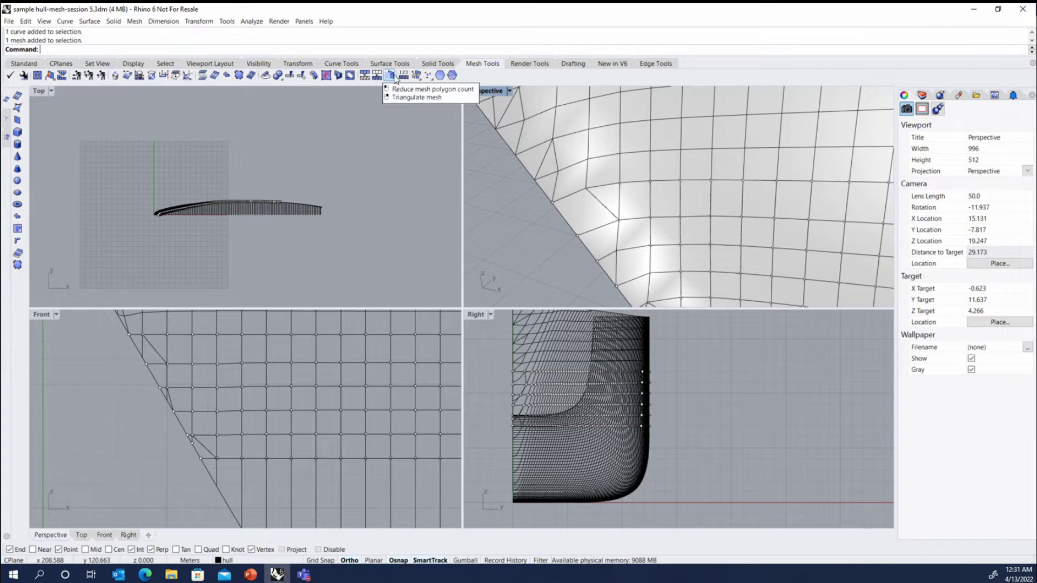
# Extract the patch's top stem-side quad face from the mesh and triangulate it.
pyautogui.click(416, 75)
pyautogui.click(584, 213)
pyautogui.press('Return')
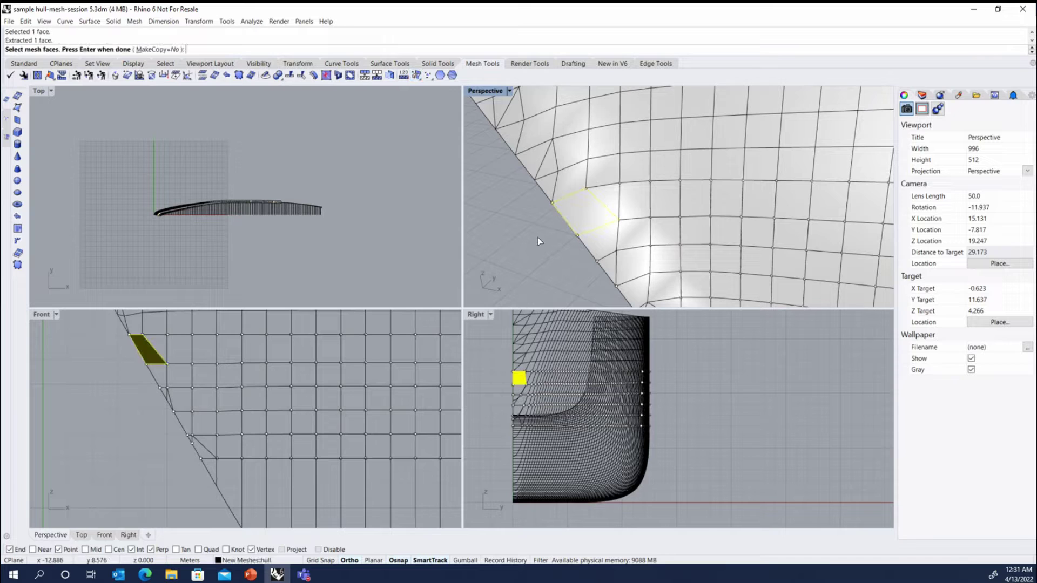
pyautogui.click(377, 76)
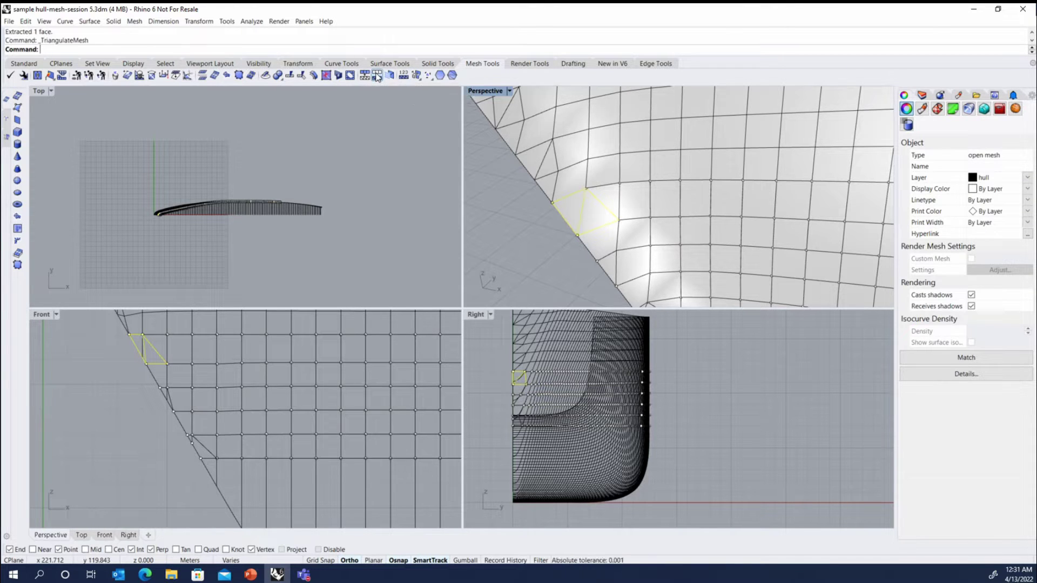
# Join the triangulated face back to the patch mesh and clear the selection.
pyautogui.keyDown('shift'); pyautogui.click(619, 199); pyautogui.keyUp('shift')
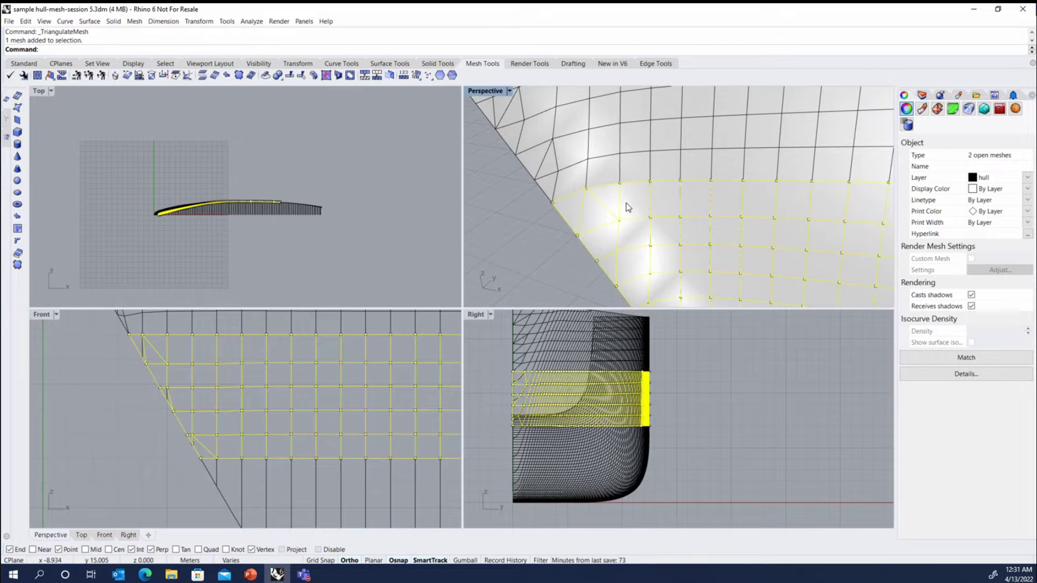
pyautogui.write('join')
pyautogui.press('Return')
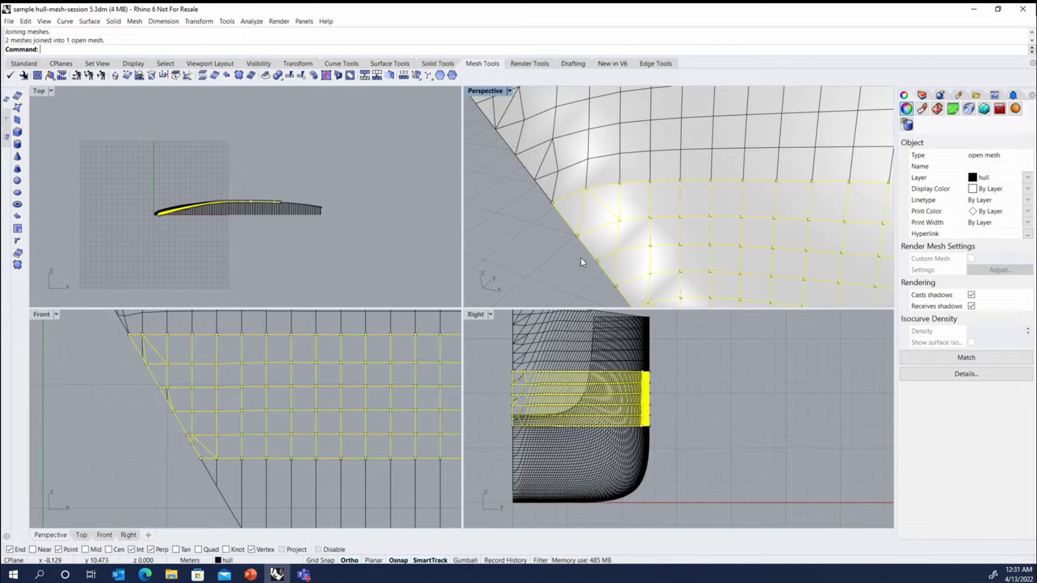
pyautogui.click(551, 280)
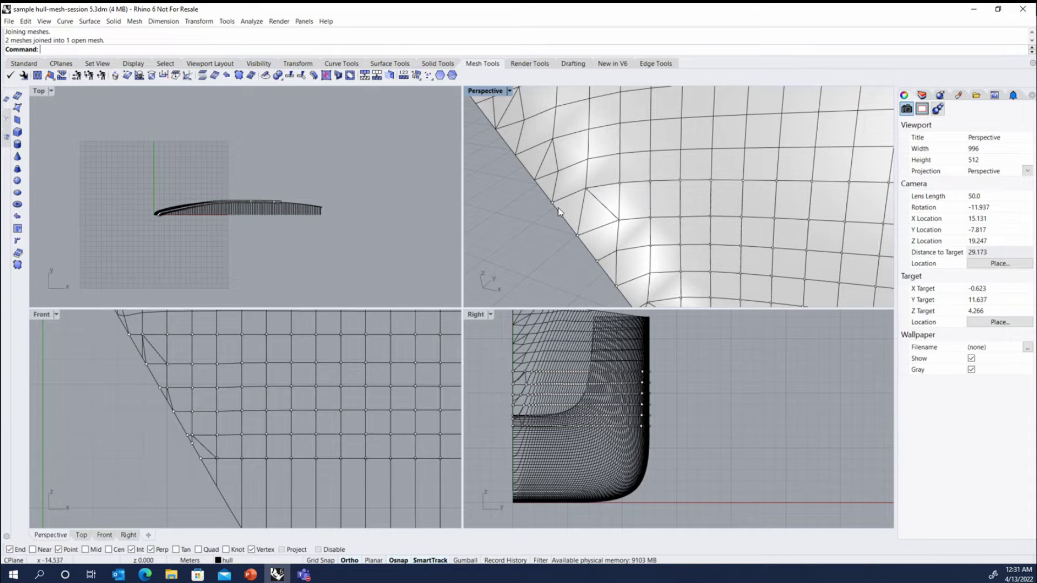
# Merge the two triangles across the diagonal beside the short hull curve in the patch's top row with Merge2MeshFaces.
pyautogui.click(624, 226)
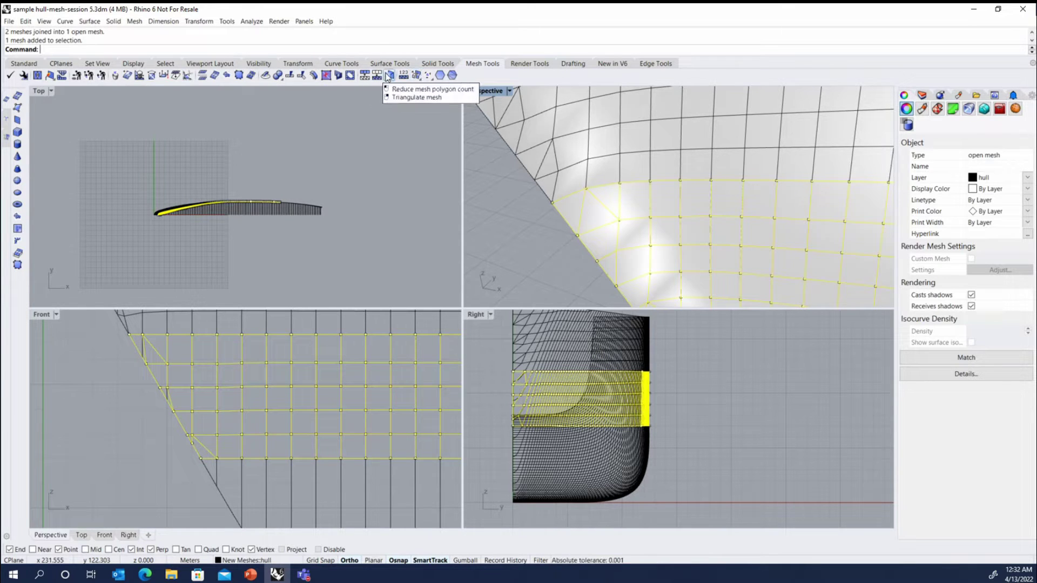
pyautogui.click(329, 76)
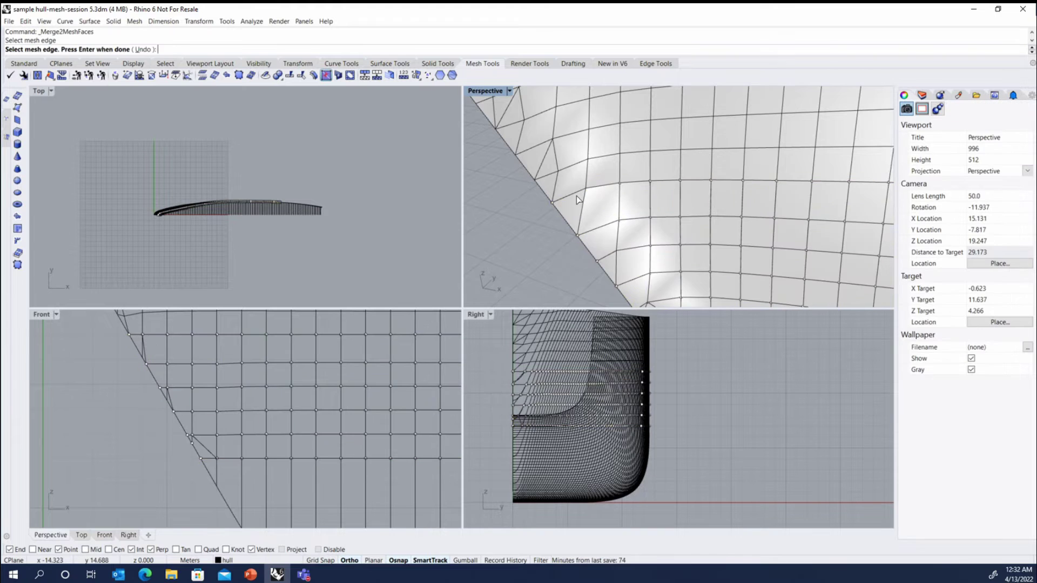
# Finish the triangle merge and examine the patch's lower edge at the bow and along the hull for stray faces.
pyautogui.scroll(-5, 575, 203)
pyautogui.moveTo(574, 205); pyautogui.dragTo(653, 223, button='right')
pyautogui.press('Return')
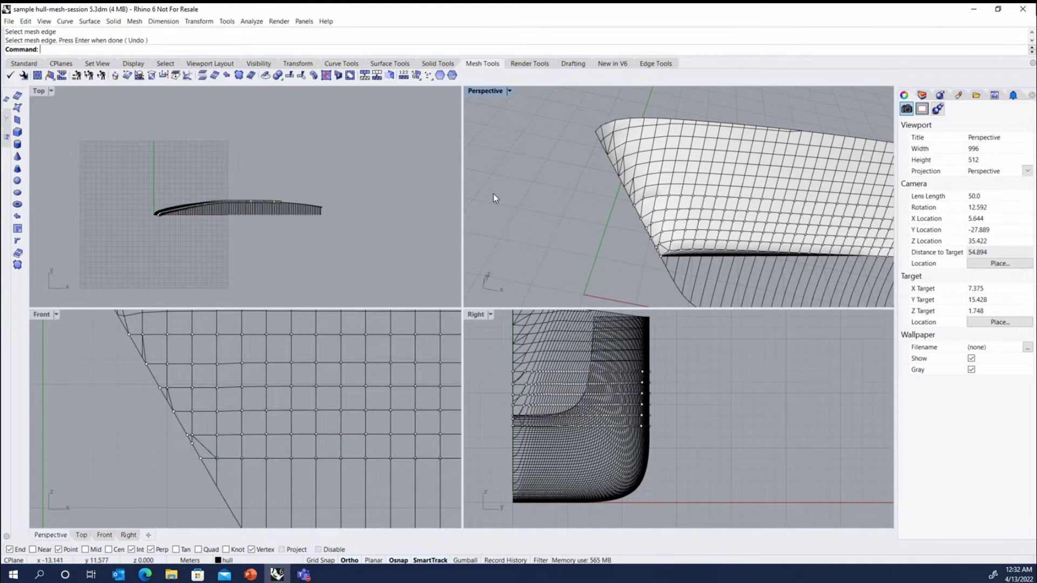
pyautogui.scroll(-8, 493, 193)
pyautogui.scroll(7, 620, 225)
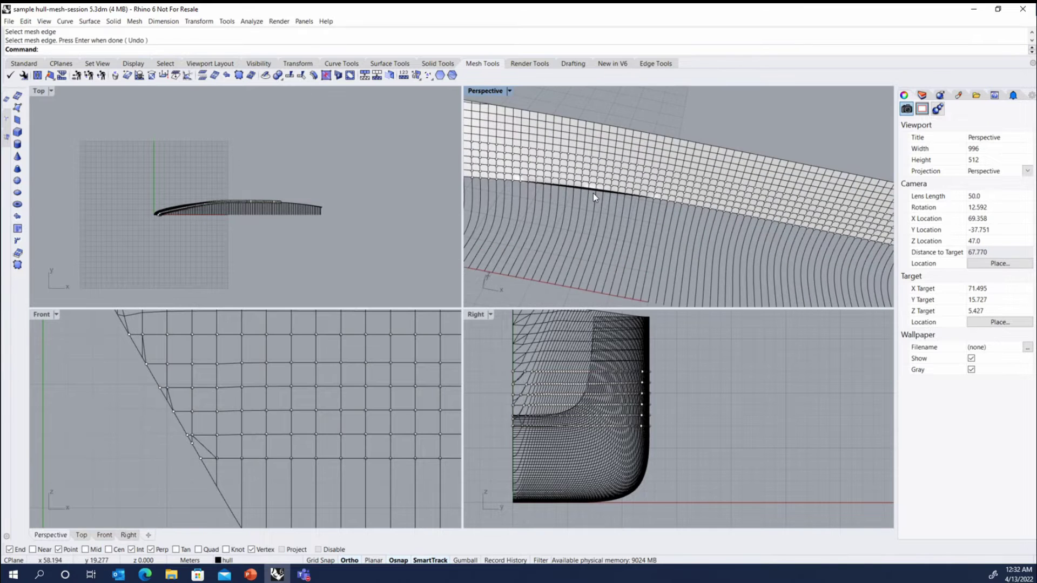
pyautogui.moveTo(593, 193); pyautogui.dragTo(569, 227, button='right')
pyautogui.scroll(8, 589, 200)
pyautogui.scroll(-14, 737, 217)
pyautogui.scroll(12, 565, 230)
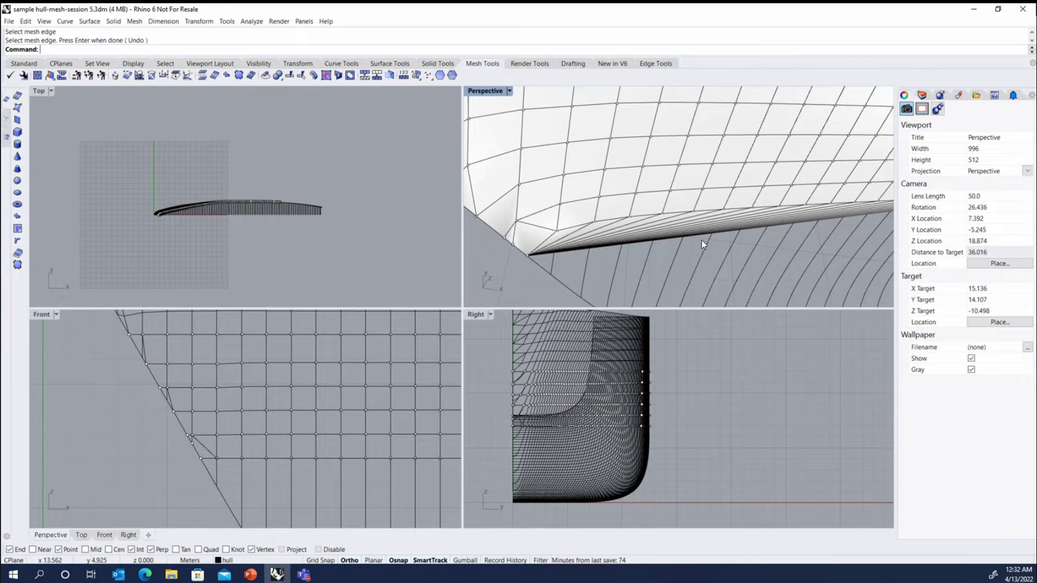
# Start ExtractConnectedMeshFaces on the thin sliver faces beneath the patch's lower edge near the bow, using less than 10 degrees.
pyautogui.click(416, 74)
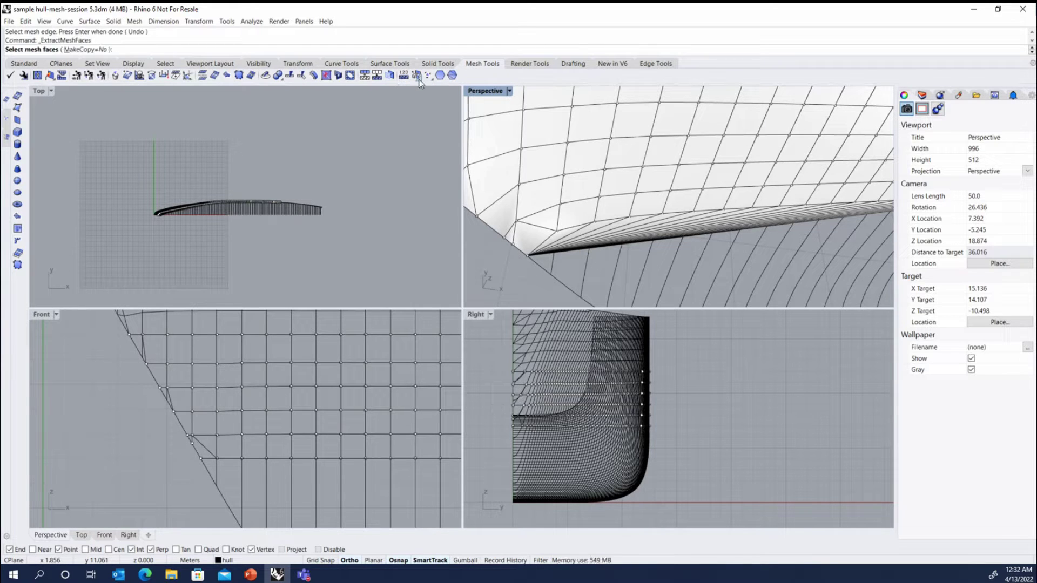
pyautogui.click(419, 77)
pyautogui.click(453, 90)
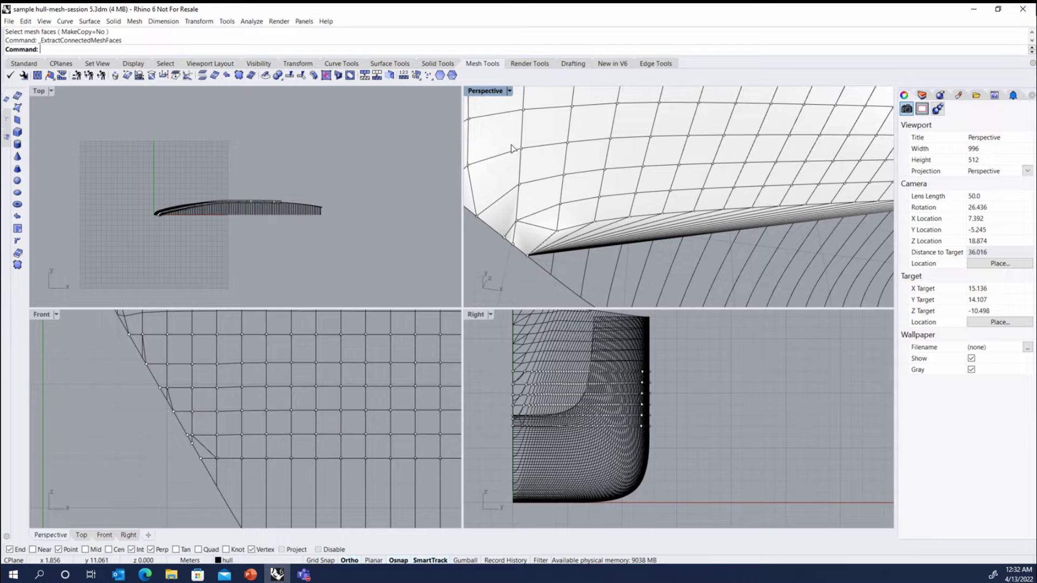
pyautogui.click(608, 235)
pyautogui.scroll(-5, 523, 224)
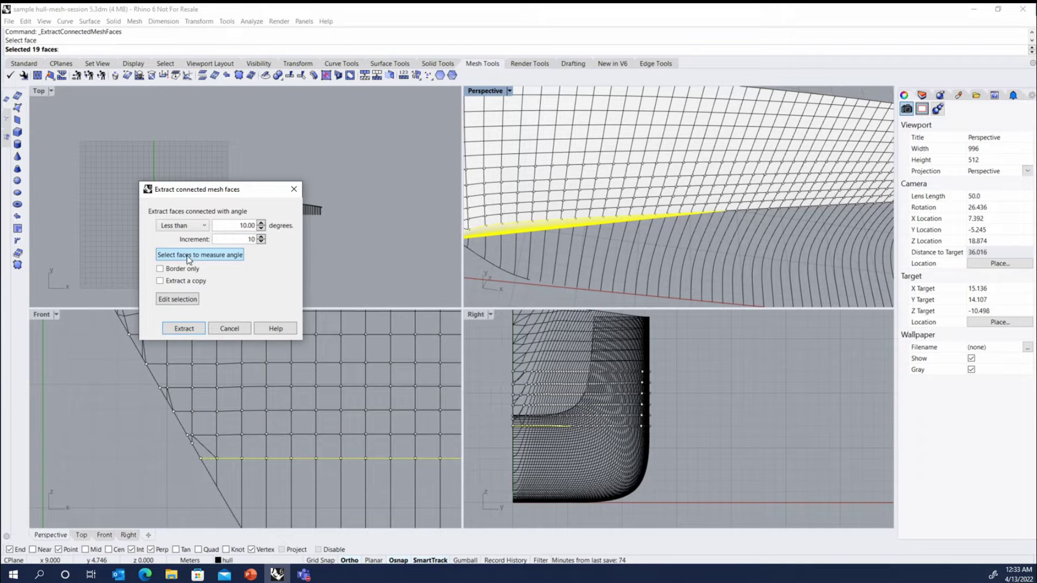
# Add the thin sliver faces below the patch's lower edge farther aft to the selection, extract both groups and delete them.
pyautogui.click(174, 298)
pyautogui.scroll(-2, 180, 258)
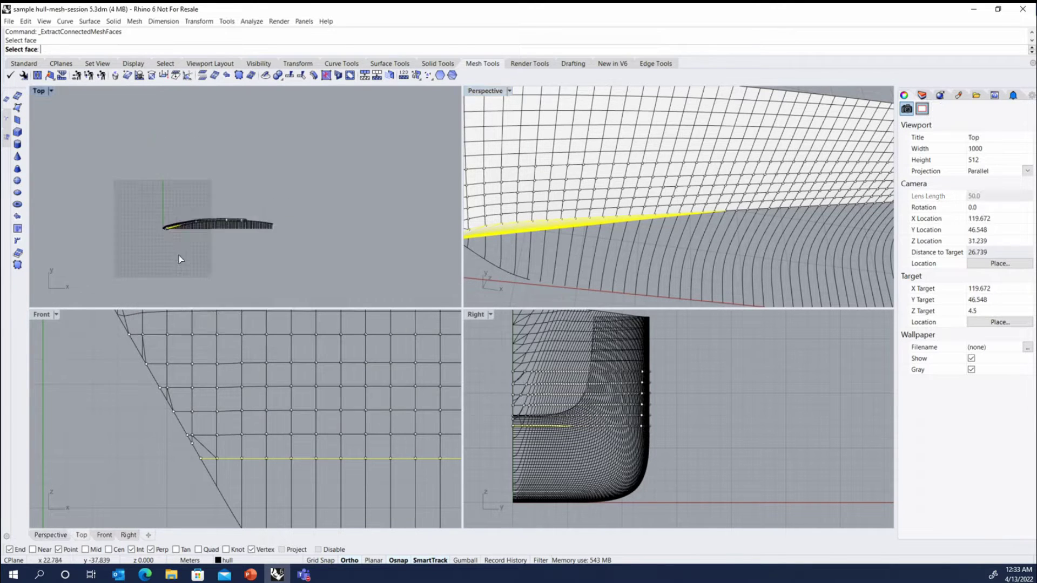
pyautogui.scroll(-8, 180, 256)
pyautogui.scroll(-10, 514, 220)
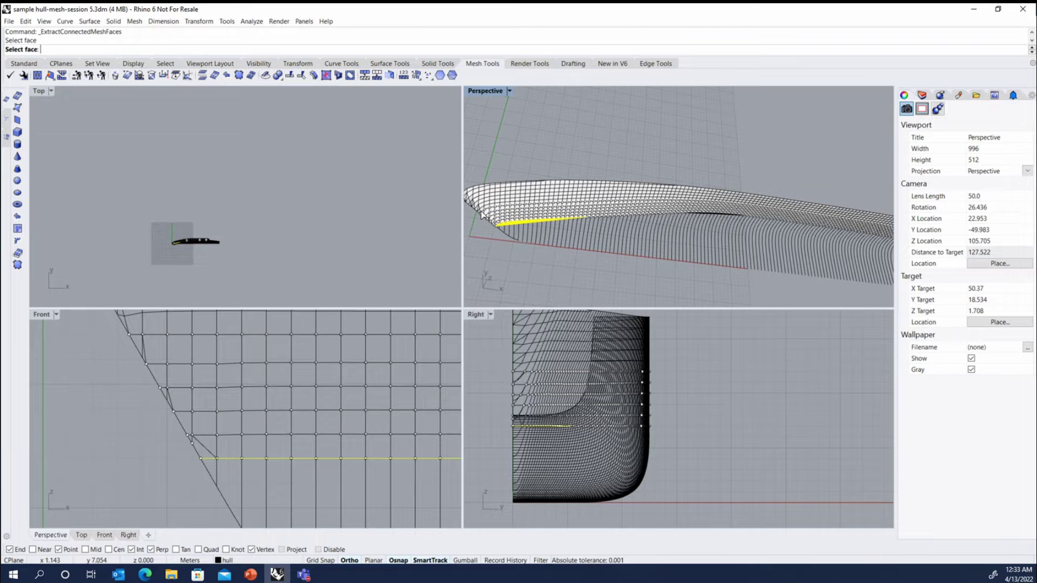
pyautogui.scroll(5, 492, 218)
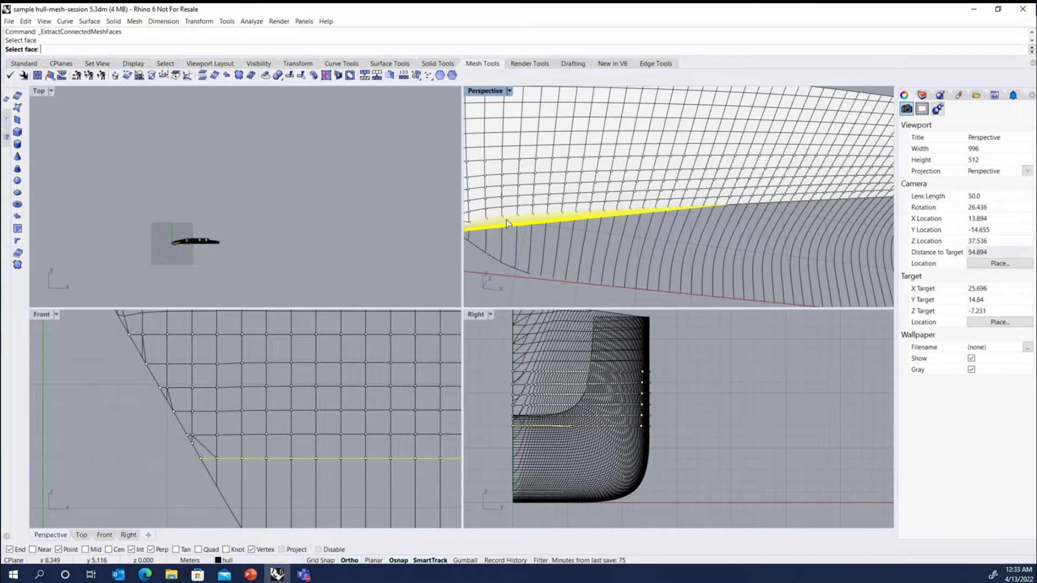
pyautogui.scroll(-3, 506, 220)
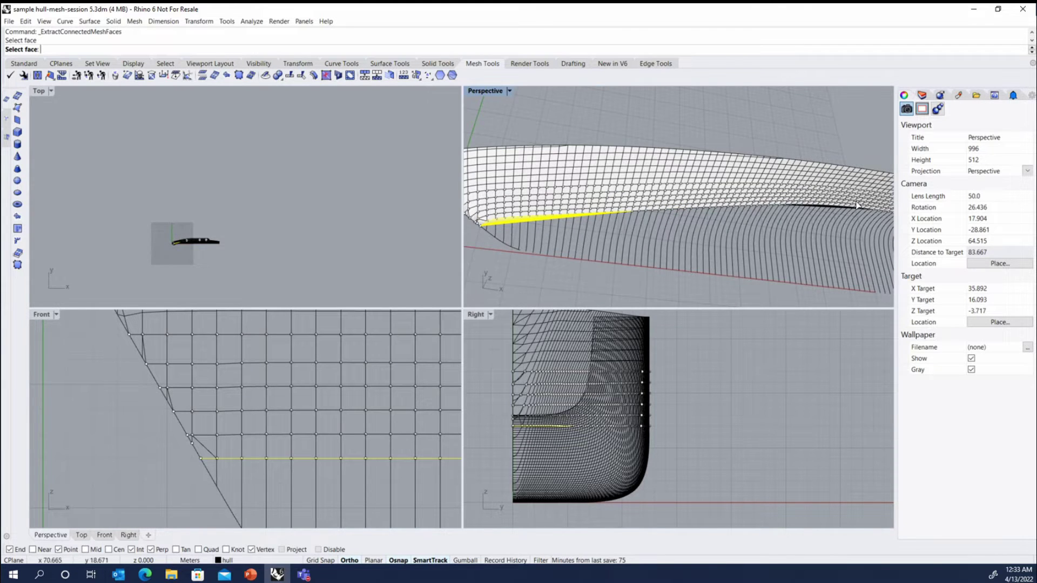
pyautogui.scroll(10, 842, 205)
pyautogui.click(798, 162)
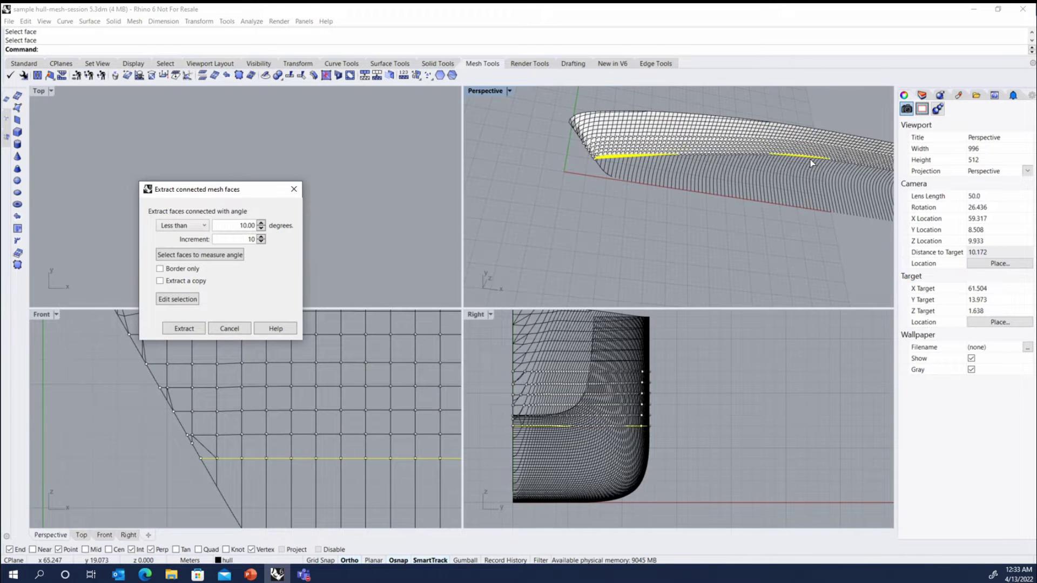
pyautogui.click(192, 328)
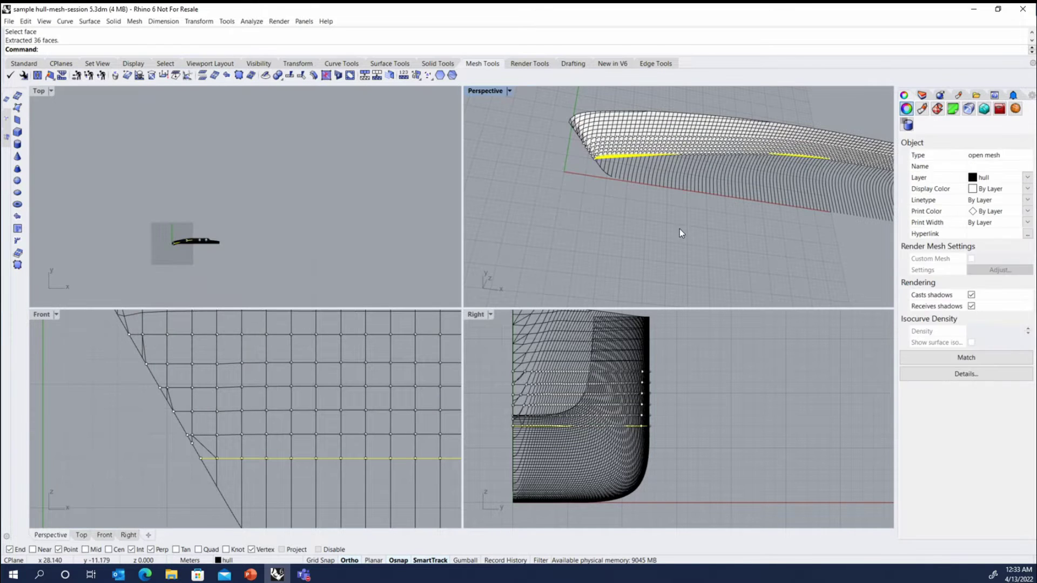
pyautogui.press('Delete')
# Check the normal directions of the cleaned hull patch mesh with Dir.
pyautogui.scroll(5, 702, 159)
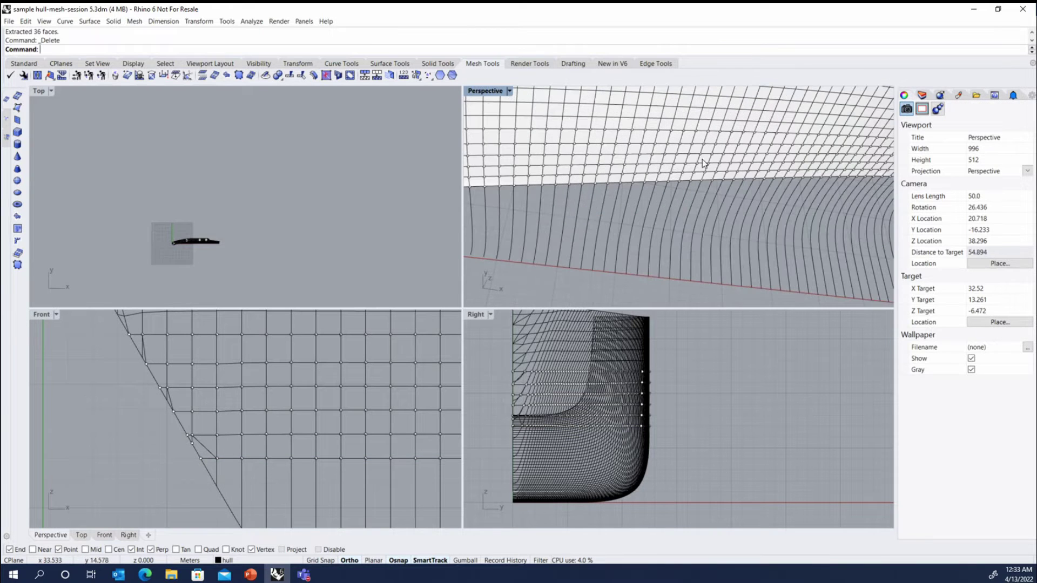
pyautogui.click(676, 170)
pyautogui.scroll(-5, 698, 177)
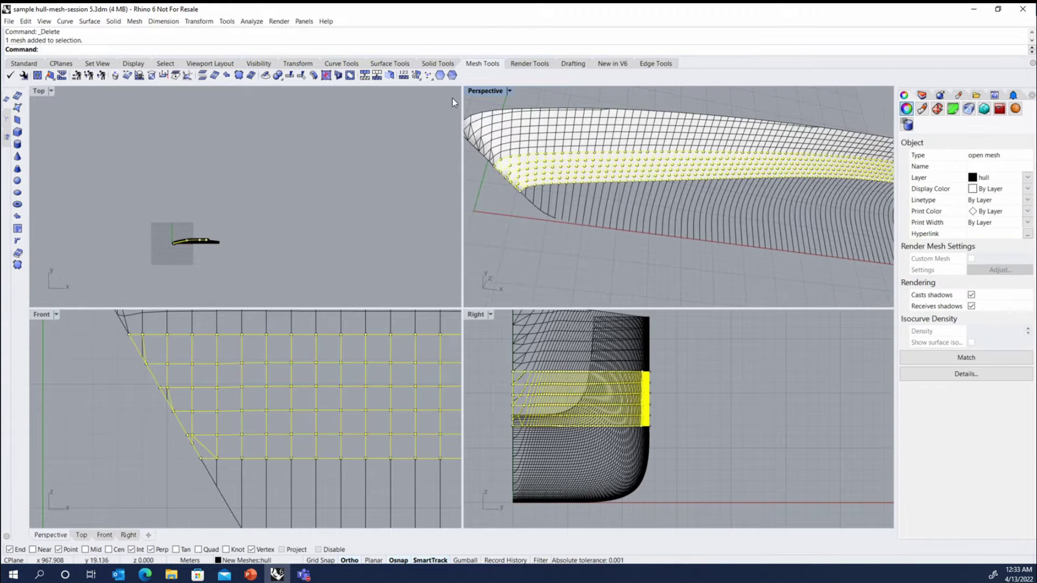
pyautogui.click(252, 22)
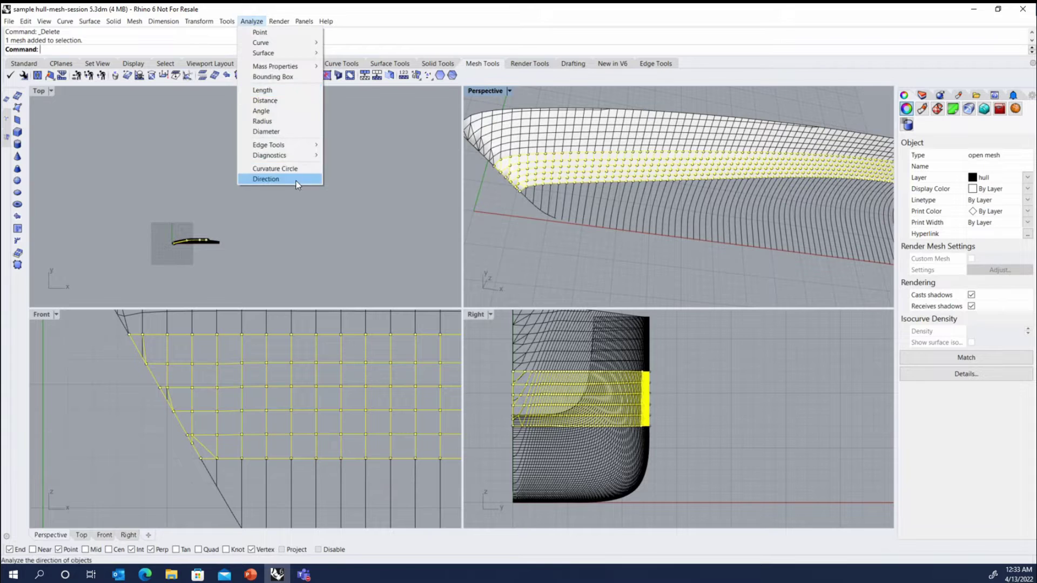
pyautogui.click(270, 178)
pyautogui.moveTo(577, 202); pyautogui.dragTo(675, 162, button='right')
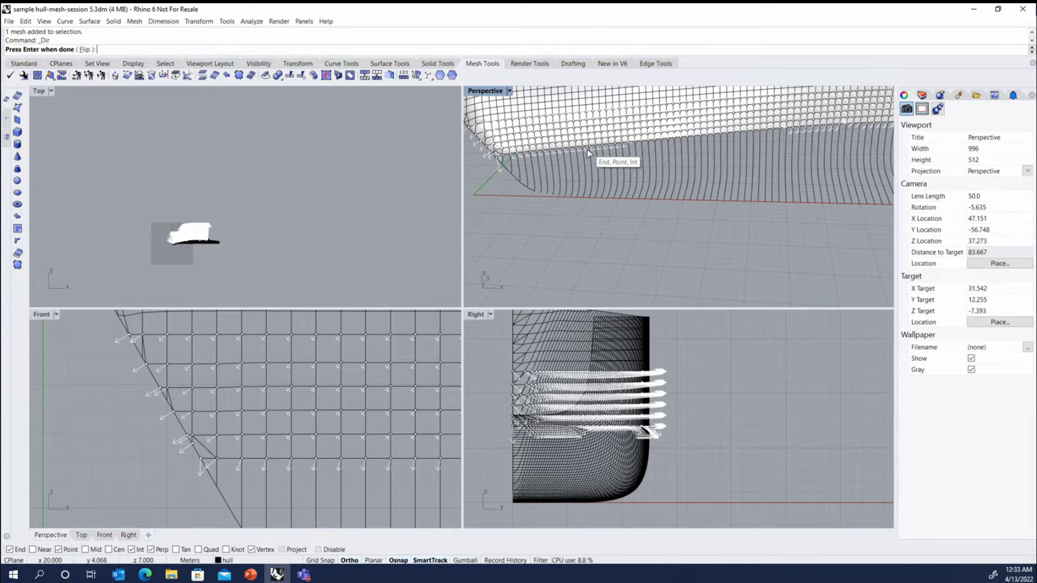
pyautogui.press('Return')
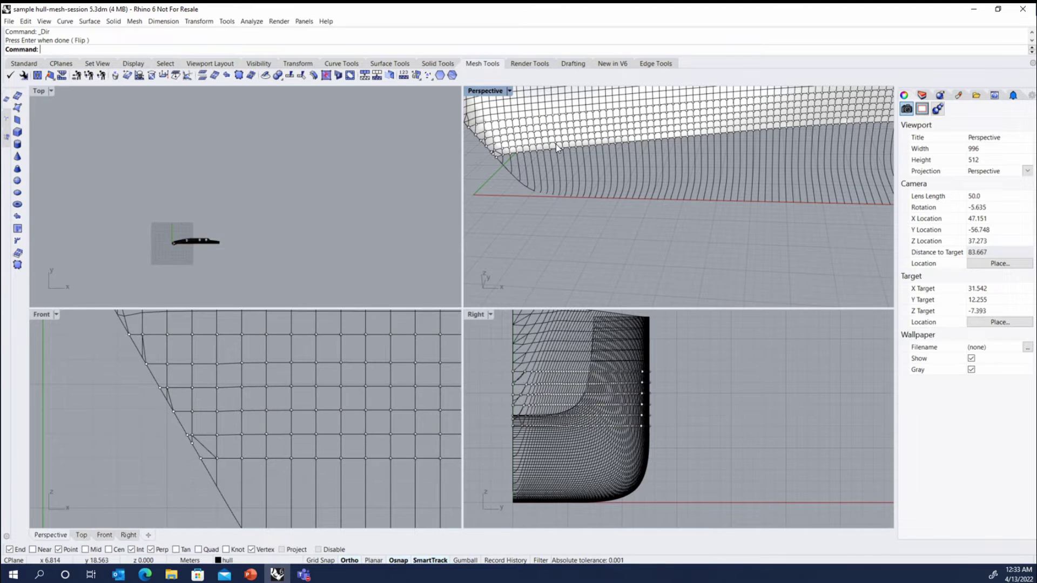
# Rebuild the mesh normals of the hull patch with RebuildMeshNormals.
pyautogui.scroll(2, 561, 146)
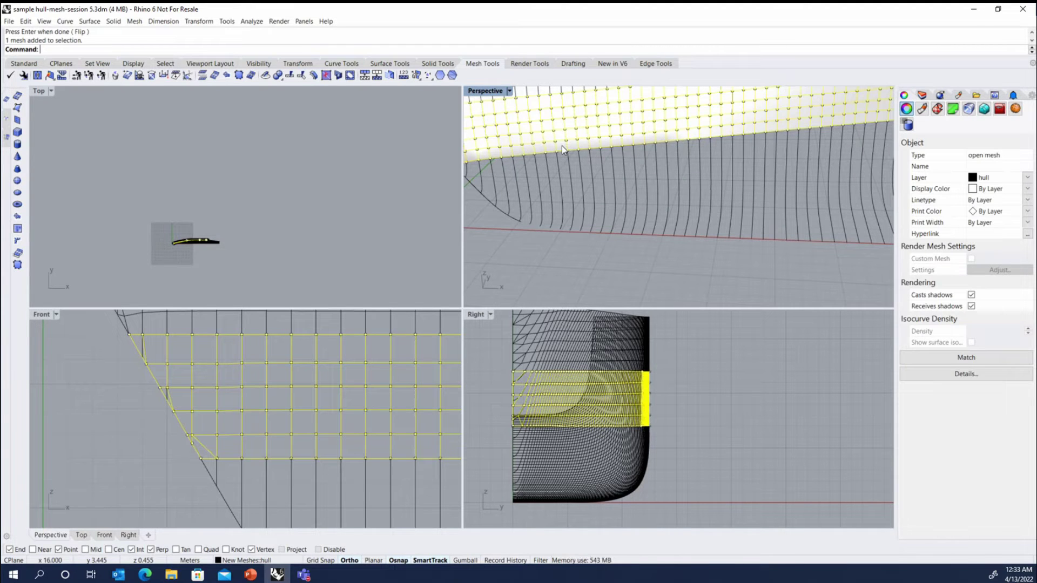
pyautogui.write('RebuildMeshNormals')
pyautogui.press('Return')
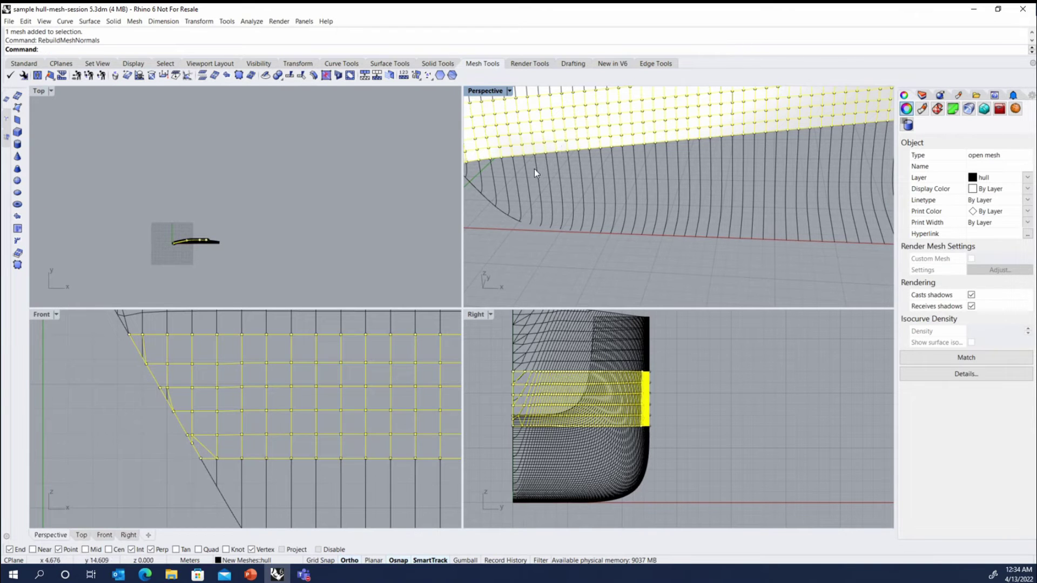
# Recheck the rebuilt patch's normal directions with Dir and clear the selection.
pyautogui.scroll(-2, 587, 144)
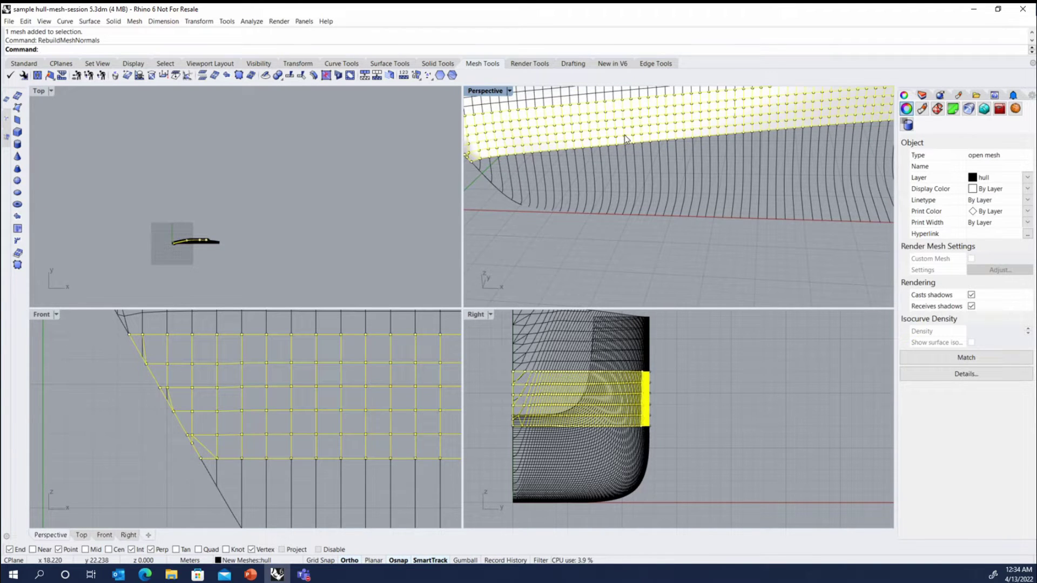
pyautogui.scroll(-2, 546, 189)
pyautogui.scroll(-2, 547, 189)
pyautogui.scroll(-2, 657, 210)
pyautogui.rightClick(553, 39)
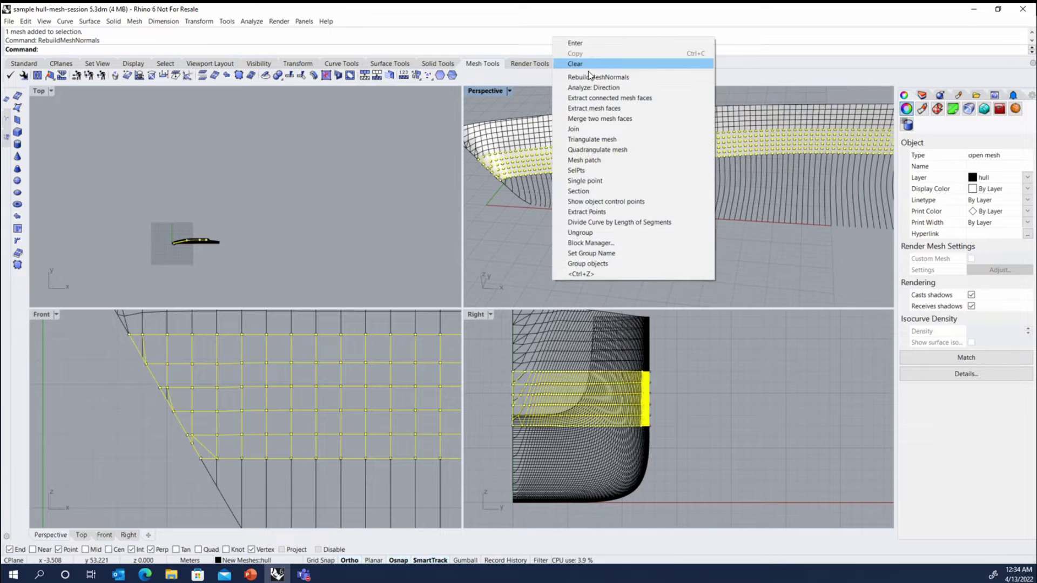
pyautogui.click(591, 87)
pyautogui.moveTo(621, 168); pyautogui.dragTo(552, 134, button='right')
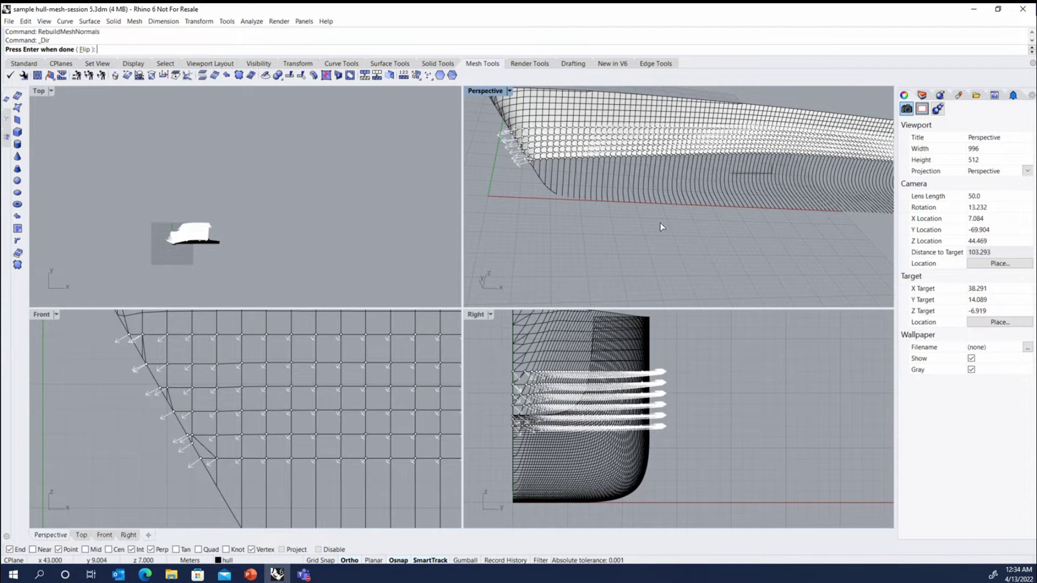
pyautogui.press('Return')
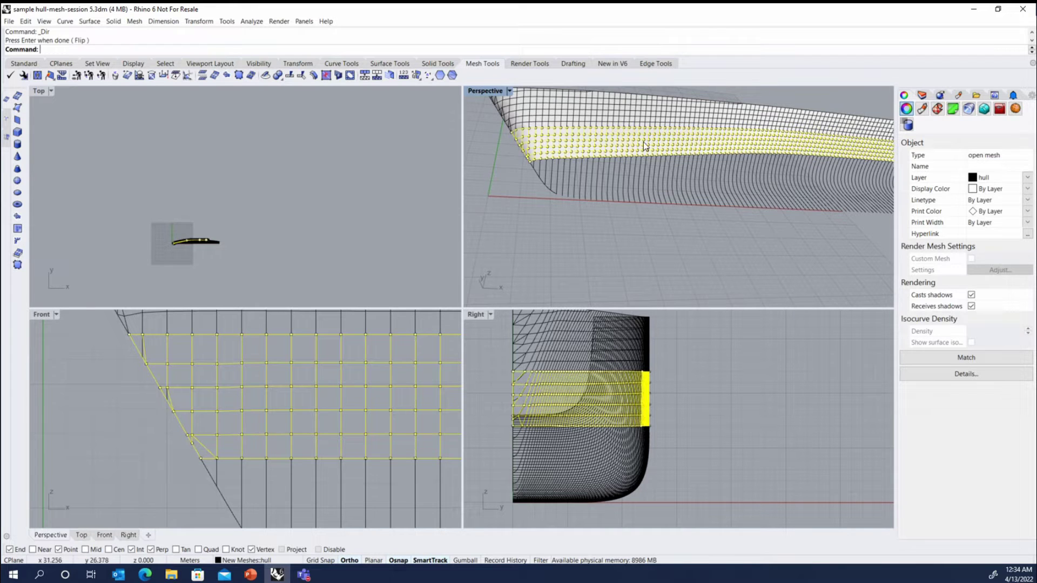
pyautogui.click(548, 218)
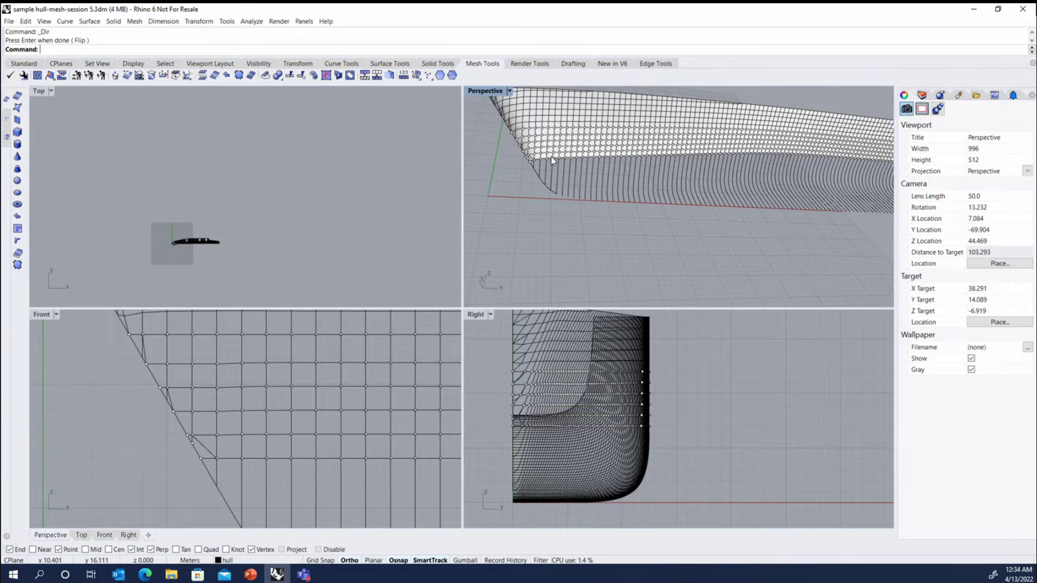
# Select all point objects in the model with SelPt and delete them.
pyautogui.press('Return')
pyautogui.press('Return')
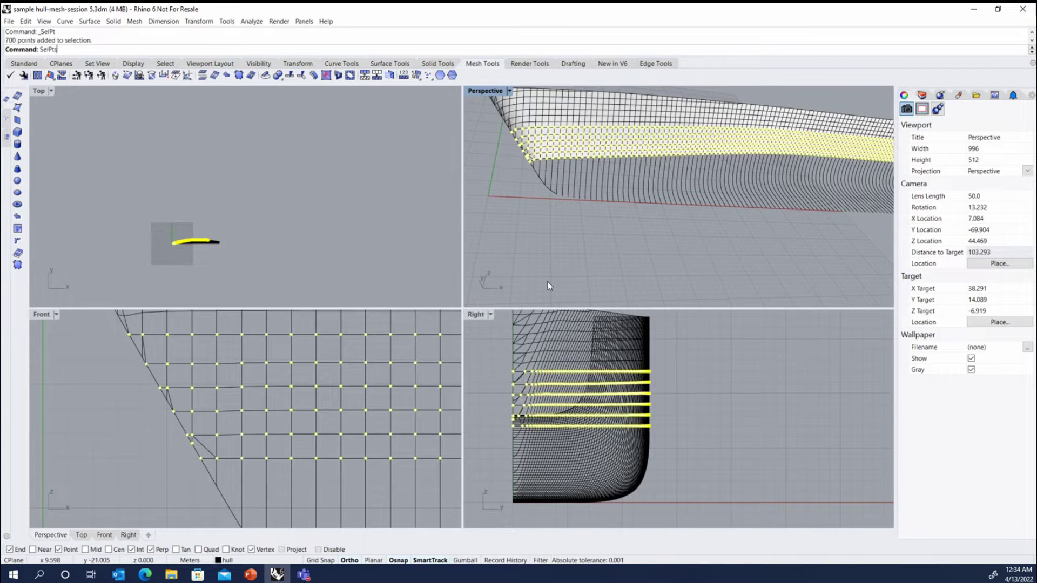
pyautogui.press('Delete')
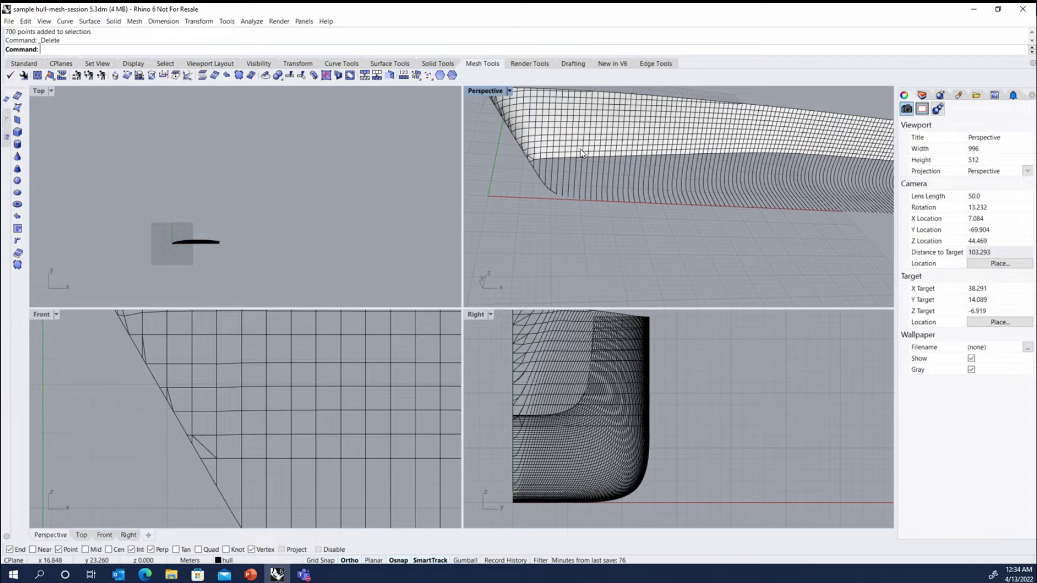
# Examine the unmeshed area aft of the patch by selecting the curve group there, and clear the selection.
pyautogui.scroll(-5, 639, 179)
pyautogui.scroll(14, 708, 171)
pyautogui.moveTo(728, 174); pyautogui.dragTo(686, 164, button='right')
pyautogui.scroll(-6, 741, 170)
pyautogui.click(753, 177)
pyautogui.moveTo(757, 178); pyautogui.dragTo(629, 167, button='right')
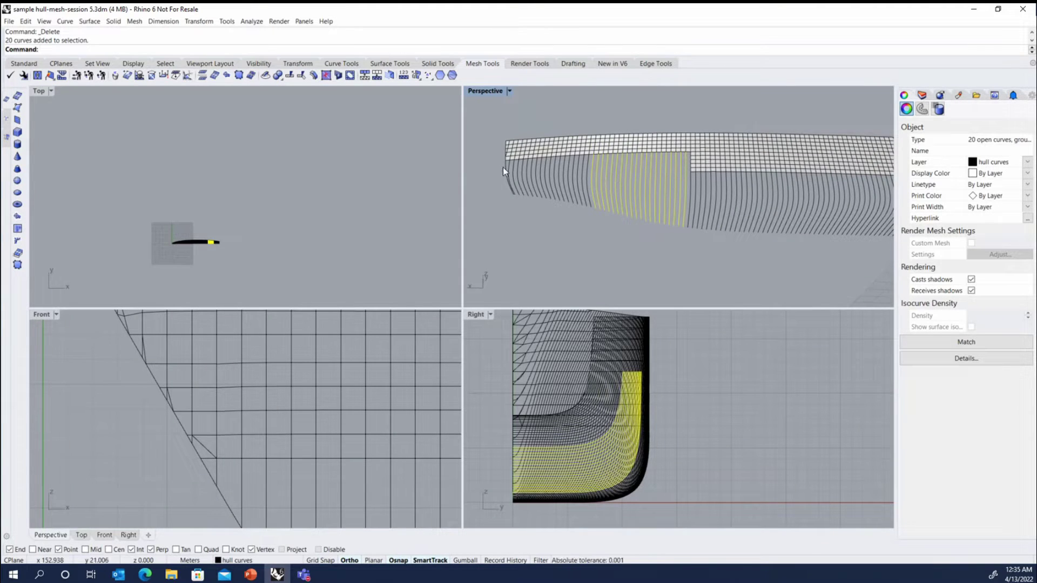
pyautogui.click(666, 230)
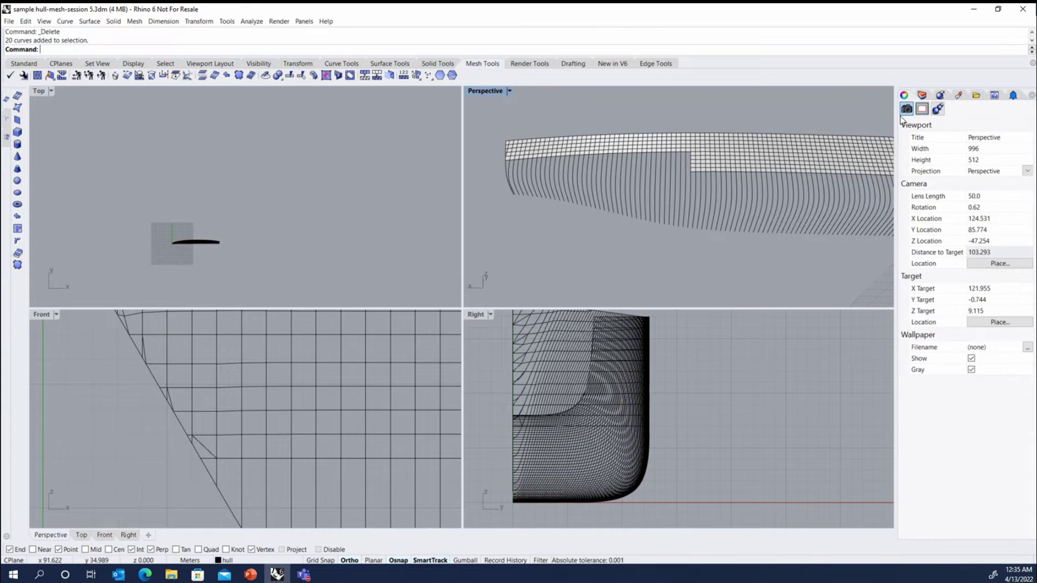
# Turn on the surfaces layer and select the hull surface.
pyautogui.click(921, 95)
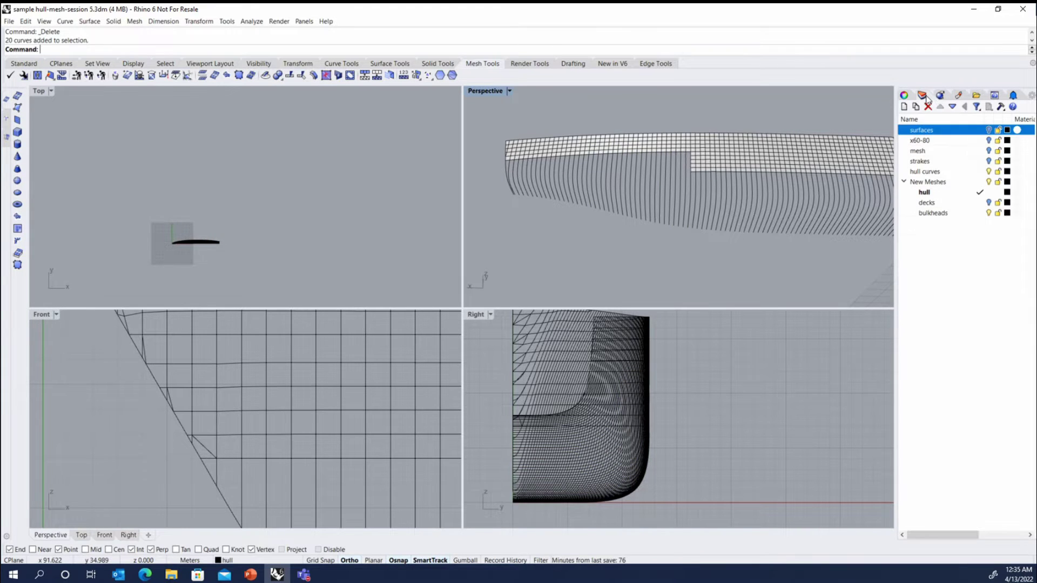
pyautogui.click(988, 129)
pyautogui.scroll(6, 708, 206)
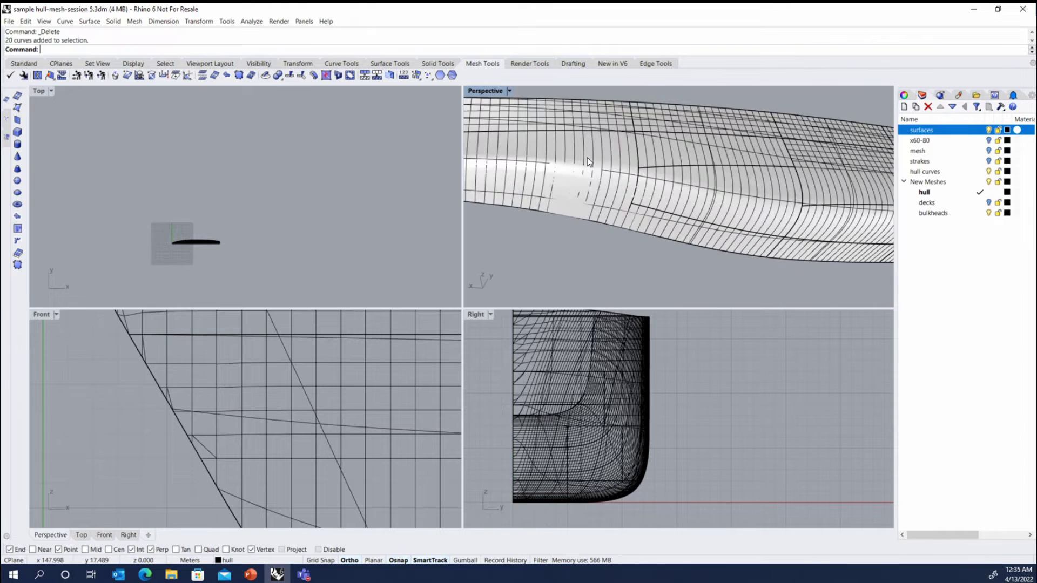
pyautogui.click(638, 187)
pyautogui.scroll(-5, 639, 186)
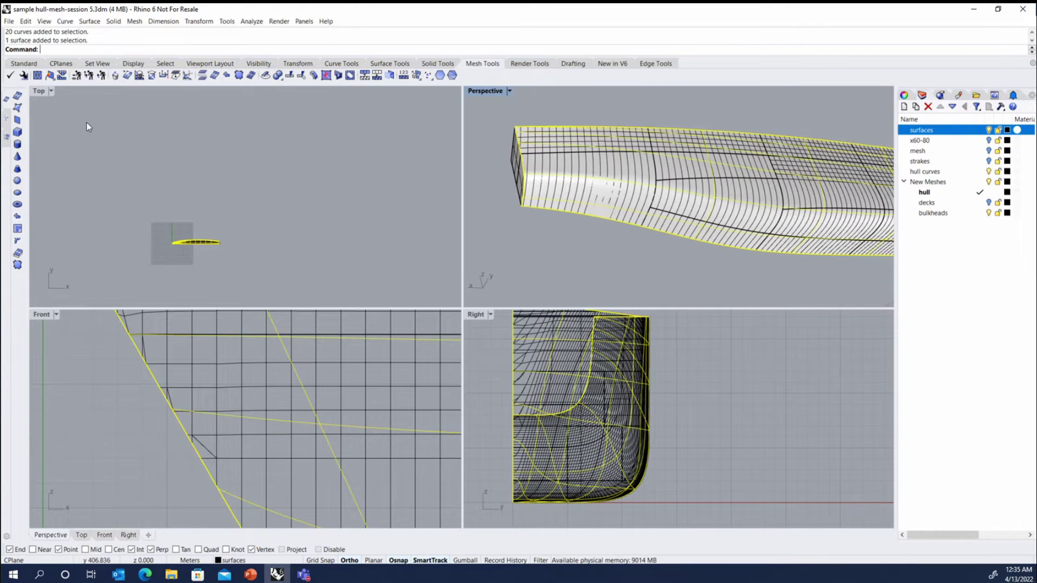
# Draw an interpolated curve on the hull surface from the lower corner at the unmeshed stern area's forward end to the transom edge.
pyautogui.click(21, 64)
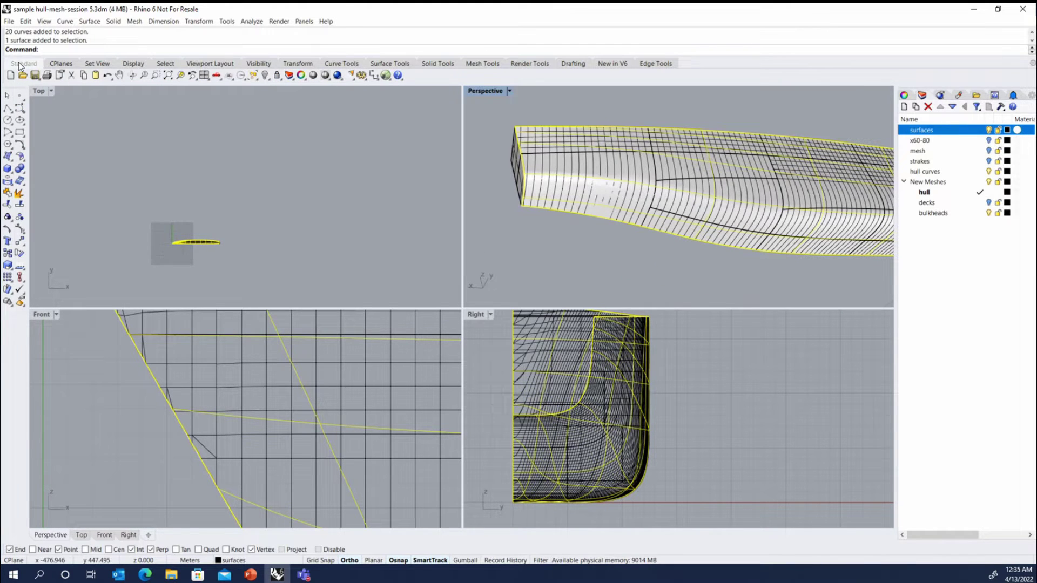
pyautogui.click(22, 109)
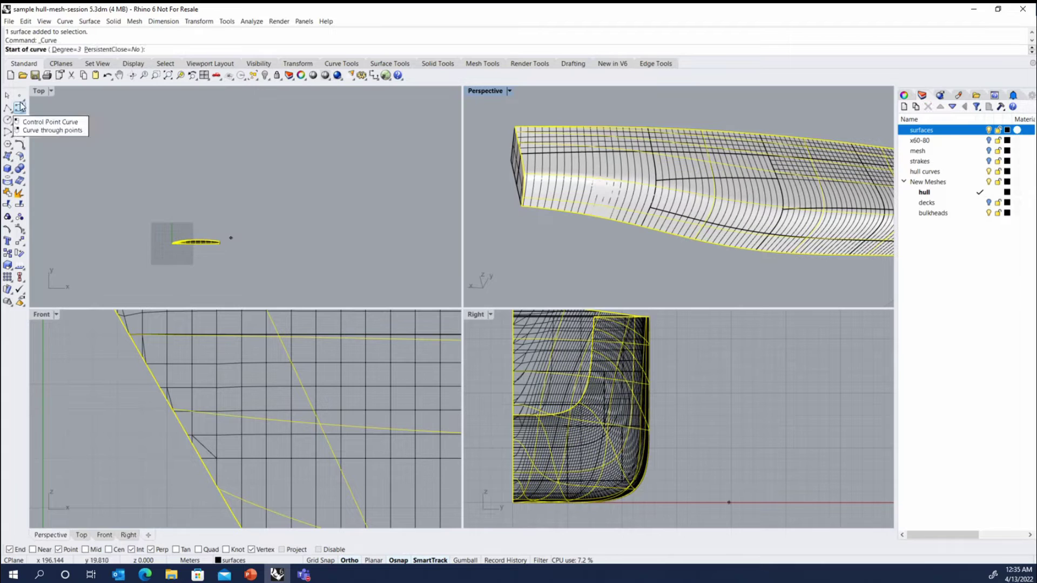
pyautogui.press('Escape')
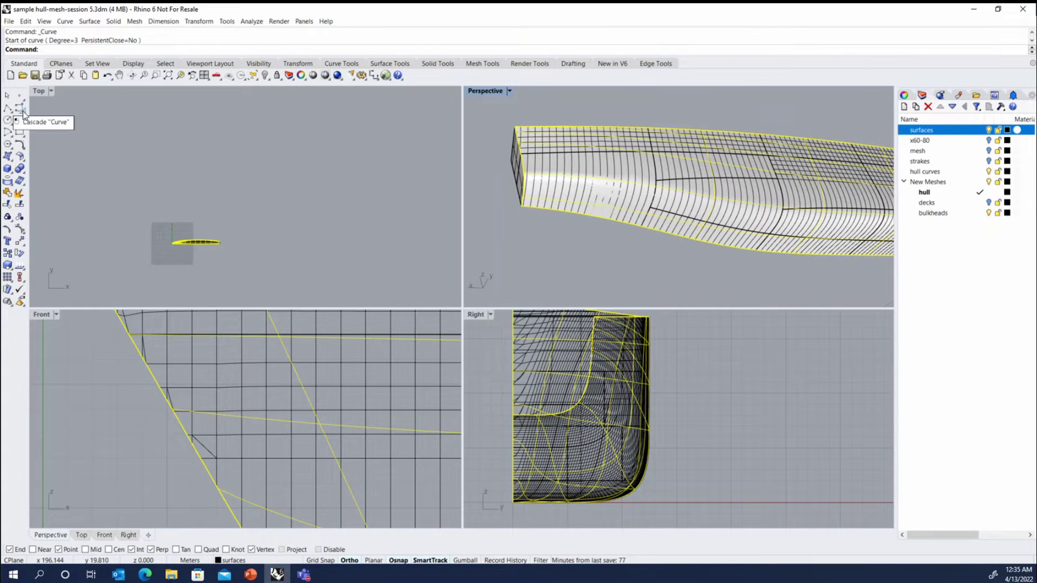
pyautogui.click(23, 111)
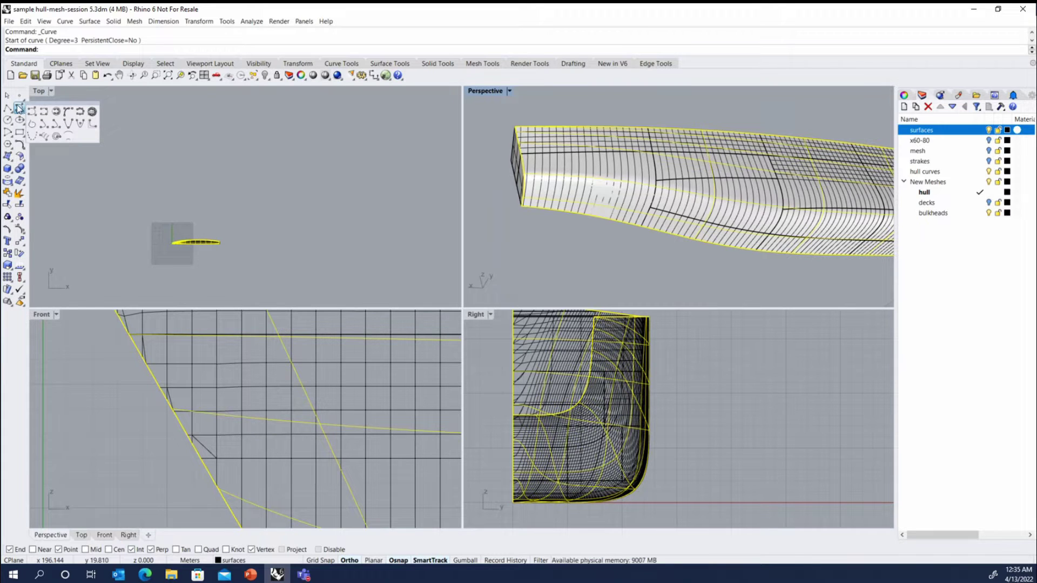
pyautogui.click(57, 112)
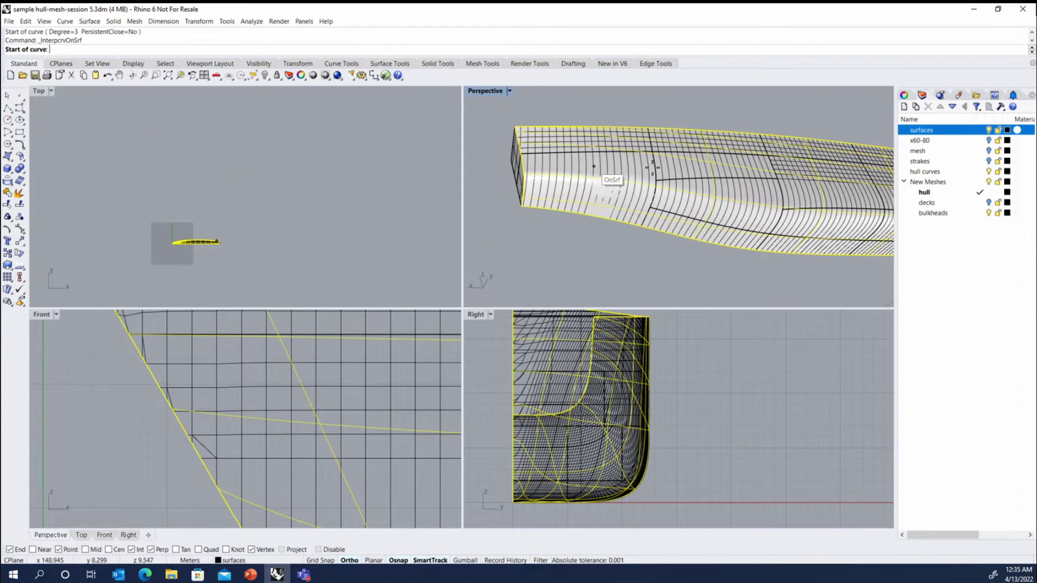
pyautogui.click(781, 208)
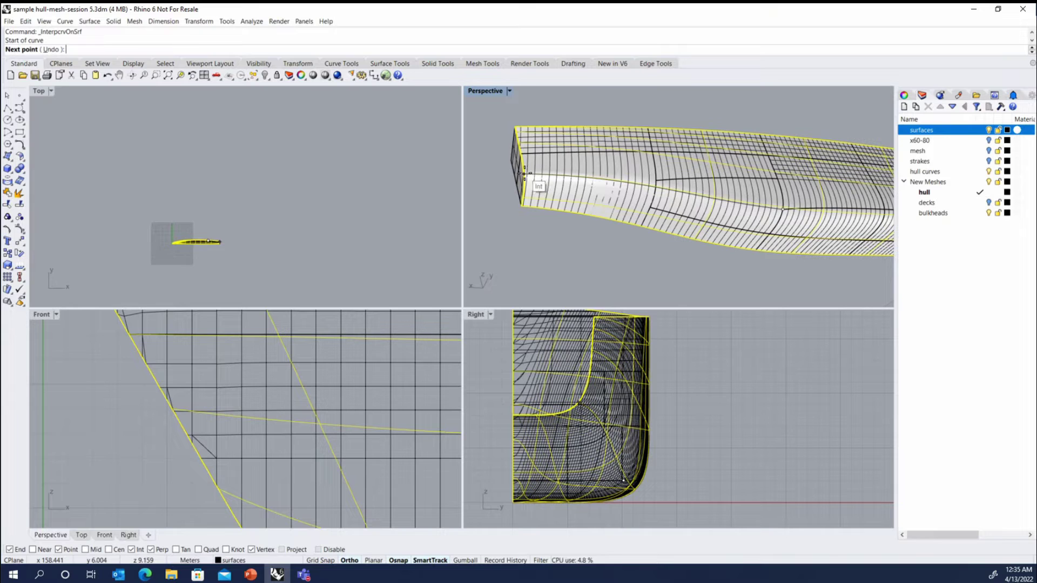
pyautogui.moveTo(524, 174); pyautogui.dragTo(660, 200, button='right')
pyautogui.click(741, 192)
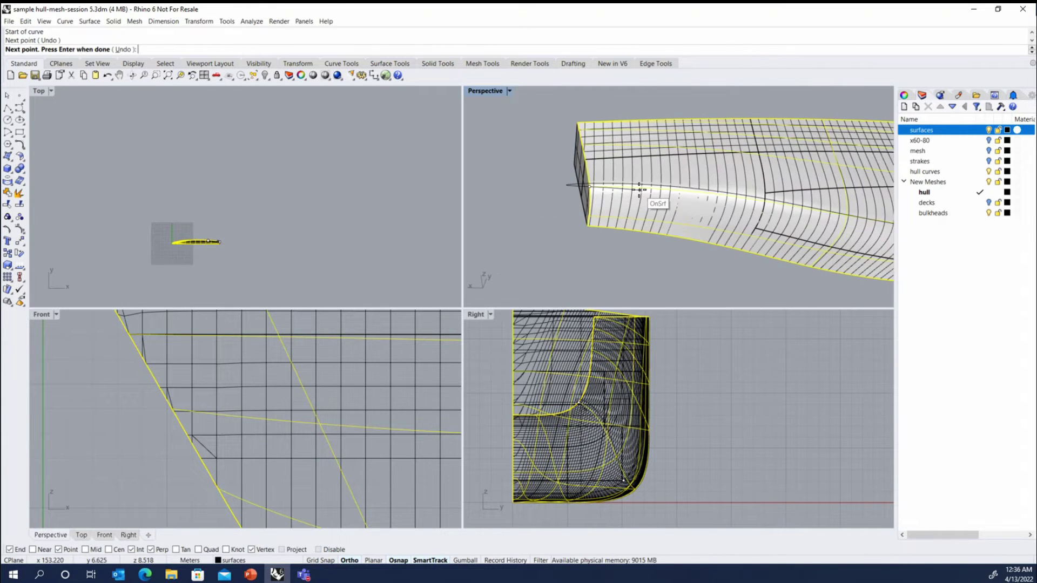
pyautogui.rightClick(653, 199)
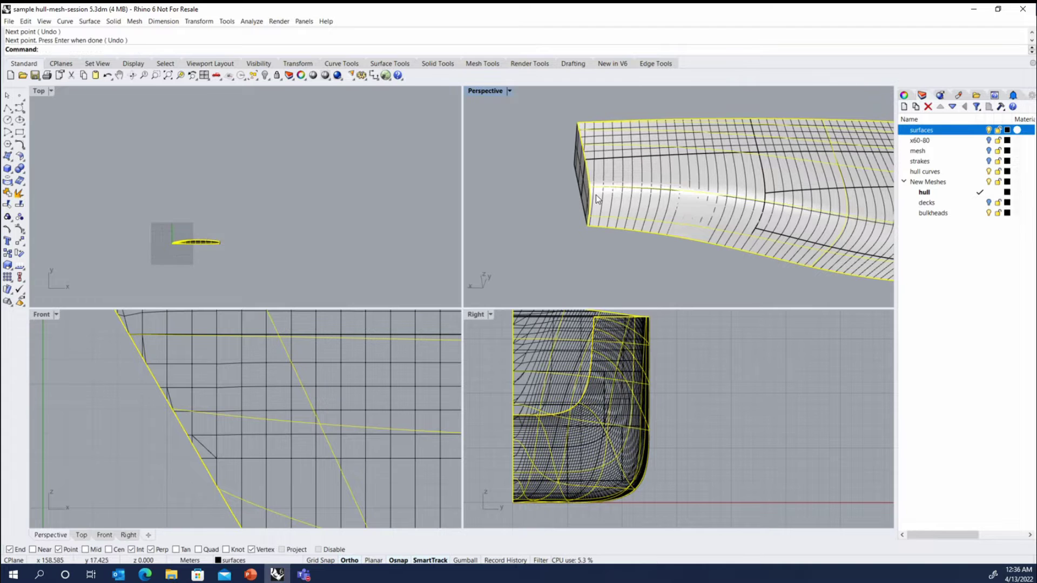
# Turn off the surfaces layer to expose the meshes and curves around the stern.
pyautogui.moveTo(595, 194); pyautogui.dragTo(623, 192, button='right')
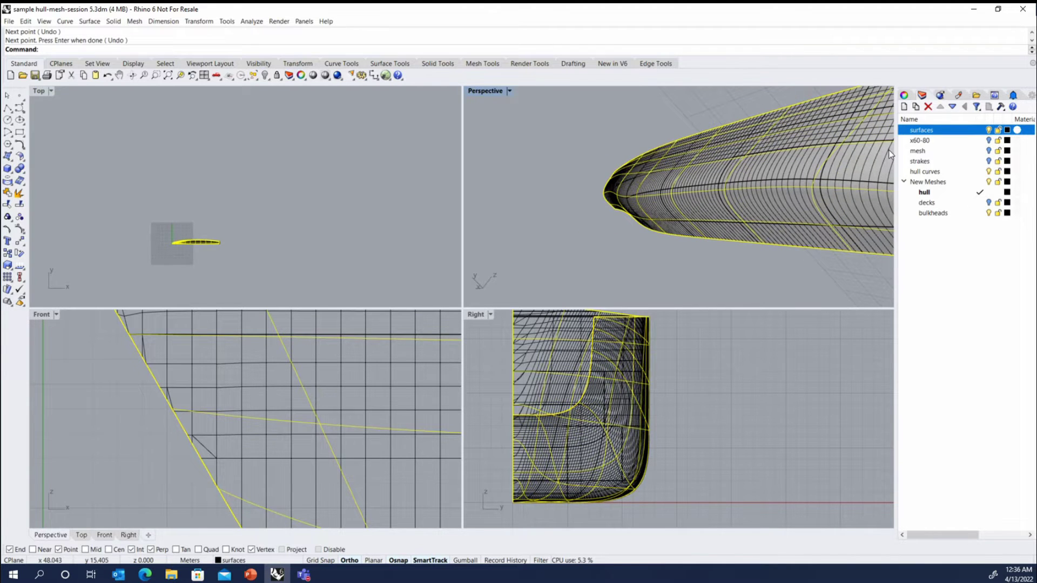
pyautogui.click(989, 130)
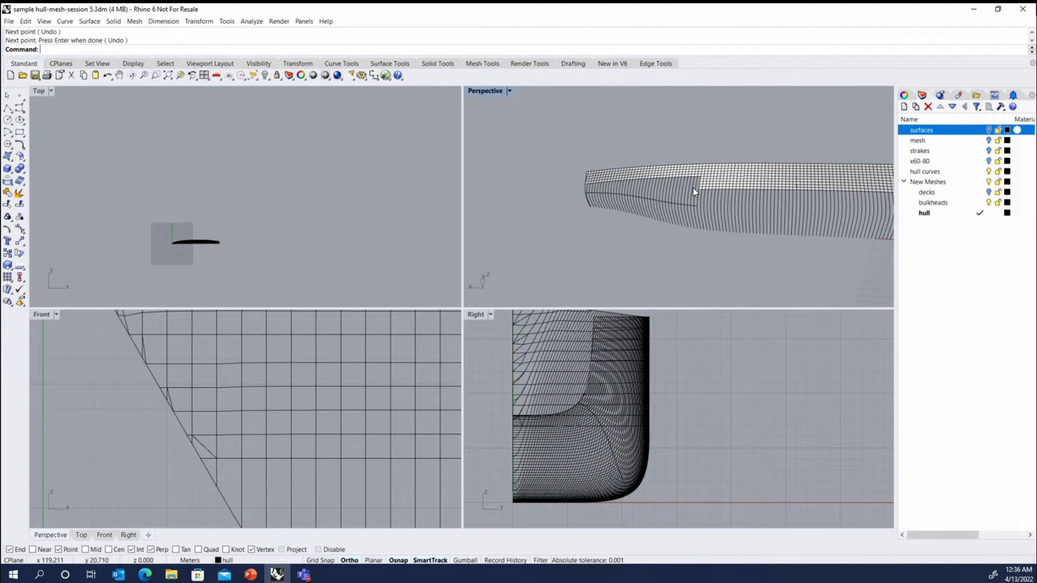
pyautogui.moveTo(693, 187); pyautogui.dragTo(756, 201, button='right')
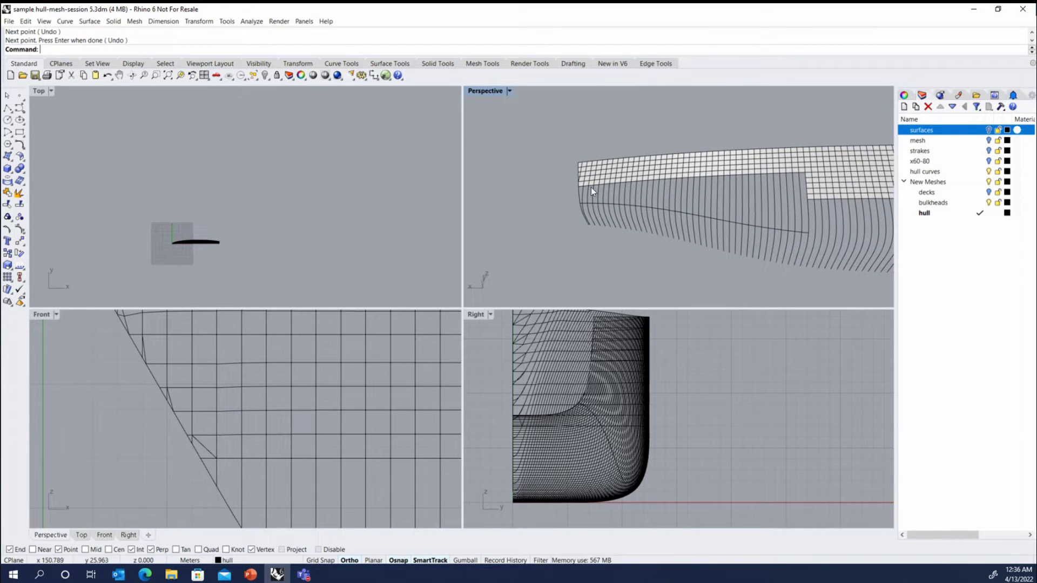
pyautogui.scroll(-9, 566, 205)
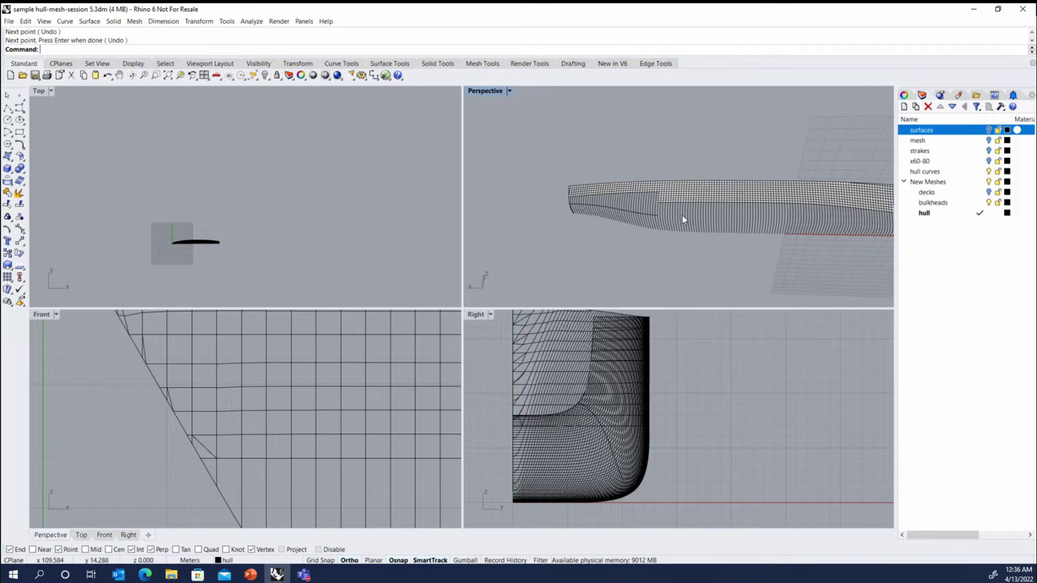
# Examine the curve group directly below the meshed strip toward the bow, and clear the selection.
pyautogui.keyDown('shift'); pyautogui.moveTo(682, 215); pyautogui.dragTo(659, 207, button='right'); pyautogui.keyUp('shift')
pyautogui.click(659, 207)
pyautogui.scroll(-2, 708, 220)
pyautogui.moveTo(593, 205); pyautogui.dragTo(780, 200, button='right')
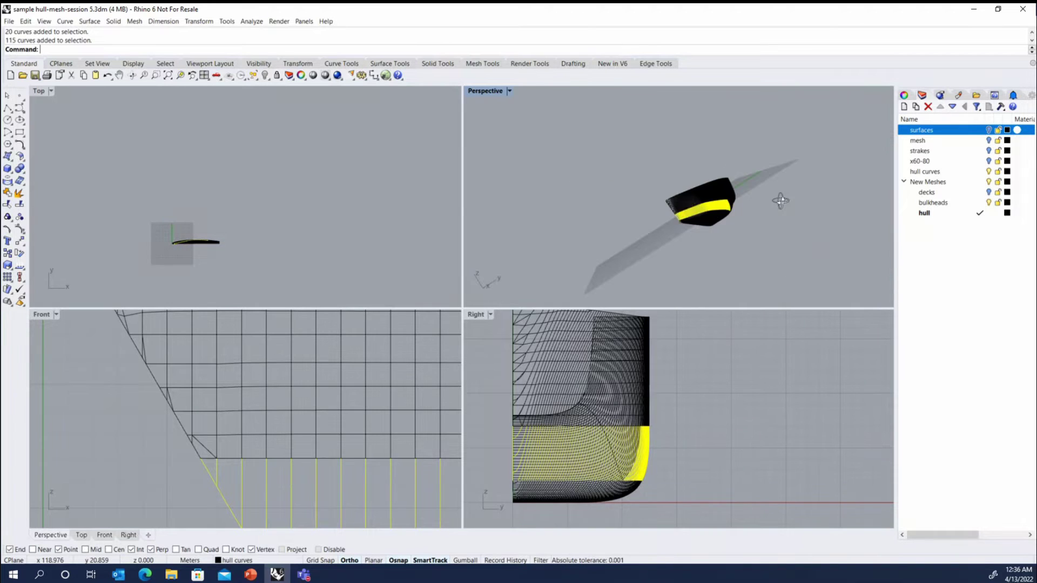
pyautogui.moveTo(646, 202); pyautogui.dragTo(617, 216, button='right')
pyautogui.scroll(5, 591, 226)
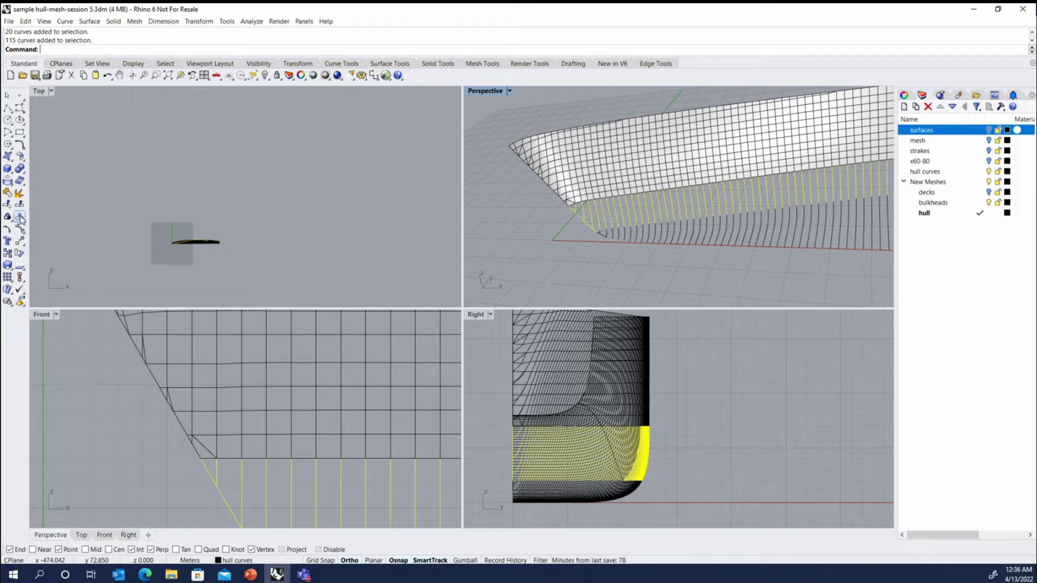
pyautogui.click(586, 199)
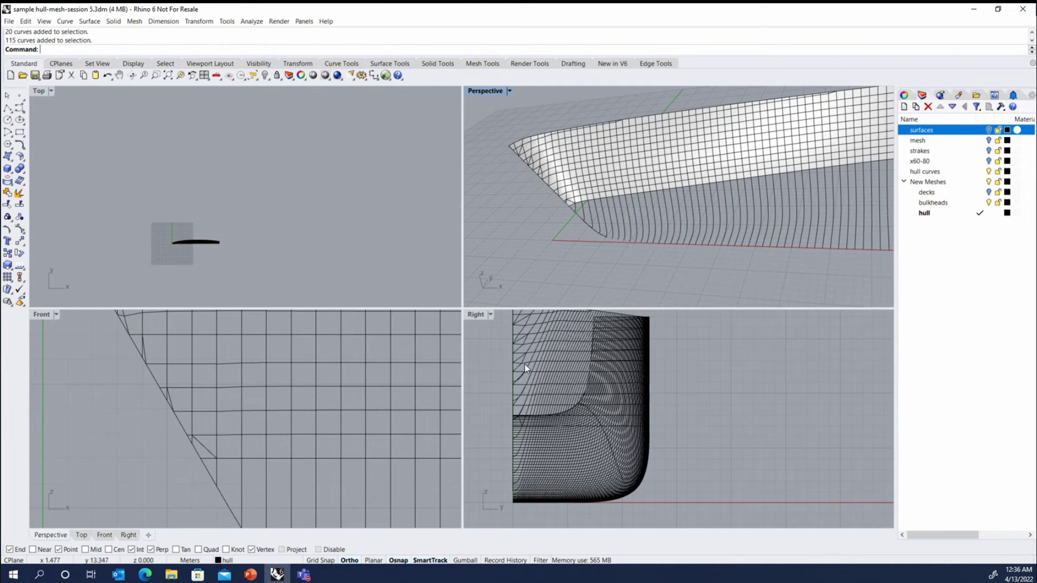
# Select the section curves lying within the lower meshed strip, leave the mesh out of the selection, and group them.
pyautogui.moveTo(487, 351); pyautogui.dragTo(656, 423)
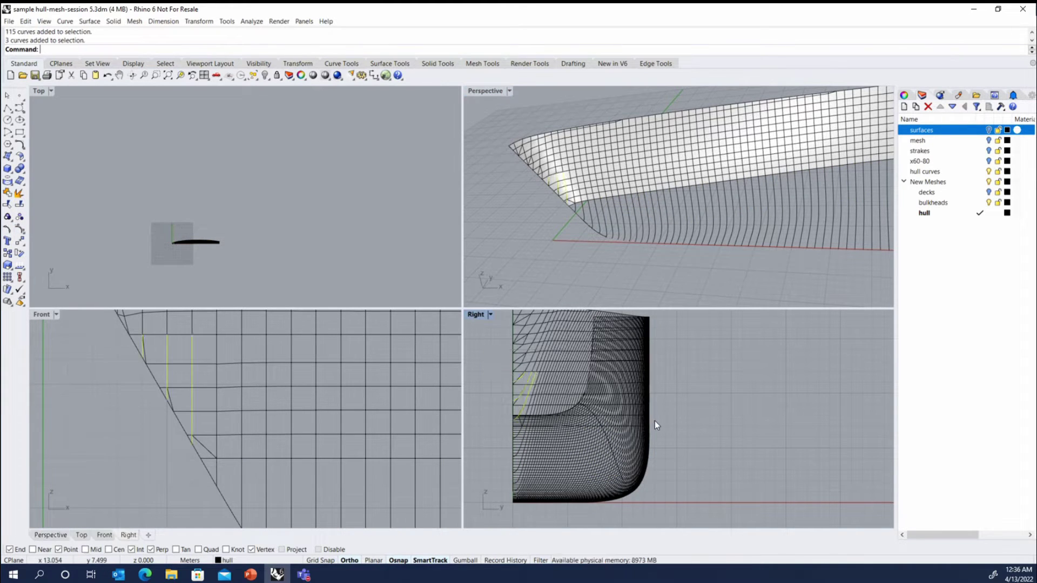
pyautogui.click(499, 362)
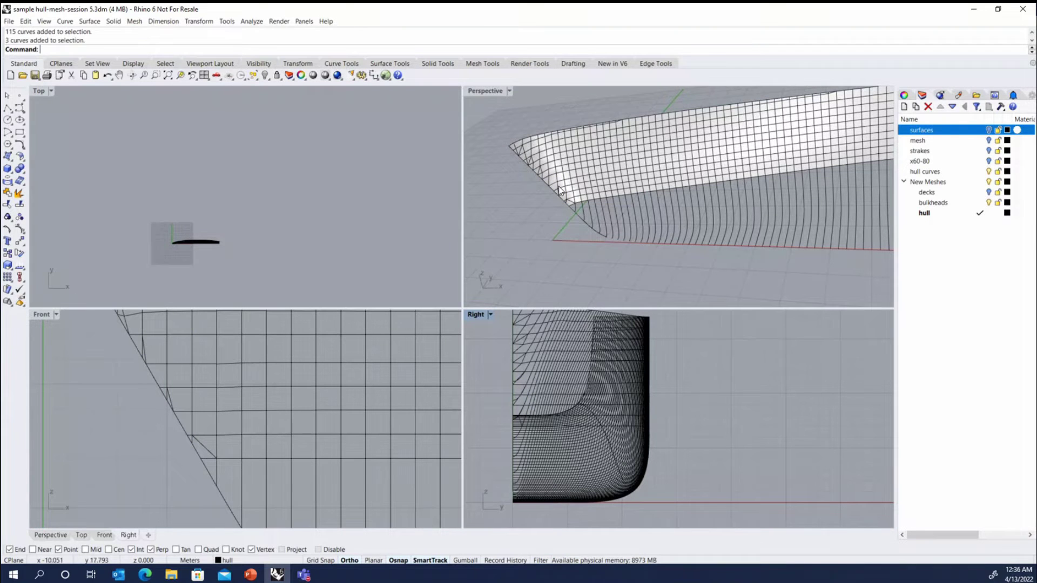
pyautogui.click(616, 183)
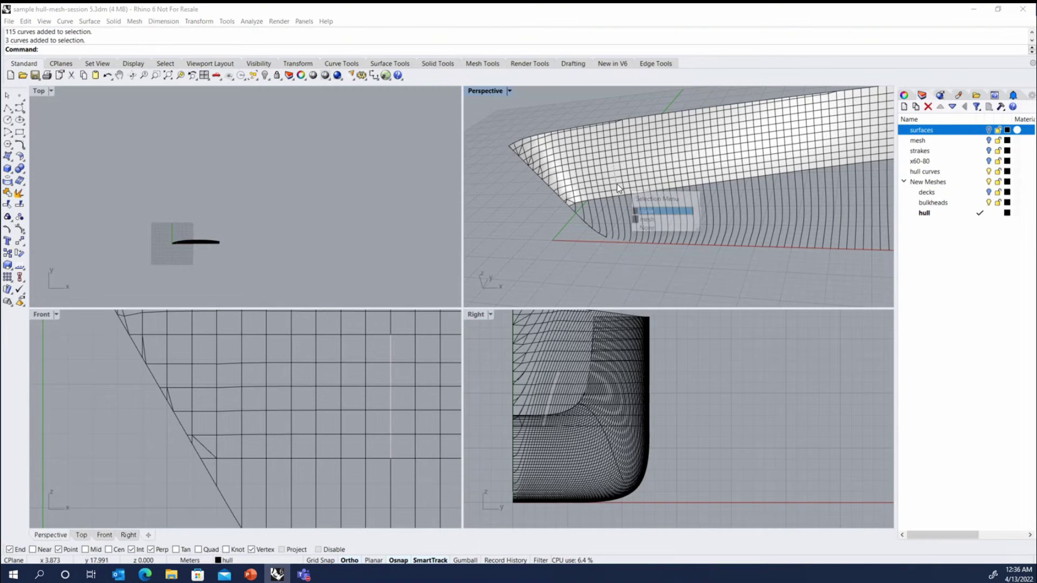
pyautogui.click(659, 219)
pyautogui.moveTo(488, 367); pyautogui.dragTo(684, 430)
pyautogui.keyDown('ctrl'); pyautogui.click(682, 171); pyautogui.keyUp('ctrl')
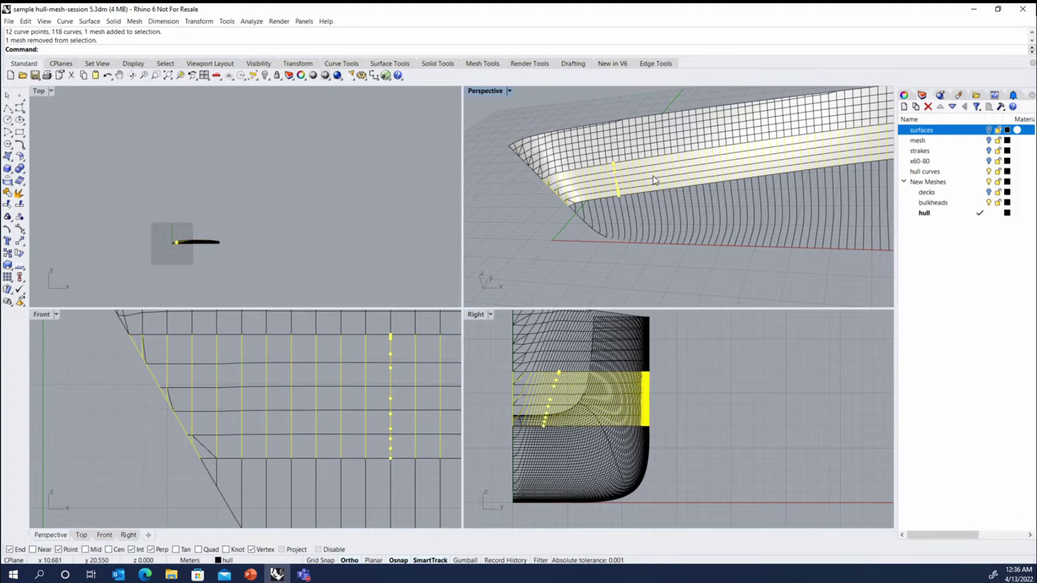
pyautogui.moveTo(582, 178); pyautogui.dragTo(816, 155, button='right')
pyautogui.click(8, 217)
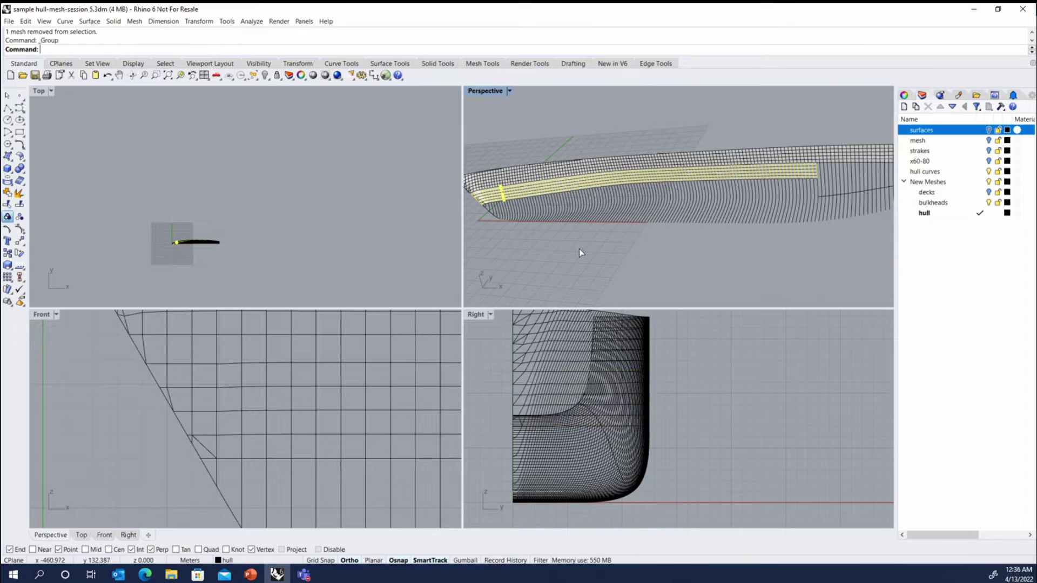
# Select the curve group directly below the meshed strip, forward of the stern area, and ungroup it.
pyautogui.moveTo(524, 200); pyautogui.dragTo(763, 203, button='right')
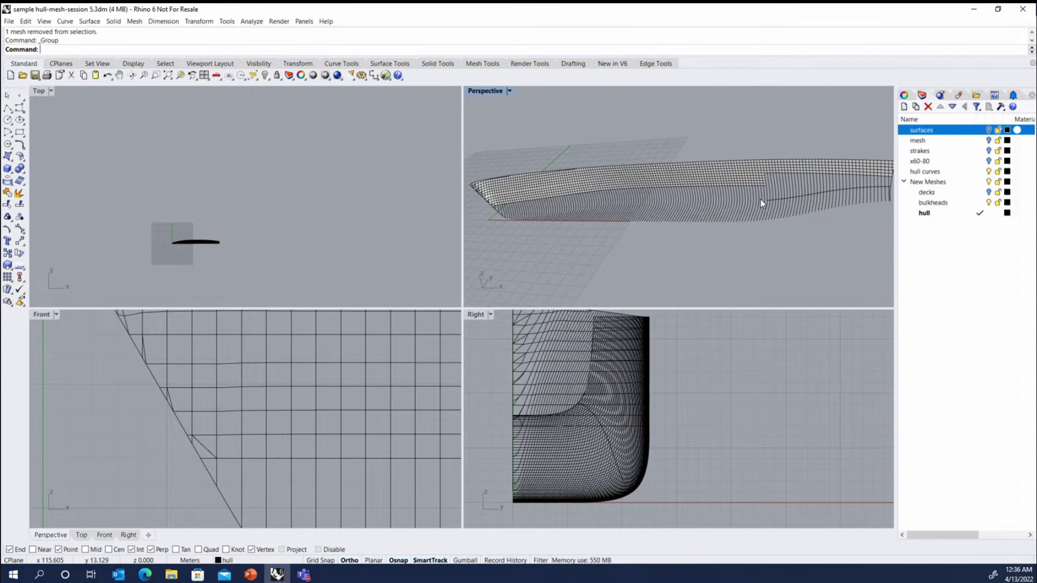
pyautogui.click(780, 180)
pyautogui.click(719, 195)
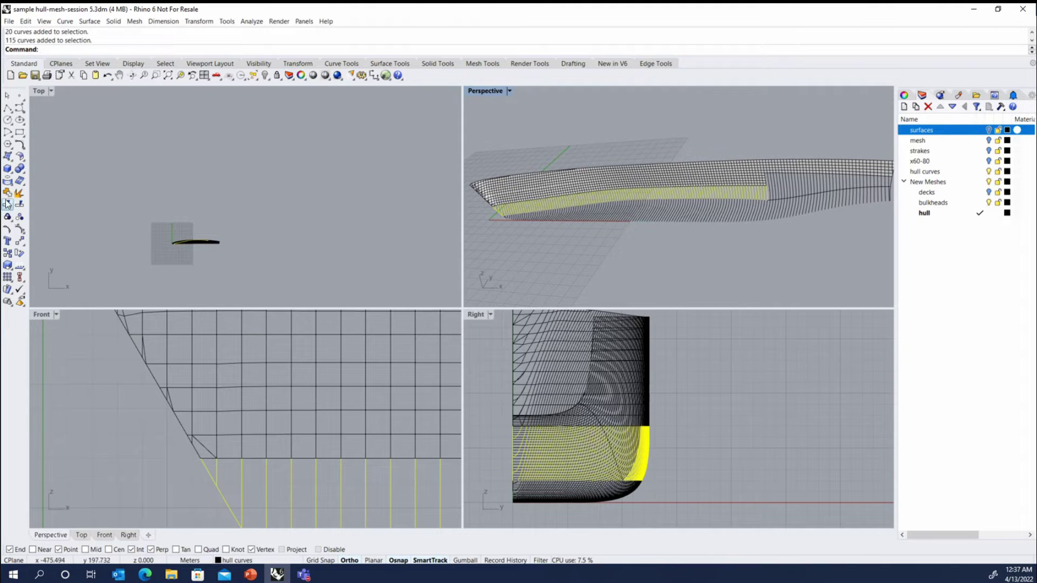
pyautogui.click(21, 217)
pyautogui.scroll(9, 509, 208)
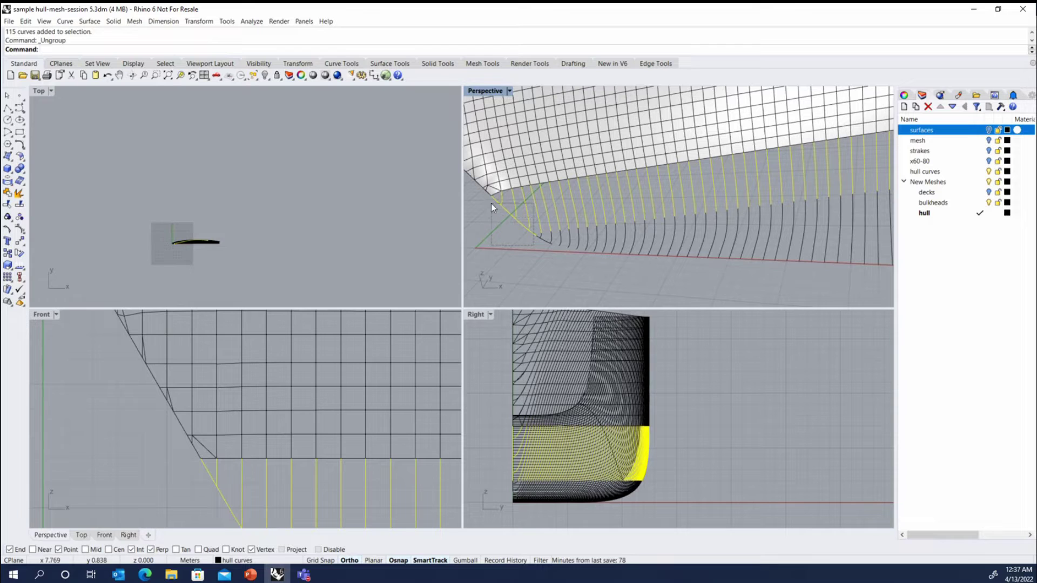
# Exclude the four curves at the bow from the selection and divide the remaining curves by a segment length of 1.000, with ends marked.
pyautogui.keyDown('ctrl'); pyautogui.moveTo(491, 203); pyautogui.dragTo(491, 203); pyautogui.keyUp('ctrl')
pyautogui.scroll(-2, 505, 211)
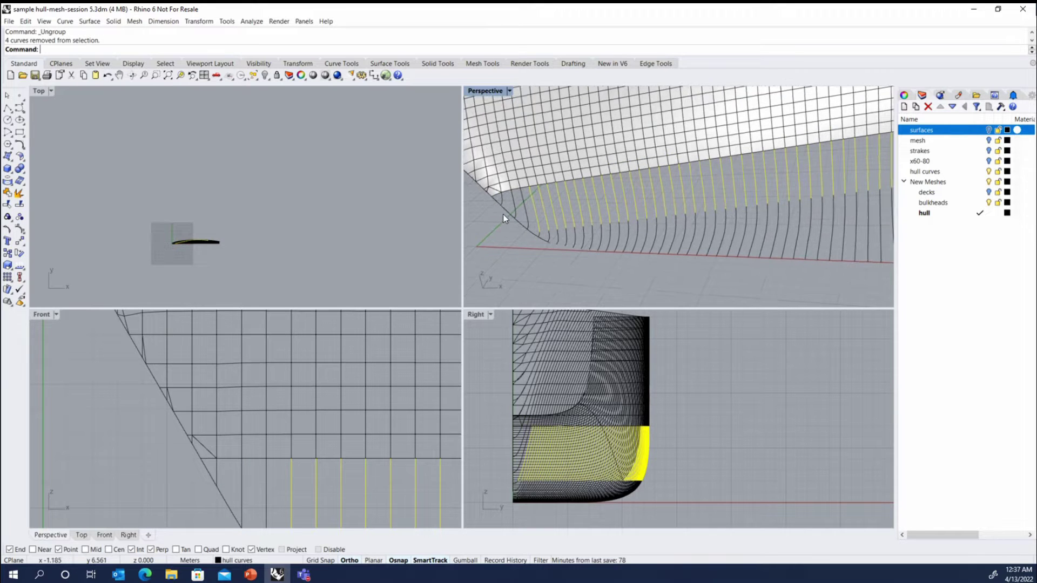
pyautogui.rightClick(354, 46)
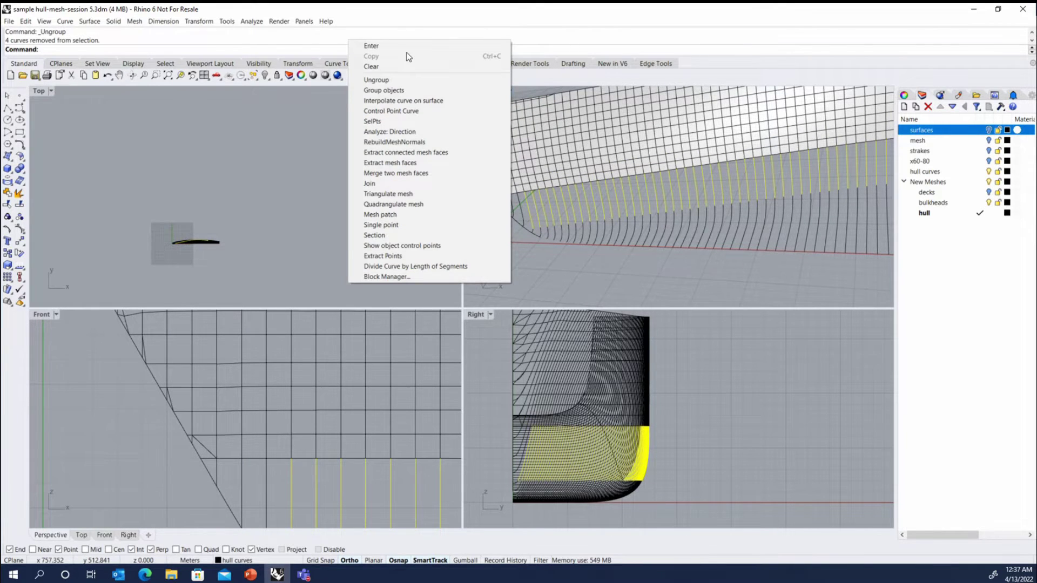
pyautogui.click(416, 266)
pyautogui.scroll(-3, 517, 224)
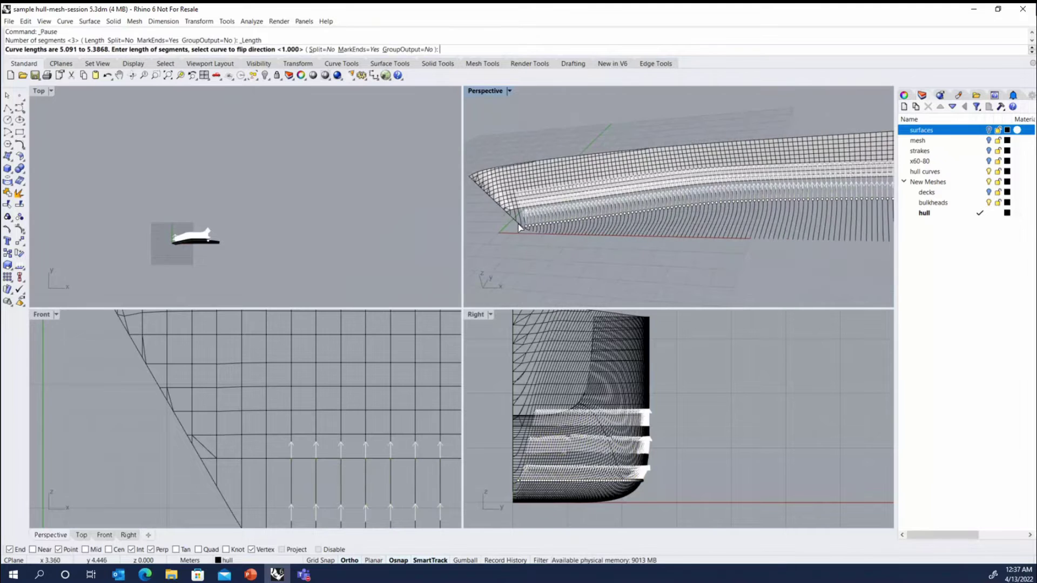
pyautogui.scroll(-3, 517, 223)
pyautogui.press('Return')
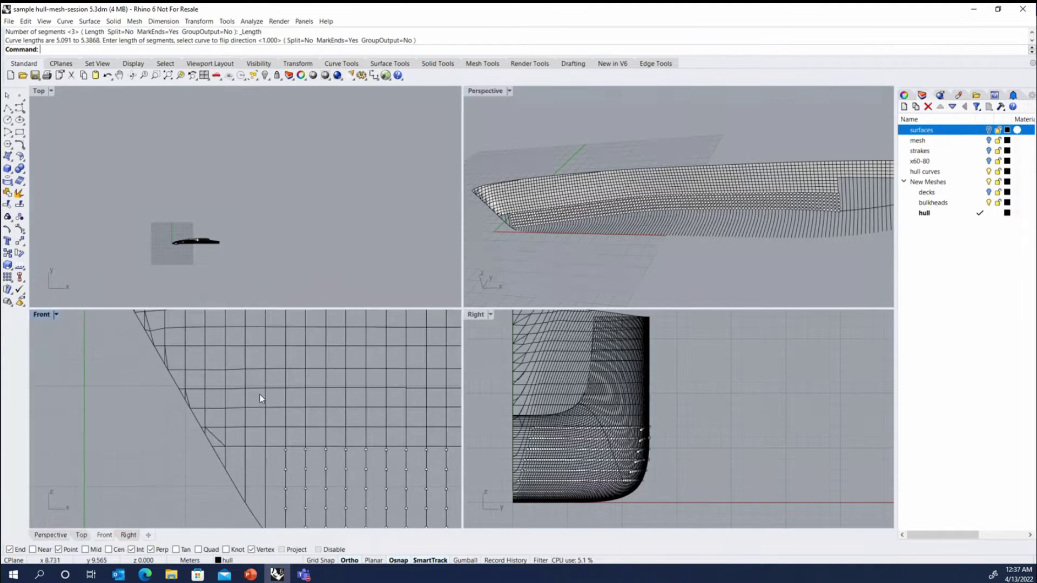
# Select the uppermost row of division points along the meshed strip's lower edge and delete it.
pyautogui.scroll(-5, 261, 396)
pyautogui.scroll(3, 442, 419)
pyautogui.scroll(-4, 453, 415)
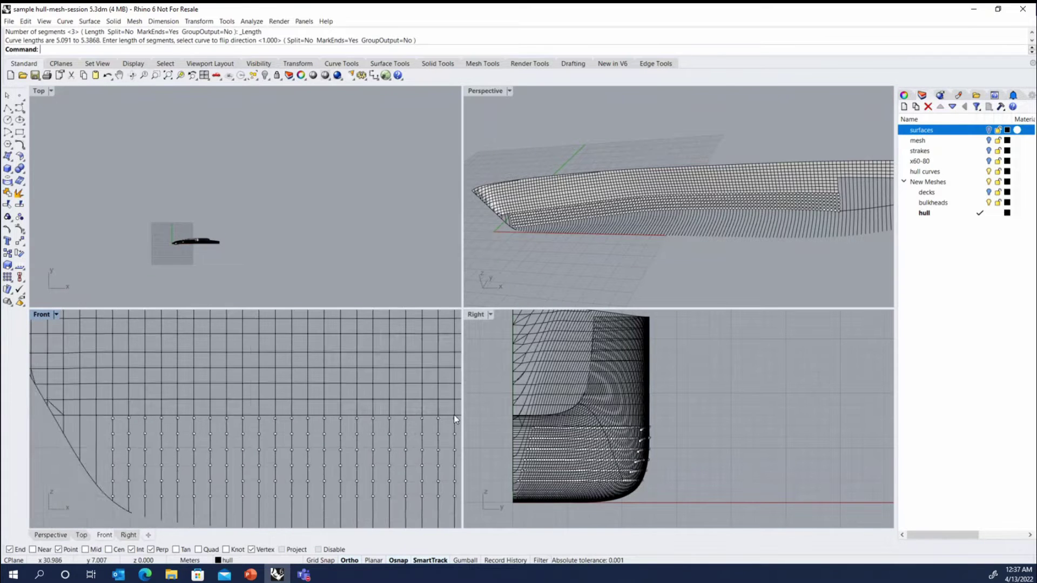
pyautogui.scroll(1, 508, 427)
pyautogui.moveTo(505, 420); pyautogui.dragTo(708, 432)
pyautogui.scroll(6, 627, 236)
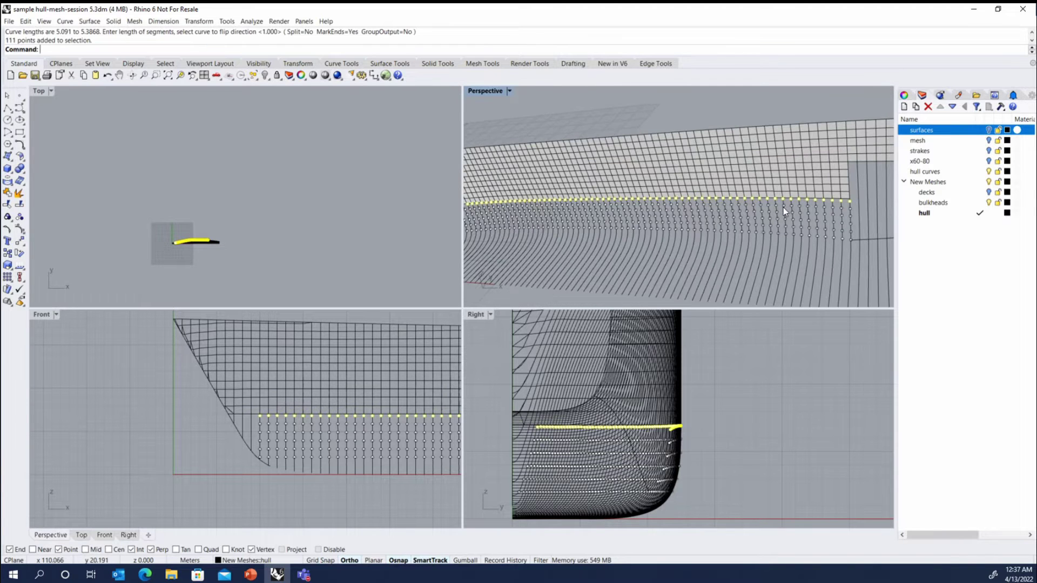
pyautogui.press('Delete')
# Extract points from the lower meshed strip and delete all of them except the row along its lower edge.
pyautogui.click(797, 182)
pyautogui.scroll(1, 769, 173)
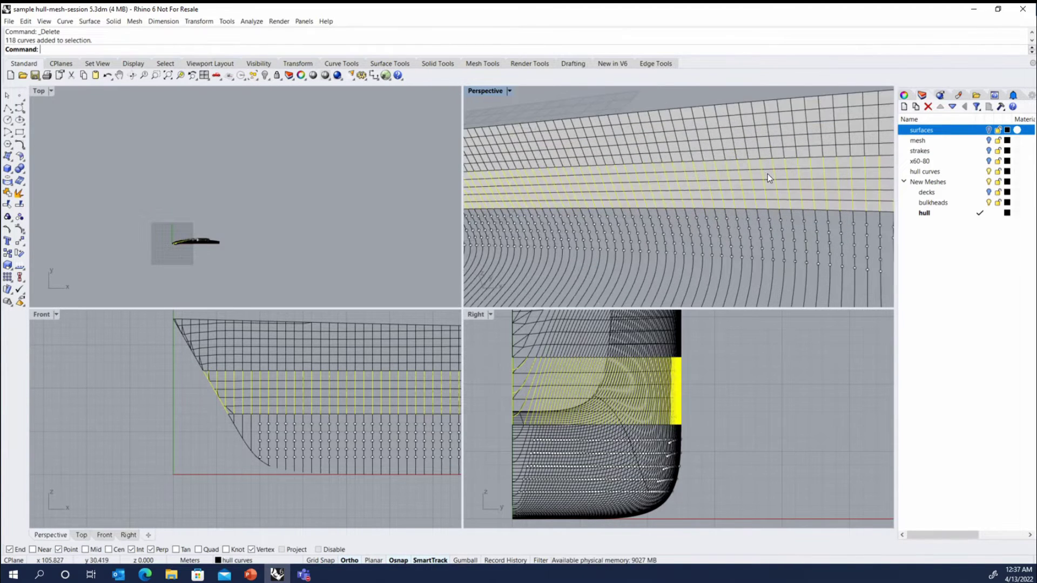
pyautogui.click(769, 174)
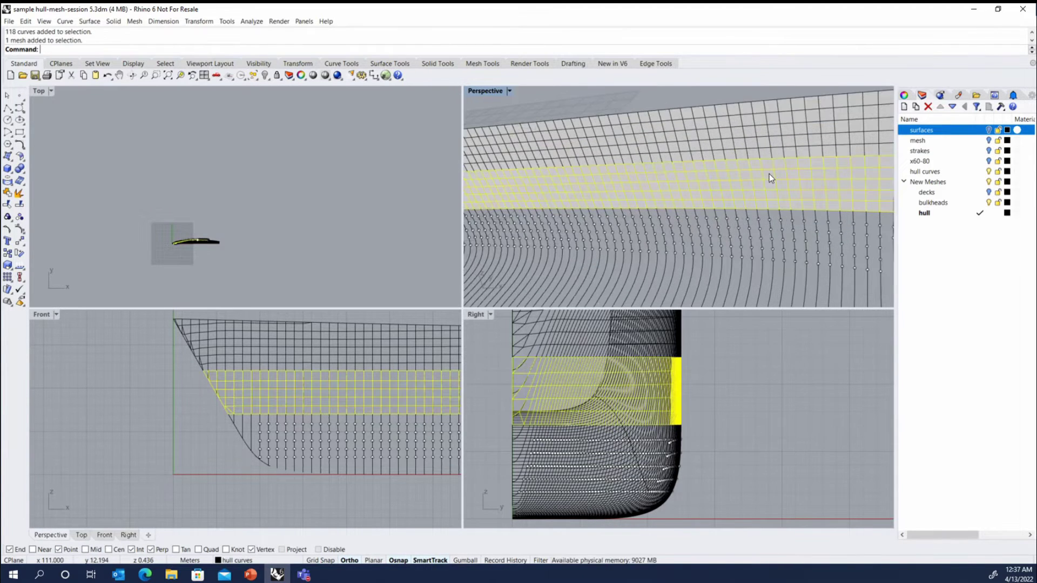
pyautogui.rightClick(560, 33)
pyautogui.click(626, 262)
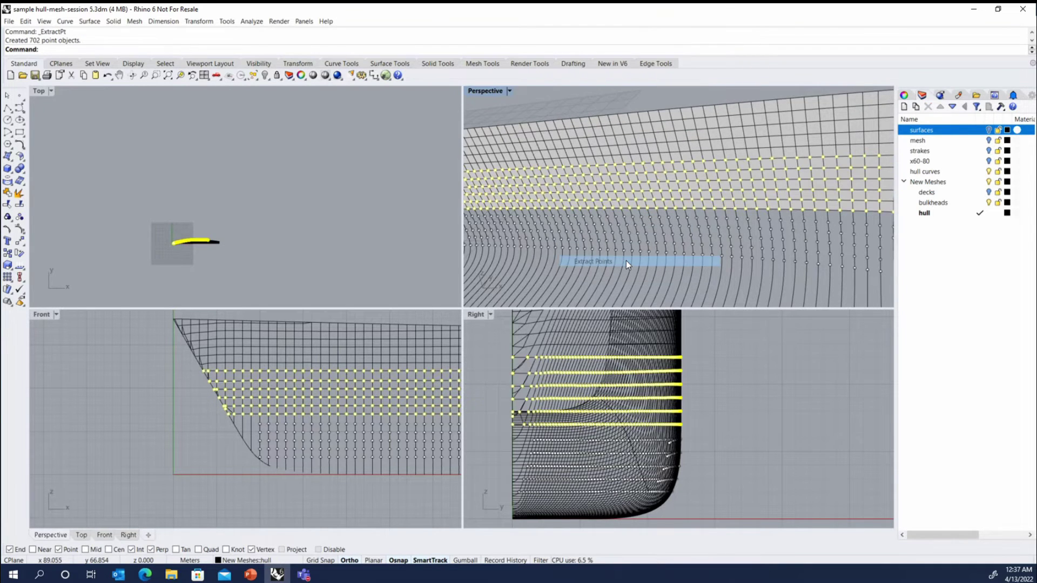
pyautogui.keyDown('ctrl'); pyautogui.moveTo(489, 428); pyautogui.dragTo(698, 429); pyautogui.keyUp('ctrl')
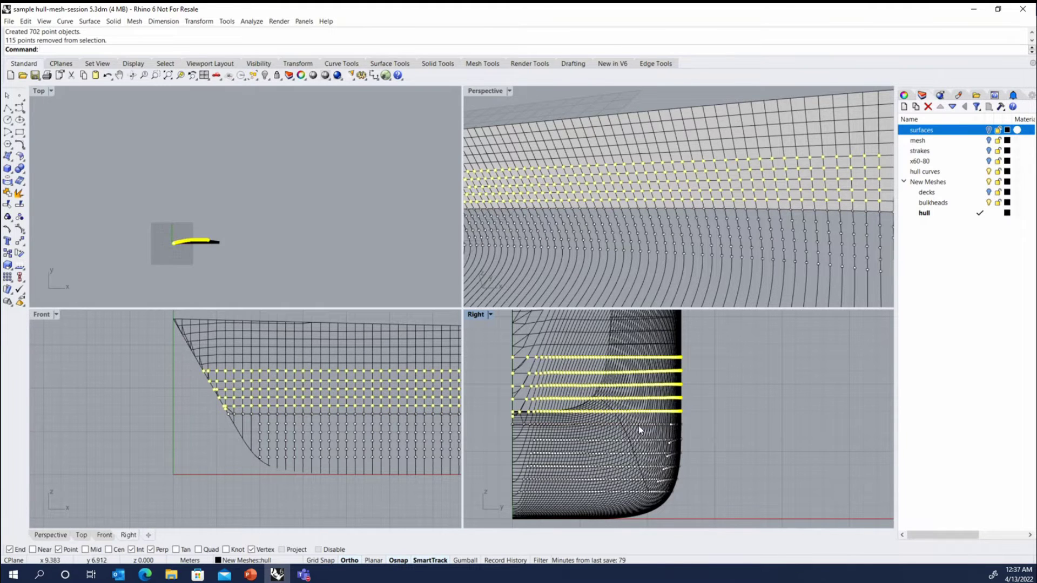
pyautogui.press('Delete')
pyautogui.moveTo(648, 254); pyautogui.dragTo(807, 214, button='right')
pyautogui.scroll(3, 794, 206)
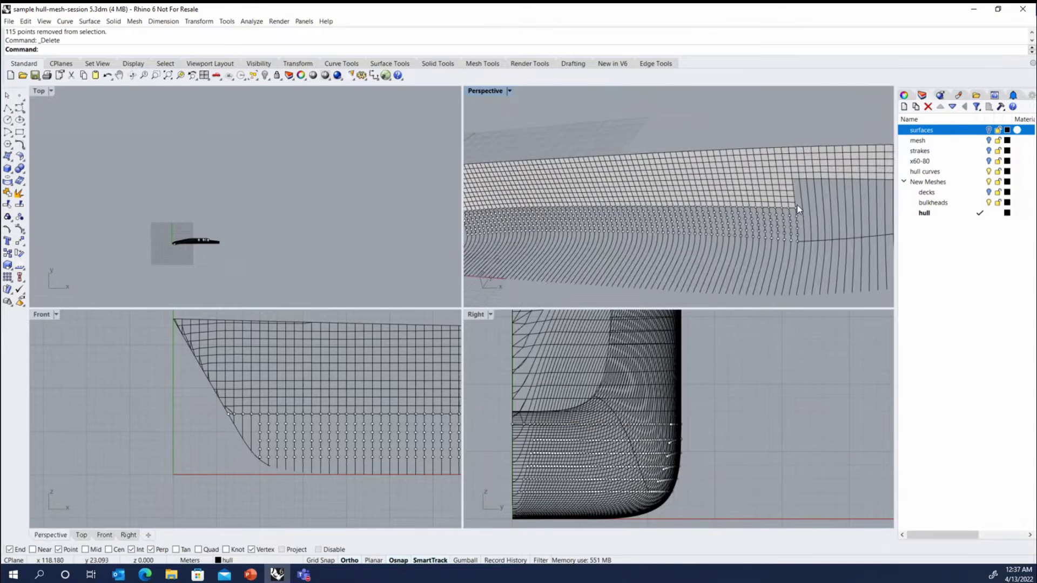
pyautogui.scroll(-4, 861, 211)
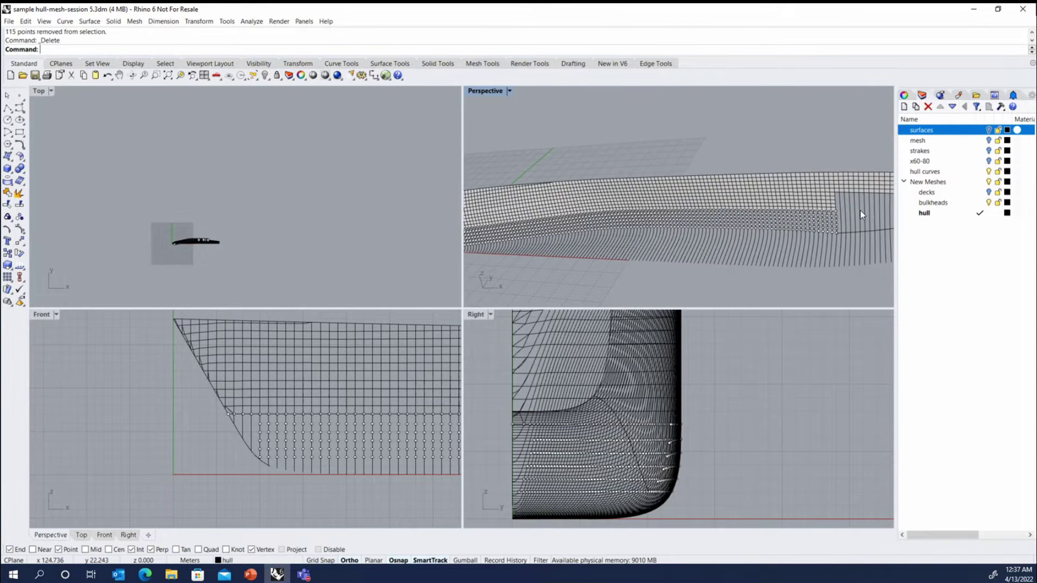
# Section the three selected bow curves horizontally at the four upper division-point levels, creating points that continue those rows to the stem.
pyautogui.moveTo(536, 234); pyautogui.dragTo(575, 230, button='right')
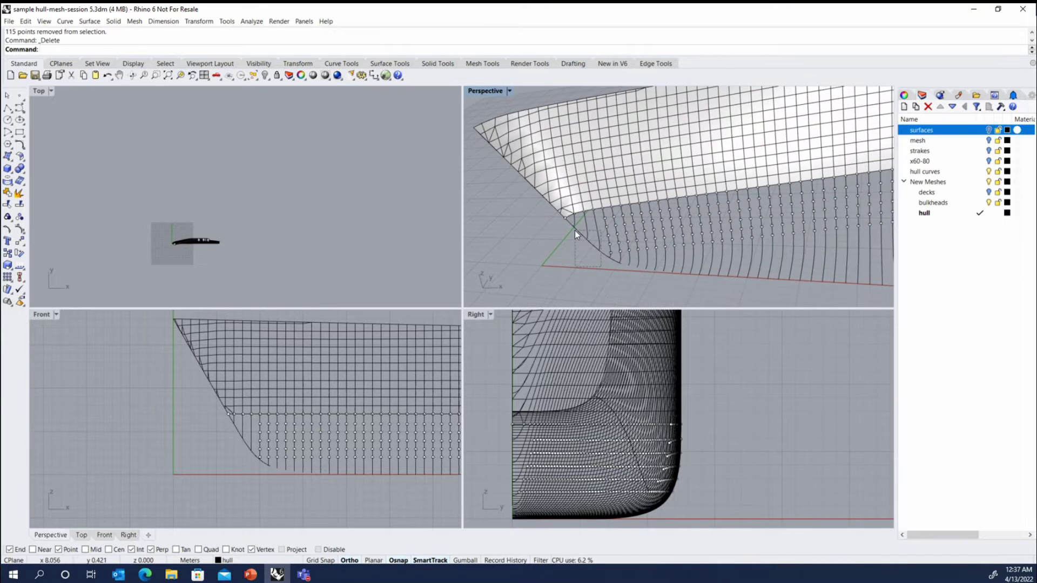
pyautogui.click(574, 229)
pyautogui.scroll(2, 254, 436)
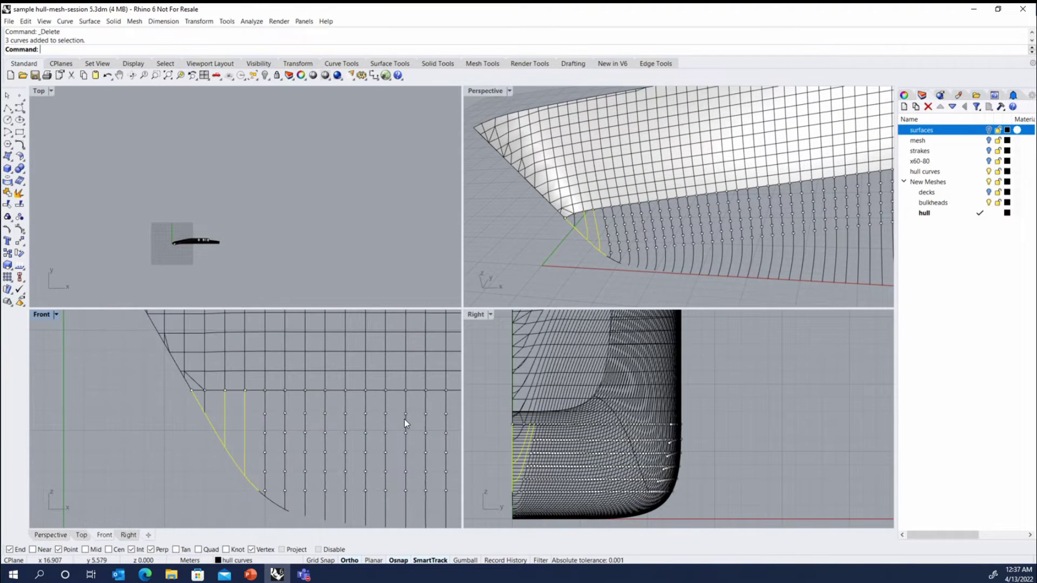
pyautogui.rightClick(226, 36)
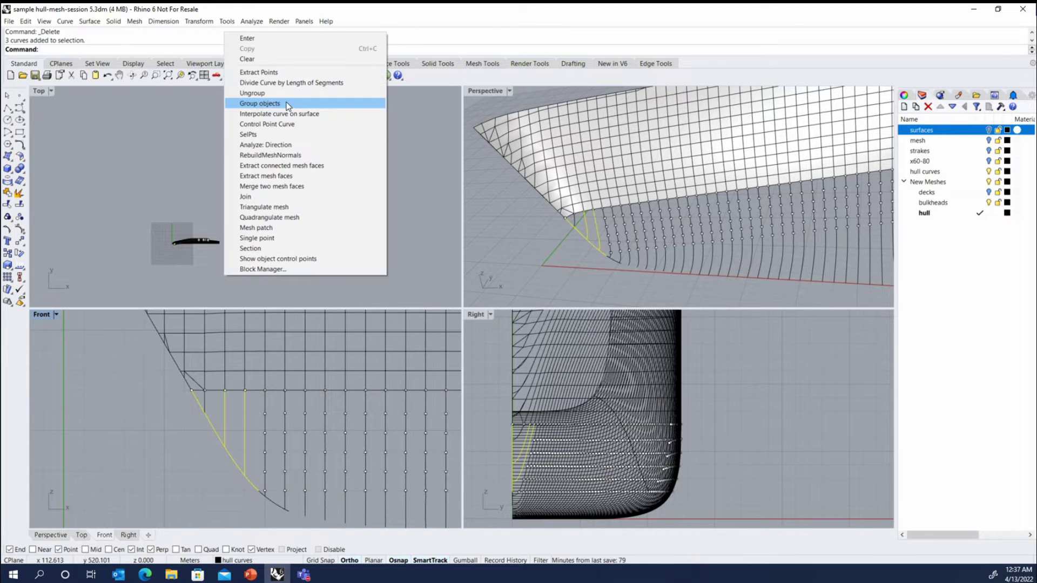
pyautogui.click(283, 249)
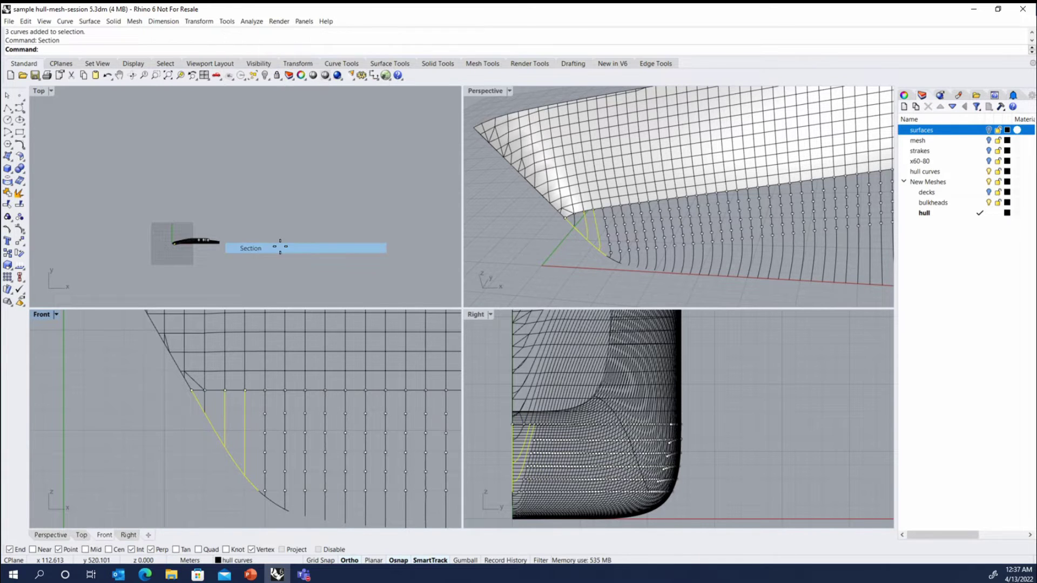
pyautogui.click(265, 414)
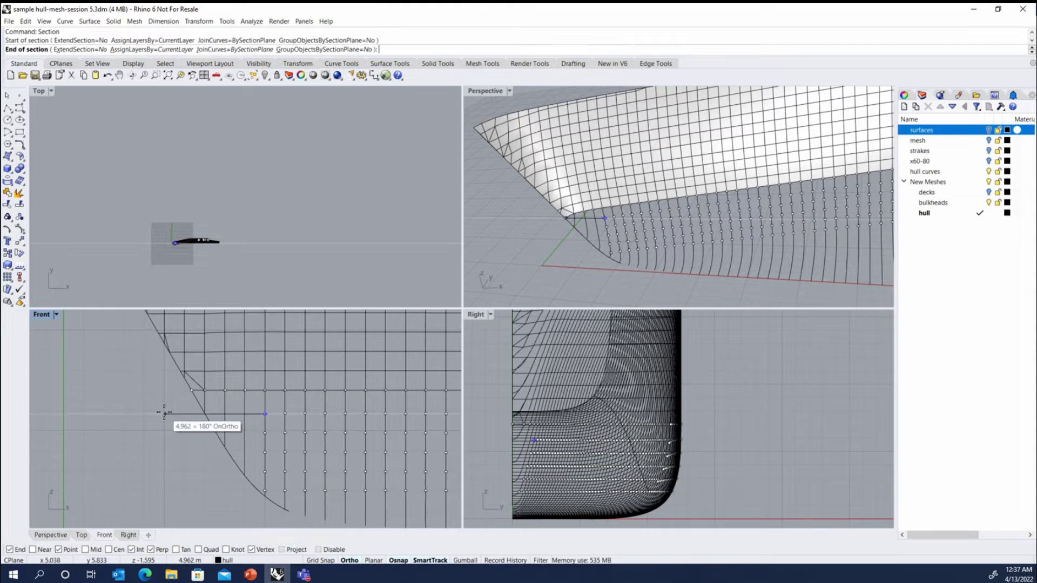
pyautogui.click(173, 416)
pyautogui.click(264, 433)
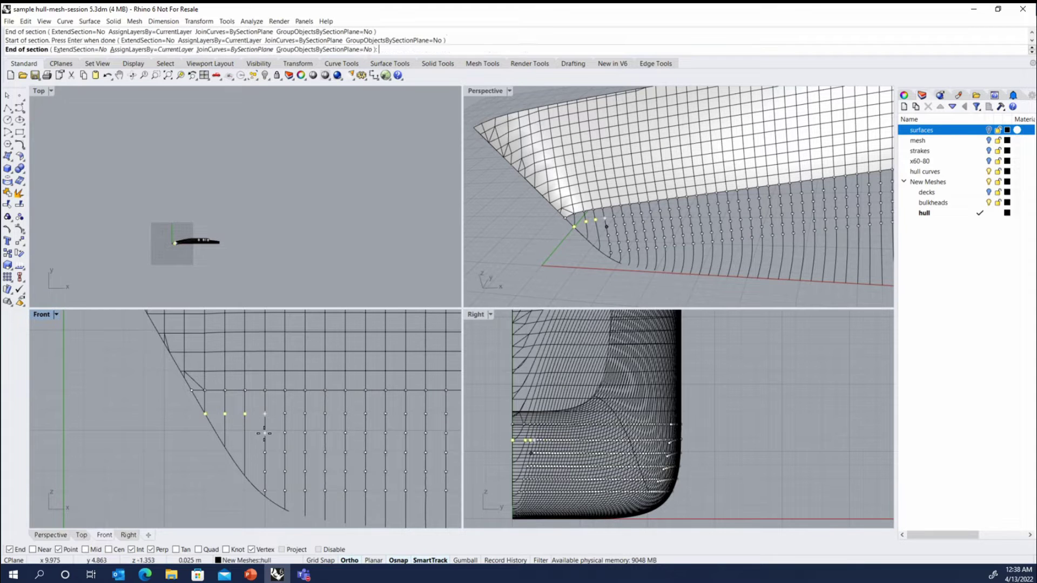
pyautogui.click(170, 440)
pyautogui.click(264, 453)
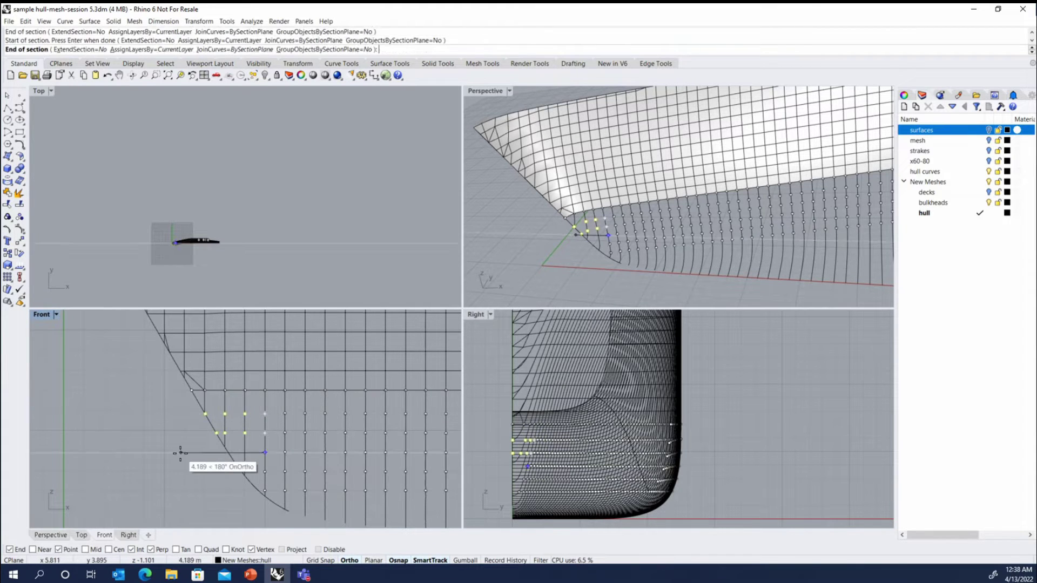
pyautogui.click(184, 455)
pyautogui.click(264, 473)
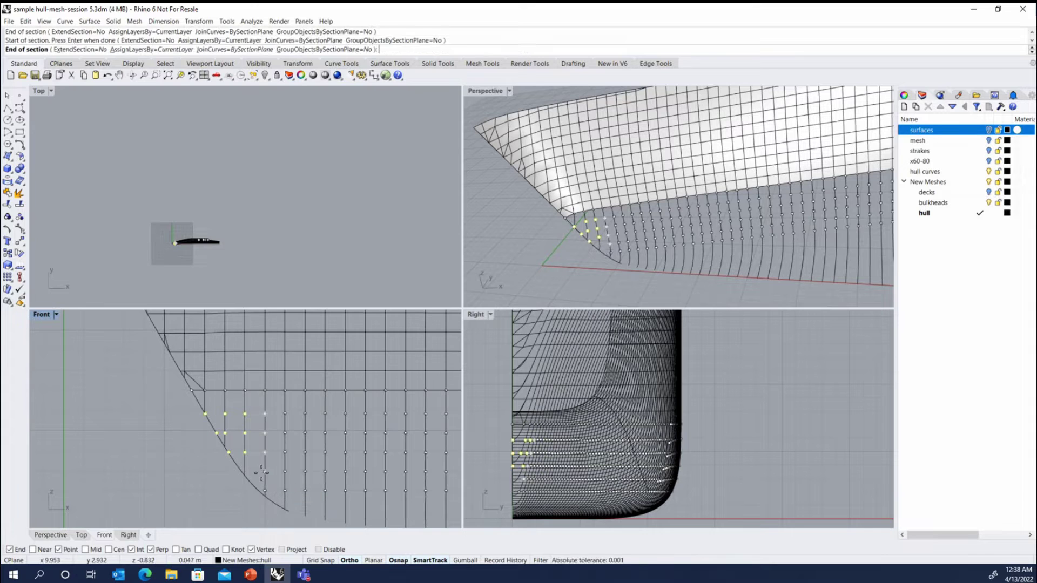
pyautogui.click(203, 473)
pyautogui.press('Return')
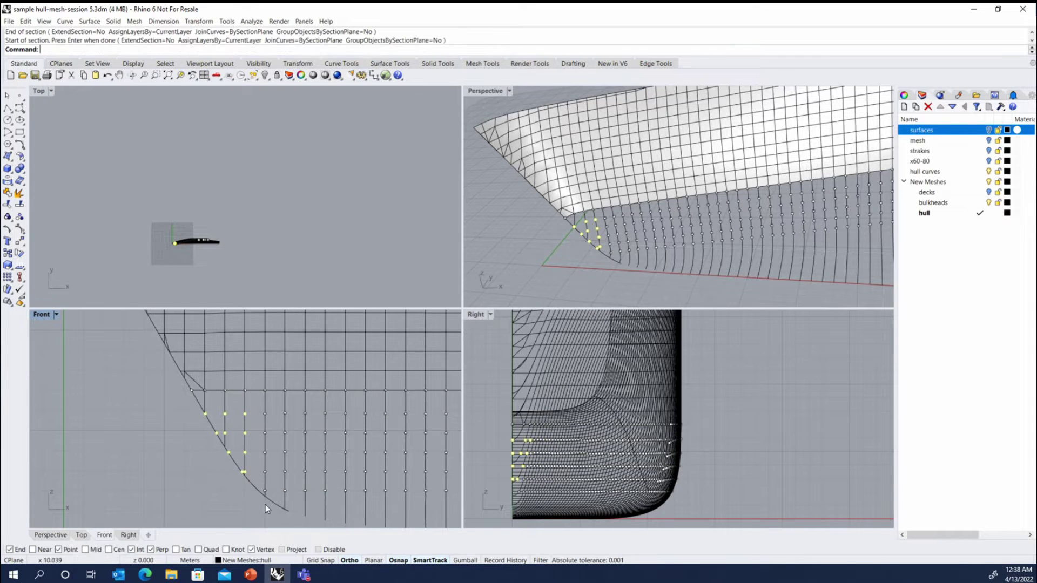
# Place a single point on the curved bow edge, level with the lowest row of division points.
pyautogui.scroll(5, 264, 504)
pyautogui.click(19, 95)
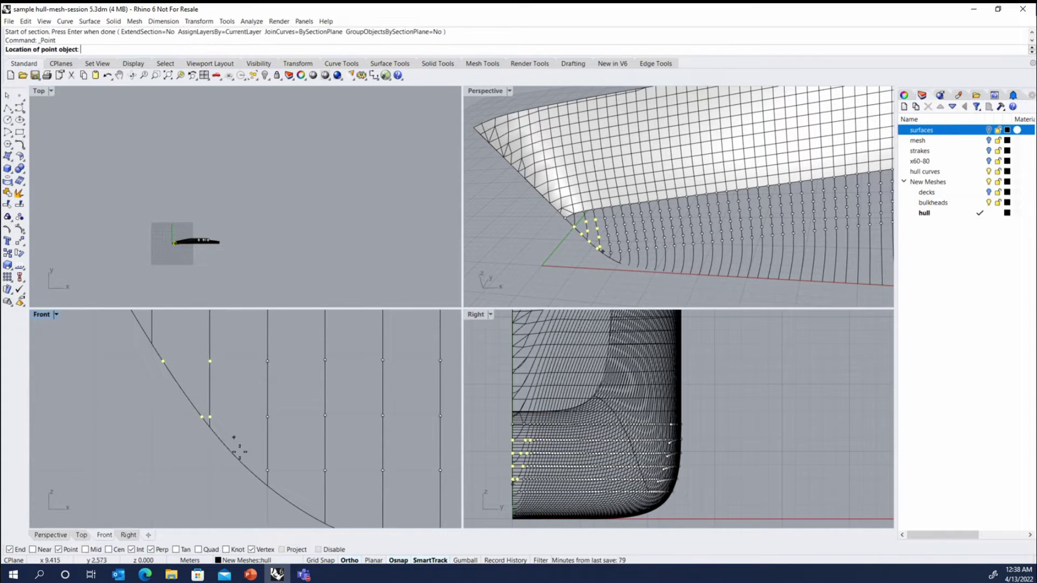
pyautogui.click(248, 470)
pyautogui.scroll(-5, 235, 477)
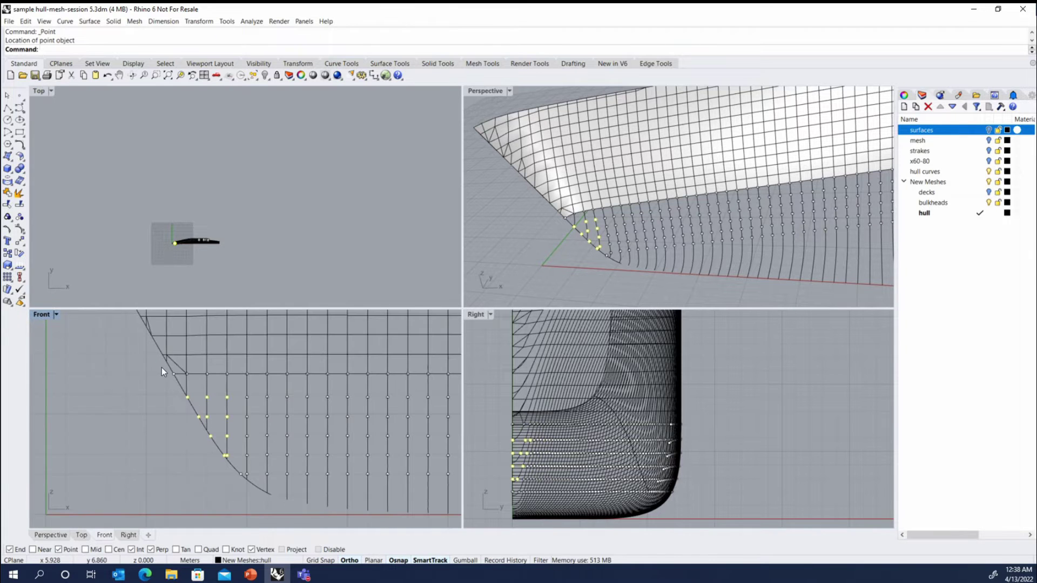
# Select all points with SelPt and create a mesh patch from them, using an angle tolerance of 15.
pyautogui.write('selpt')
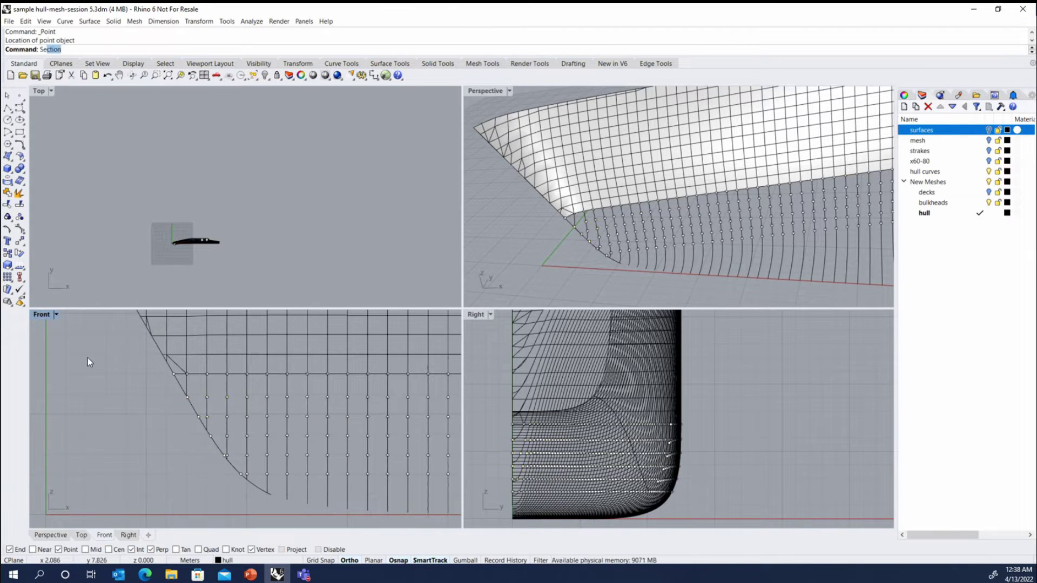
pyautogui.press('Return')
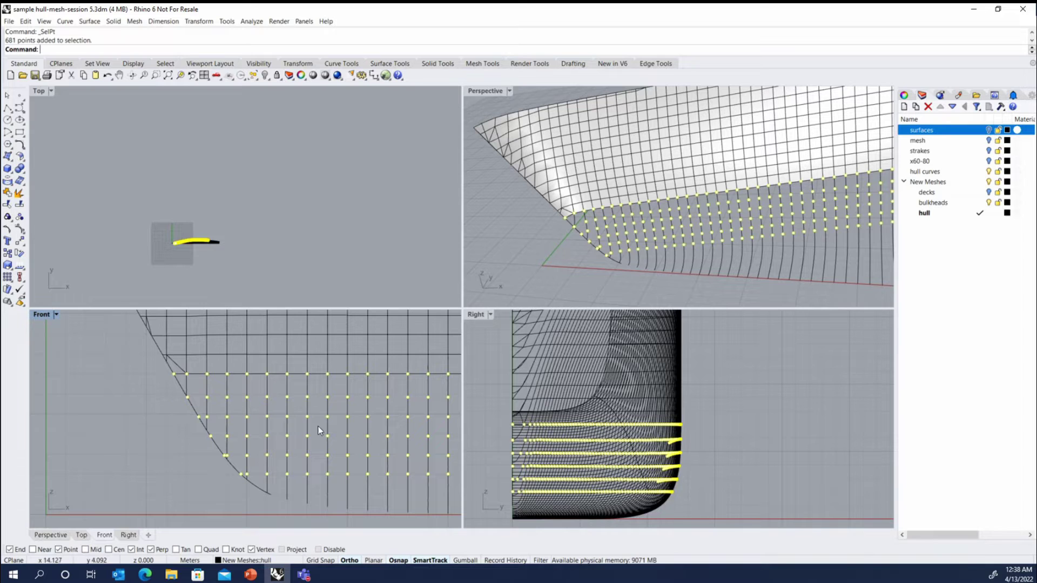
pyautogui.click(486, 63)
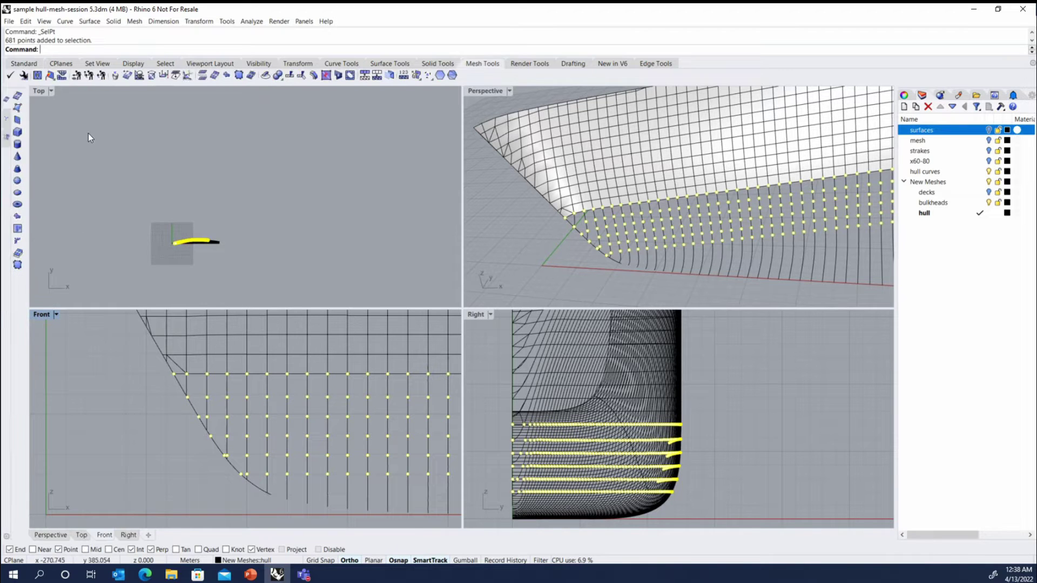
pyautogui.click(19, 205)
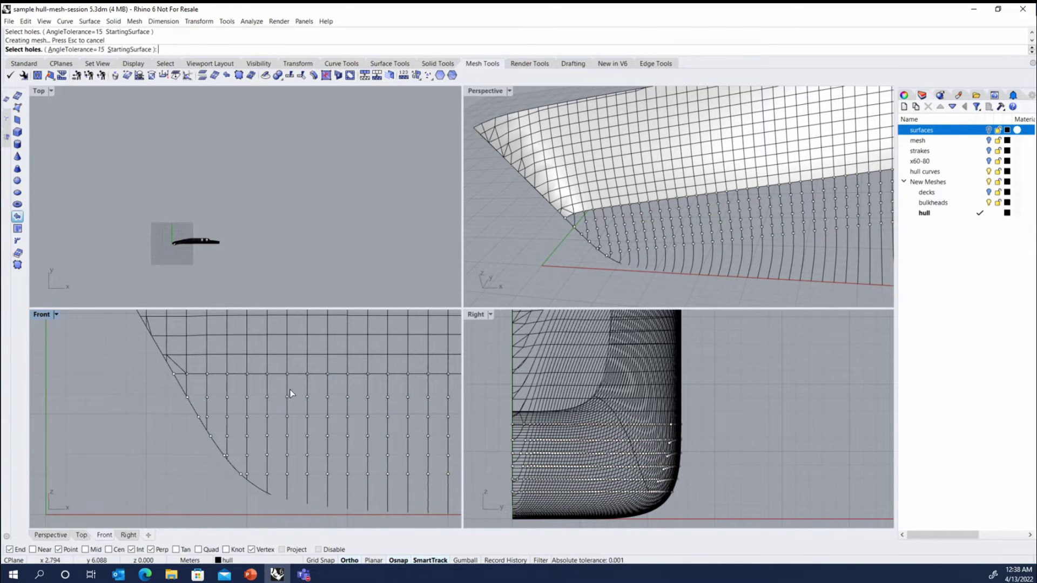
pyautogui.moveTo(600, 232); pyautogui.dragTo(536, 178, button='right')
pyautogui.scroll(2, 537, 178)
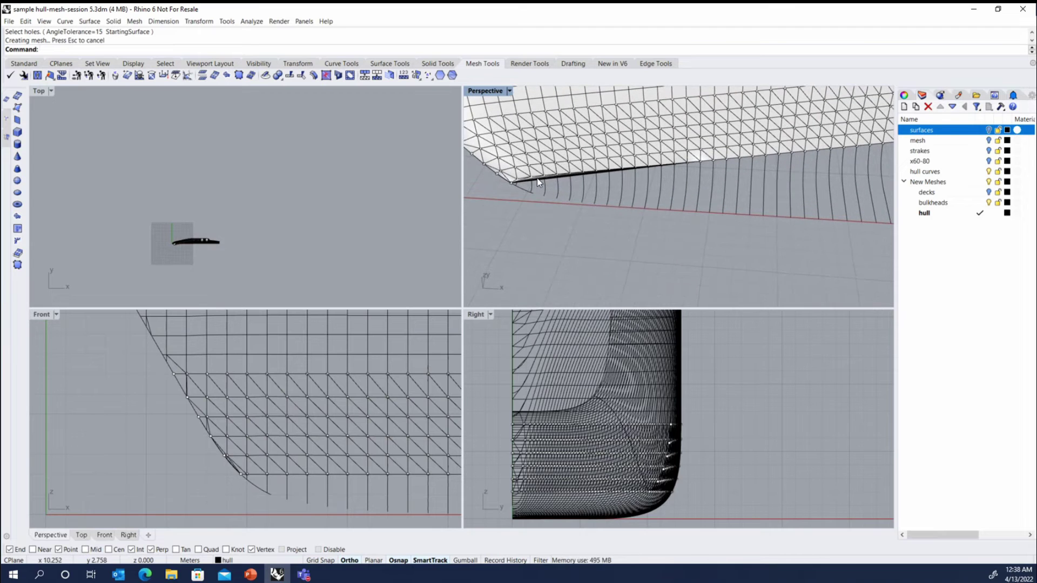
pyautogui.scroll(1, 537, 178)
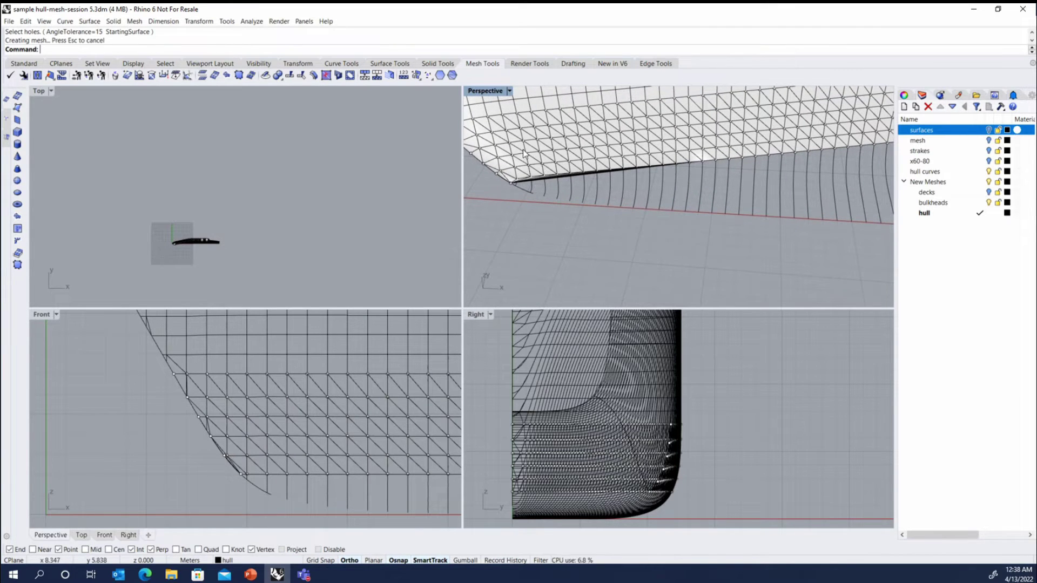
# Extract the unwanted faces along the new mesh's lower edge, connected at less than 10 degrees, and delete them.
pyautogui.click(418, 76)
pyautogui.click(549, 188)
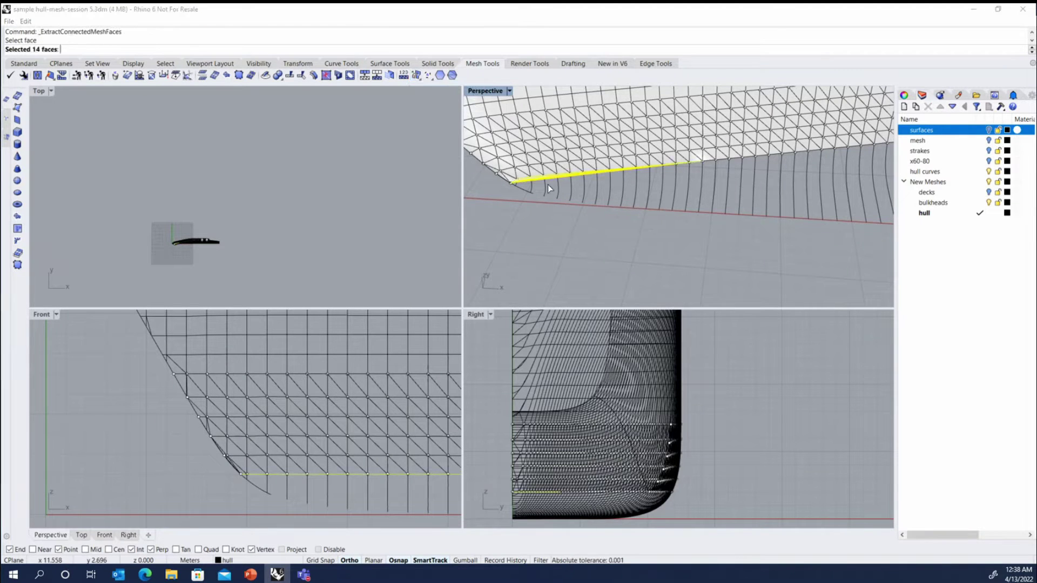
pyautogui.press('Return')
pyautogui.moveTo(530, 190); pyautogui.dragTo(718, 214, button='right')
pyautogui.click(178, 299)
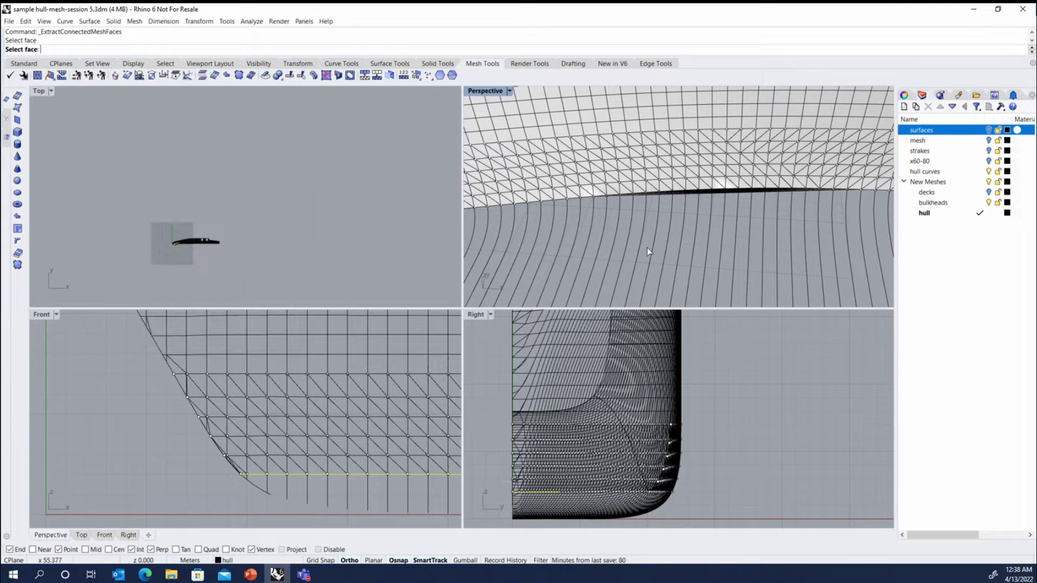
pyautogui.click(668, 210)
pyautogui.press('Return')
pyautogui.moveTo(668, 212)
pyautogui.mouseDown(button='right')
pyautogui.moveTo(609, 209)
pyautogui.moveTo(664, 216)
pyautogui.mouseUp(button='right')
pyautogui.scroll(10, 793, 147)
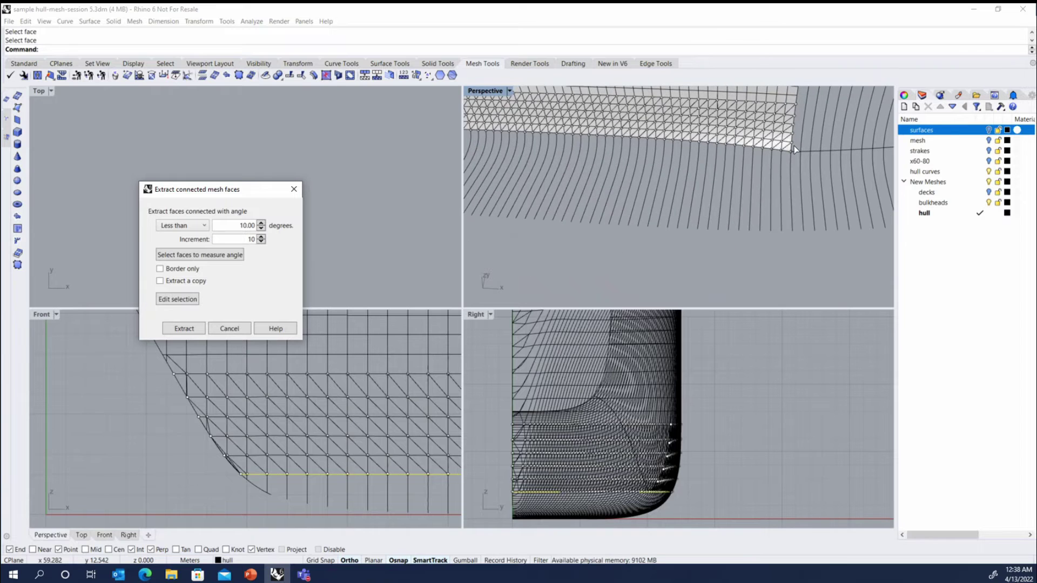
pyautogui.scroll(-2, 823, 174)
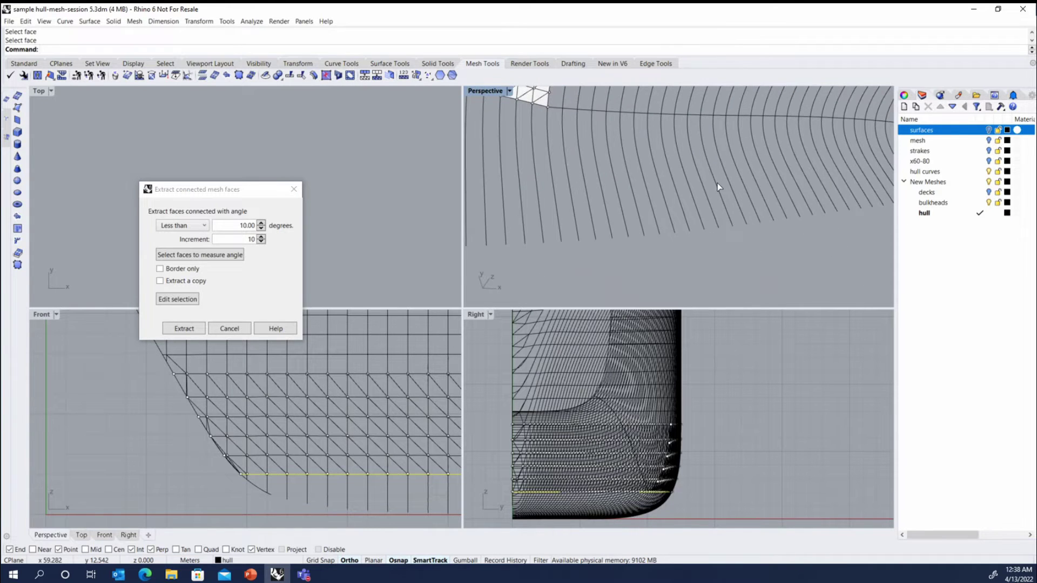
pyautogui.click(184, 328)
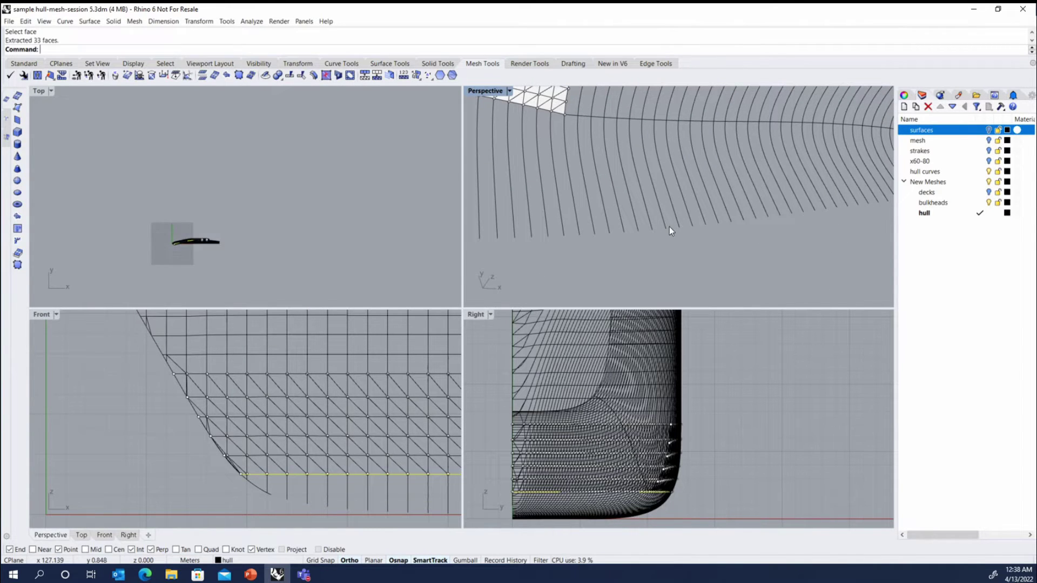
pyautogui.scroll(-5, 669, 225)
pyautogui.press('Delete')
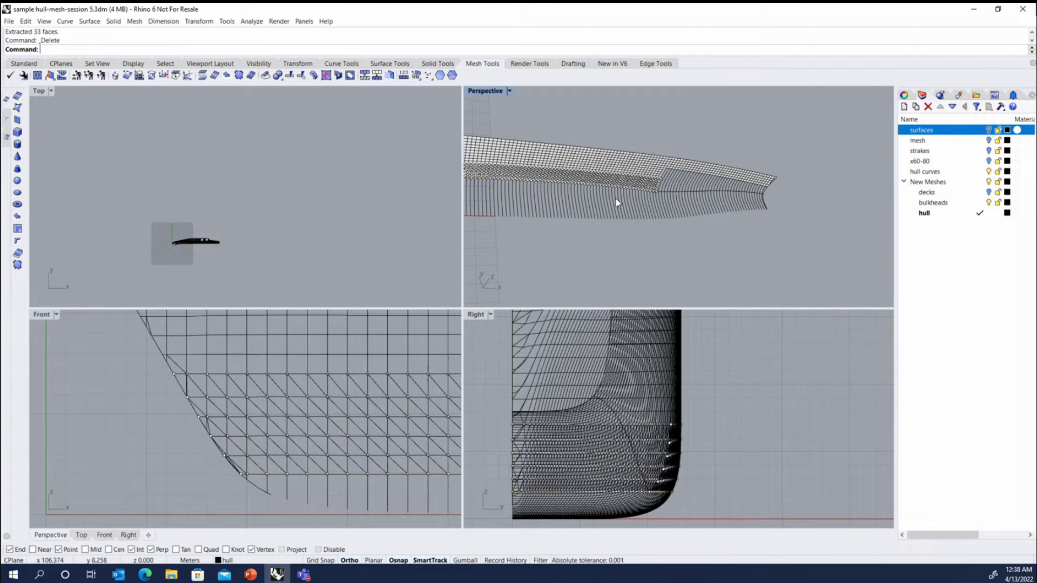
# Quadrangulate the new triangulated hull mesh with planarity 9 and rectangularity 2.
pyautogui.scroll(-2, 615, 199)
pyautogui.scroll(8, 542, 197)
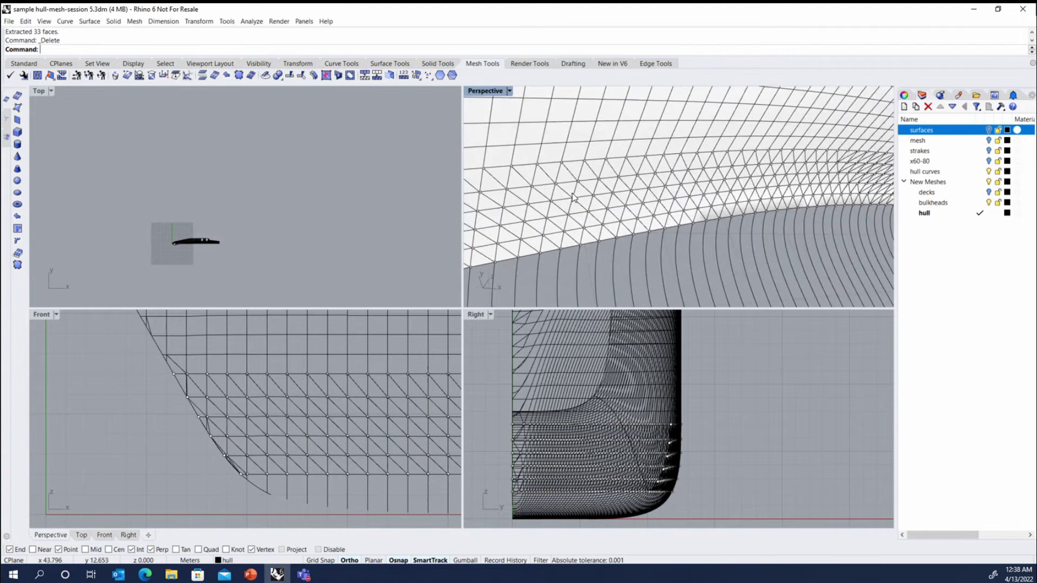
pyautogui.moveTo(573, 197); pyautogui.dragTo(616, 148, button='right')
pyautogui.scroll(4, 619, 147)
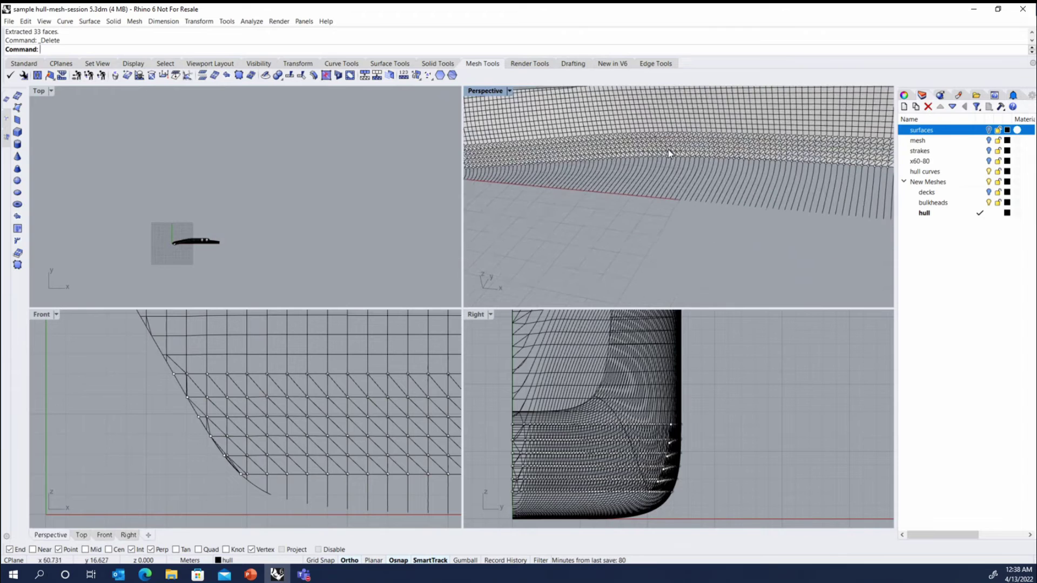
pyautogui.click(536, 157)
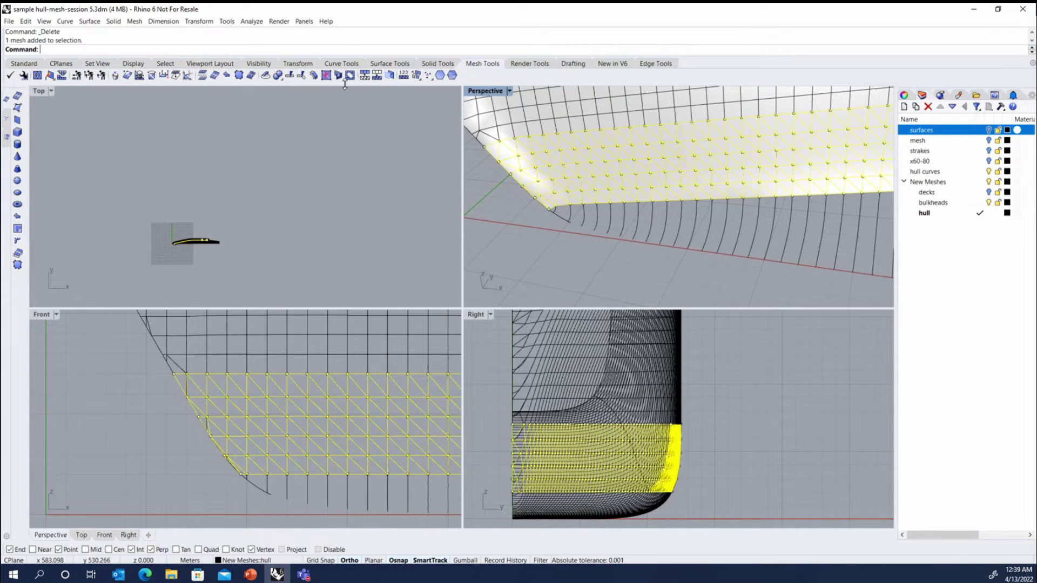
pyautogui.click(449, 77)
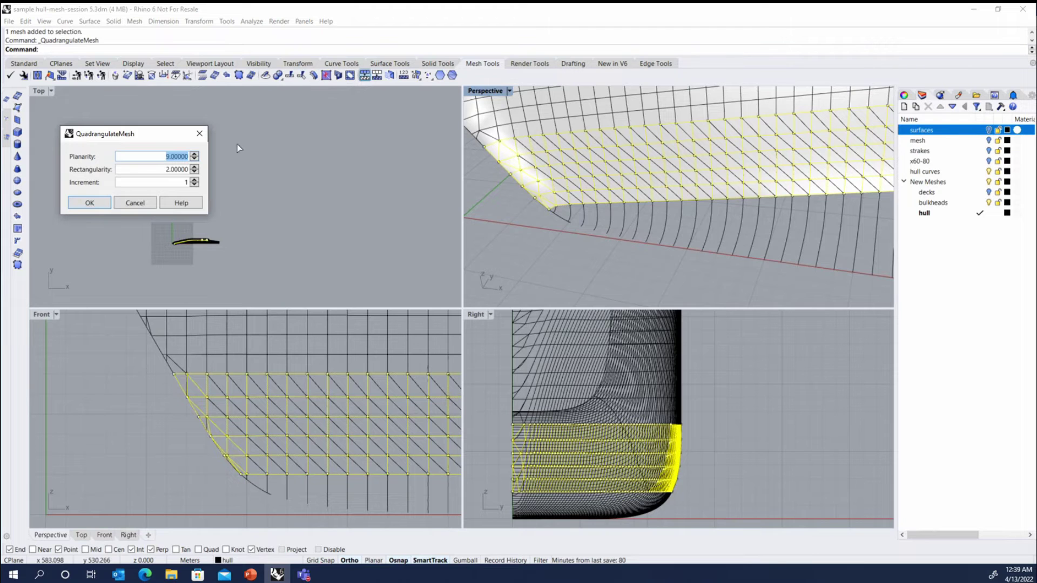
pyautogui.click(90, 203)
# Swap the badly oriented triangle edges along the bow end of the new mesh.
pyautogui.moveTo(497, 184); pyautogui.dragTo(557, 118, button='right')
pyautogui.scroll(5, 556, 117)
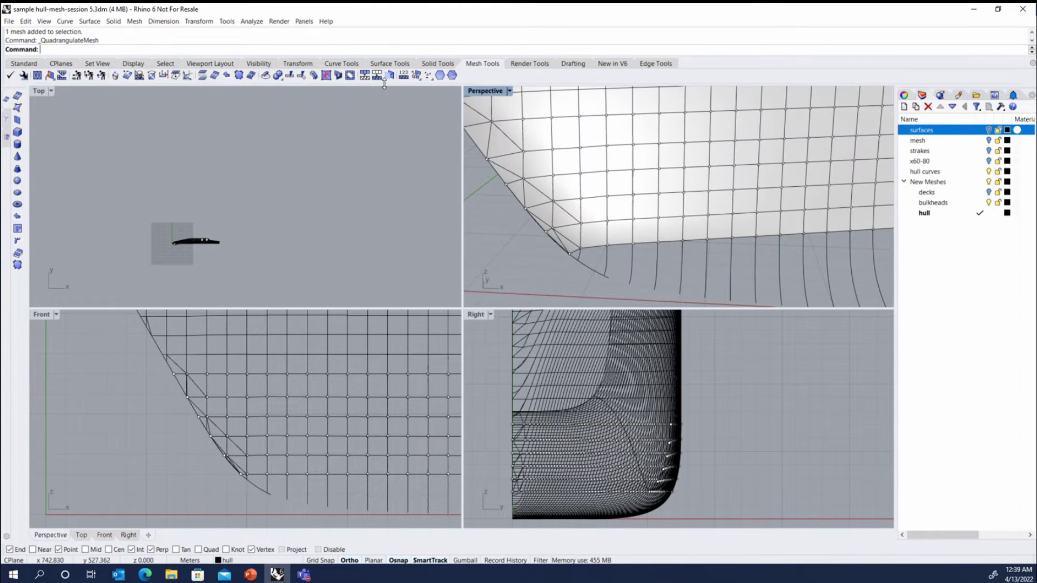
pyautogui.click(337, 76)
pyautogui.click(544, 190)
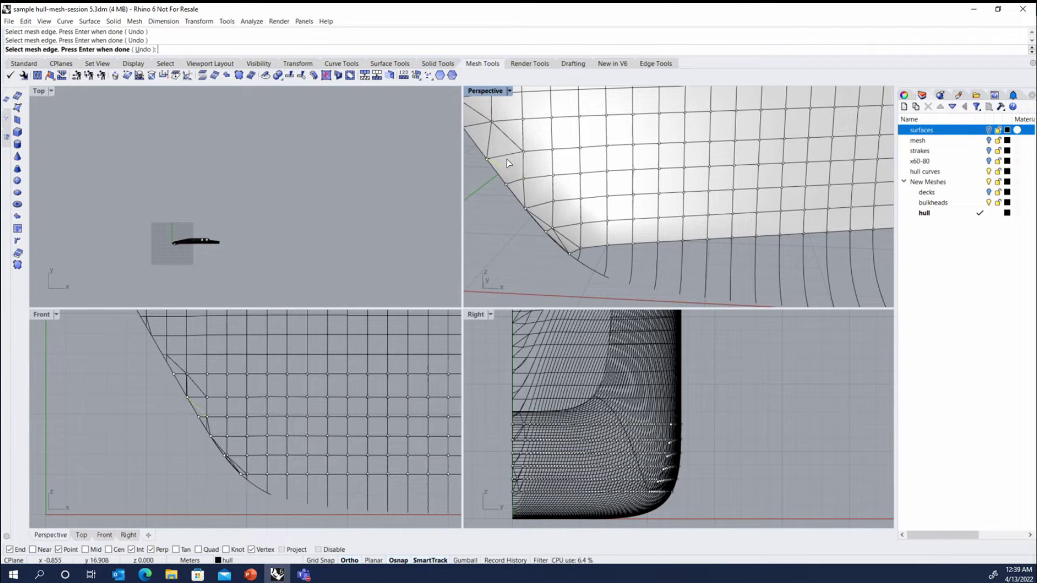
pyautogui.moveTo(506, 160); pyautogui.dragTo(529, 239, button='right')
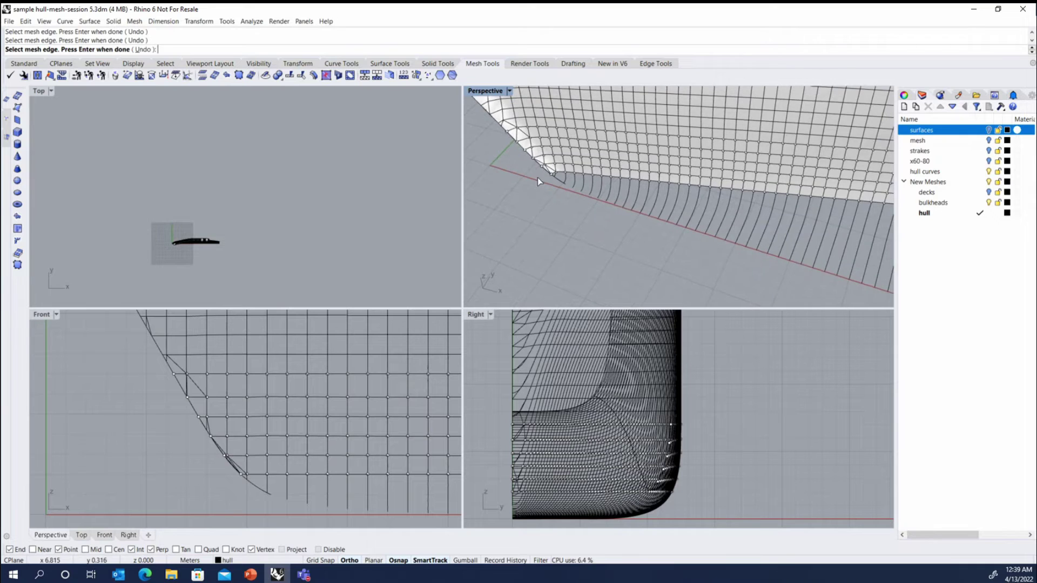
pyautogui.scroll(5, 564, 200)
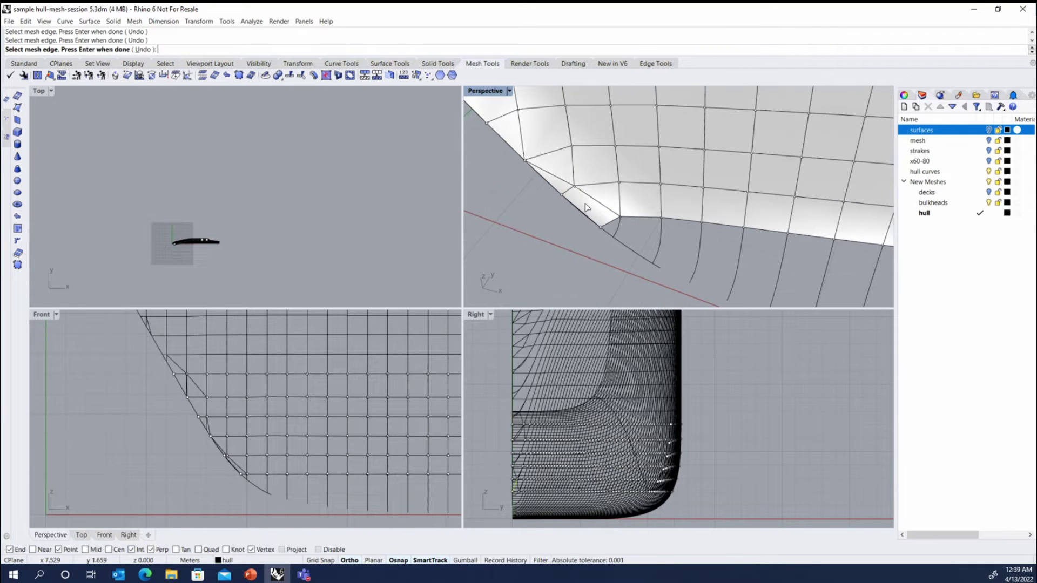
pyautogui.scroll(-10, 565, 184)
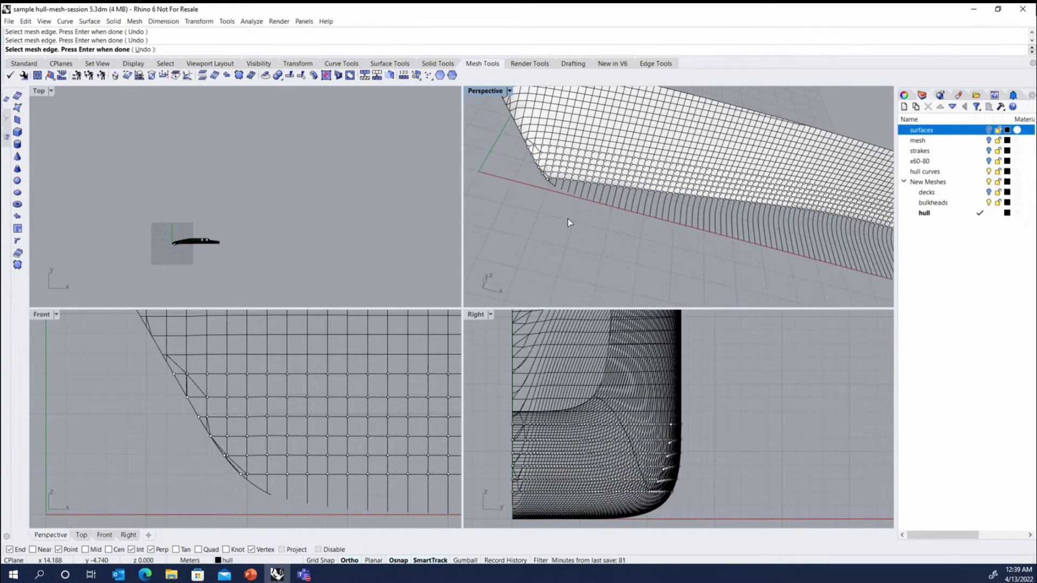
pyautogui.press('Return')
# Select all point objects in the model and delete them.
pyautogui.write('SelPts')
pyautogui.press('Return')
pyautogui.press('Delete')
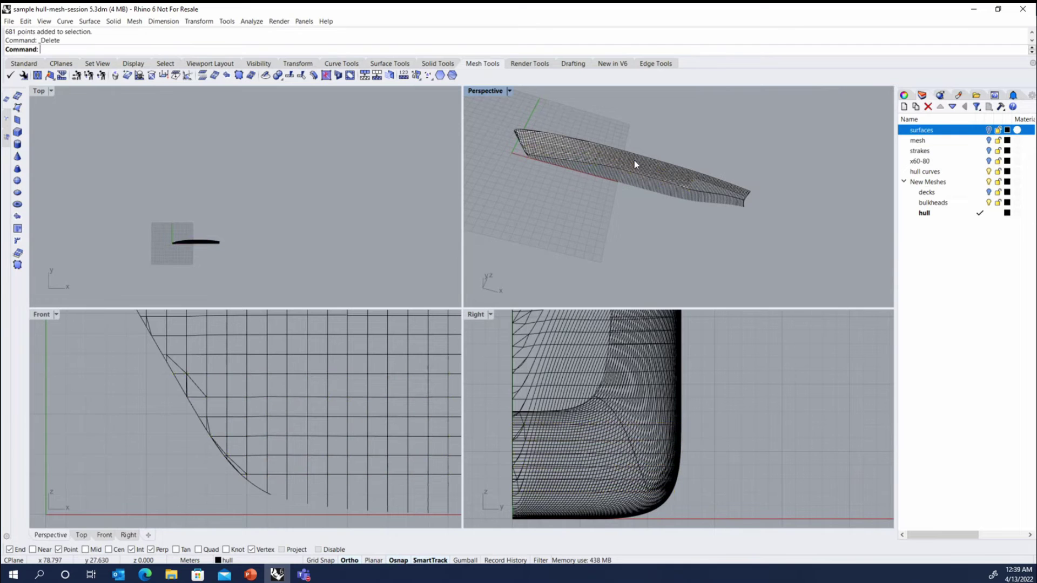
pyautogui.moveTo(708, 175); pyautogui.dragTo(737, 196, button='right')
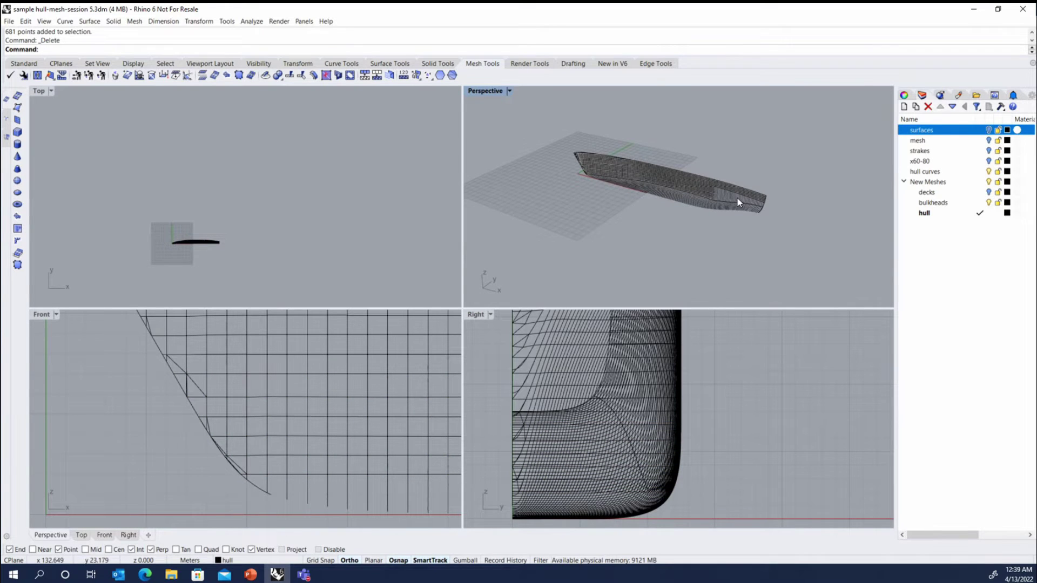
pyautogui.scroll(3, 736, 196)
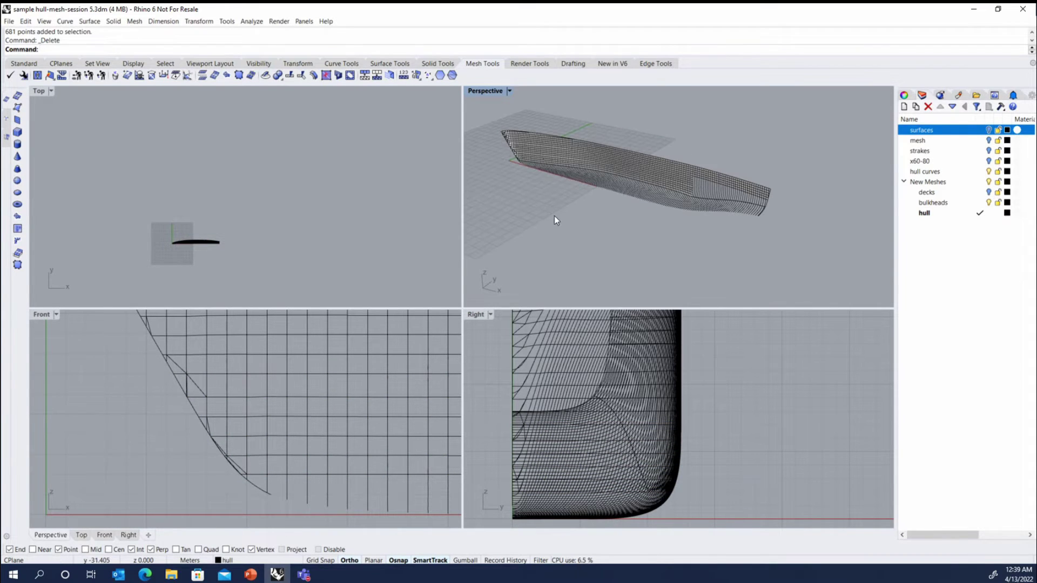
# Group the section curves and curve points of the completed lower mesh strip, leaving the mesh itself out of the group.
pyautogui.scroll(3, 610, 170)
pyautogui.scroll(-3, 601, 402)
pyautogui.click(600, 401)
pyautogui.moveTo(536, 392); pyautogui.dragTo(643, 441)
pyautogui.scroll(6, 676, 259)
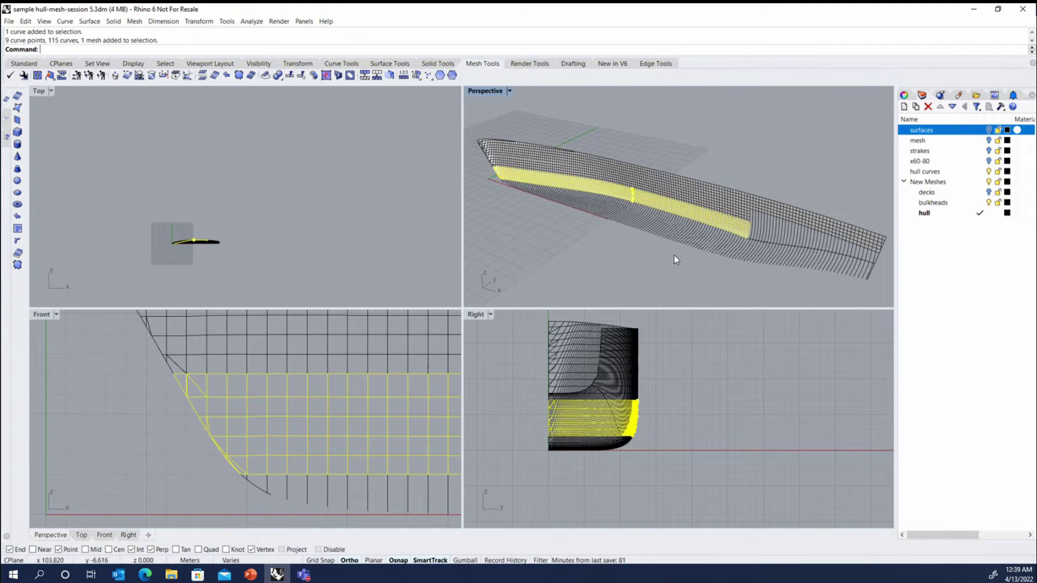
pyautogui.keyDown('ctrl'); pyautogui.click(749, 205); pyautogui.keyUp('ctrl')
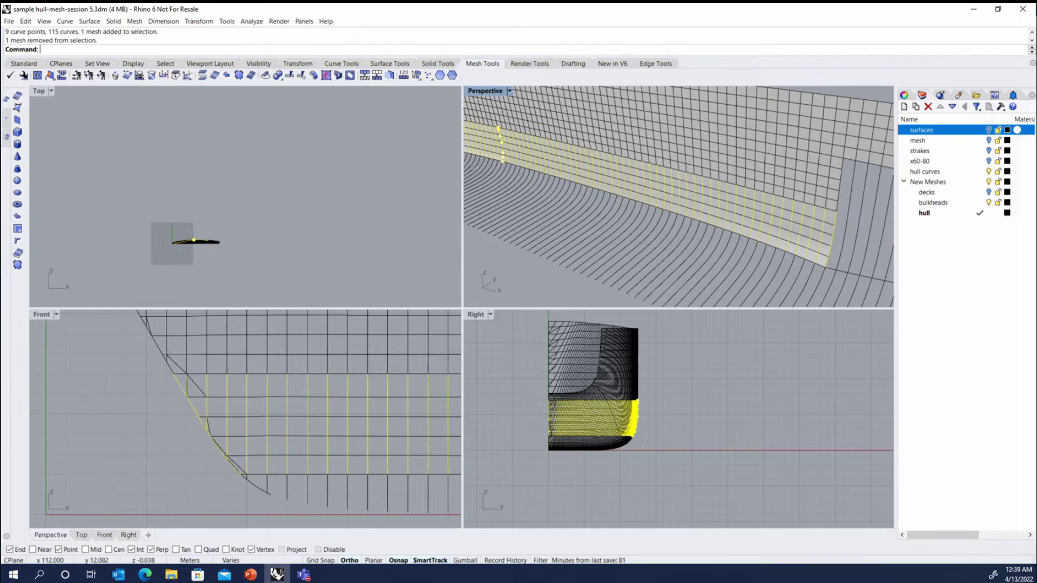
pyautogui.click(20, 63)
pyautogui.click(8, 217)
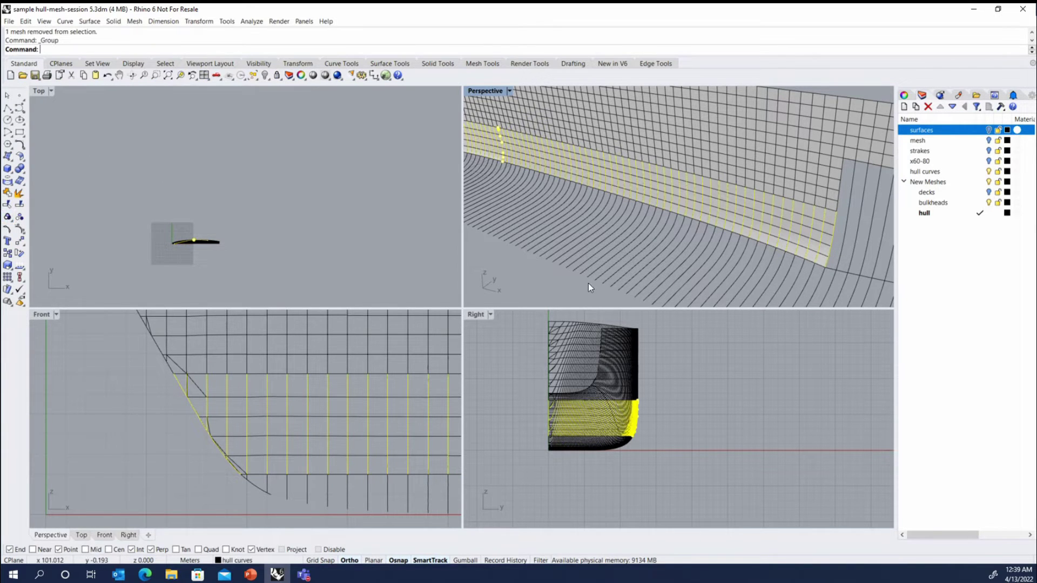
# Ungroup the section curves in the unmeshed area just aft of the finished mesh and explode them into segments.
pyautogui.moveTo(572, 180); pyautogui.dragTo(678, 194, button='right')
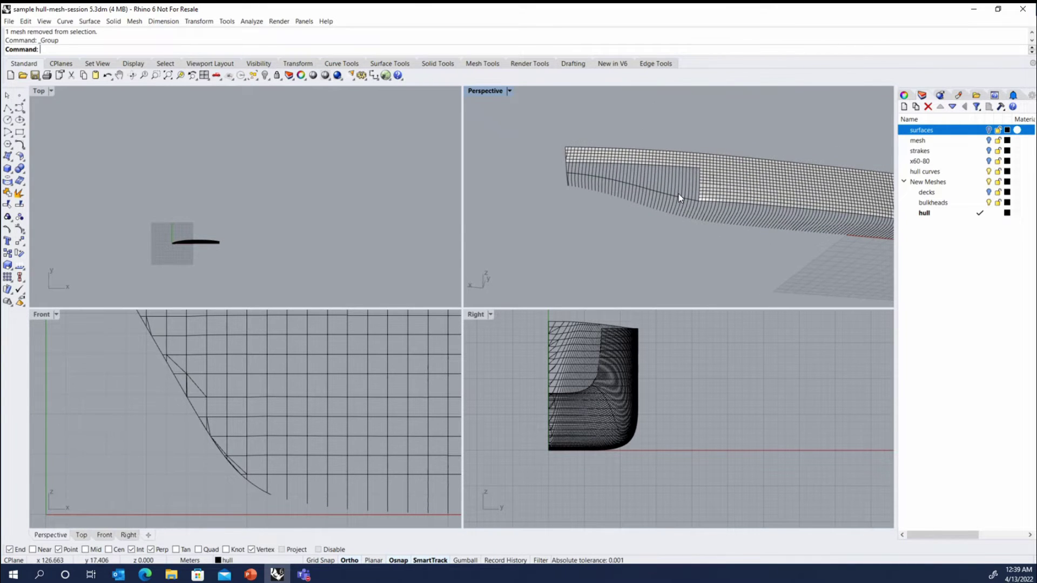
pyautogui.click(756, 184)
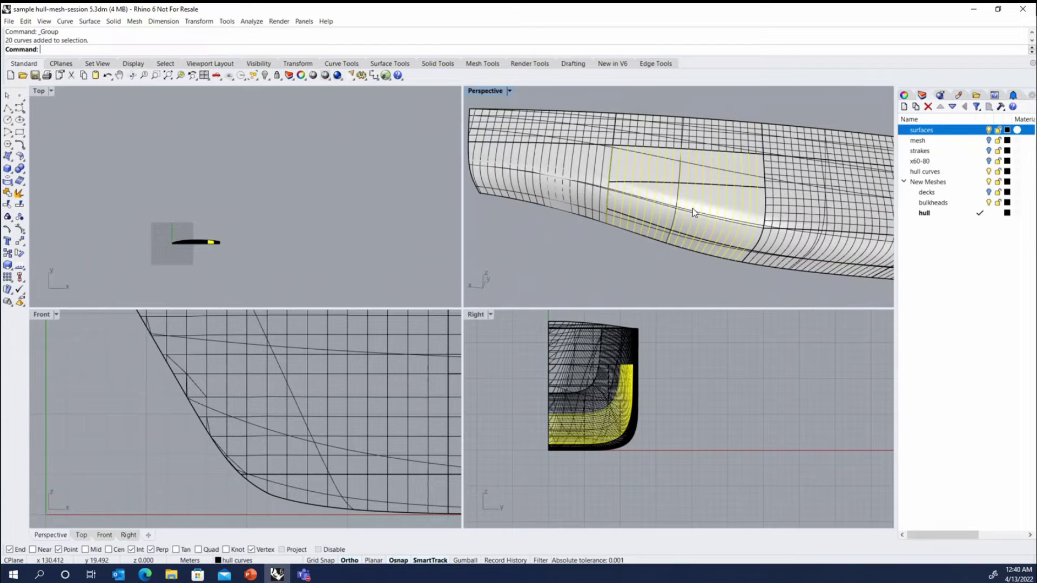
pyautogui.rightClick(7, 216)
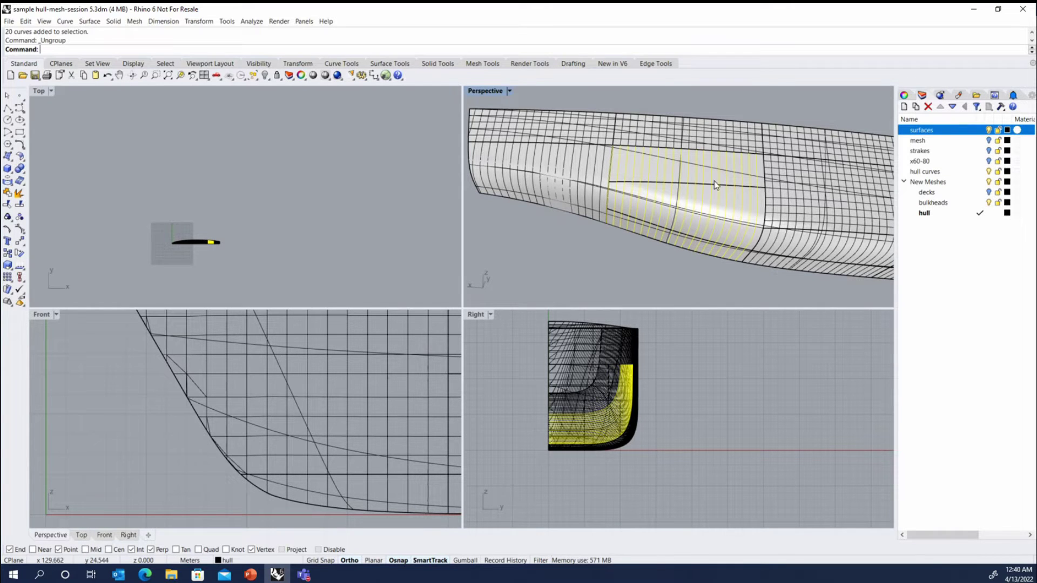
pyautogui.scroll(5, 697, 190)
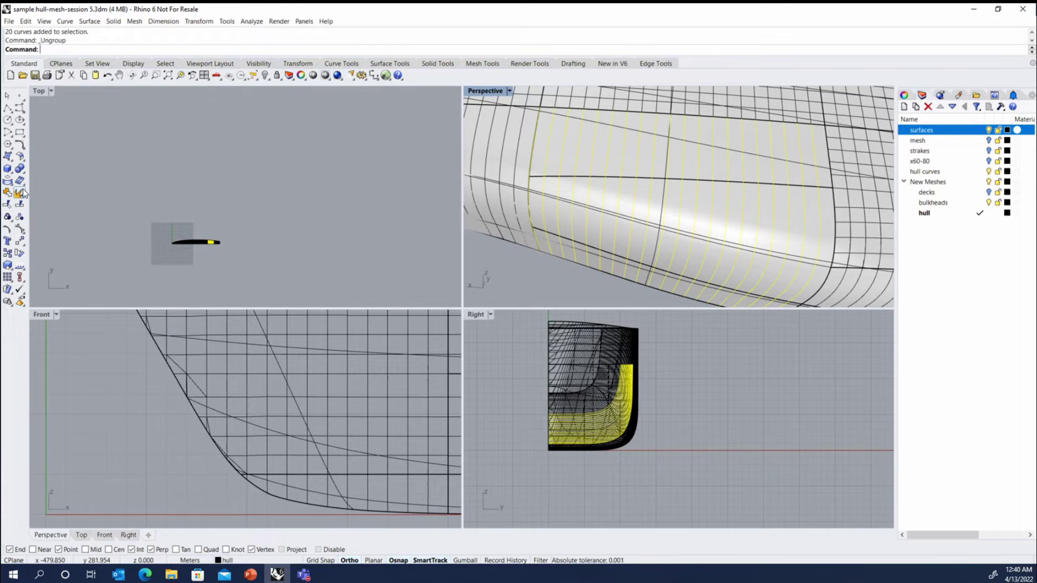
pyautogui.click(24, 193)
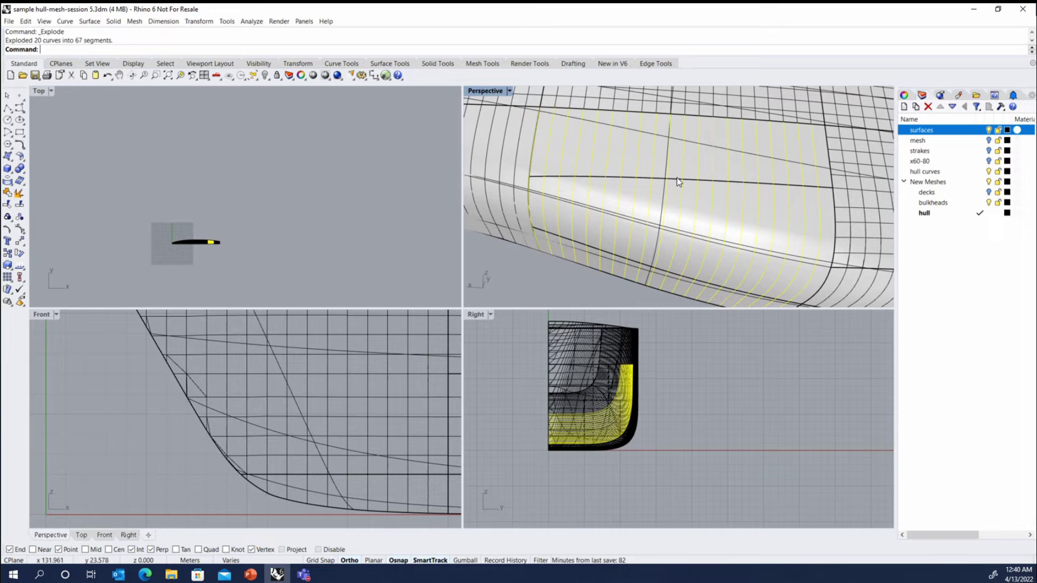
# Join the exploded segments below the horizontal surface edge back into continuous curves and group them, leaving out the upper segments.
pyautogui.keyDown('ctrl'); pyautogui.click(637, 157); pyautogui.keyUp('ctrl')
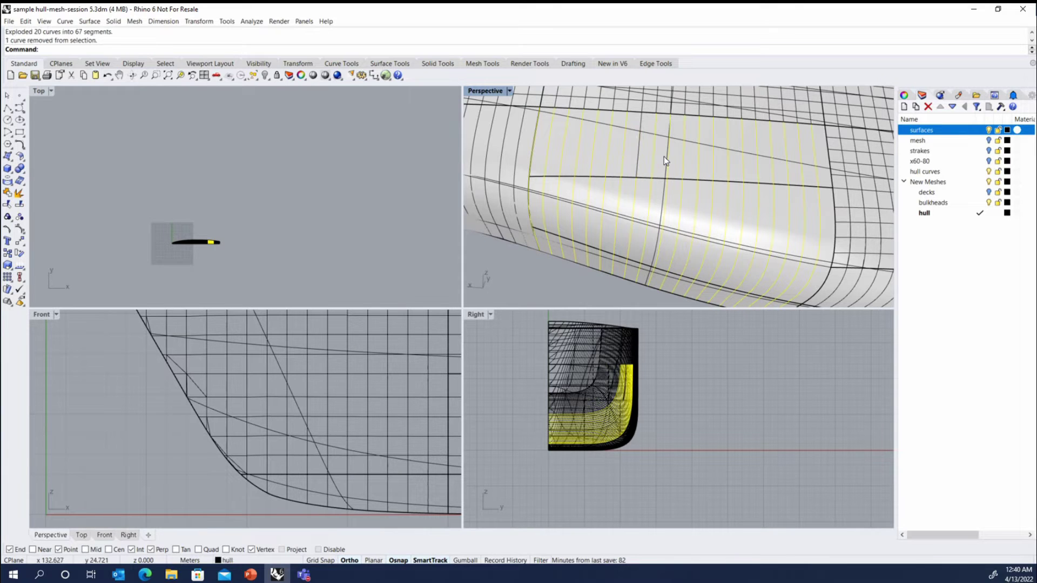
pyautogui.keyDown('ctrl'); pyautogui.click(650, 167); pyautogui.keyUp('ctrl')
pyautogui.keyDown('ctrl'); pyautogui.moveTo(674, 360); pyautogui.dragTo(608, 374); pyautogui.keyUp('ctrl')
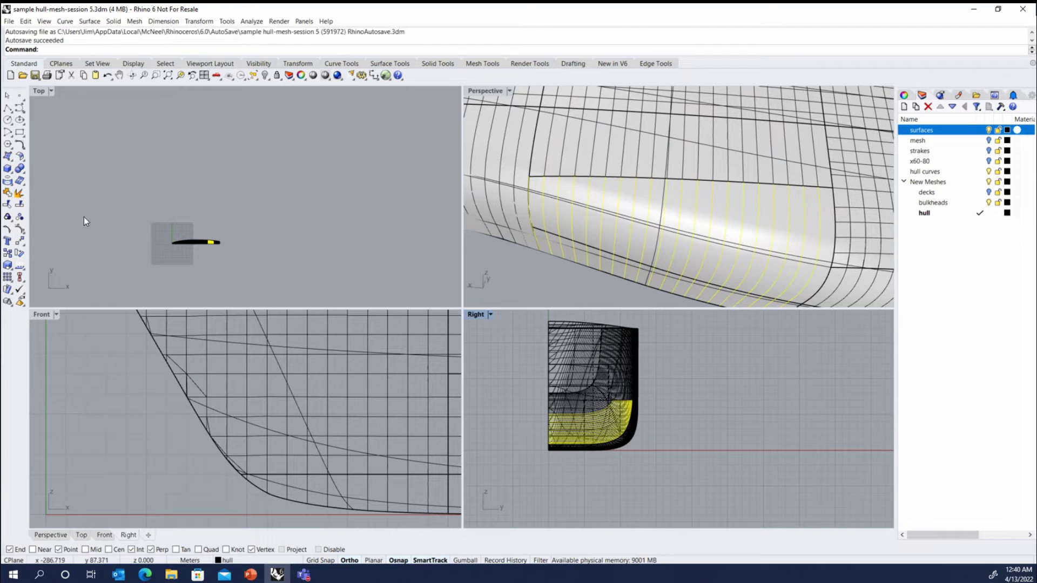
pyautogui.click(8, 193)
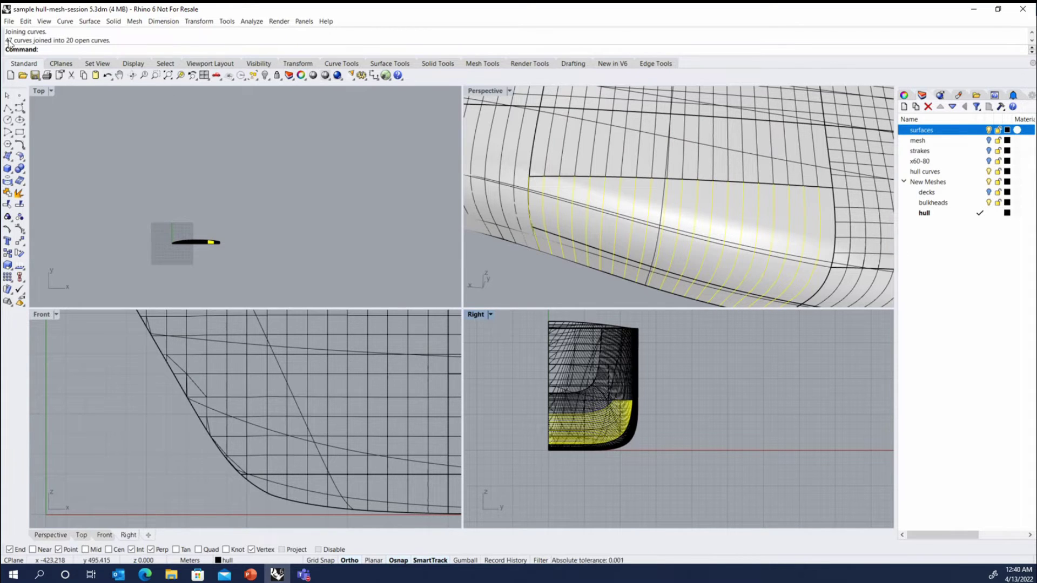
pyautogui.click(8, 217)
pyautogui.click(542, 277)
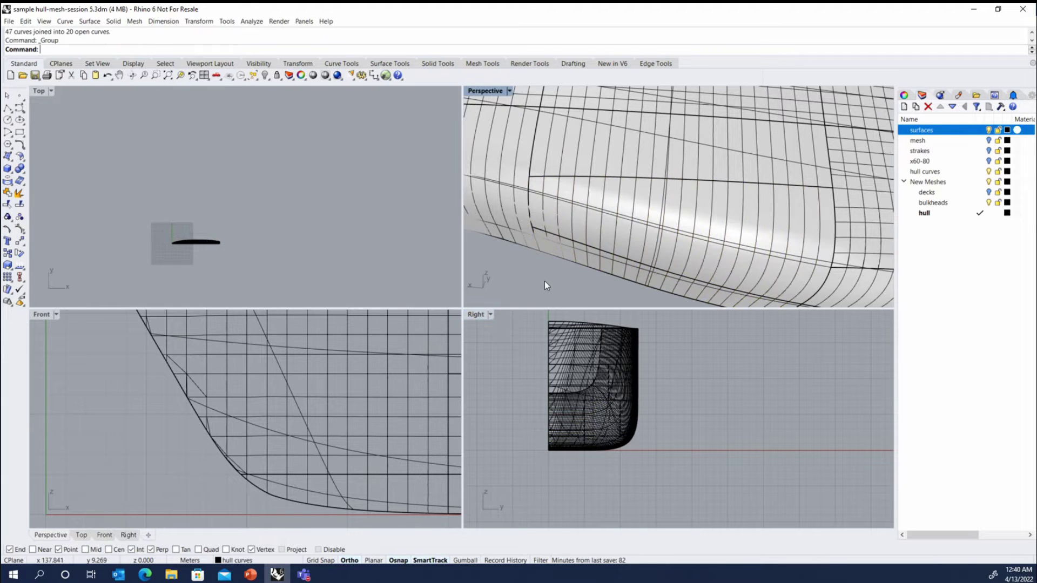
# Hide the surfaces layer so the upper curve segments near the stern can be selected without the hull surface.
pyautogui.moveTo(545, 281); pyautogui.dragTo(566, 199, button='right')
pyautogui.click(566, 200)
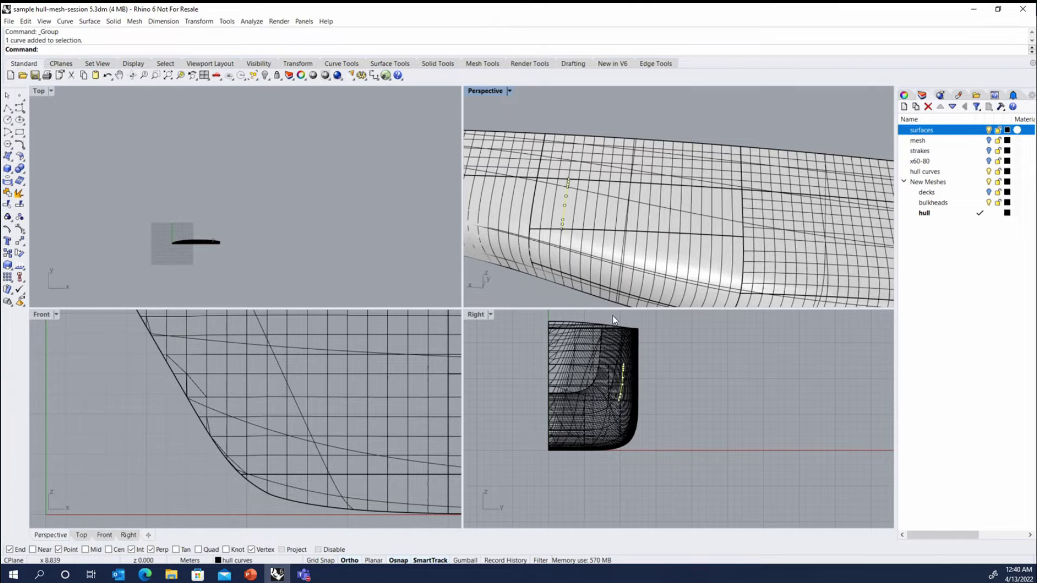
pyautogui.scroll(-20, 148, 382)
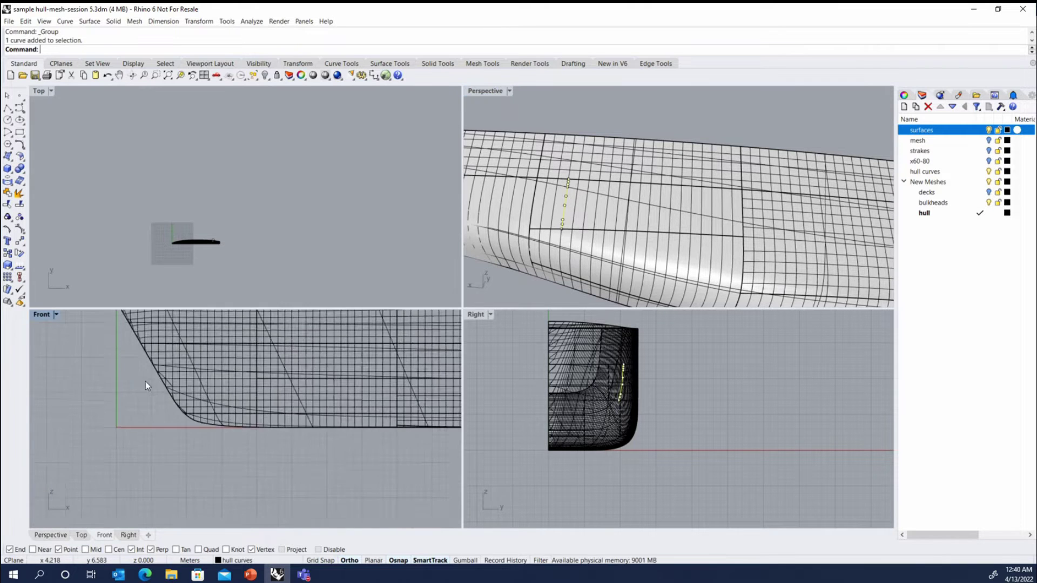
pyautogui.scroll(6, 372, 367)
pyautogui.scroll(1, 372, 367)
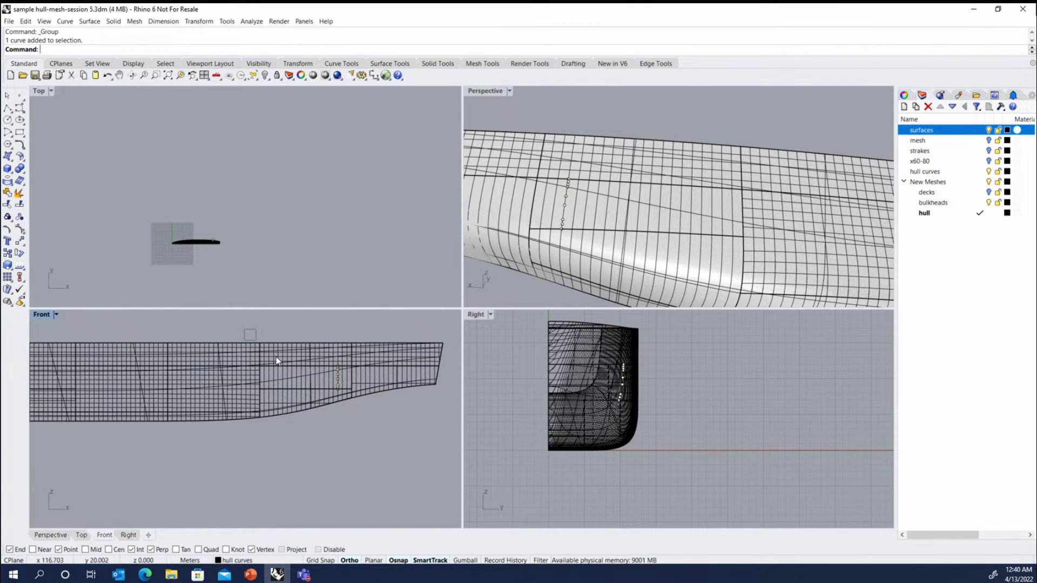
pyautogui.moveTo(276, 359); pyautogui.dragTo(356, 395)
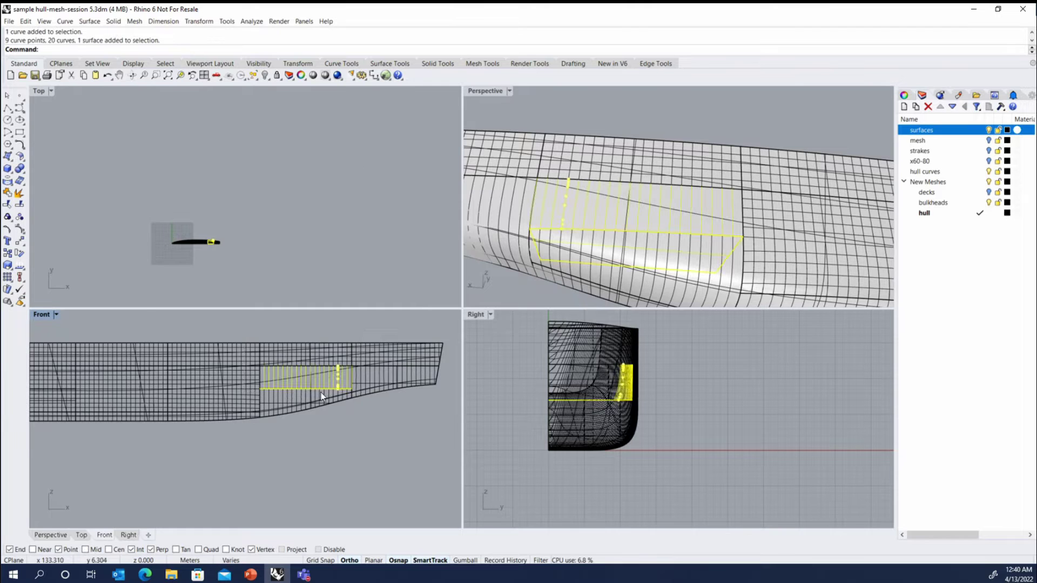
pyautogui.scroll(10, 321, 392)
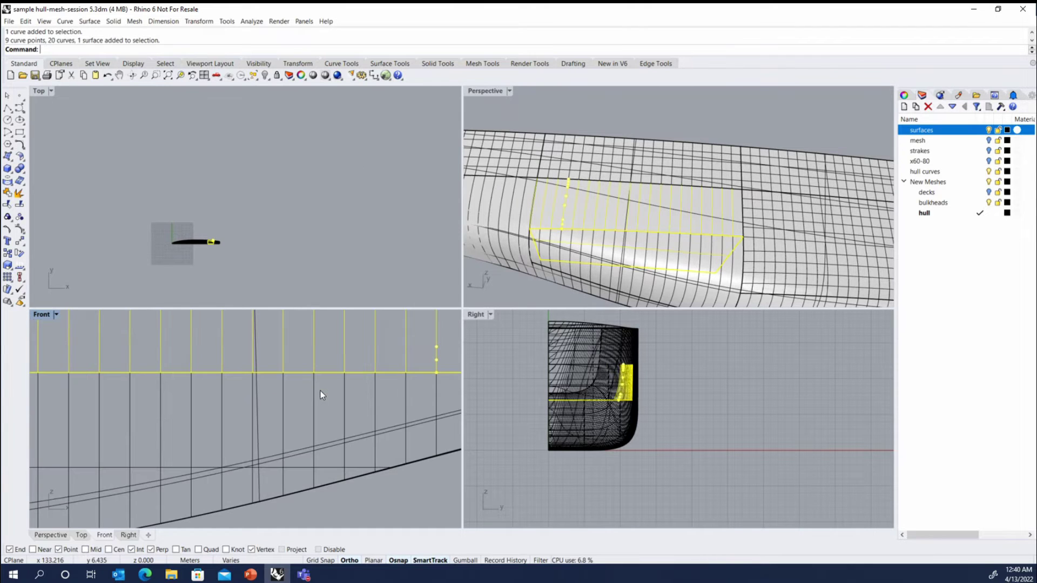
pyautogui.click(989, 130)
pyautogui.scroll(-5, 310, 436)
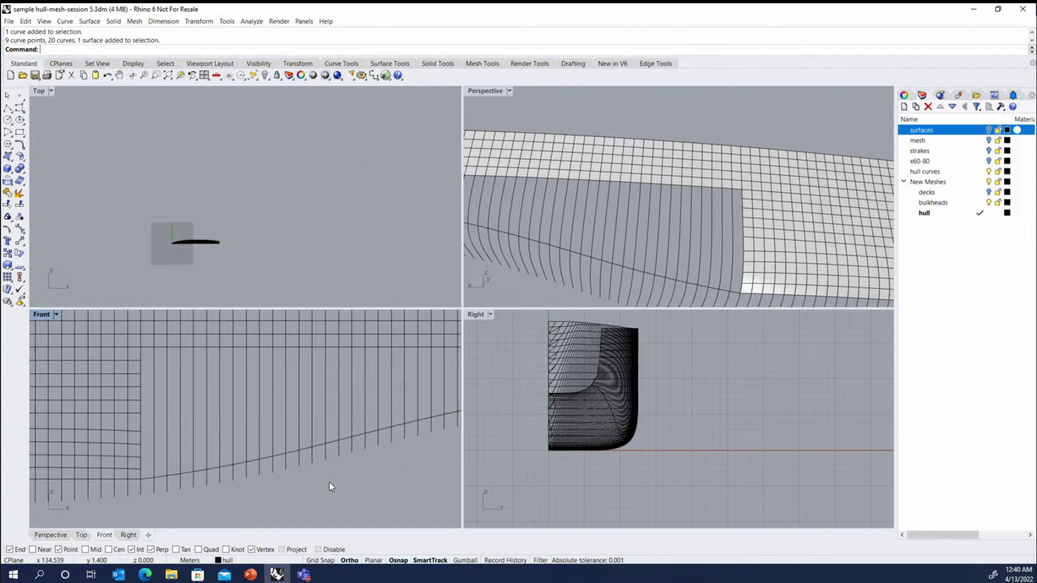
# Display the directions of the upper curve segments aft of the mesh and divide them by a length of 1.000 with MarkEnds=Yes.
pyautogui.scroll(-4, 255, 439)
pyautogui.moveTo(201, 361)
pyautogui.mouseDown()
pyautogui.moveTo(318, 439)
pyautogui.moveTo(344, 441)
pyautogui.mouseUp()
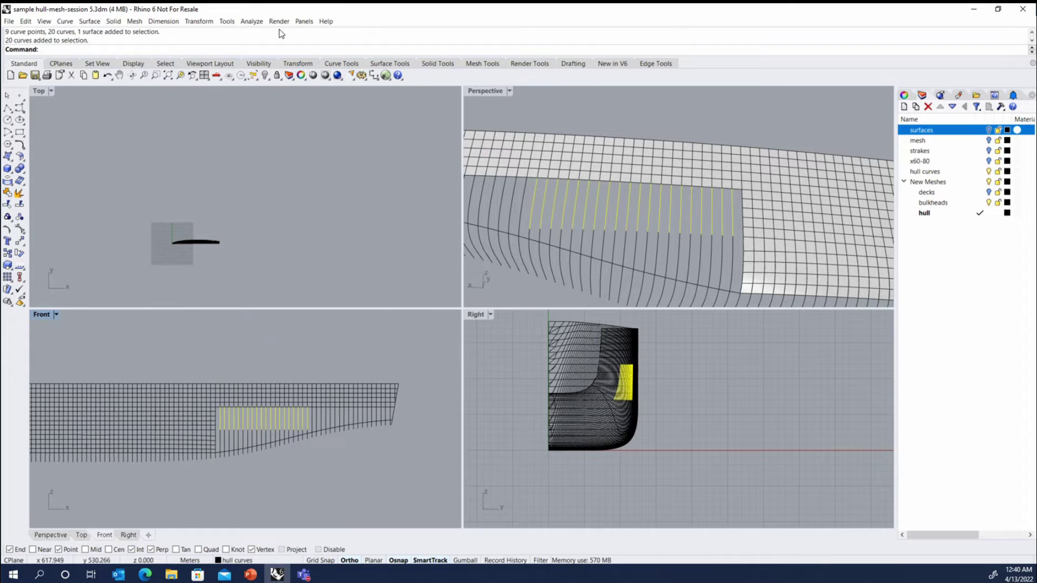
pyautogui.click(252, 21)
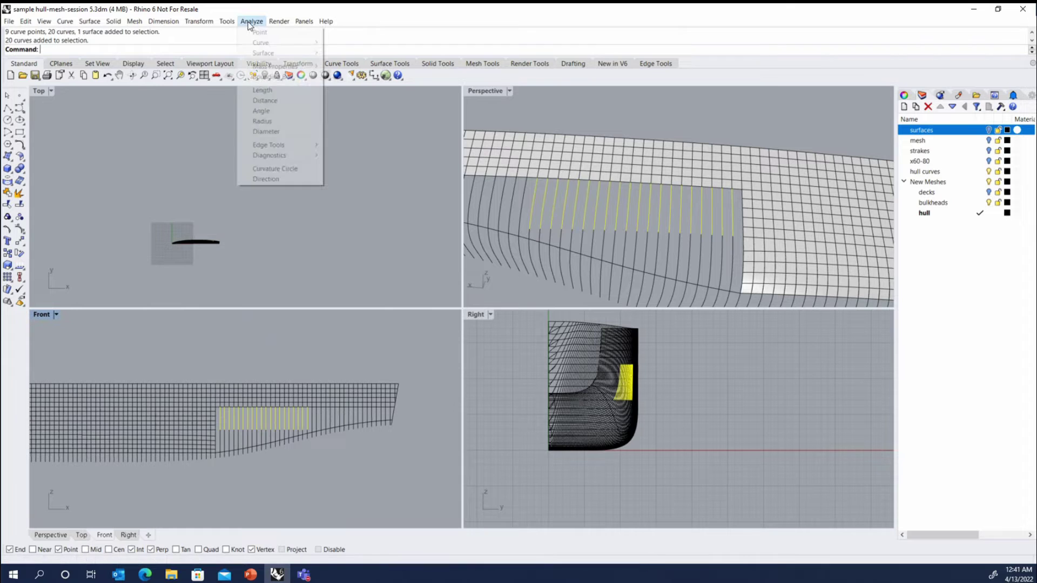
pyautogui.click(283, 179)
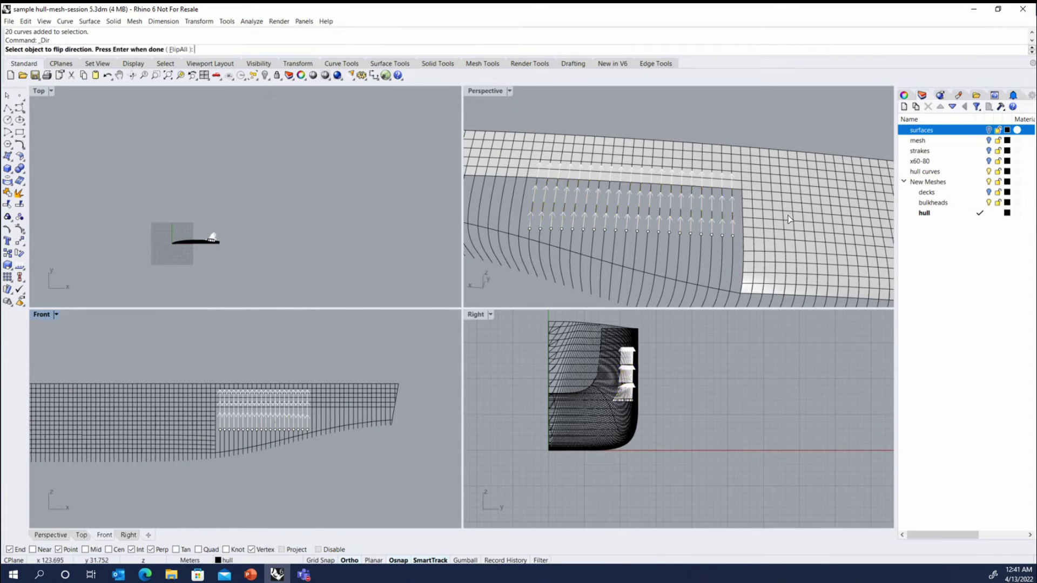
pyautogui.rightClick(502, 43)
pyautogui.click(568, 211)
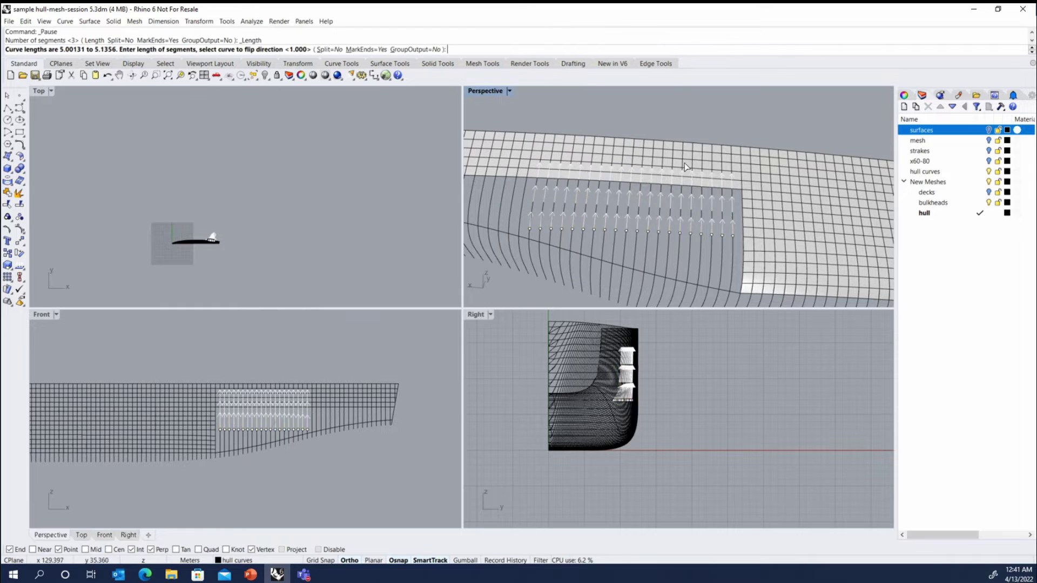
pyautogui.press('Return')
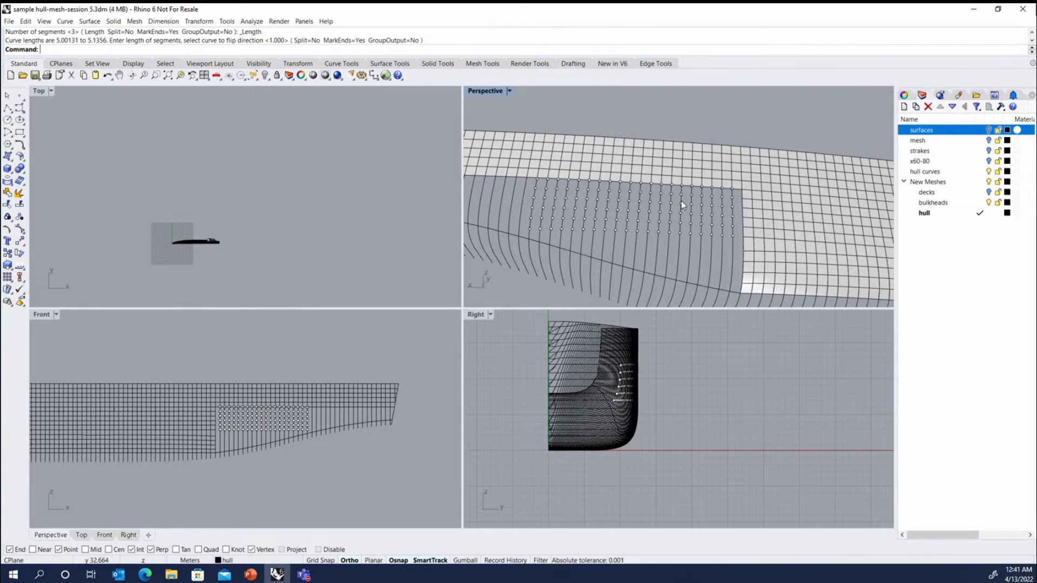
# Delete the top row of curve division points along the lower edge of the upper hull mesh in the Front view.
pyautogui.scroll(3, 710, 217)
pyautogui.scroll(5, 585, 361)
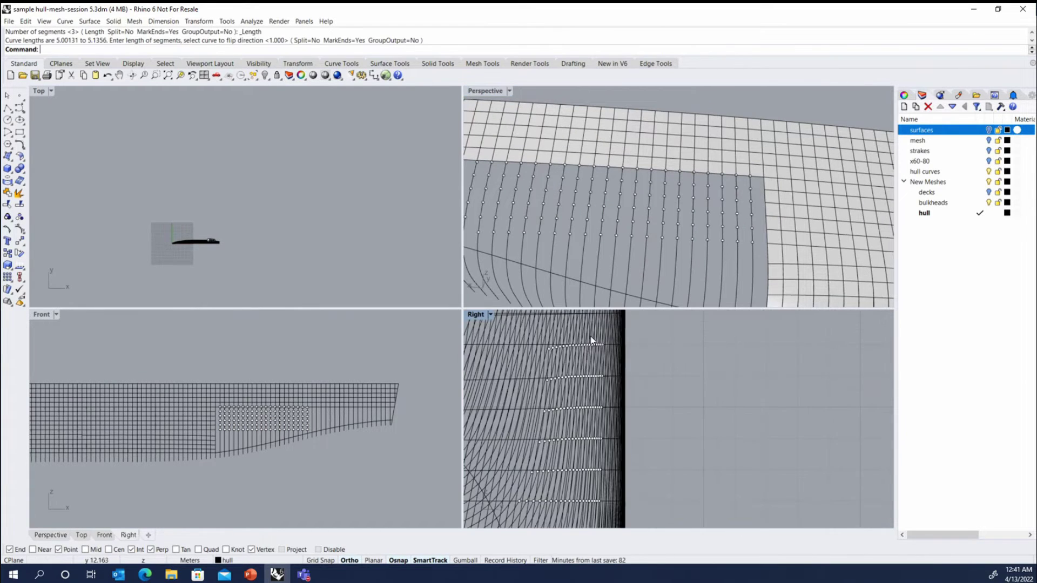
pyautogui.scroll(5, 261, 413)
pyautogui.scroll(4, 320, 432)
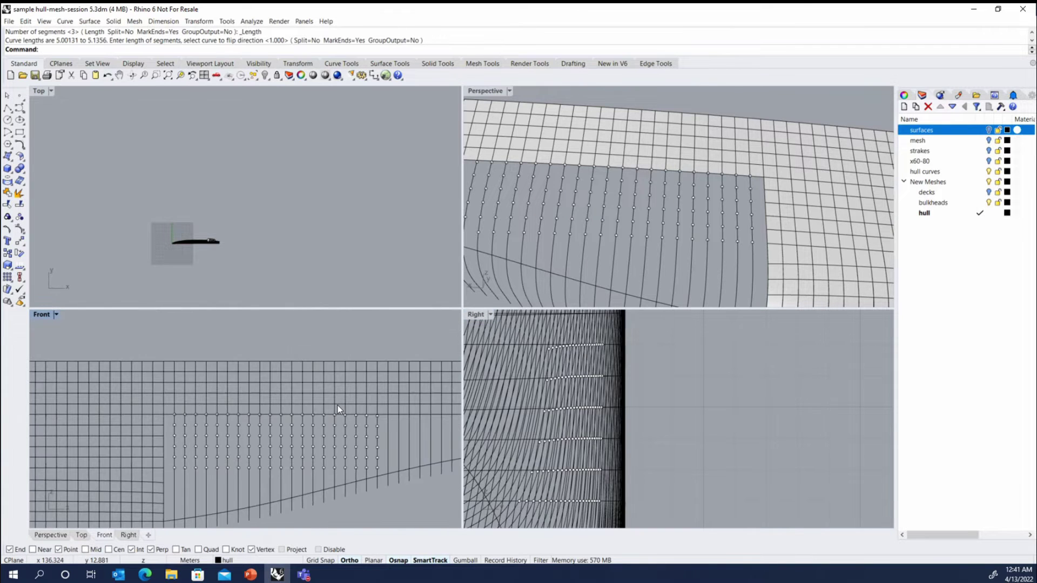
pyautogui.scroll(2, 171, 413)
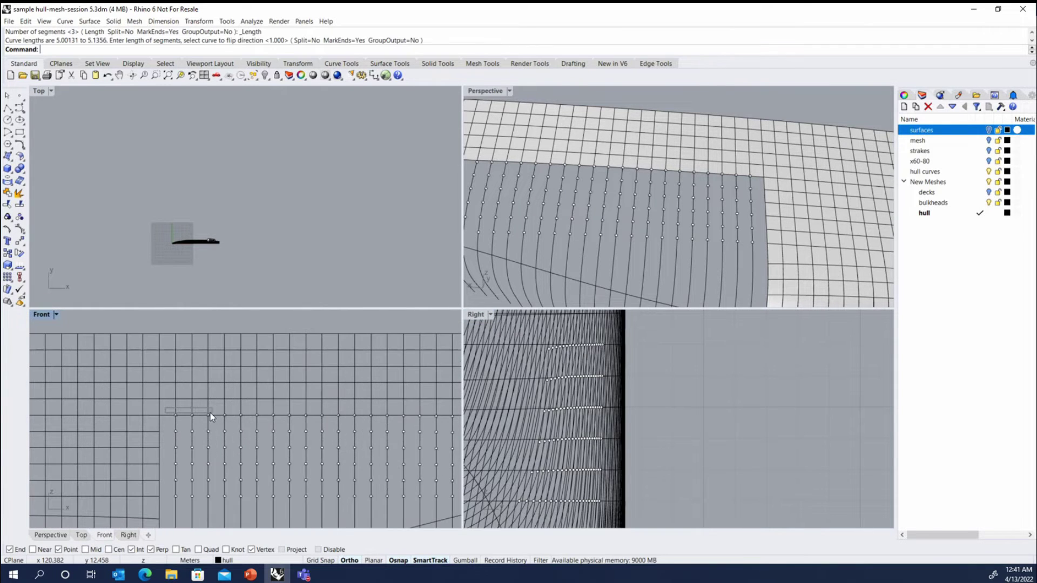
pyautogui.scroll(-3, 209, 412)
pyautogui.moveTo(183, 410); pyautogui.dragTo(373, 419)
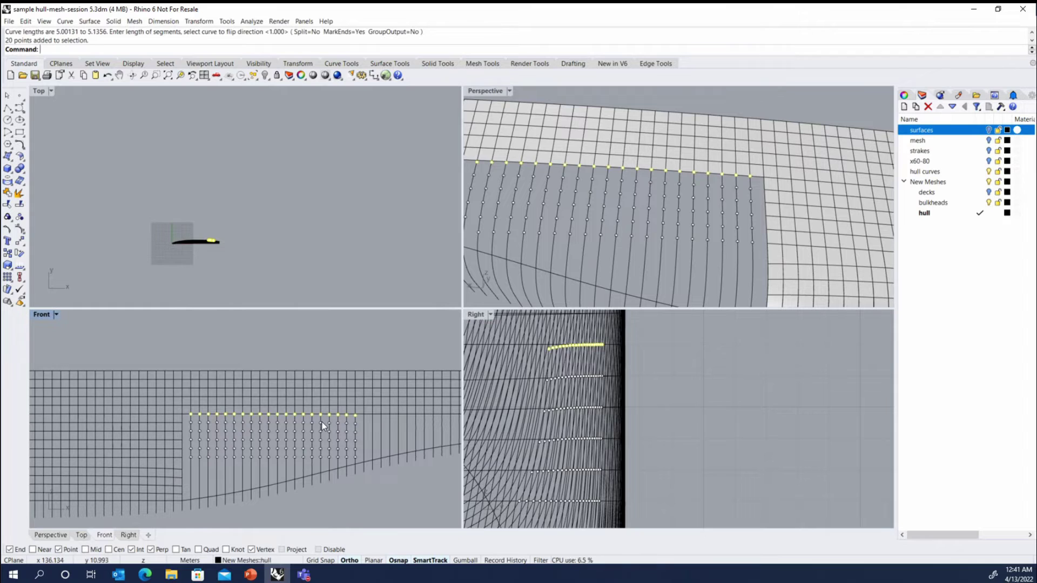
pyautogui.press('Delete')
# Extract the vertex points of the upper hull mesh and the adjoining mesh strip beside the gap.
pyautogui.click(248, 402)
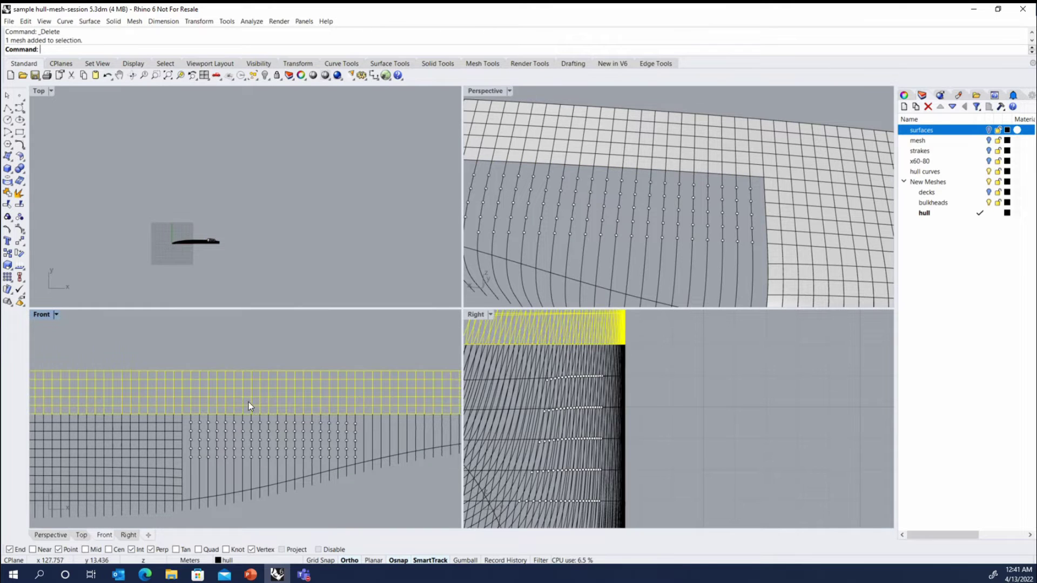
pyautogui.keyDown('shift'); pyautogui.click(177, 425); pyautogui.keyUp('shift')
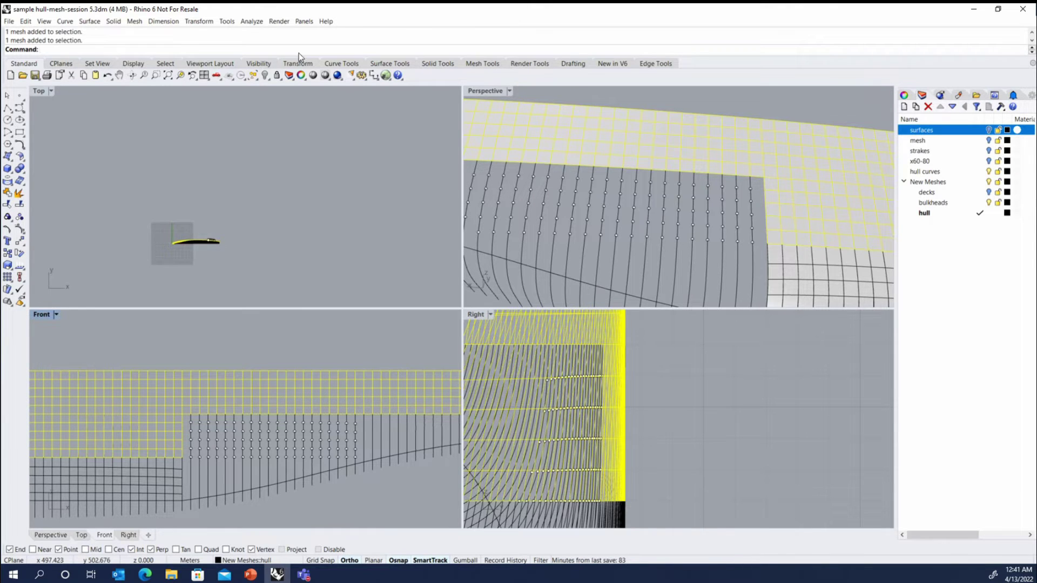
pyautogui.middleClick(301, 35)
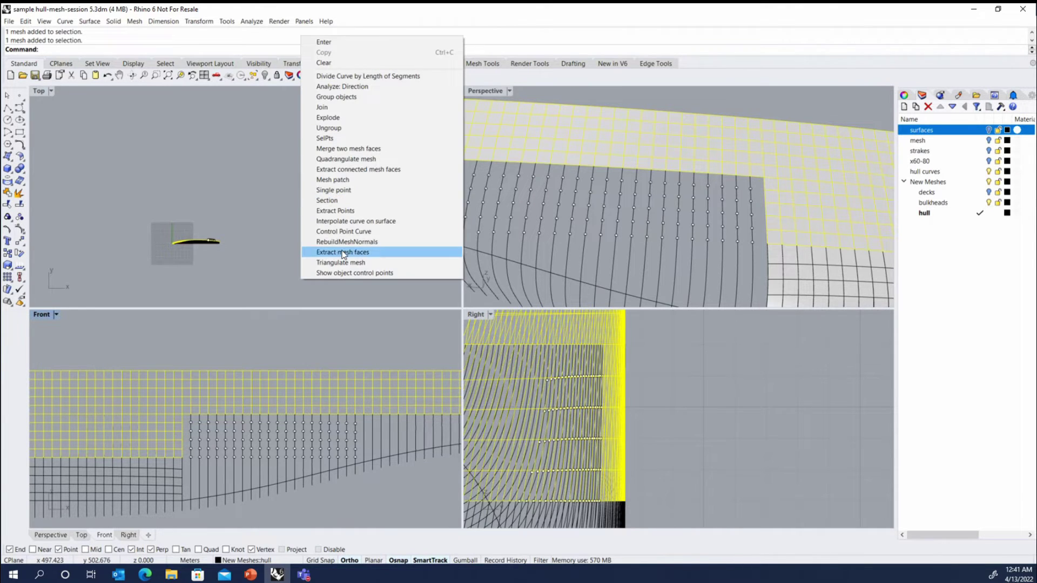
pyautogui.click(337, 211)
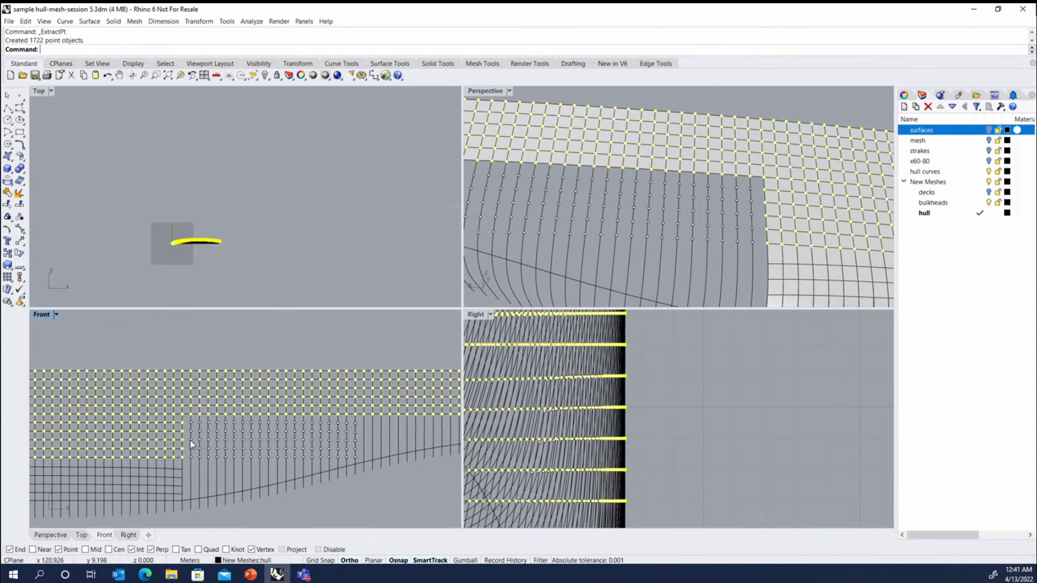
# Deselect the extracted points along the strip's vertical end edge bordering the gap, keeping the other points selected.
pyautogui.scroll(4, 179, 469)
pyautogui.keyDown('ctrl'); pyautogui.moveTo(164, 471); pyautogui.dragTo(177, 348); pyautogui.keyUp('ctrl')
pyautogui.scroll(-6, 287, 358)
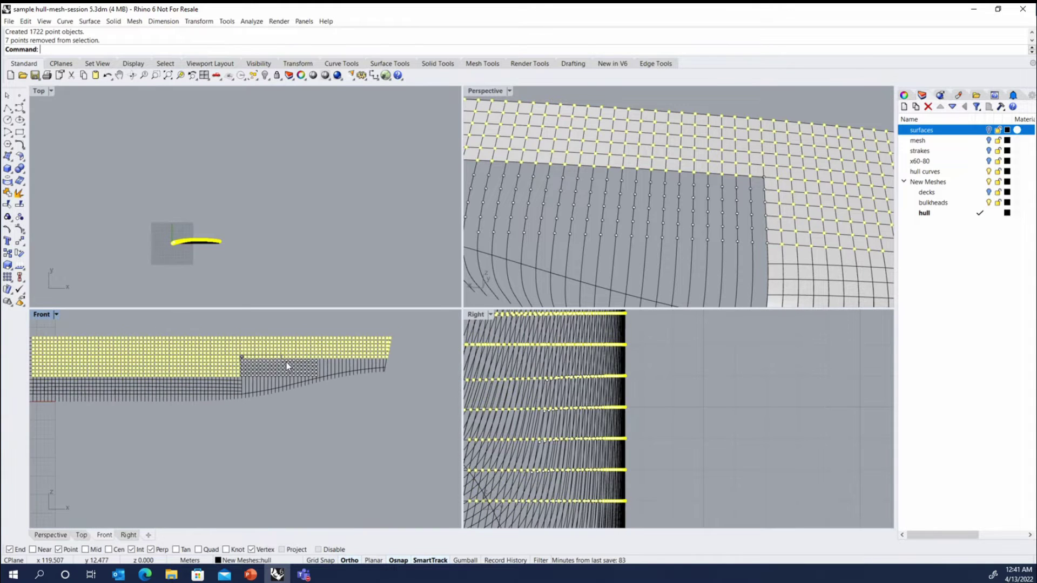
# Deselect the extracted points on the upper mesh's lower edge above the divided curves, and delete the points still selected.
pyautogui.scroll(5, 193, 354)
pyautogui.scroll(5, 140, 349)
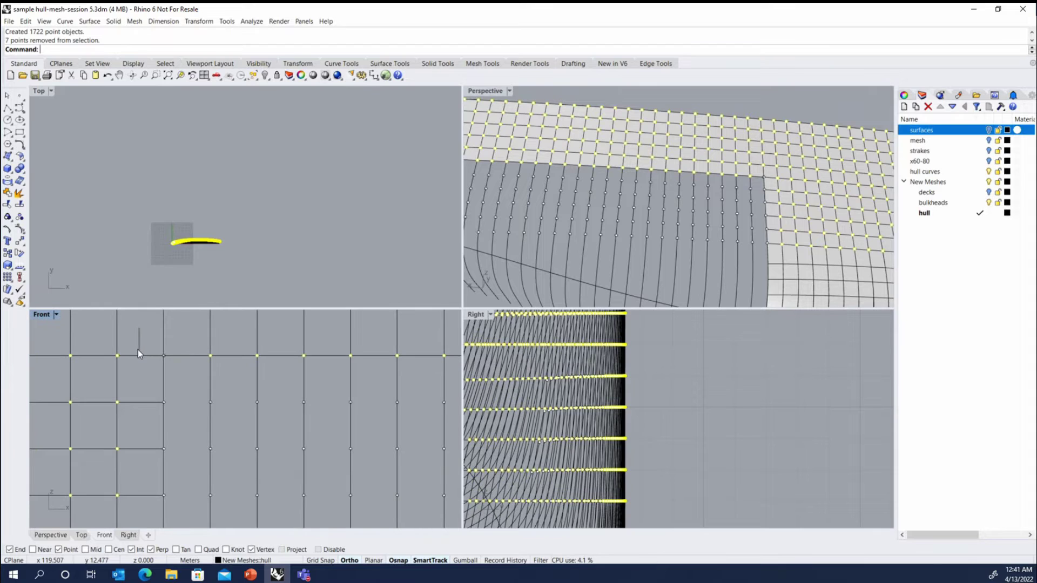
pyautogui.moveTo(151, 356)
pyautogui.mouseDown()
pyautogui.moveTo(164, 354)
pyautogui.moveTo(134, 346)
pyautogui.mouseUp()
pyautogui.scroll(-3, 135, 346)
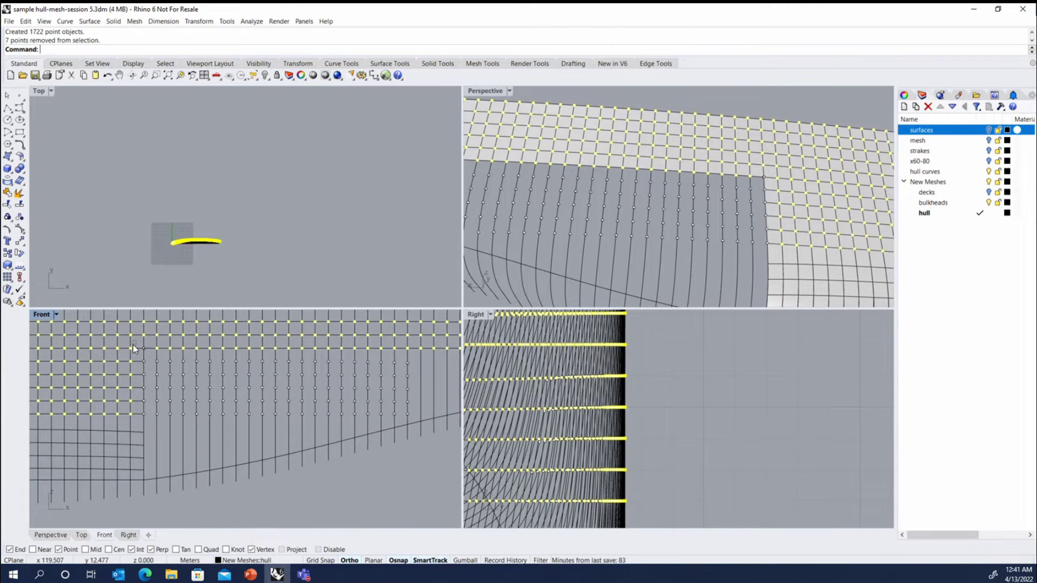
pyautogui.moveTo(133, 344); pyautogui.dragTo(416, 351)
pyautogui.scroll(2, 413, 356)
pyautogui.scroll(2, 414, 358)
pyautogui.scroll(-4, 426, 338)
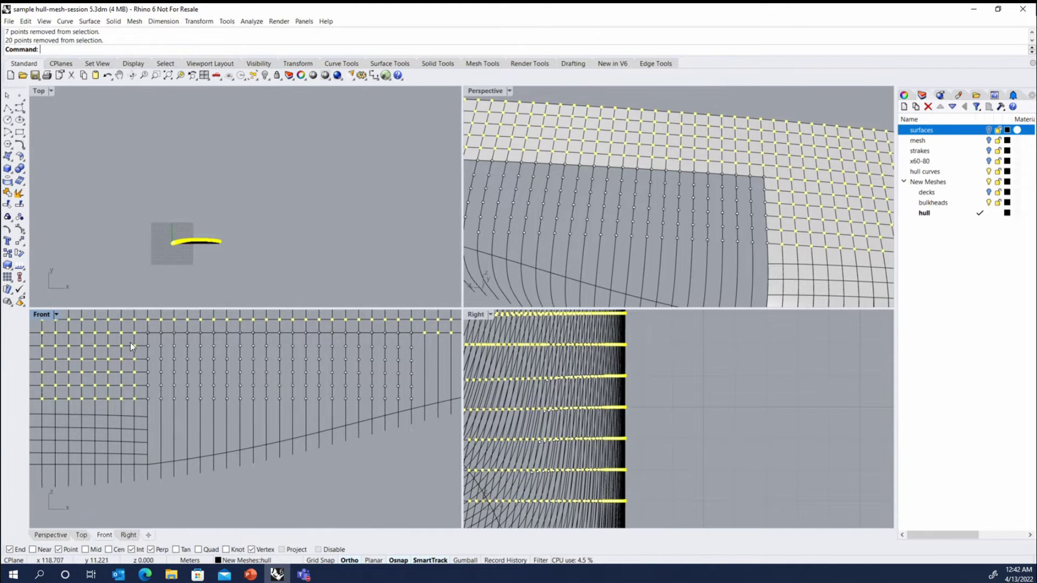
pyautogui.scroll(-1, 191, 403)
pyautogui.scroll(-3, 191, 403)
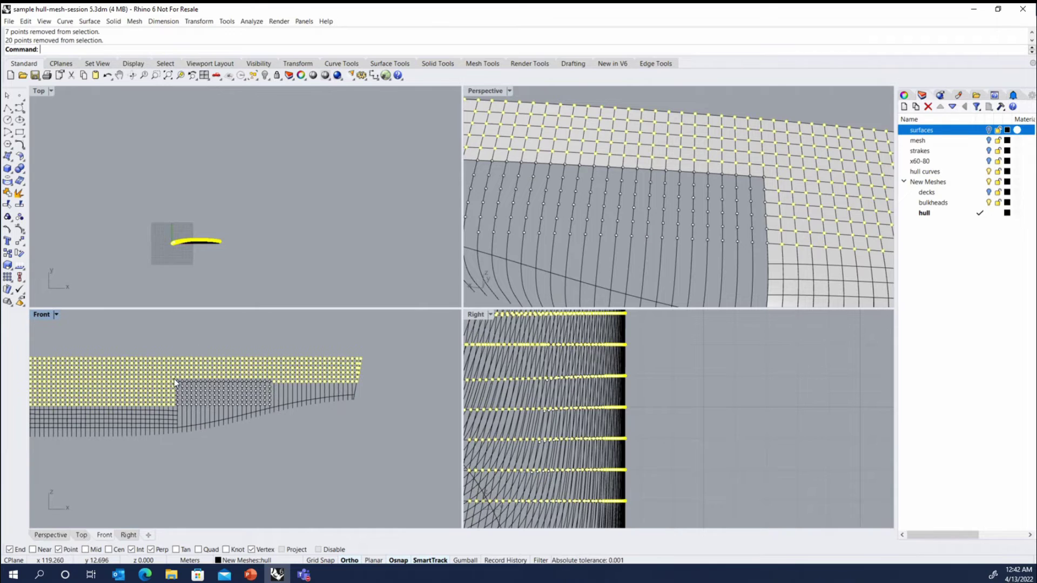
pyautogui.scroll(2, 175, 379)
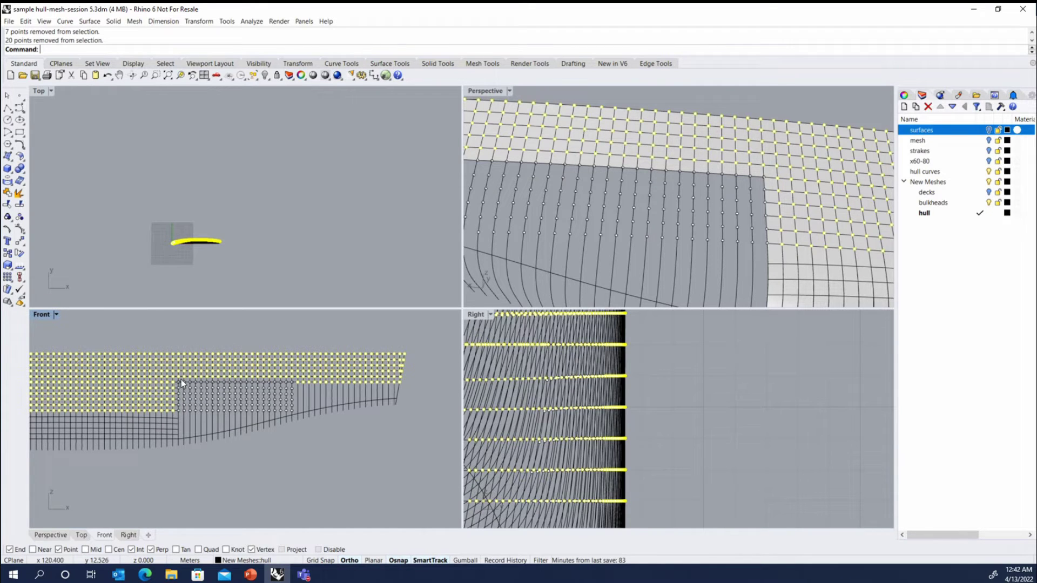
pyautogui.scroll(1, 174, 383)
pyautogui.scroll(5, 173, 385)
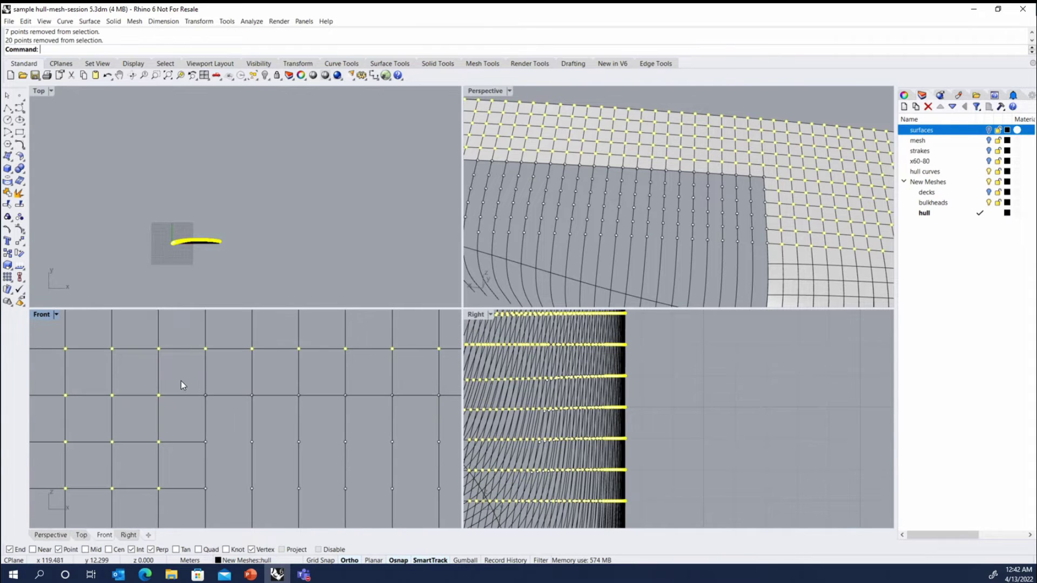
pyautogui.scroll(1, 191, 375)
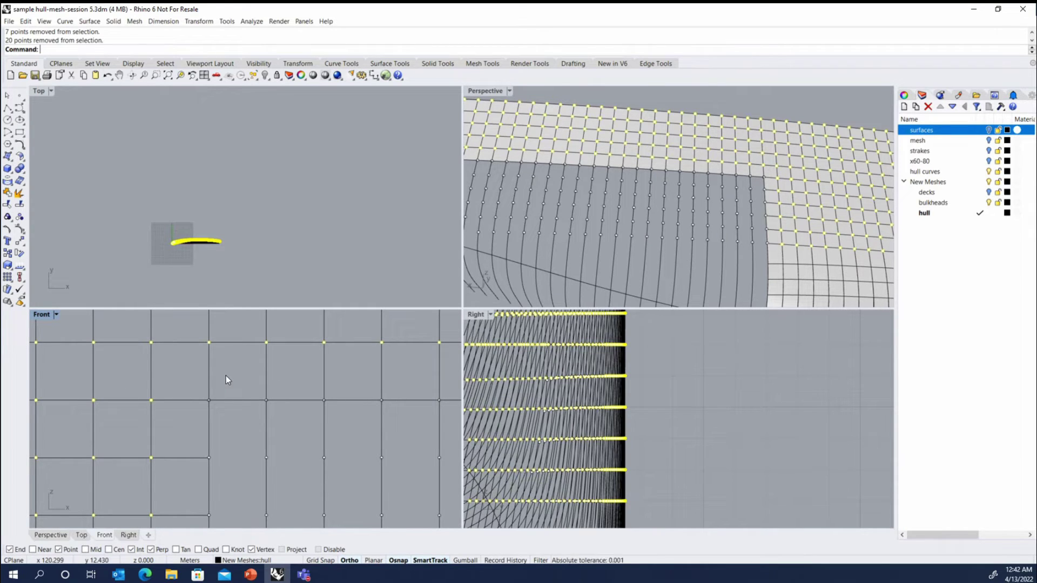
pyautogui.scroll(-5, 177, 381)
pyautogui.press('Delete')
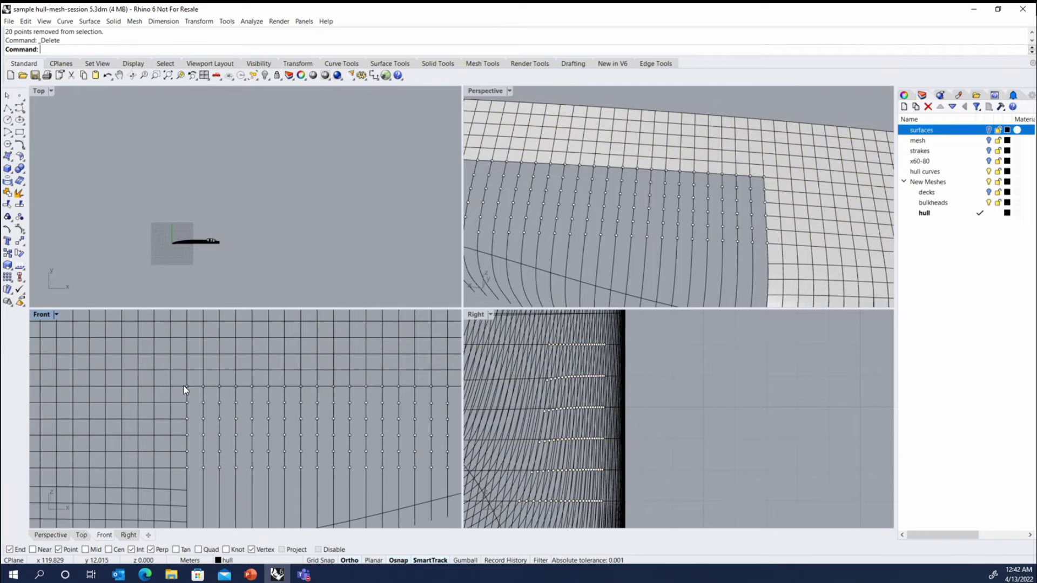
# Delete the duplicate point at the upper corner of the gap where the two meshes meet.
pyautogui.click(186, 386)
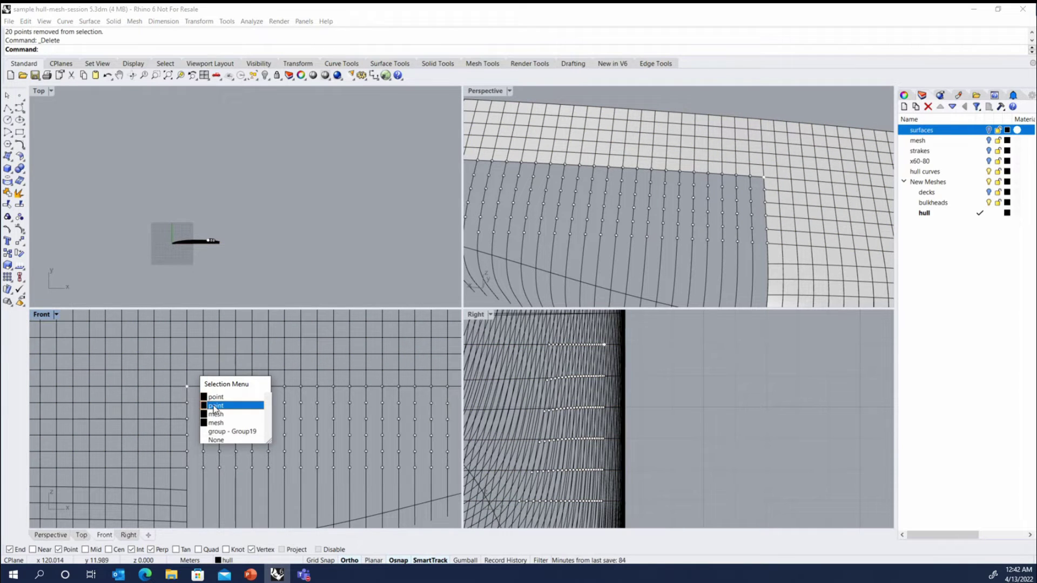
pyautogui.click(212, 406)
pyautogui.press('Delete')
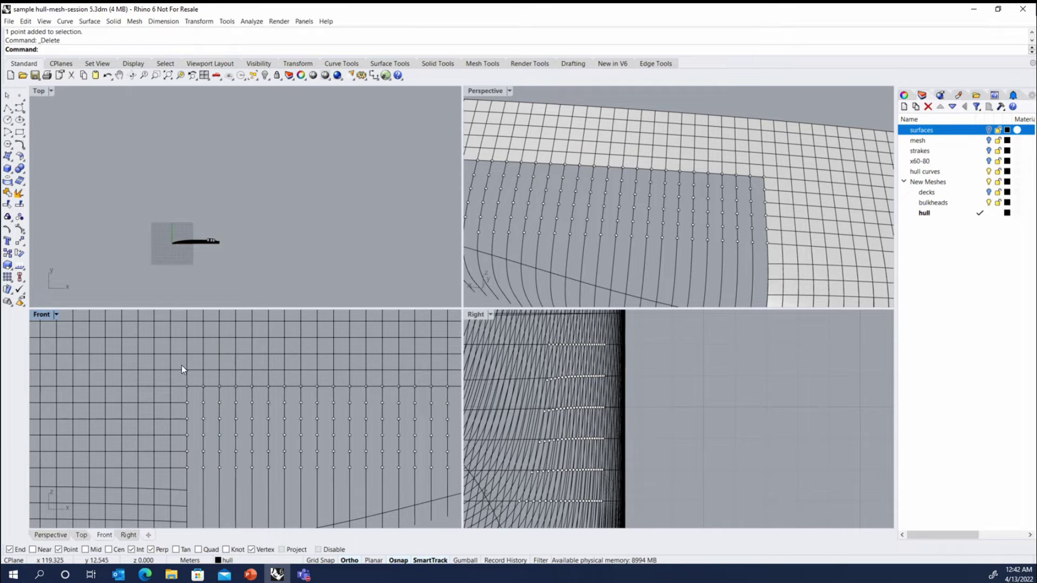
# Select all points and create a mesh patch from them to fill the gap beside the strip.
pyautogui.scroll(-4, 173, 387)
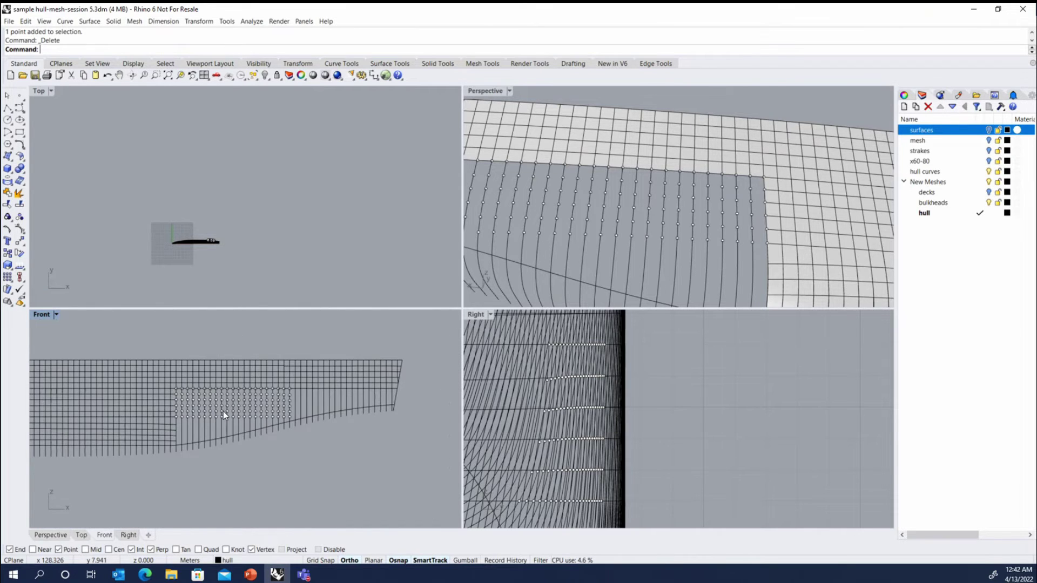
pyautogui.write('SelPt')
pyautogui.press('Return')
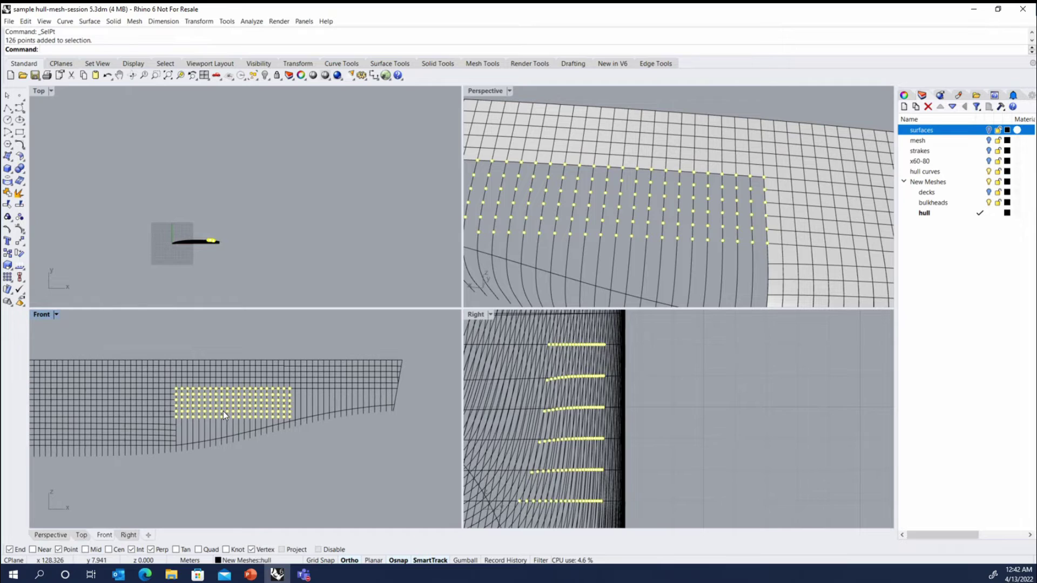
pyautogui.click(483, 64)
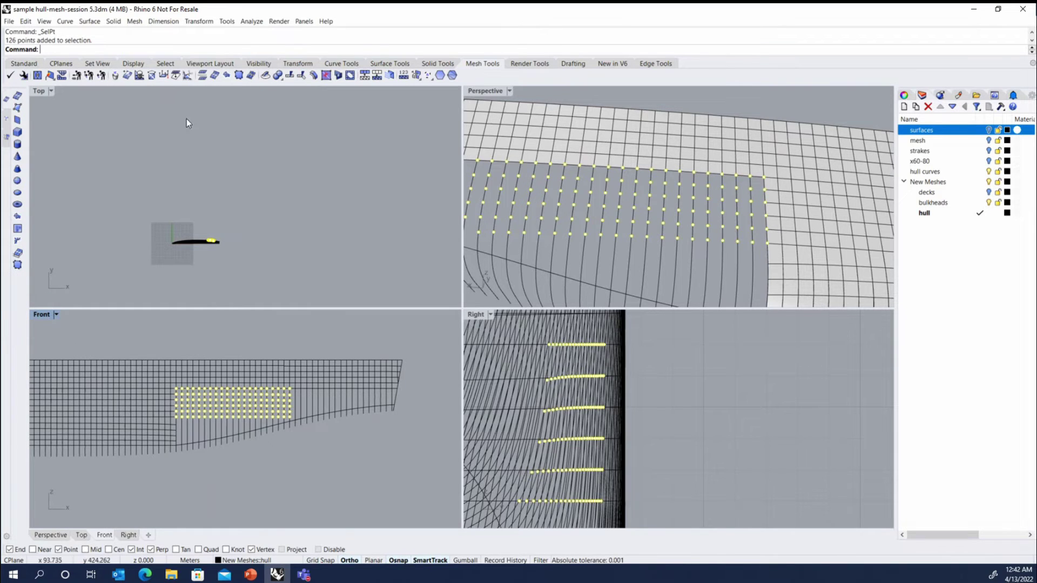
pyautogui.click(17, 216)
pyautogui.press('Return')
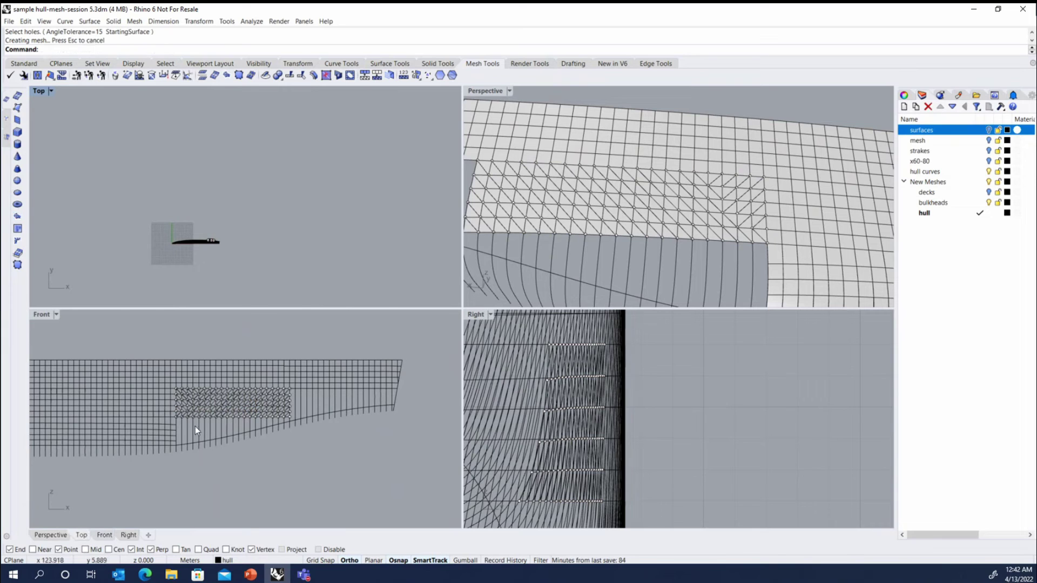
# Quadrangulate the new triangulated patch mesh with planarity 9, rectangularity 2 and increment 1.
pyautogui.scroll(3, 196, 426)
pyautogui.click(255, 397)
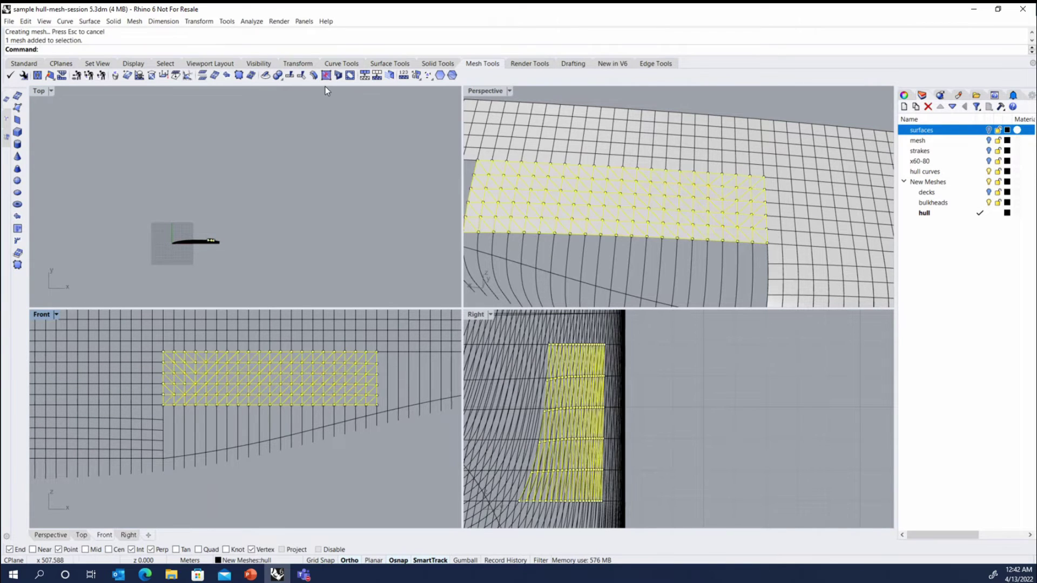
pyautogui.click(364, 77)
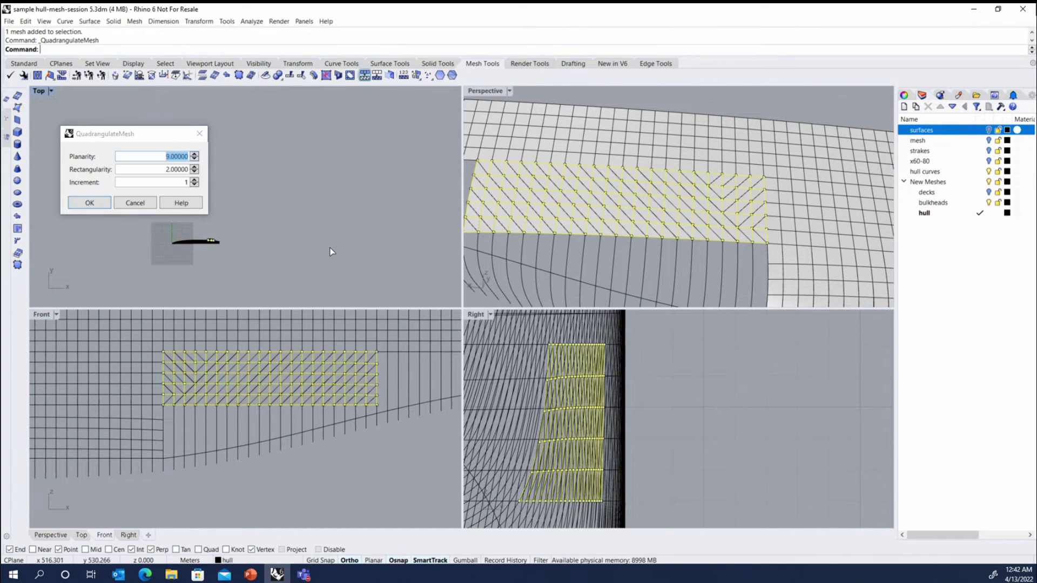
pyautogui.press('Return')
# Select all point objects with SelPt and delete them from the model.
pyautogui.write('SelPts')
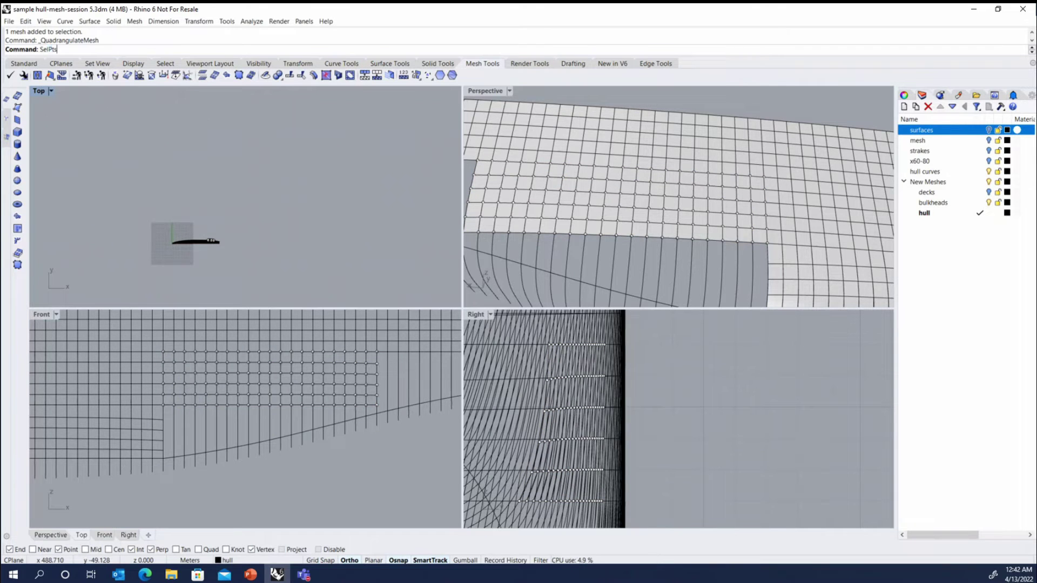
pyautogui.press('Return')
pyautogui.press('Delete')
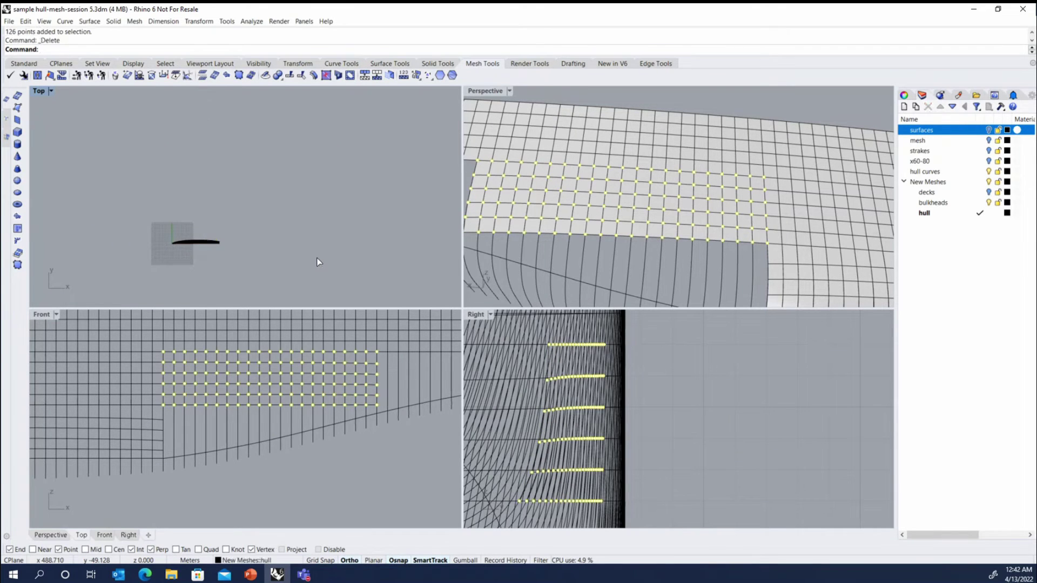
# Join the new patch mesh with the adjoining hull mesh strip and clear the selection.
pyautogui.click(178, 377)
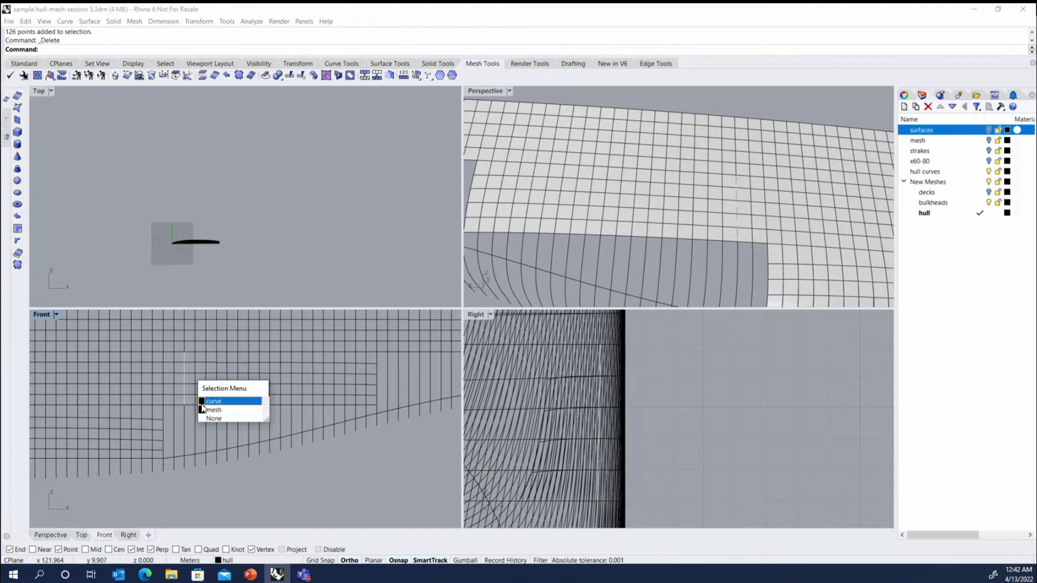
pyautogui.click(205, 402)
pyautogui.keyDown('shift'); pyautogui.click(156, 373); pyautogui.keyUp('shift')
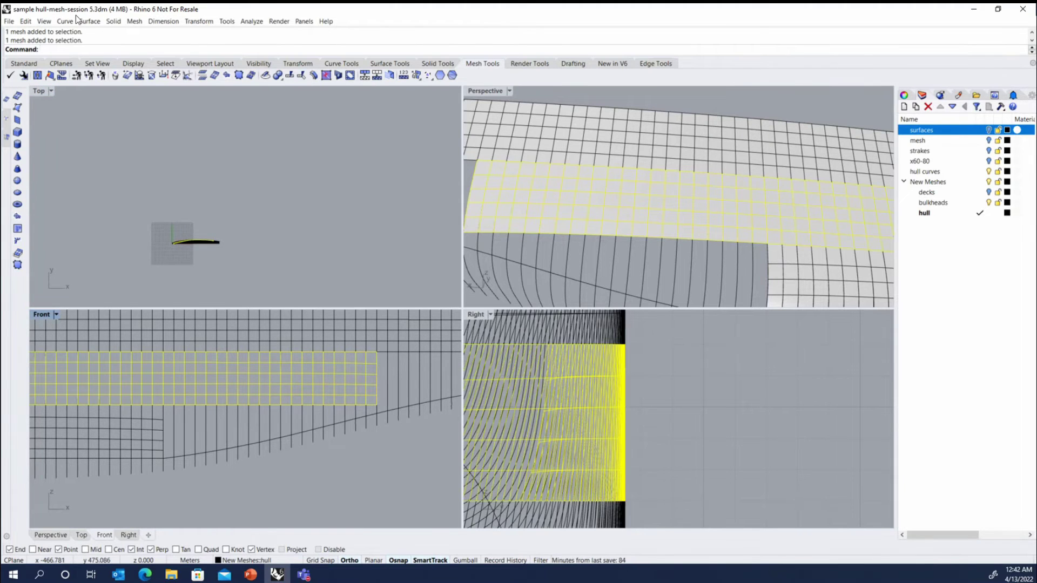
pyautogui.hotkey('ctrl', 'j')
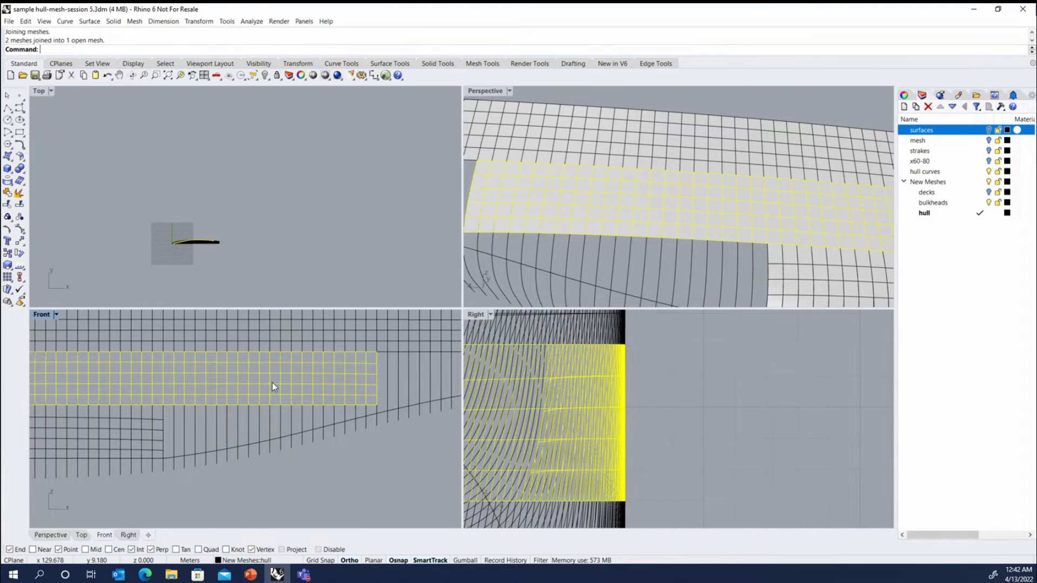
pyautogui.scroll(-2, 229, 431)
pyautogui.press('Escape')
pyautogui.scroll(-2, 229, 427)
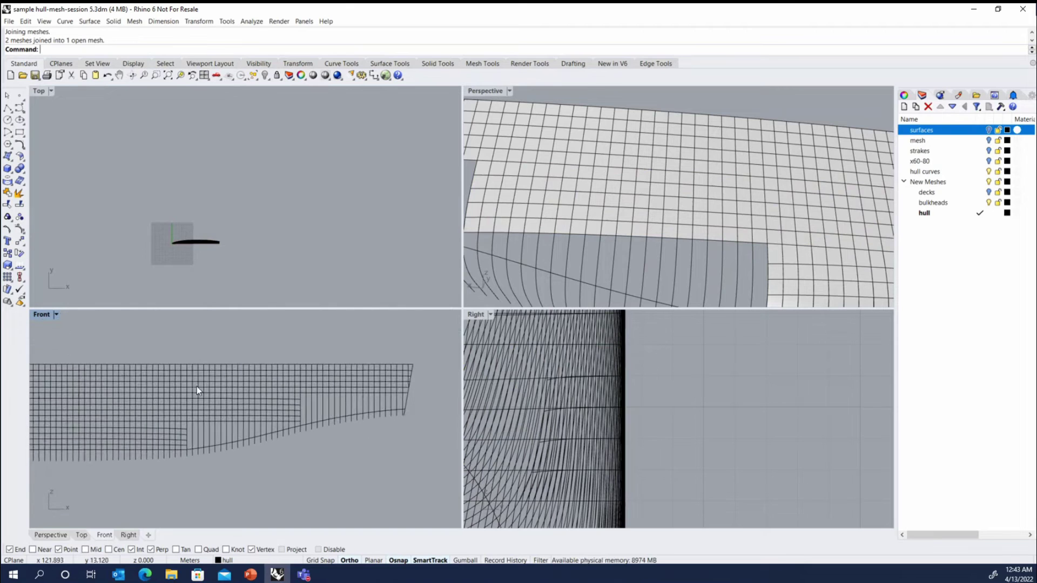
# Group the hull curve segments that lie within the new mesh patch.
pyautogui.moveTo(163, 345); pyautogui.dragTo(303, 423)
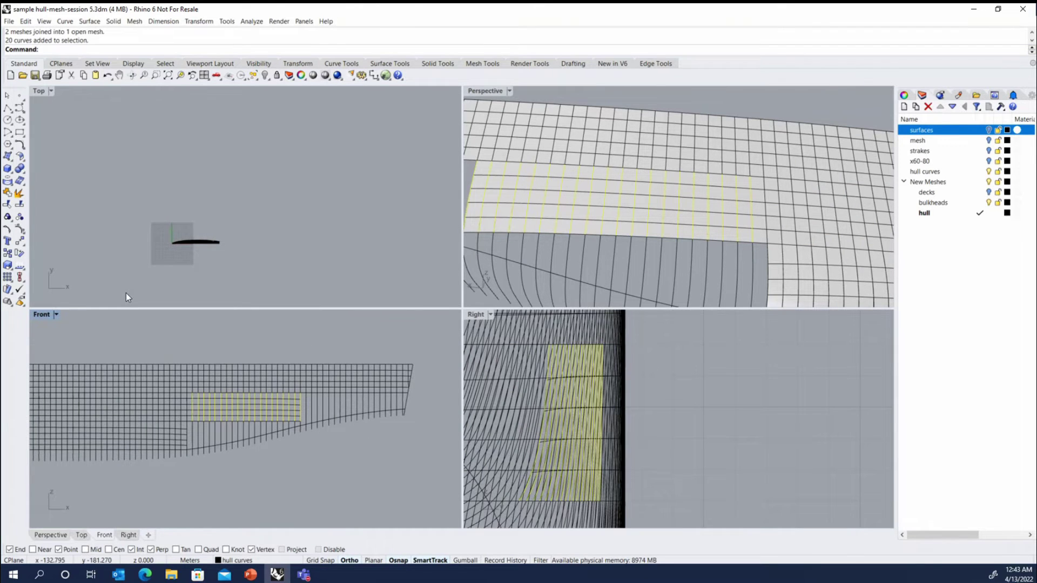
pyautogui.click(20, 218)
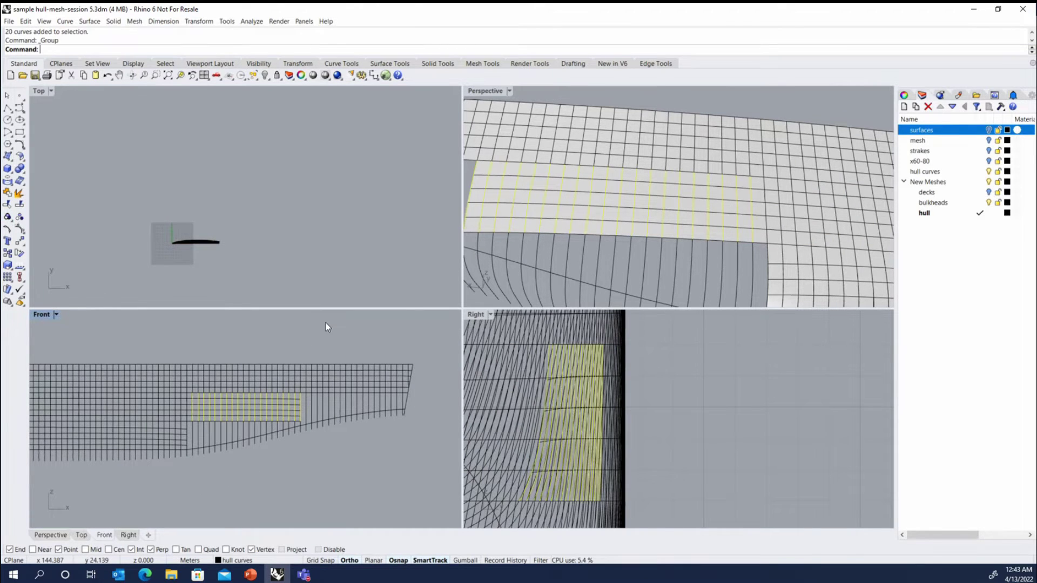
pyautogui.scroll(-5, 594, 189)
pyautogui.scroll(2, 663, 147)
pyautogui.scroll(2, 685, 167)
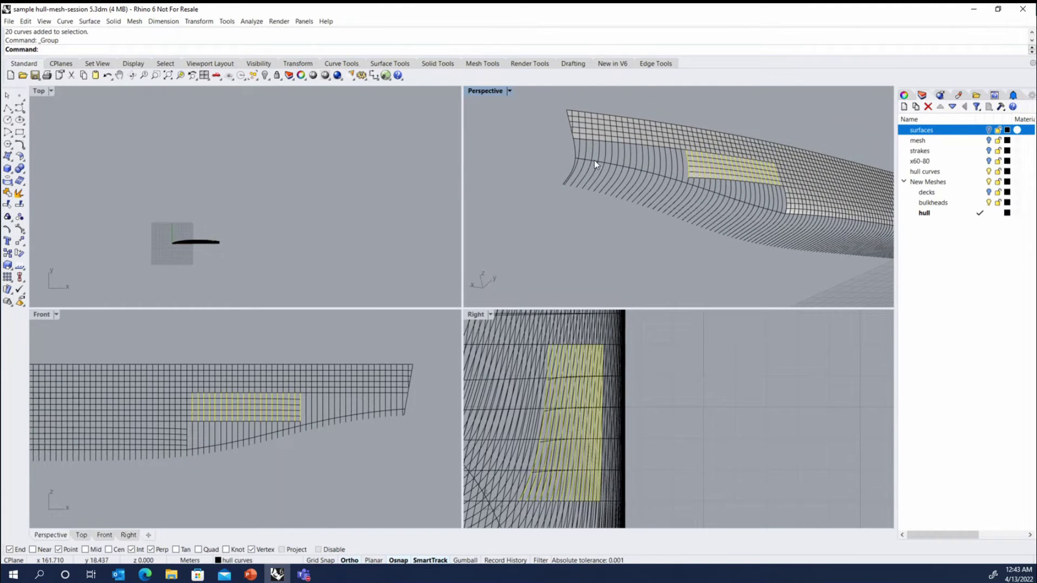
pyautogui.scroll(2, 595, 162)
pyautogui.scroll(1, 727, 162)
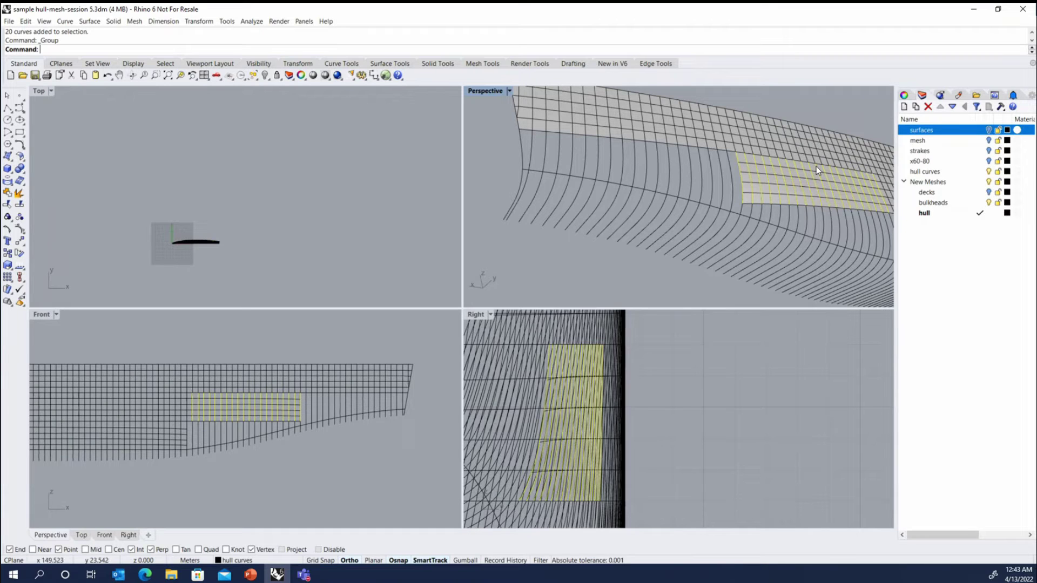
# Turn on the surfaces layer to show the hull surface beneath the hull curves and meshes.
pyautogui.moveTo(788, 170); pyautogui.dragTo(755, 187, button='right')
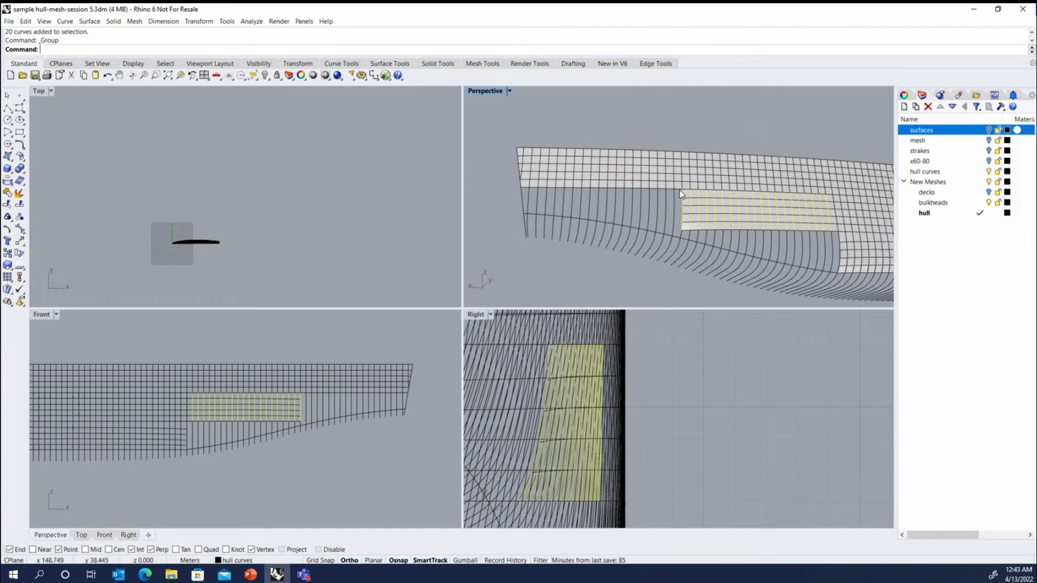
pyautogui.scroll(4, 677, 196)
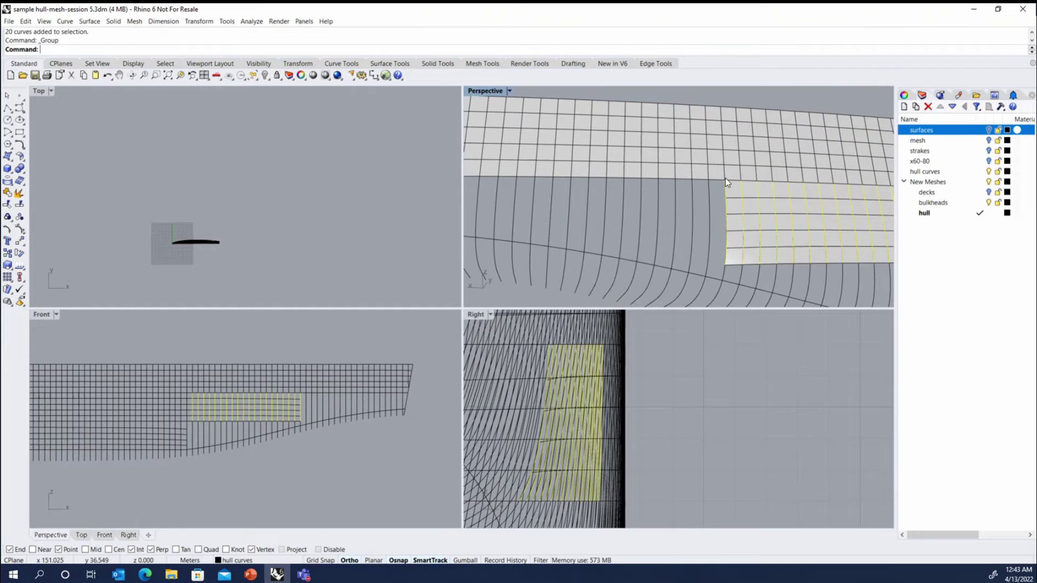
pyautogui.scroll(2, 726, 184)
pyautogui.scroll(-5, 725, 210)
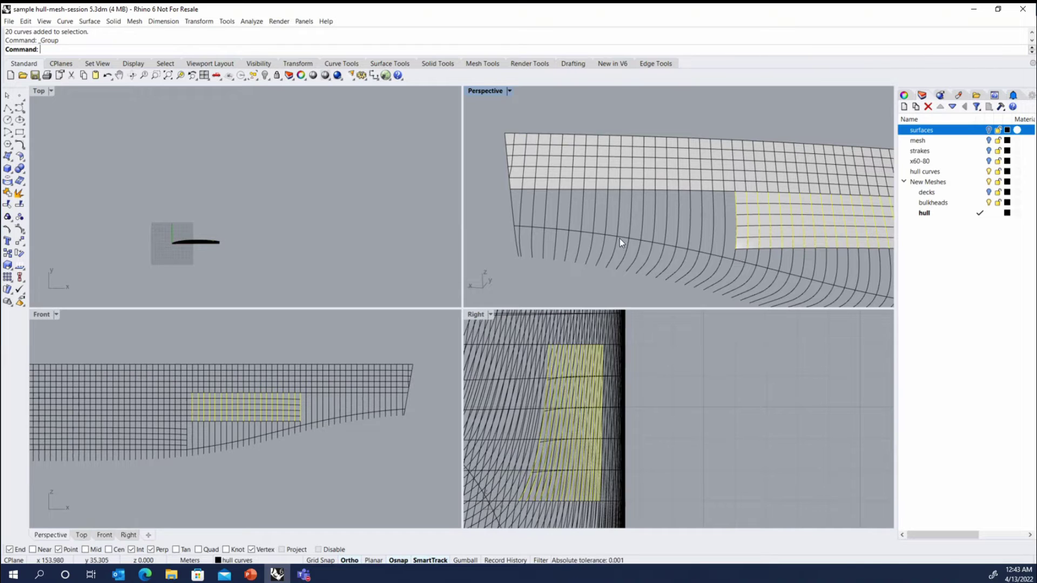
pyautogui.moveTo(610, 230); pyautogui.dragTo(718, 214, button='right')
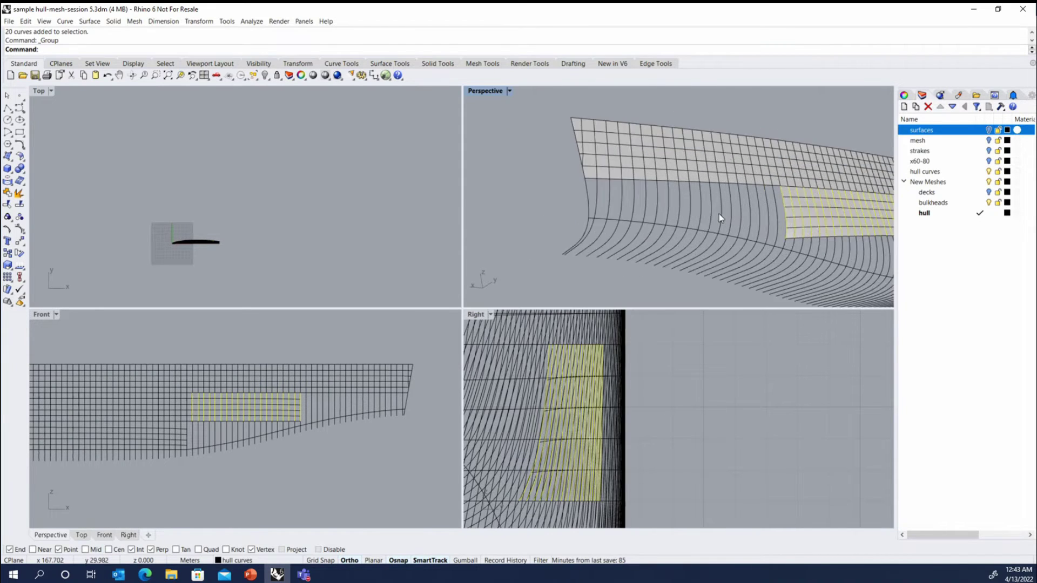
pyautogui.moveTo(782, 213); pyautogui.dragTo(758, 201, button='right')
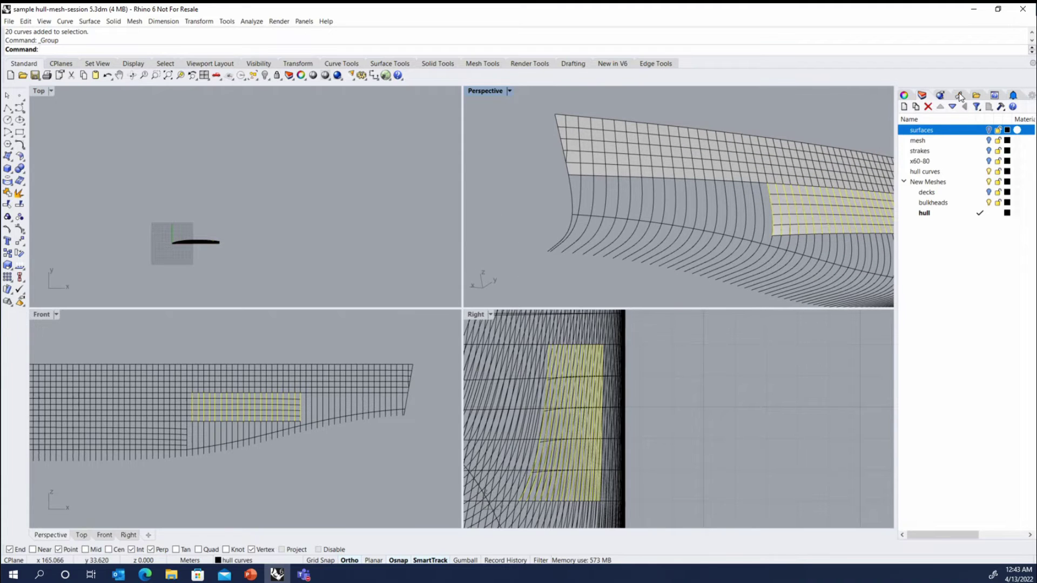
pyautogui.click(990, 130)
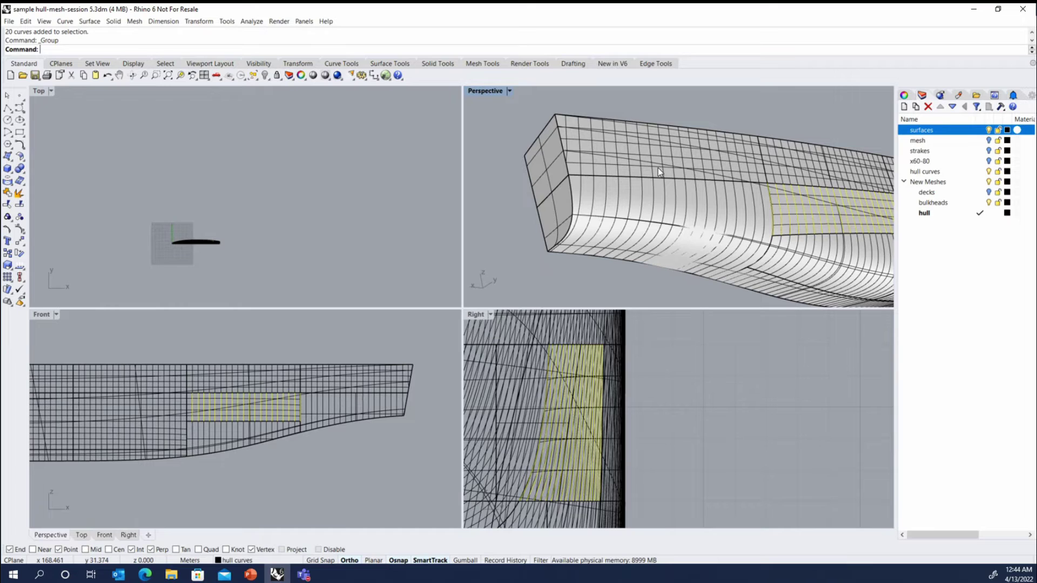
pyautogui.write('Section')
pyautogui.press('Return')
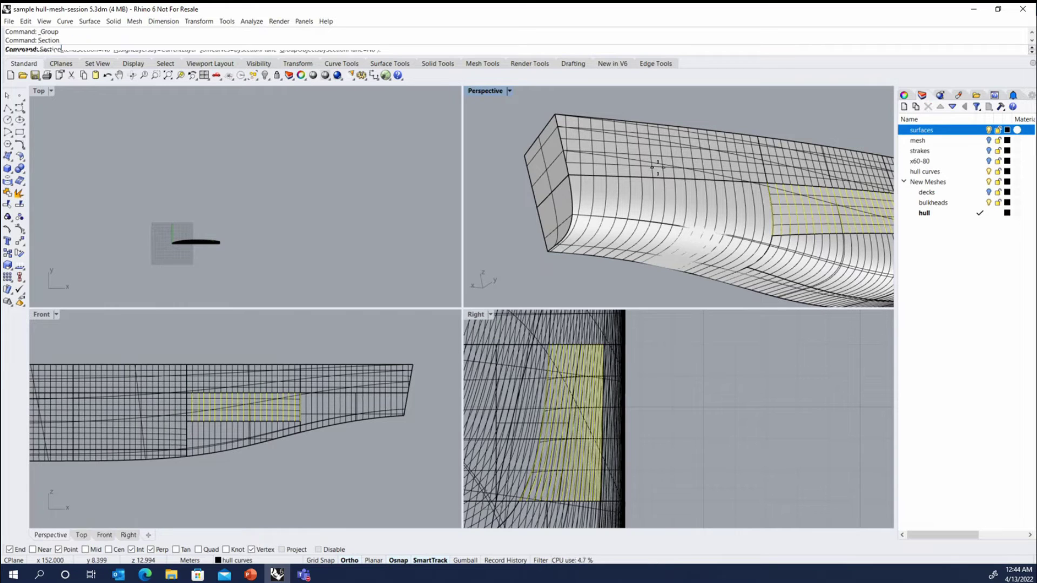
pyautogui.click(765, 184)
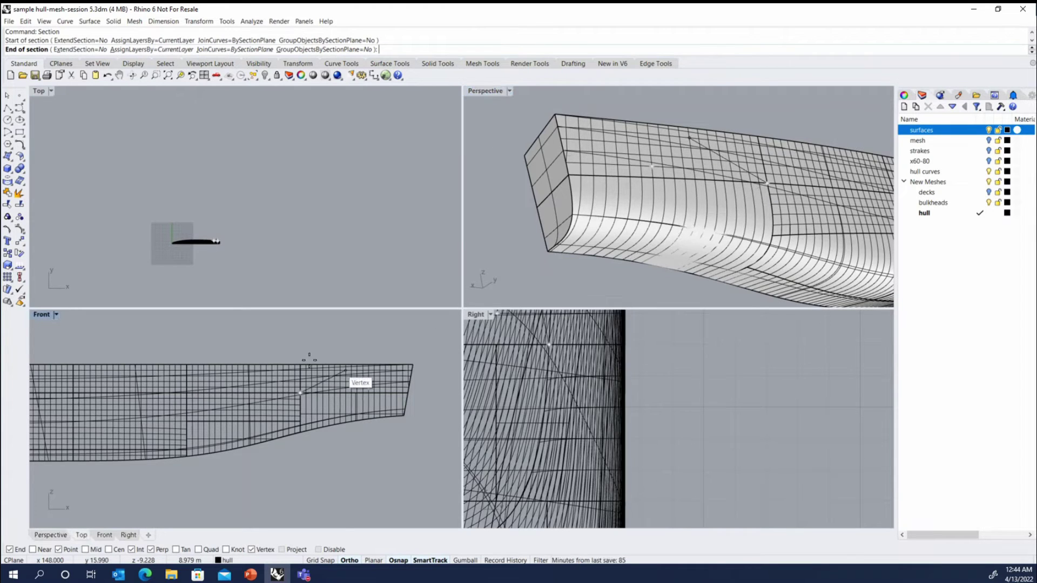
pyautogui.scroll(-1, 245, 379)
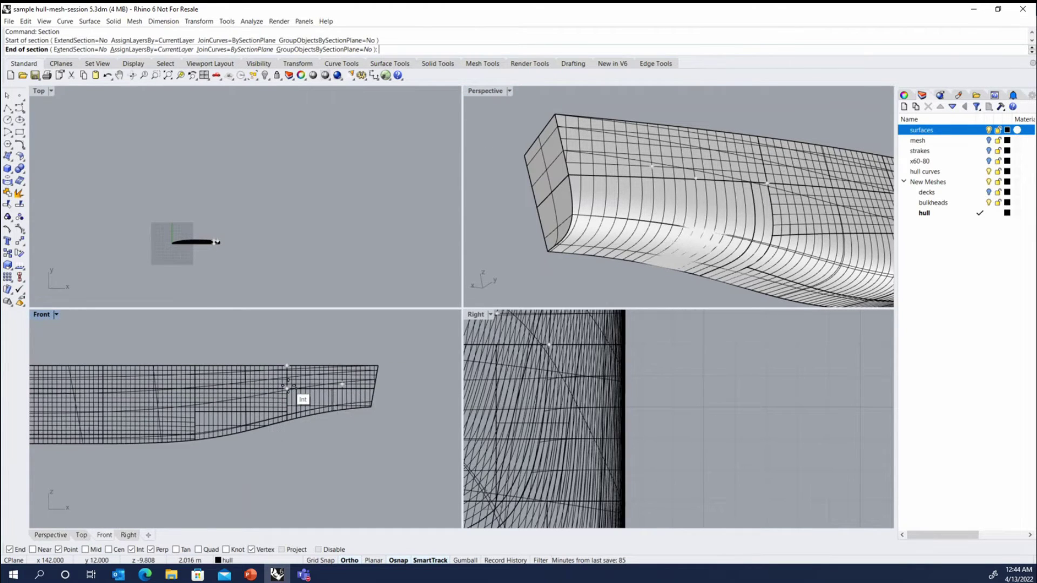
pyautogui.click(427, 397)
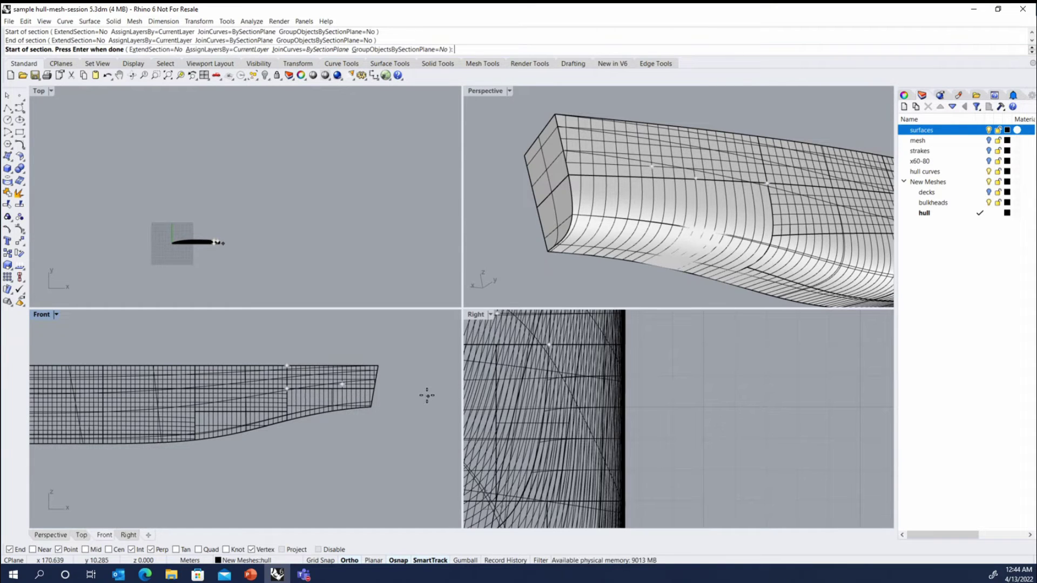
pyautogui.hotkey('ctrl', 'z')
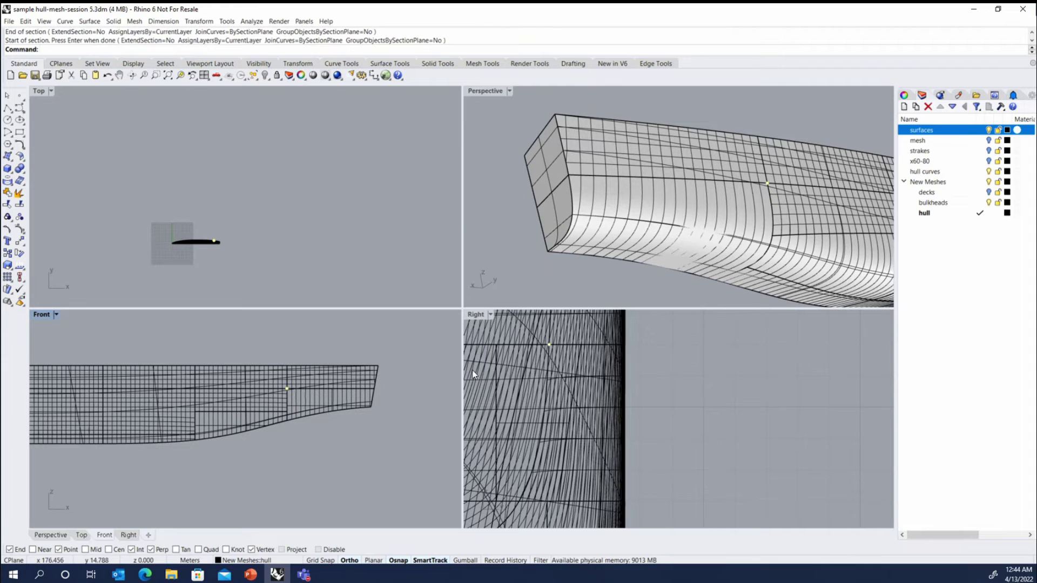
# Section the hull surface horizontally from the upper end corner of the new mesh patch out past the flat end of the hull.
pyautogui.click(590, 224)
pyautogui.scroll(3, 590, 224)
pyautogui.scroll(-3, 590, 225)
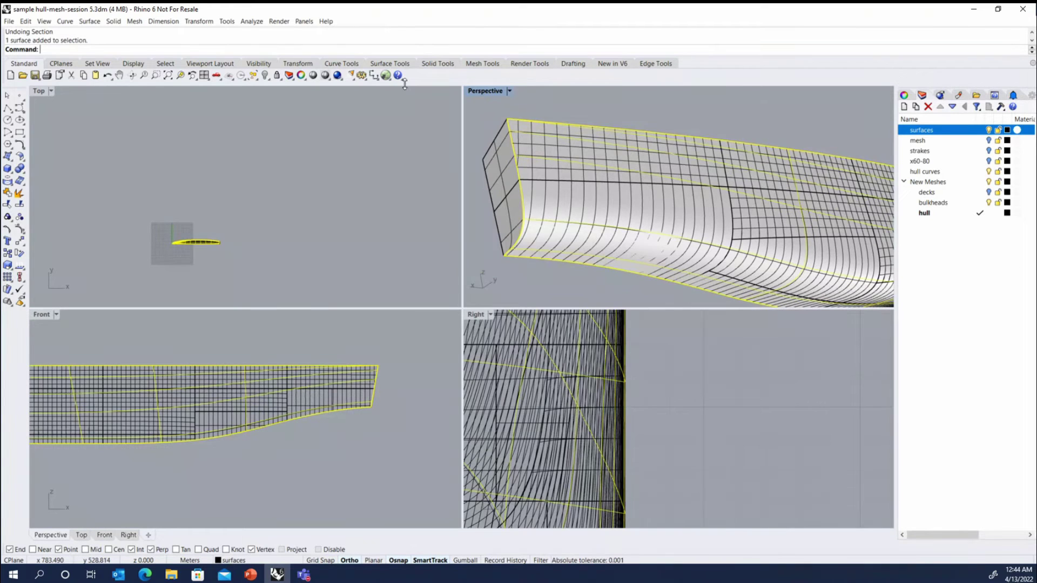
pyautogui.rightClick(408, 47)
pyautogui.click(438, 89)
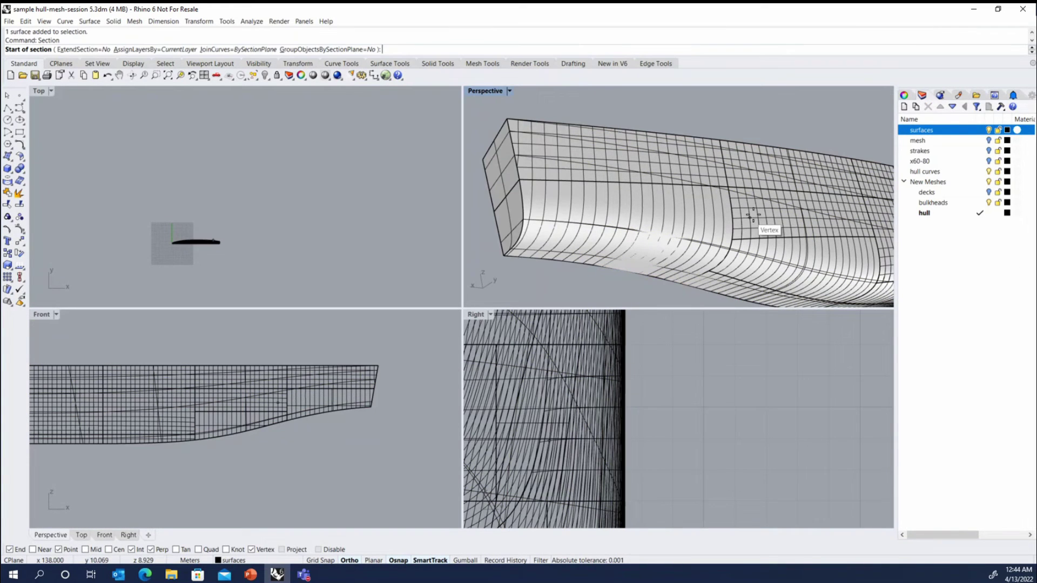
pyautogui.click(727, 185)
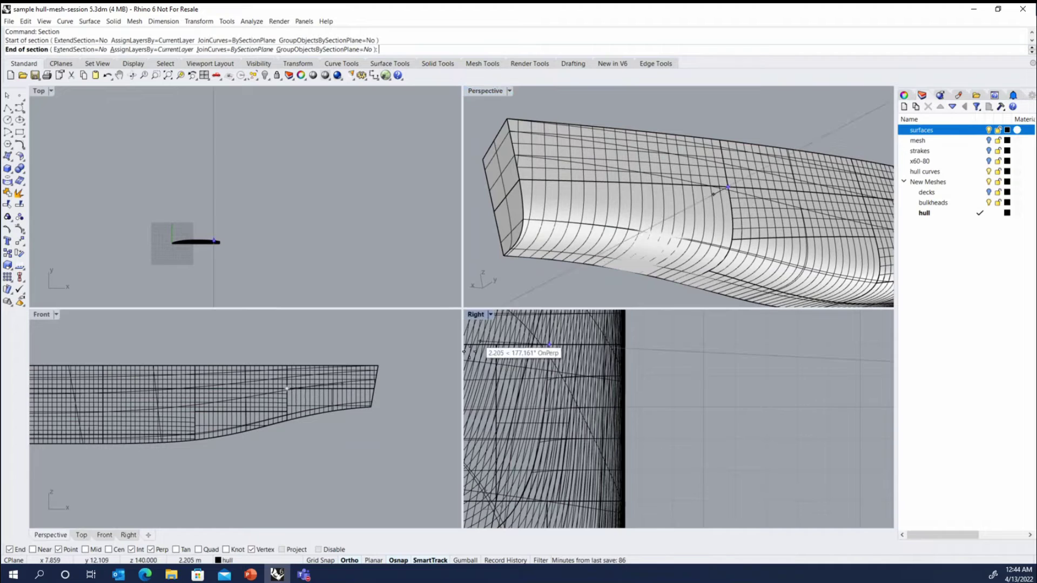
pyautogui.click(441, 390)
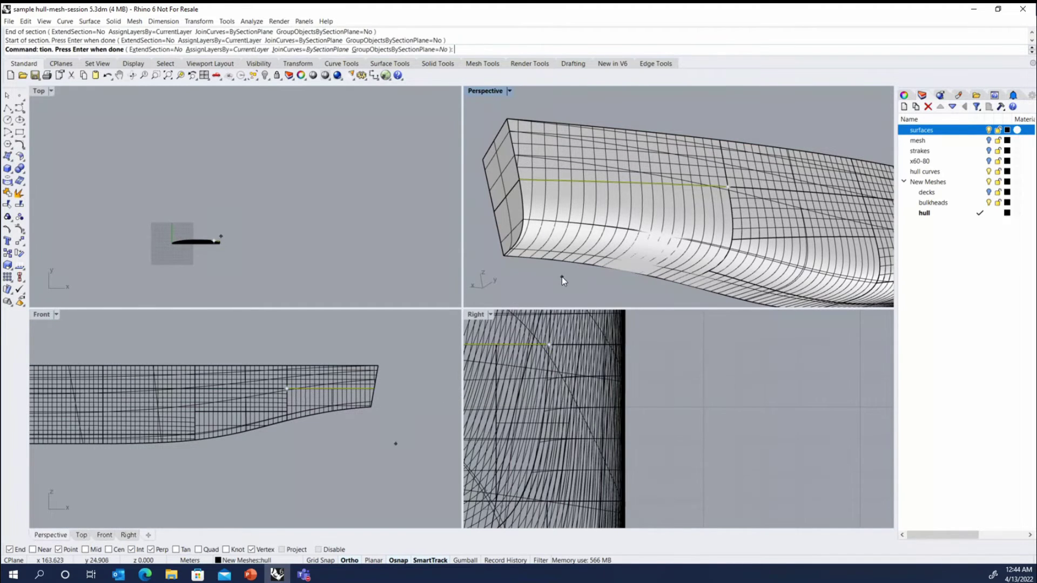
pyautogui.press('Return')
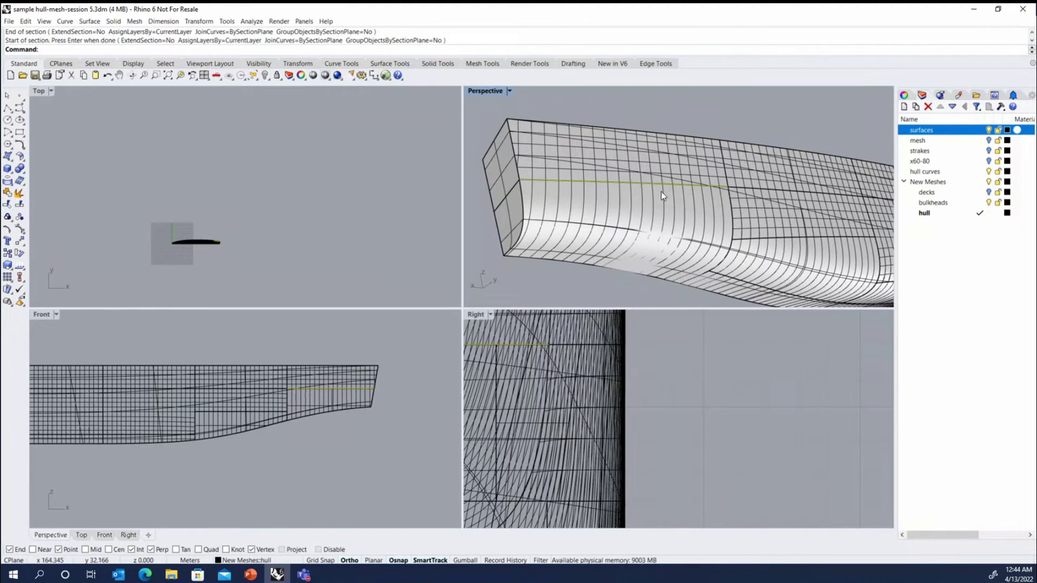
# Offset the section curve on the hull surface with OffsetCrvOnSrf, using through points at the vertices along the patch's end edge.
pyautogui.click(65, 22)
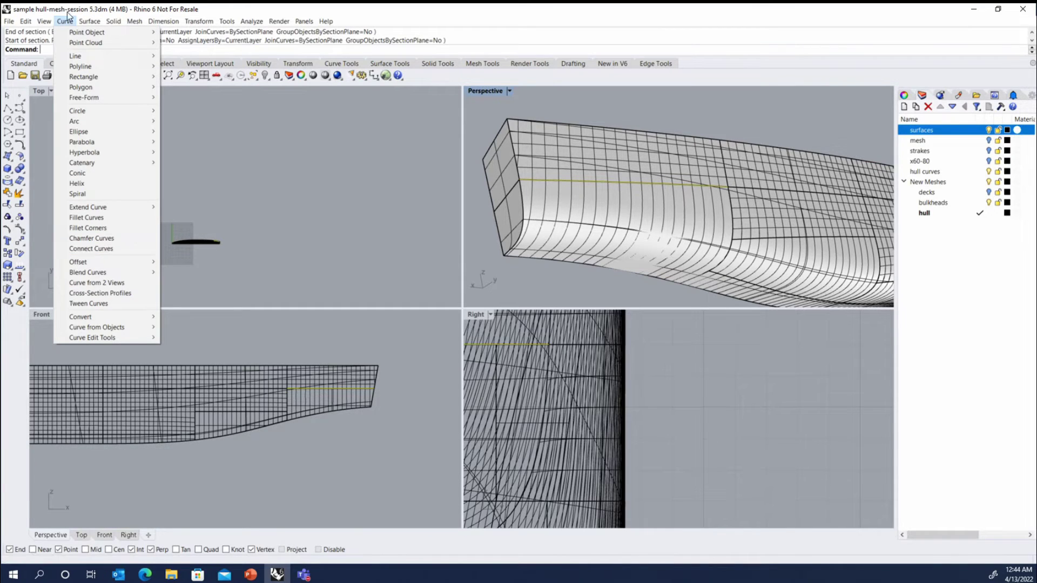
pyautogui.moveTo(89, 262)
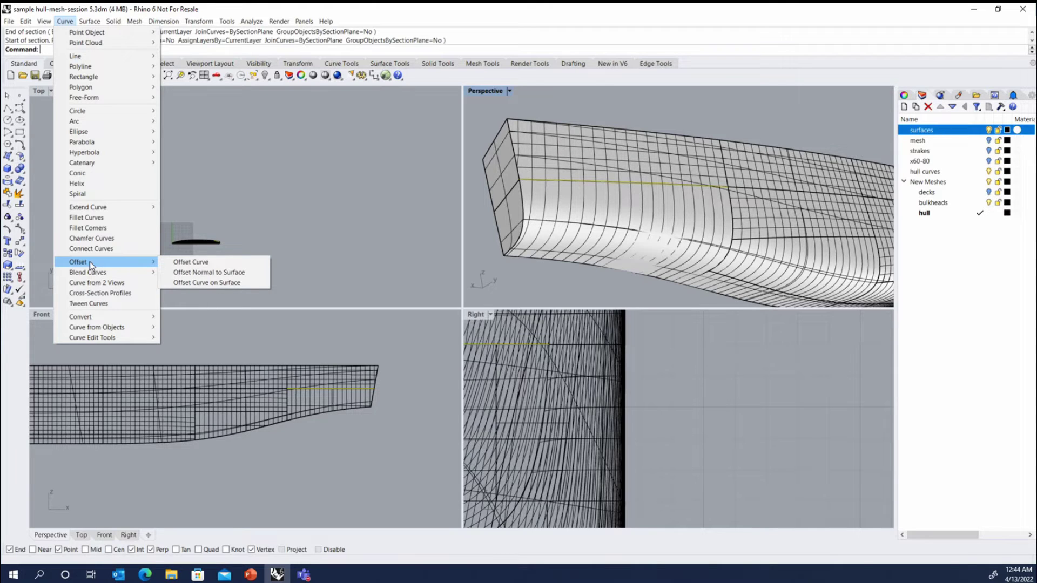
pyautogui.click(193, 283)
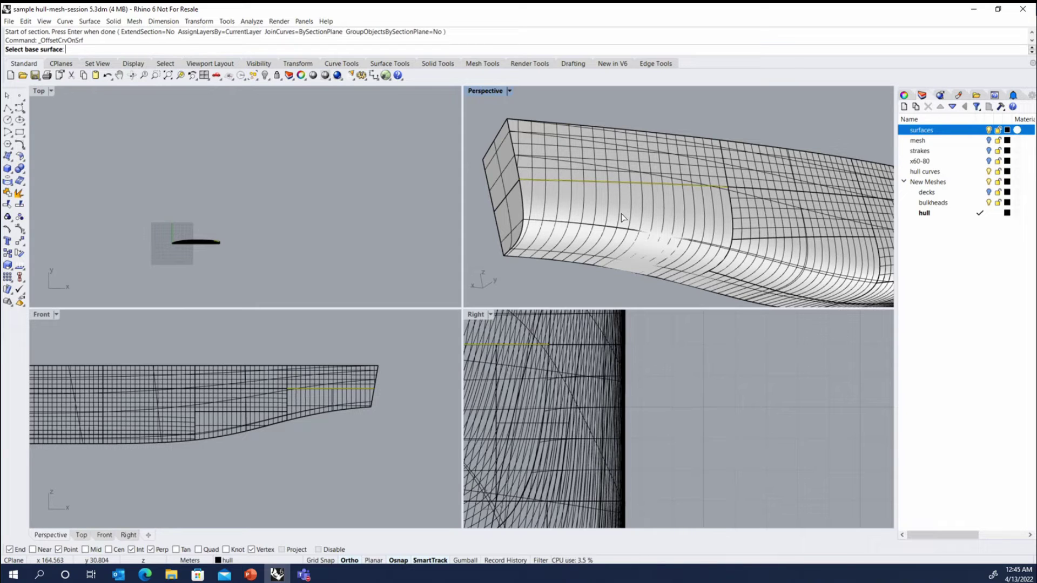
pyautogui.click(567, 205)
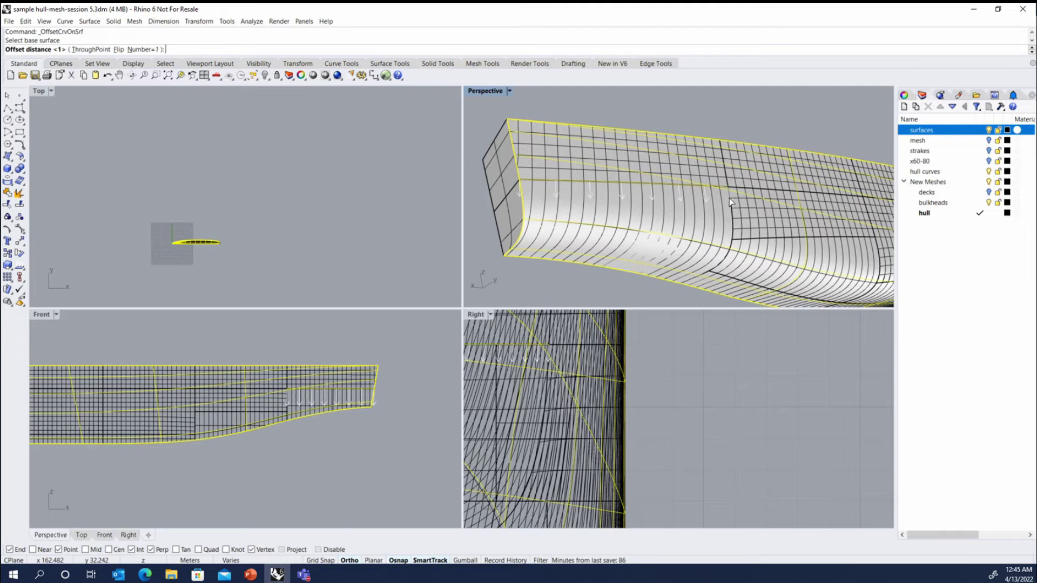
pyautogui.click(86, 50)
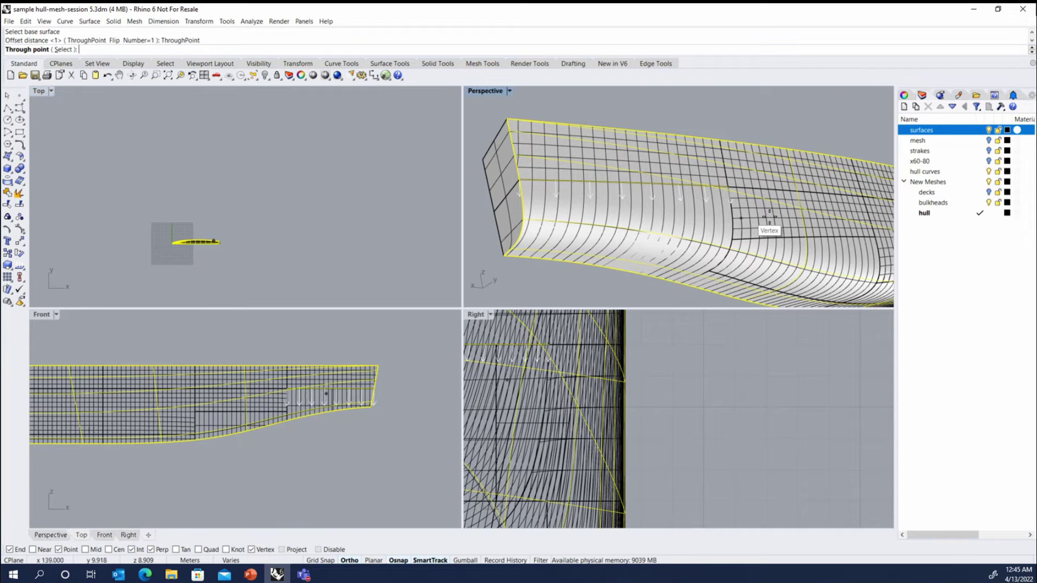
pyautogui.scroll(5, 751, 194)
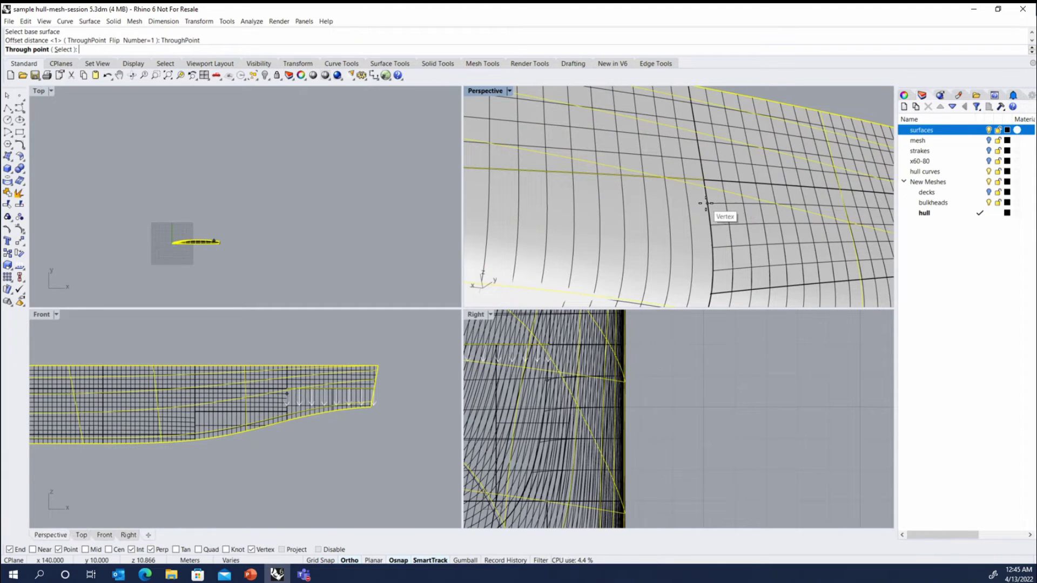
pyautogui.click(707, 202)
pyautogui.scroll(-5, 708, 205)
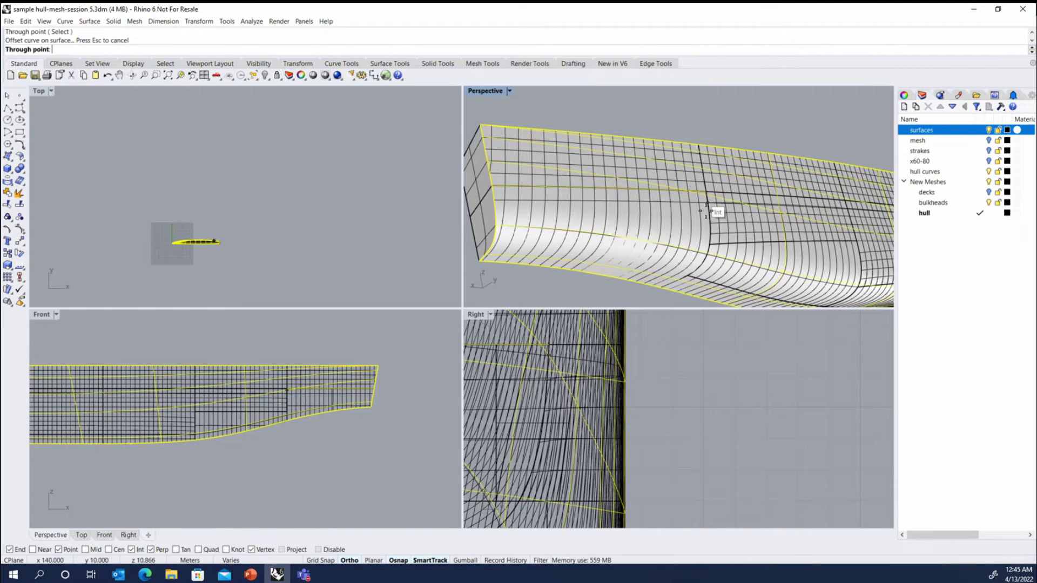
pyautogui.click(707, 247)
pyautogui.scroll(-2, 706, 247)
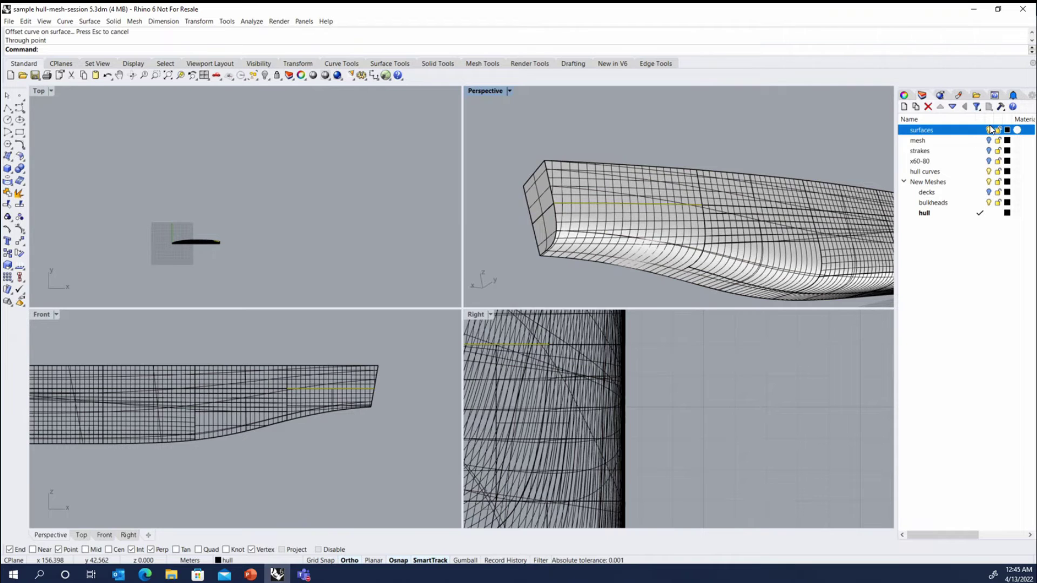
# Hide the surfaces layer so only the hull curves, offset curves and meshes remain.
pyautogui.scroll(2, 719, 216)
pyautogui.scroll(3, 681, 198)
pyautogui.moveTo(681, 198); pyautogui.dragTo(675, 200, button='right')
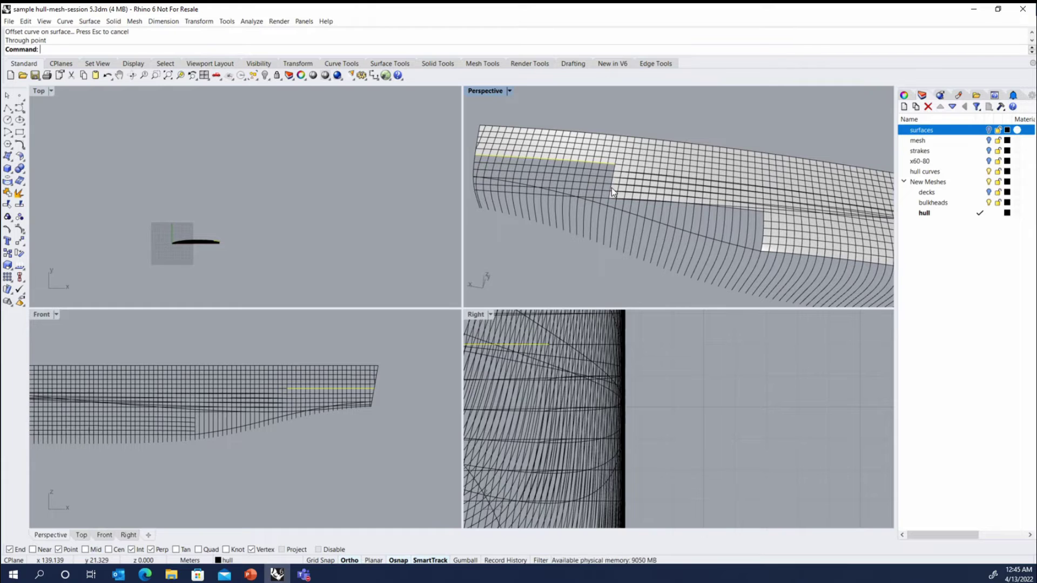
pyautogui.moveTo(611, 186); pyautogui.dragTo(611, 180, button='right')
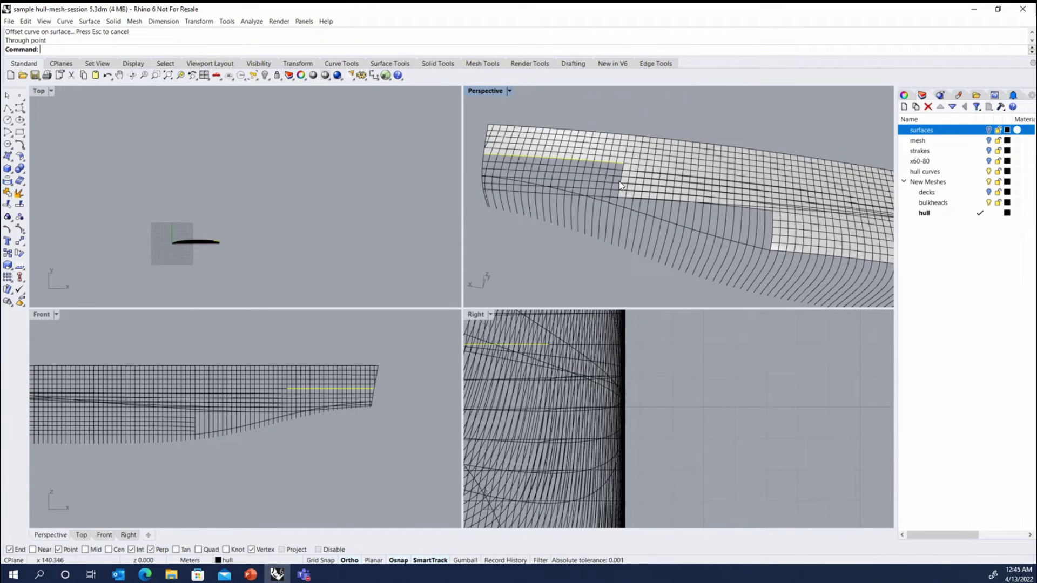
# Select the hull curves beyond the patch together with the offset curves and create their intersection points with Intersect.
pyautogui.scroll(3, 605, 178)
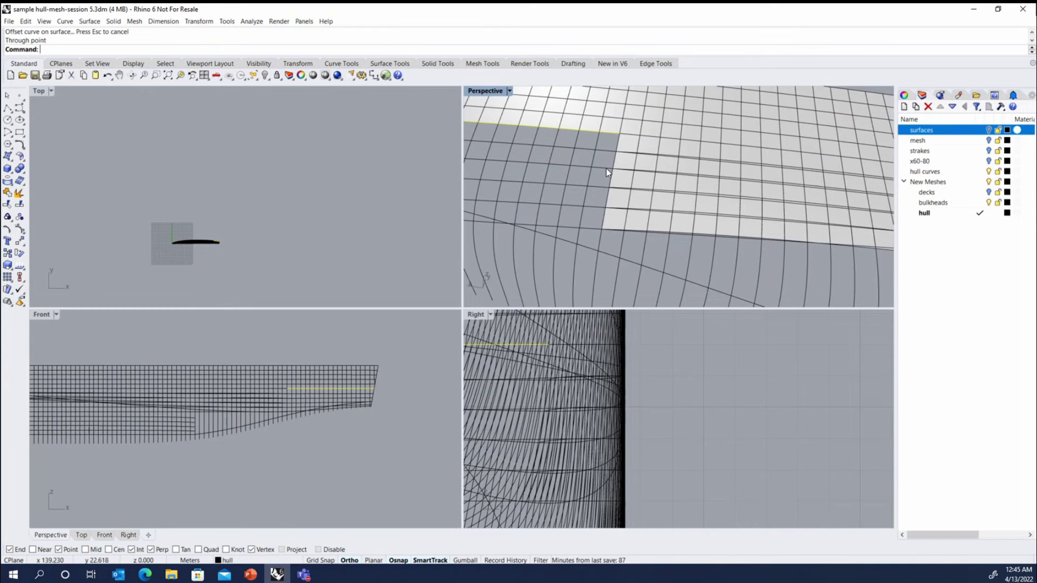
pyautogui.scroll(-2, 606, 167)
pyautogui.click(602, 154)
pyautogui.scroll(3, 563, 267)
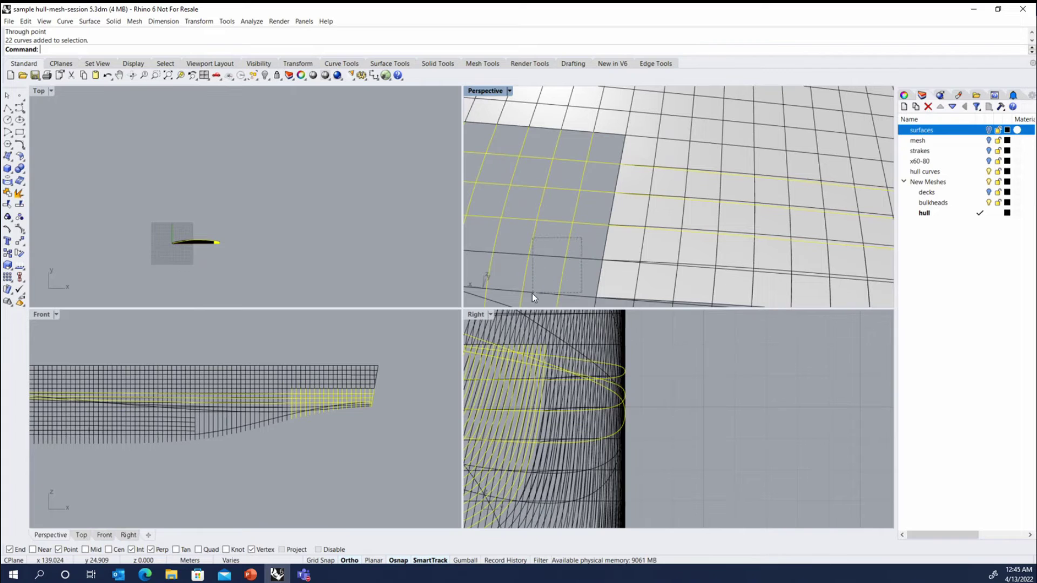
pyautogui.moveTo(532, 293); pyautogui.dragTo(533, 292)
pyautogui.scroll(-4, 577, 212)
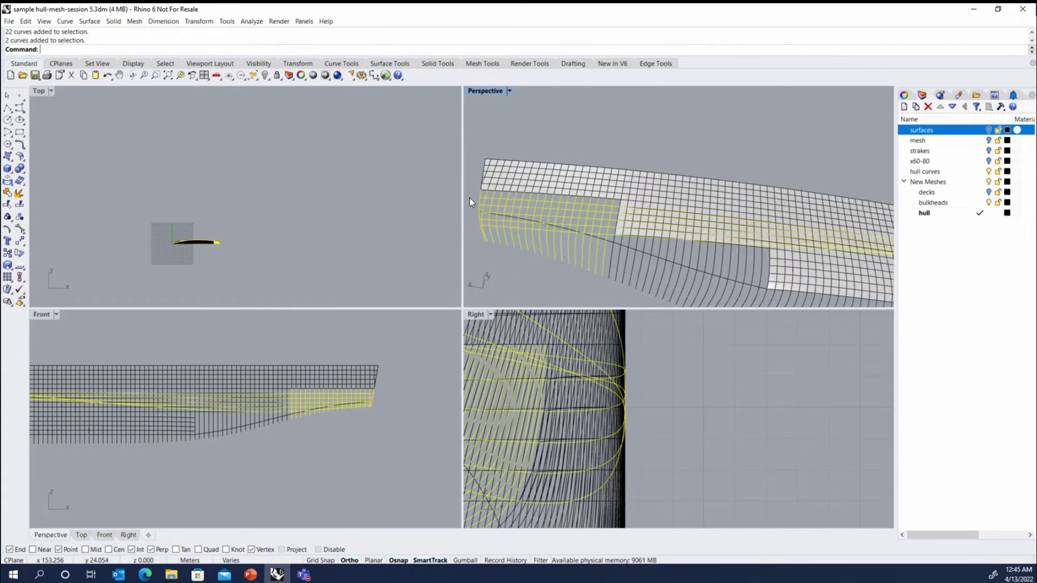
pyautogui.scroll(2, 525, 197)
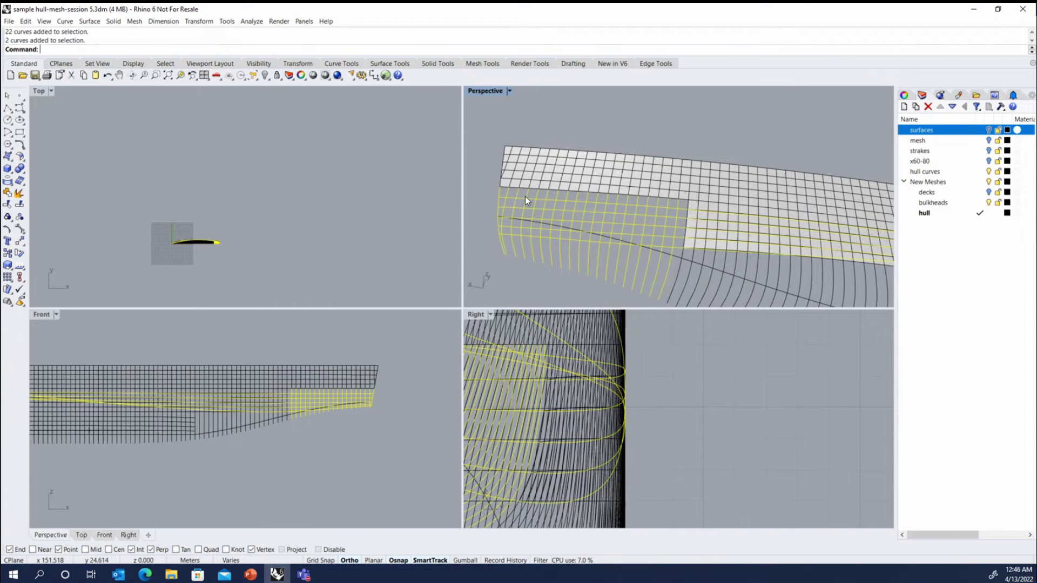
pyautogui.write('Intersect')
pyautogui.press('Return')
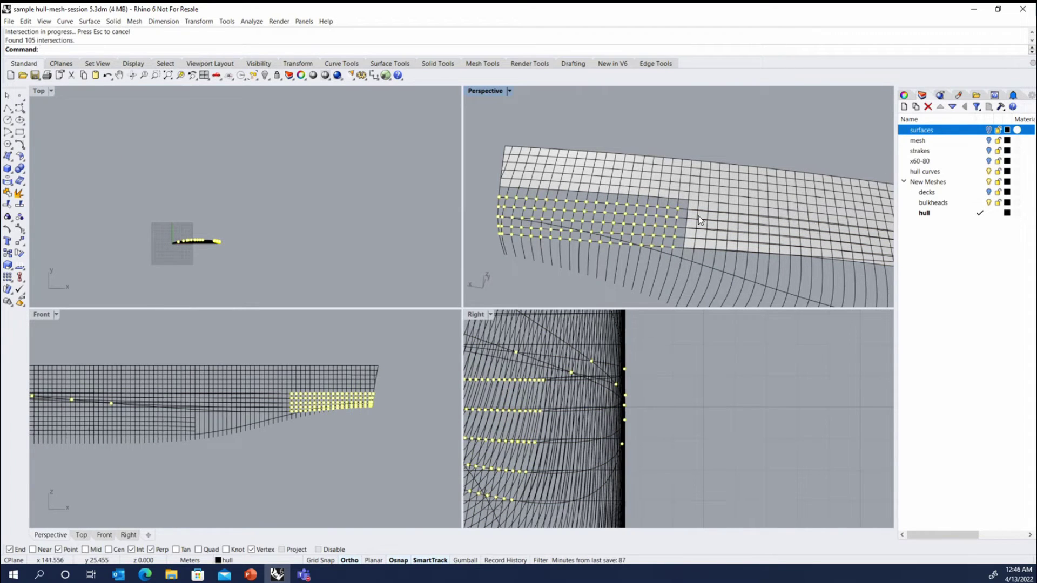
# Examine the intersection points in the unmeshed area beside the patch and the stray points farther along the hull.
pyautogui.scroll(2, 699, 216)
pyautogui.scroll(3, 588, 210)
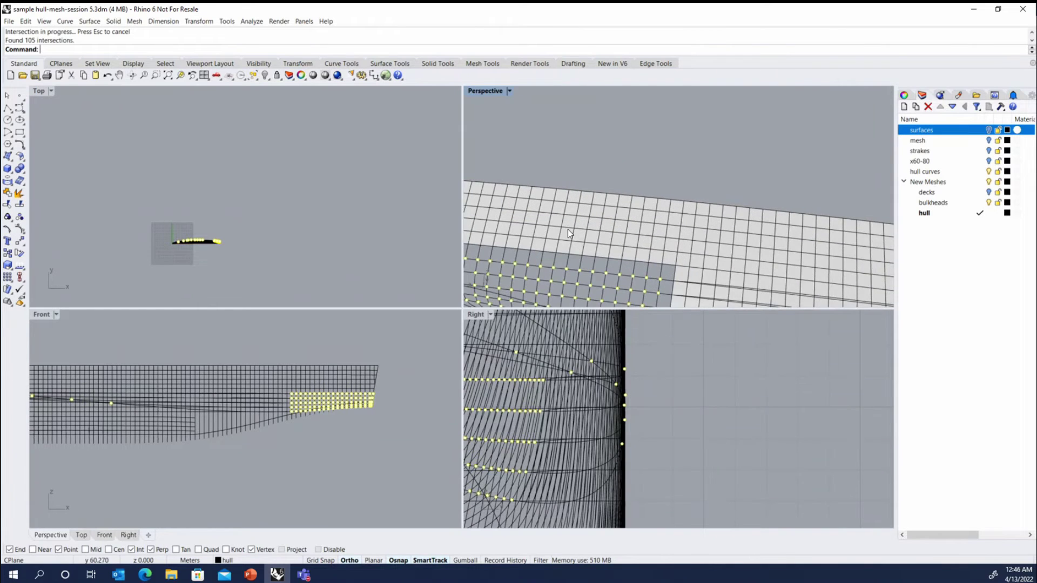
pyautogui.scroll(-4, 582, 219)
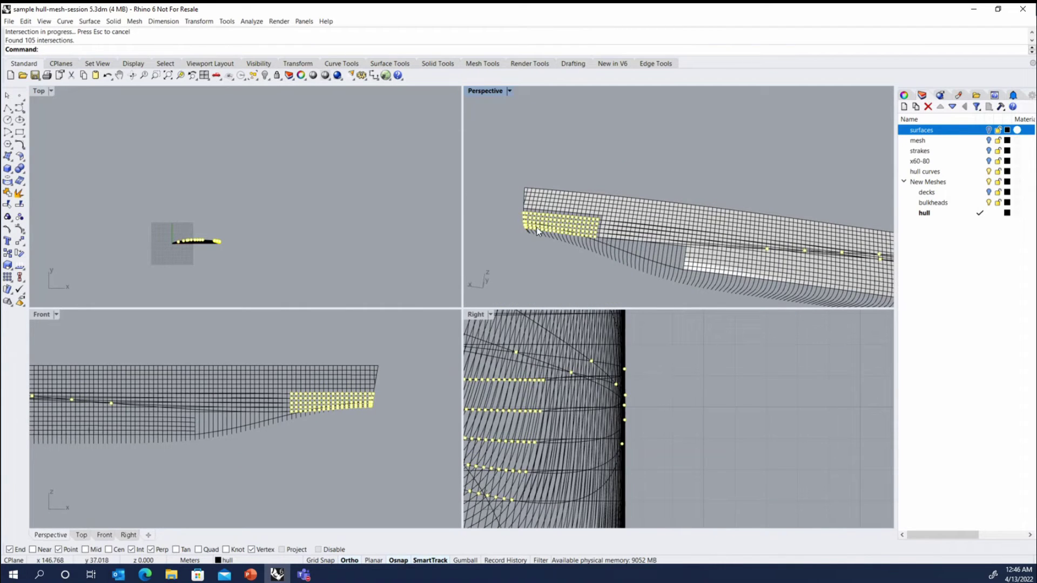
pyautogui.scroll(2, 536, 227)
pyautogui.scroll(-1, 516, 218)
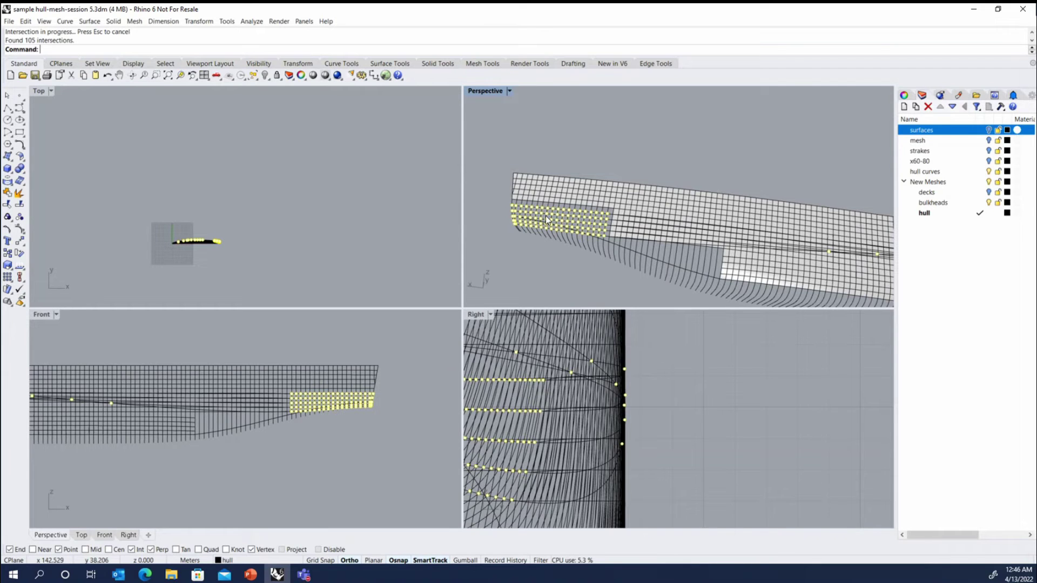
pyautogui.moveTo(545, 216)
pyautogui.mouseDown(button='right')
pyautogui.moveTo(852, 257)
pyautogui.moveTo(566, 216)
pyautogui.mouseUp(button='right')
pyautogui.scroll(2, 872, 253)
pyautogui.scroll(3, 528, 184)
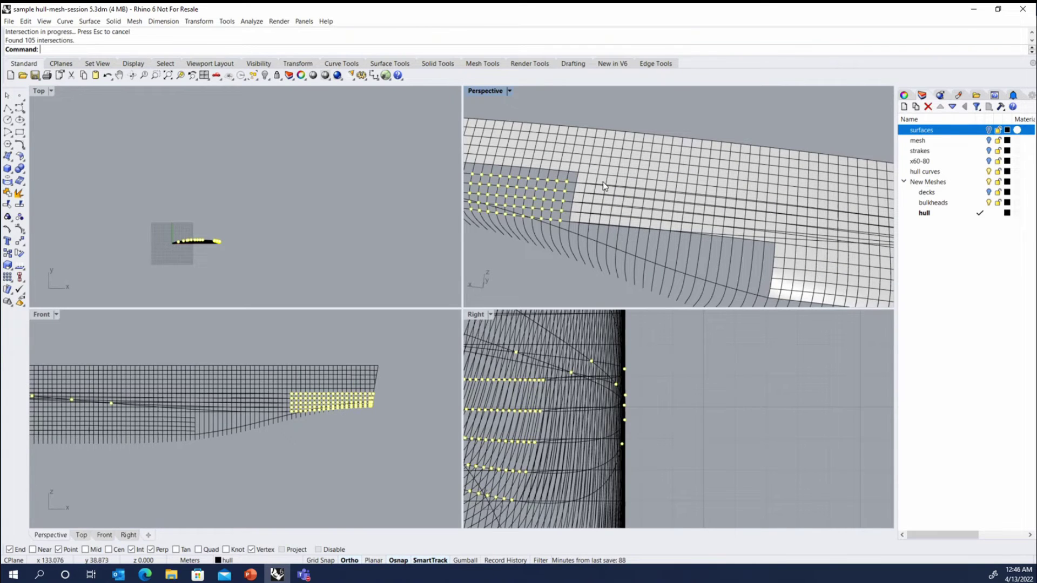
# Delete the stray intersection points farther along the hull, keeping the point grid in the unmeshed area beside the patch.
pyautogui.scroll(-3, 638, 196)
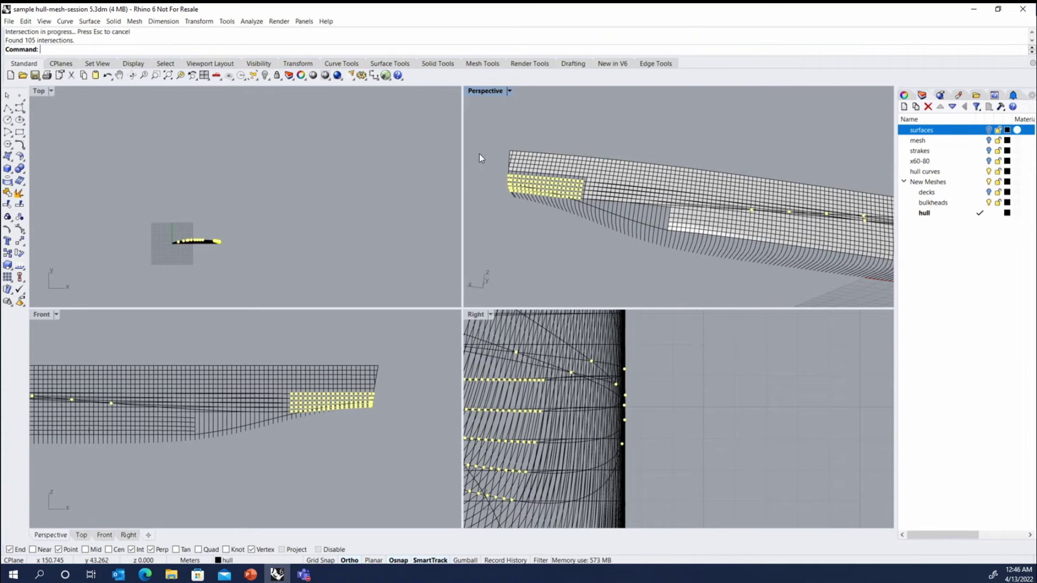
pyautogui.keyDown('ctrl'); pyautogui.moveTo(482, 151); pyautogui.dragTo(602, 212); pyautogui.keyUp('ctrl')
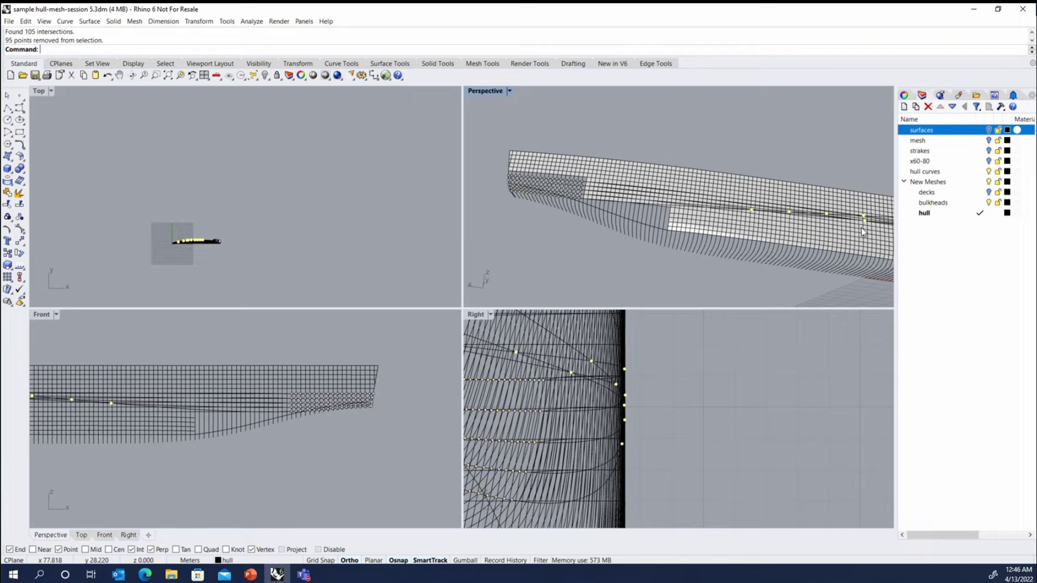
pyautogui.scroll(-3, 773, 171)
pyautogui.press('Delete')
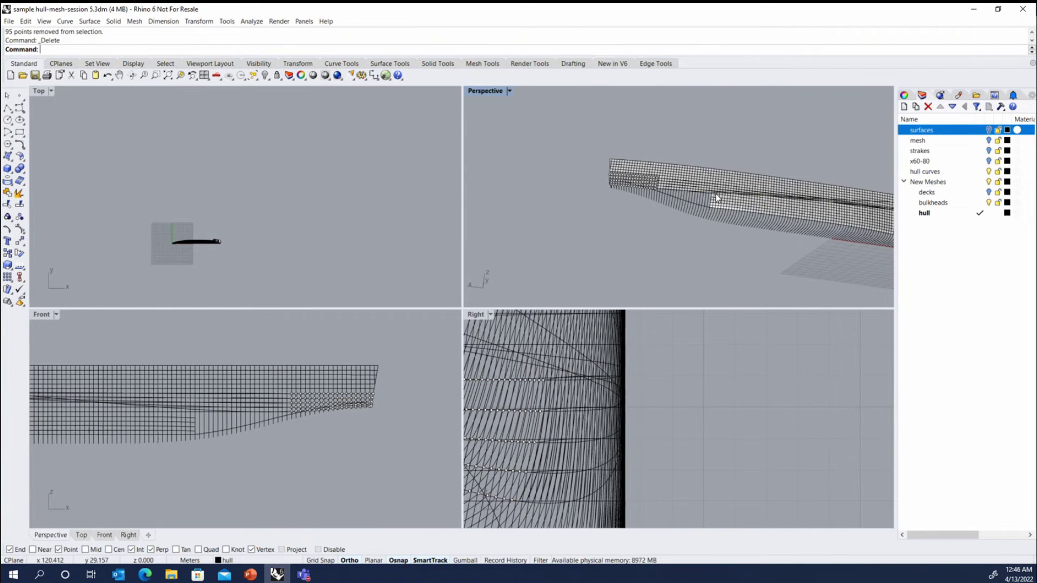
# Delete the intersection points lying below the sloping hull curve at the extreme end of the hull.
pyautogui.scroll(5, 626, 176)
pyautogui.scroll(5, 626, 176)
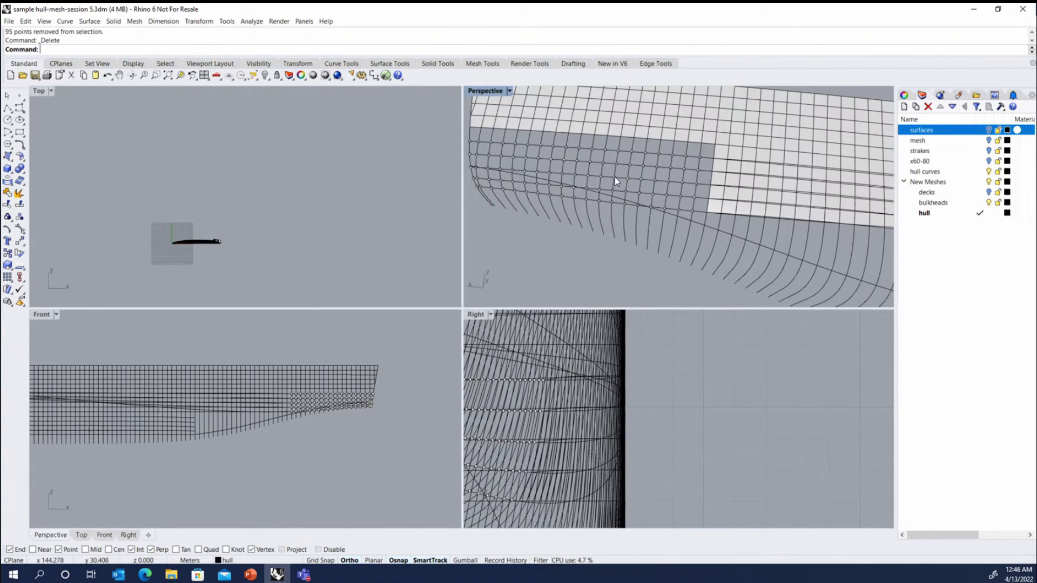
pyautogui.moveTo(581, 254); pyautogui.dragTo(560, 188, button='right')
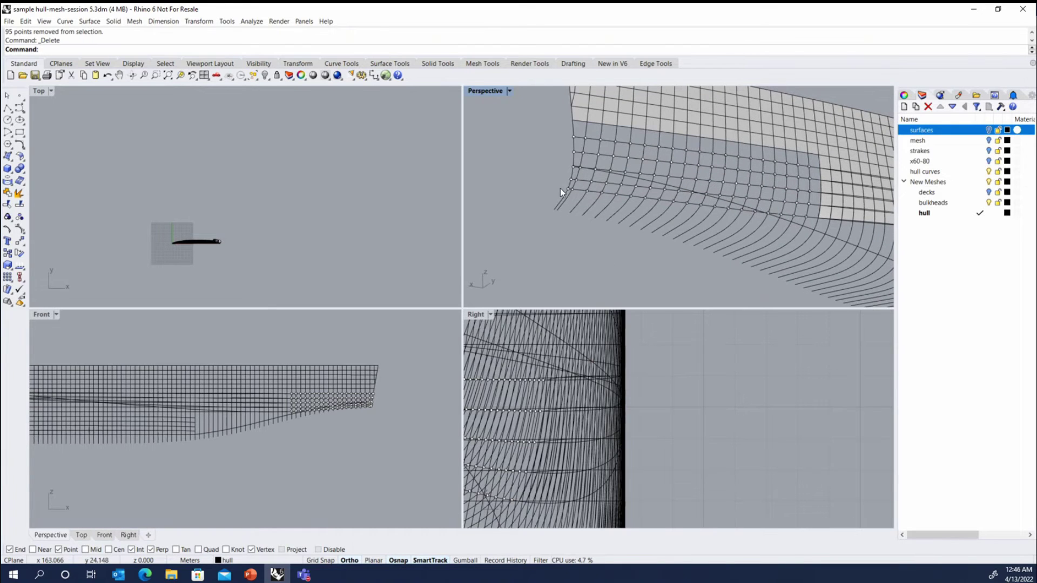
pyautogui.moveTo(596, 199); pyautogui.dragTo(566, 176)
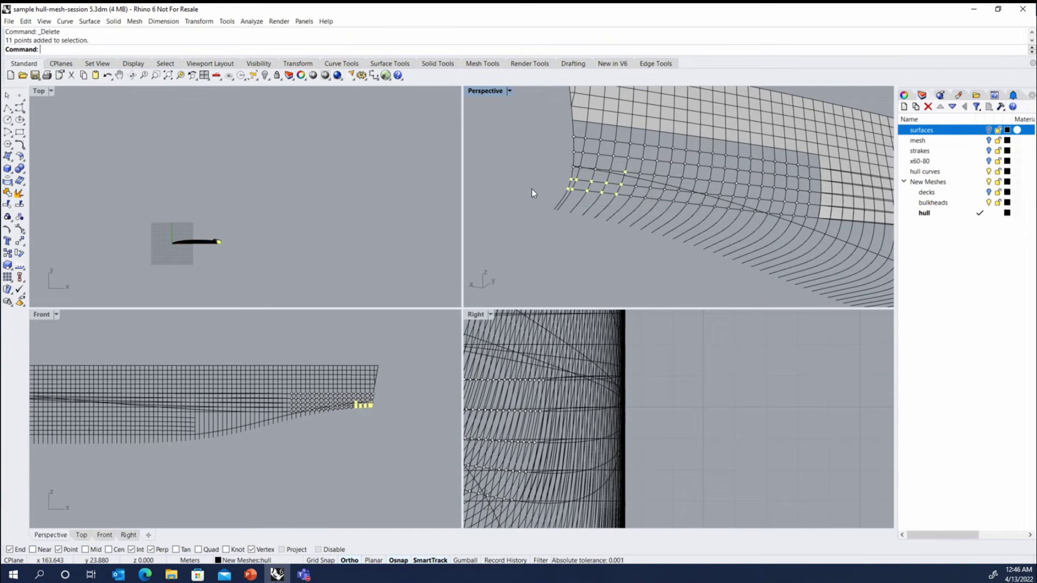
pyautogui.moveTo(531, 189); pyautogui.dragTo(541, 210, button='right')
pyautogui.scroll(5, 611, 149)
pyautogui.scroll(-7, 643, 166)
pyautogui.moveTo(648, 167); pyautogui.dragTo(742, 229, button='right')
pyautogui.scroll(3, 536, 222)
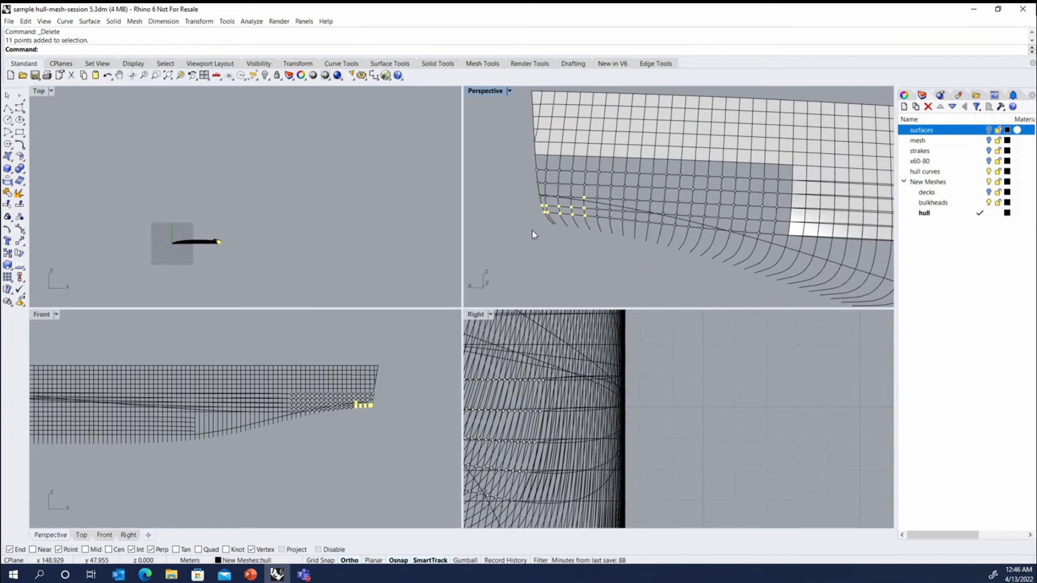
pyautogui.click(527, 232)
pyautogui.moveTo(527, 232); pyautogui.dragTo(645, 193)
pyautogui.press('Delete')
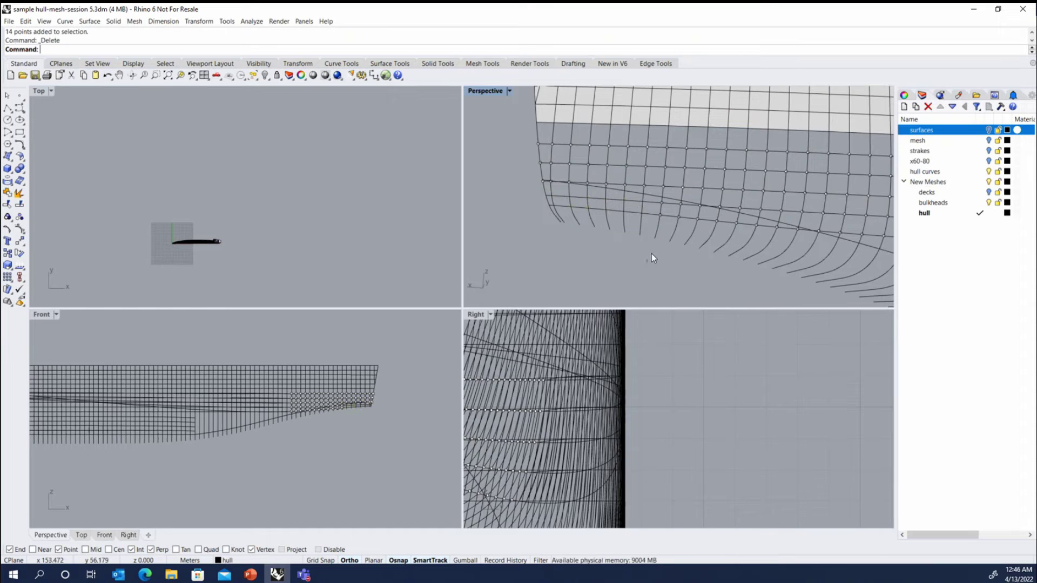
# Delete the remaining intersection points below the sloping hull curve, working from the hull's end toward the meshed patch.
pyautogui.moveTo(651, 254); pyautogui.dragTo(708, 200)
pyautogui.press('Delete')
pyautogui.moveTo(688, 284); pyautogui.dragTo(778, 224)
pyautogui.press('Delete')
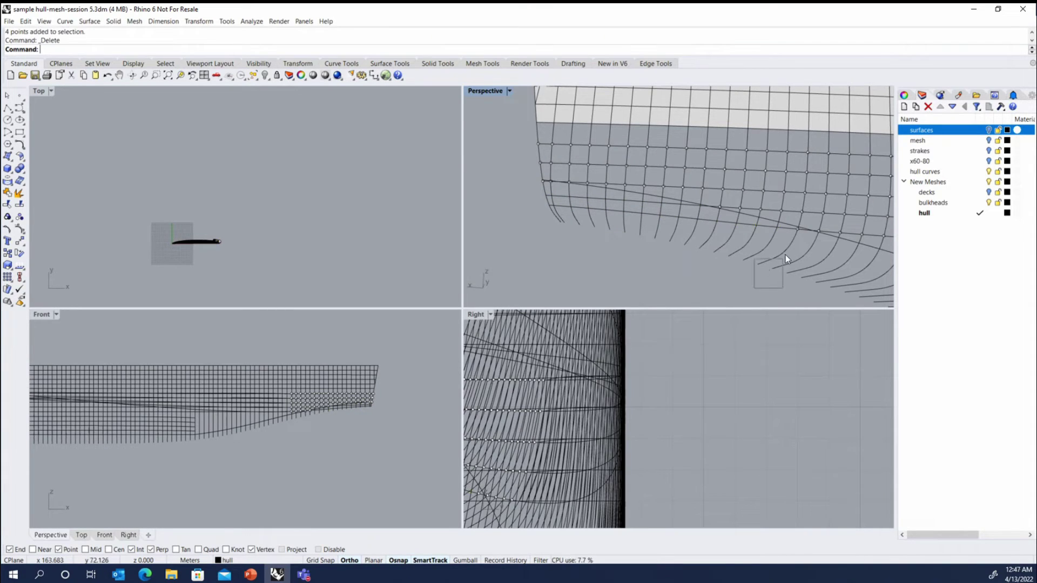
pyautogui.click(805, 235)
pyautogui.scroll(-3, 770, 244)
pyautogui.press('Delete')
pyautogui.scroll(3, 664, 211)
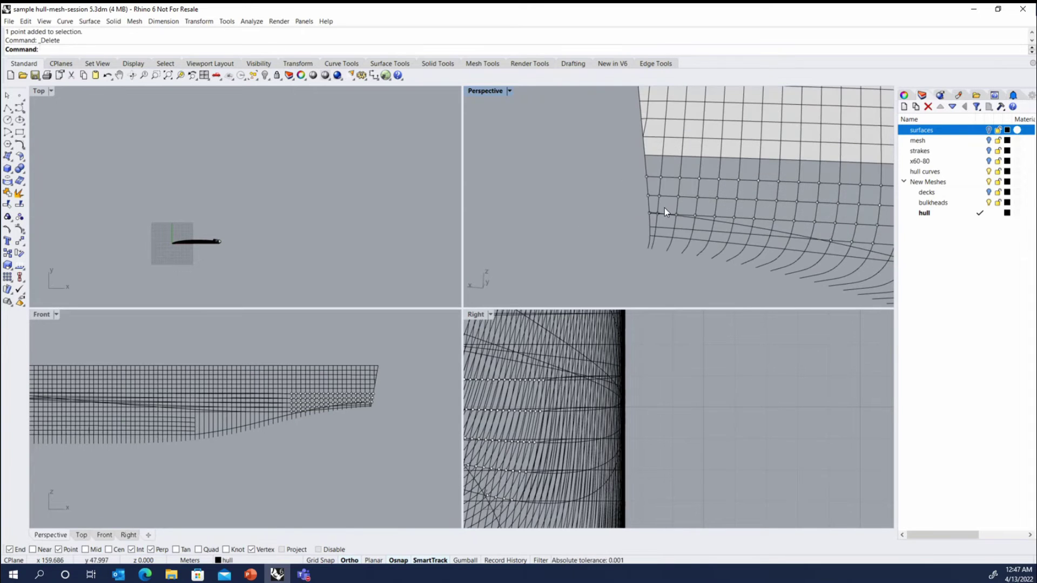
# Delete the offset curves running through the point grid, leaving the points, section curves and sloping hull curve.
pyautogui.scroll(3, 664, 208)
pyautogui.scroll(-3, 590, 214)
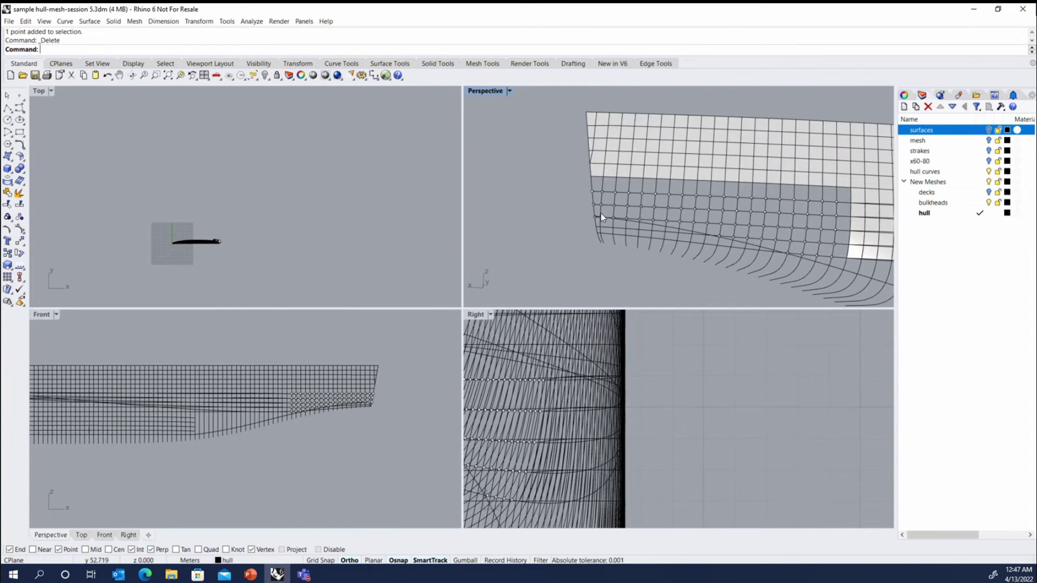
pyautogui.scroll(-2, 681, 200)
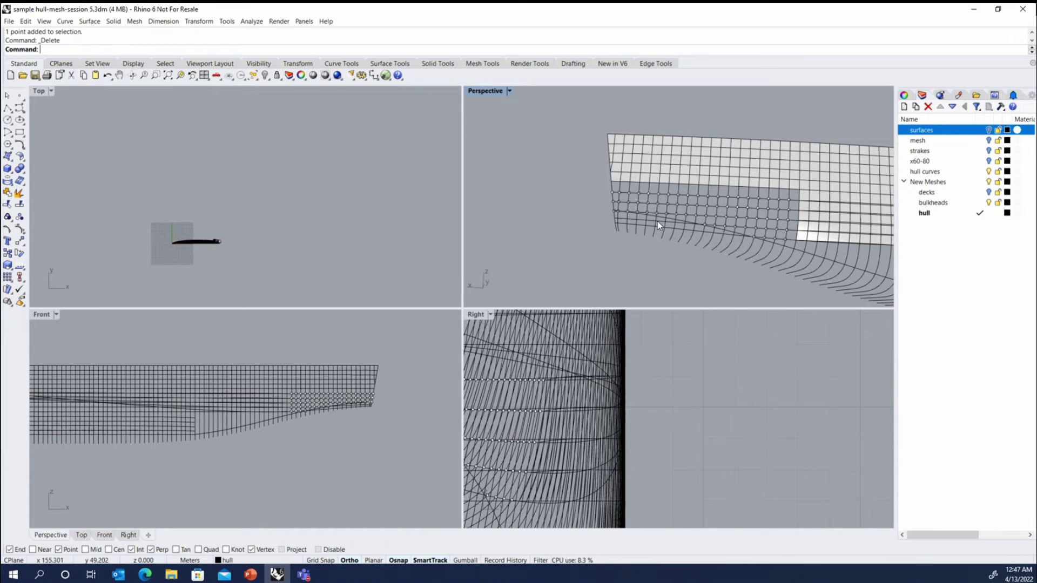
pyautogui.moveTo(766, 234); pyautogui.dragTo(763, 168, button='right')
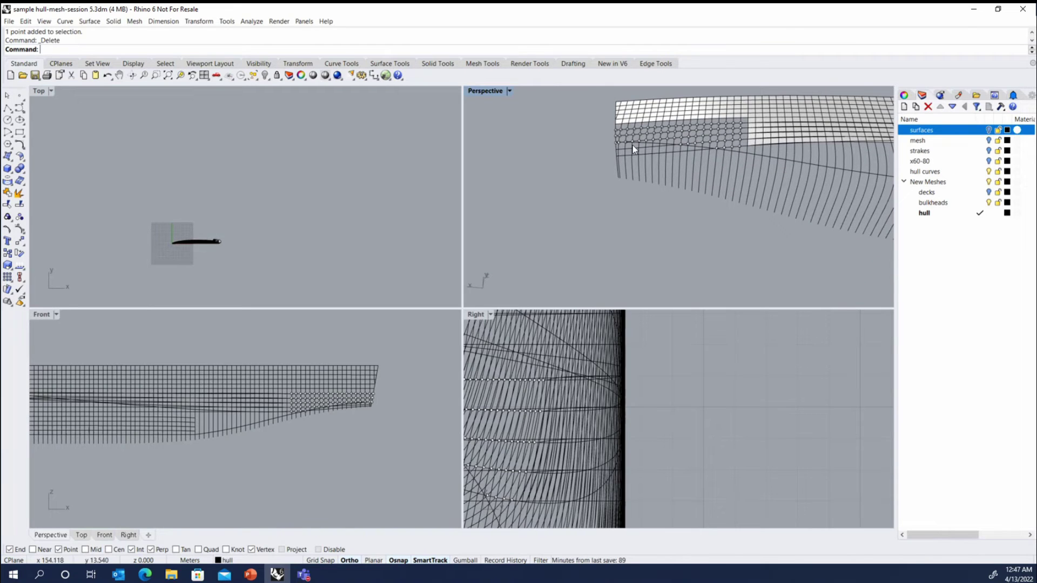
pyautogui.scroll(3, 659, 203)
pyautogui.click(658, 189)
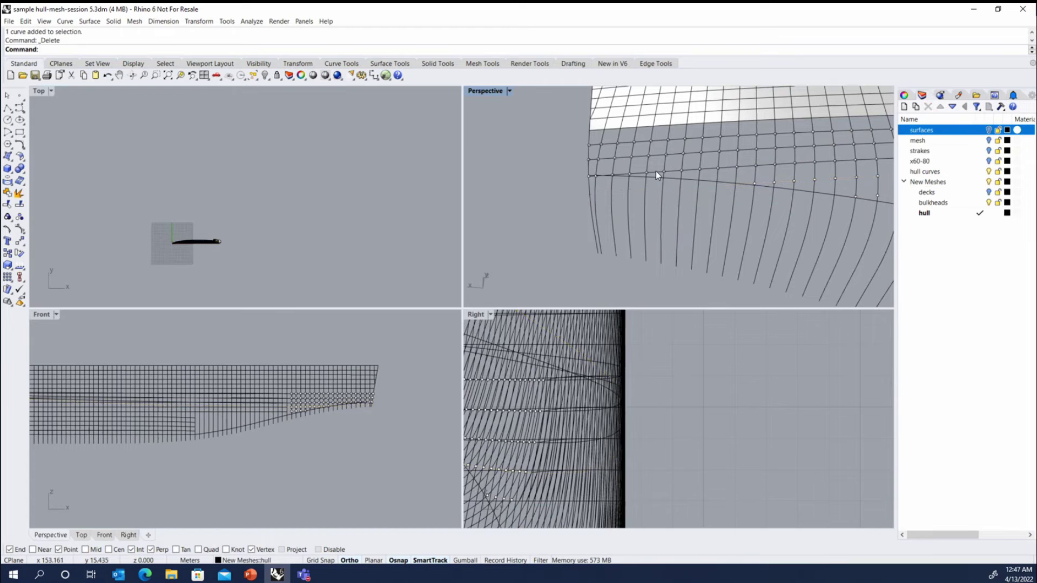
pyautogui.press('Delete')
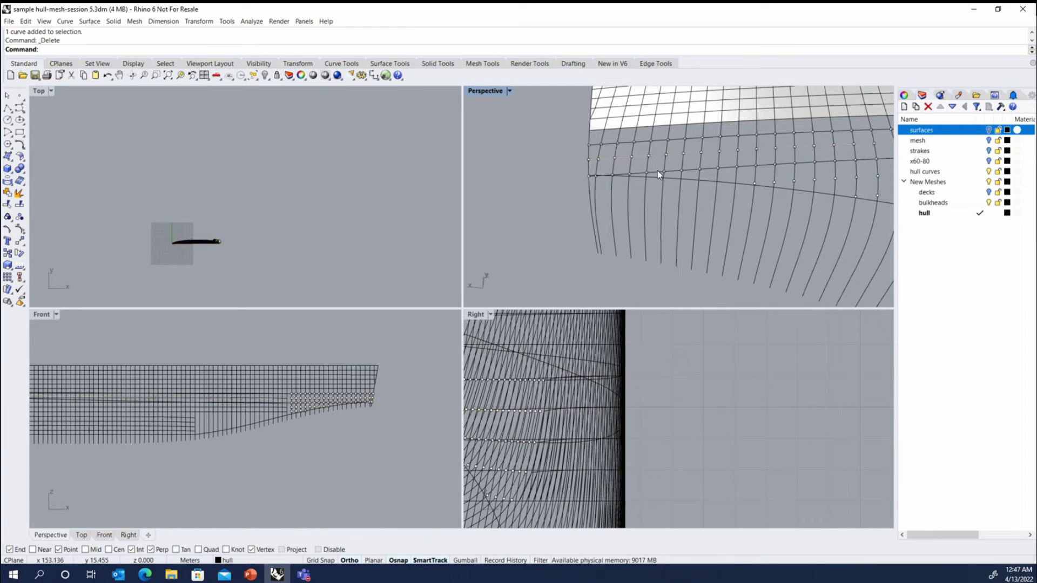
pyautogui.scroll(-3, 656, 146)
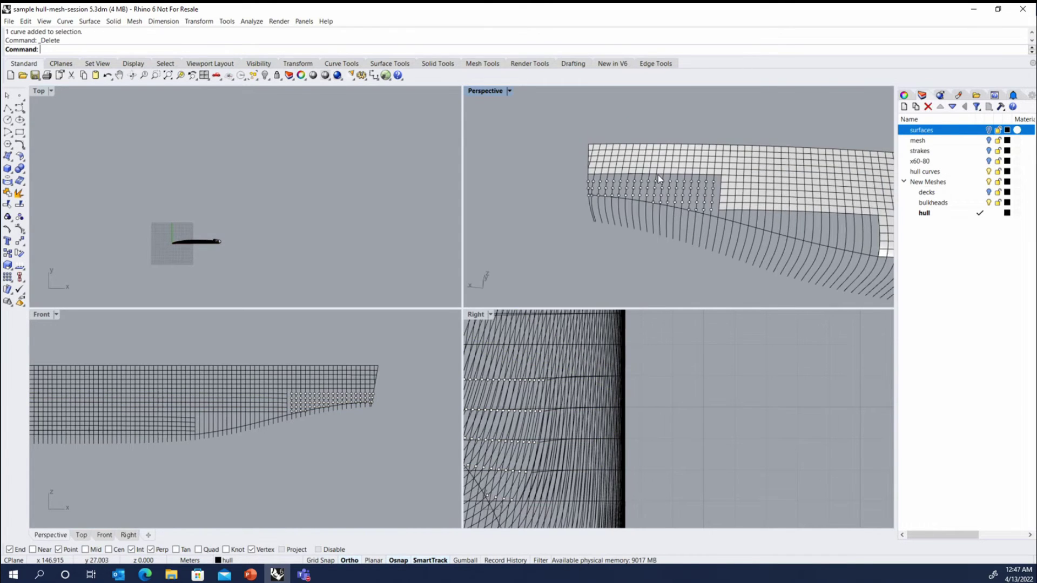
# Extract the vertex points of the mesh patch beside the gap and delete all except the column along its end edge.
pyautogui.scroll(3, 724, 186)
pyautogui.click(717, 188)
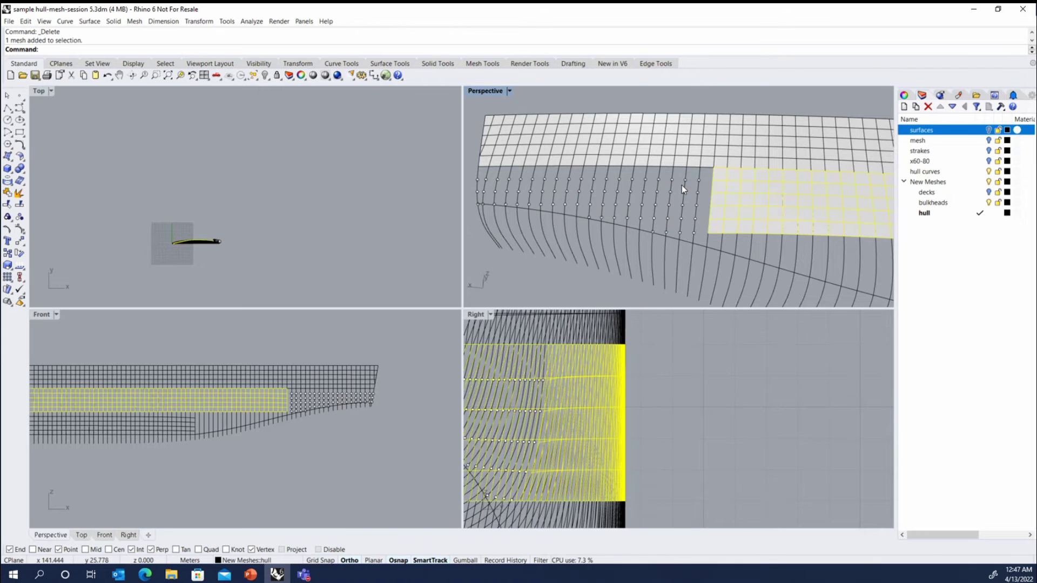
pyautogui.rightClick(626, 36)
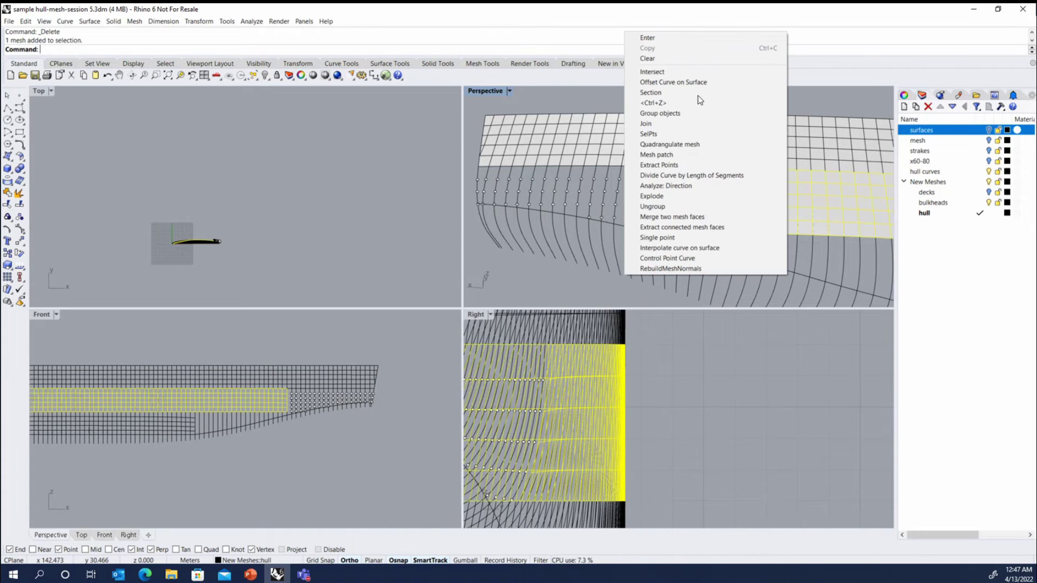
pyautogui.click(669, 164)
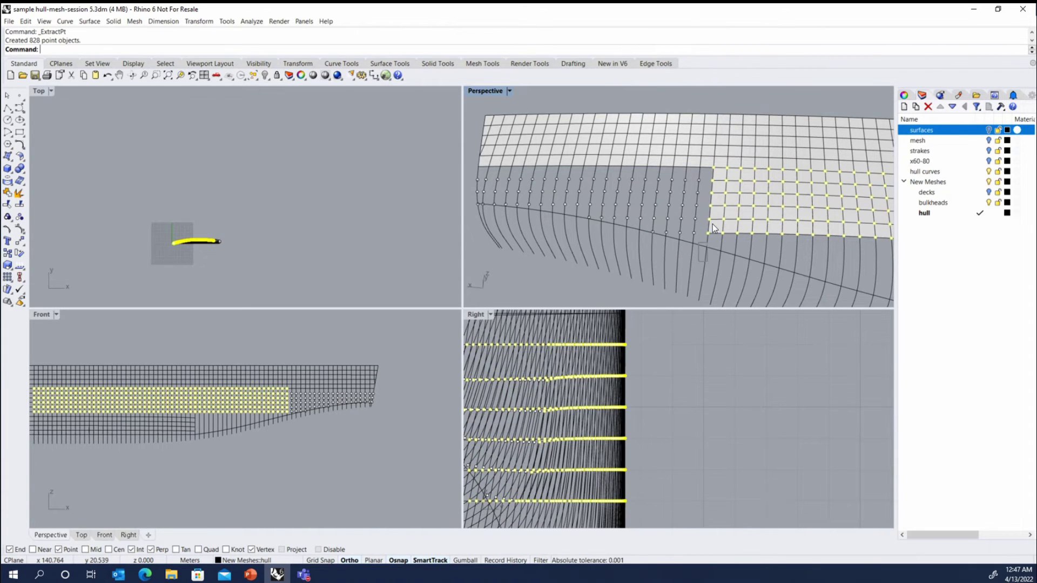
pyautogui.keyDown('ctrl'); pyautogui.moveTo(735, 157); pyautogui.dragTo(721, 247); pyautogui.keyUp('ctrl')
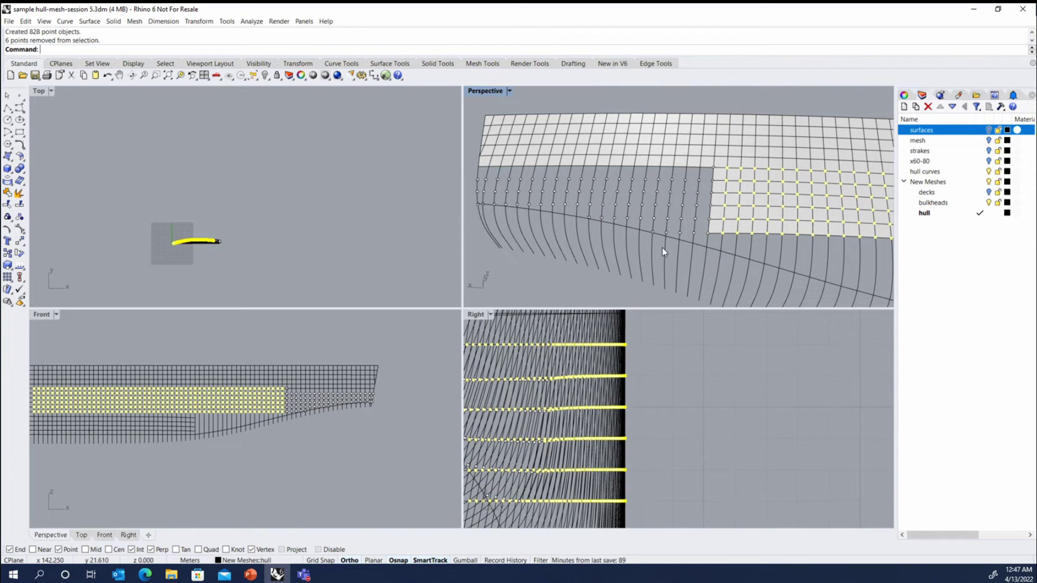
pyautogui.press('Delete')
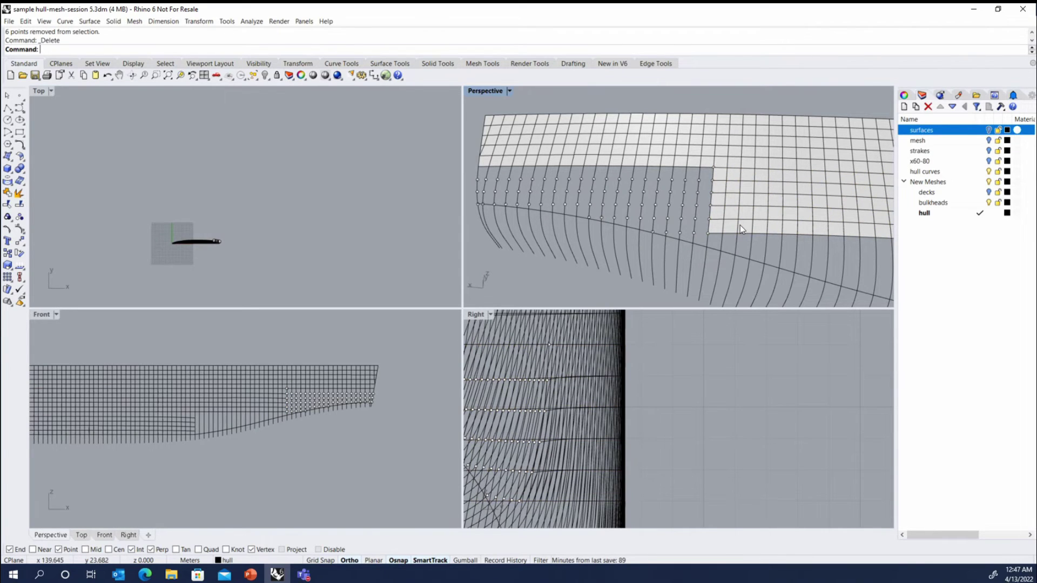
# Extract the vertex points of the upper hull mesh and delete all except the row bordering the top of the gap.
pyautogui.click(668, 147)
pyautogui.rightClick(640, 40)
pyautogui.click(675, 80)
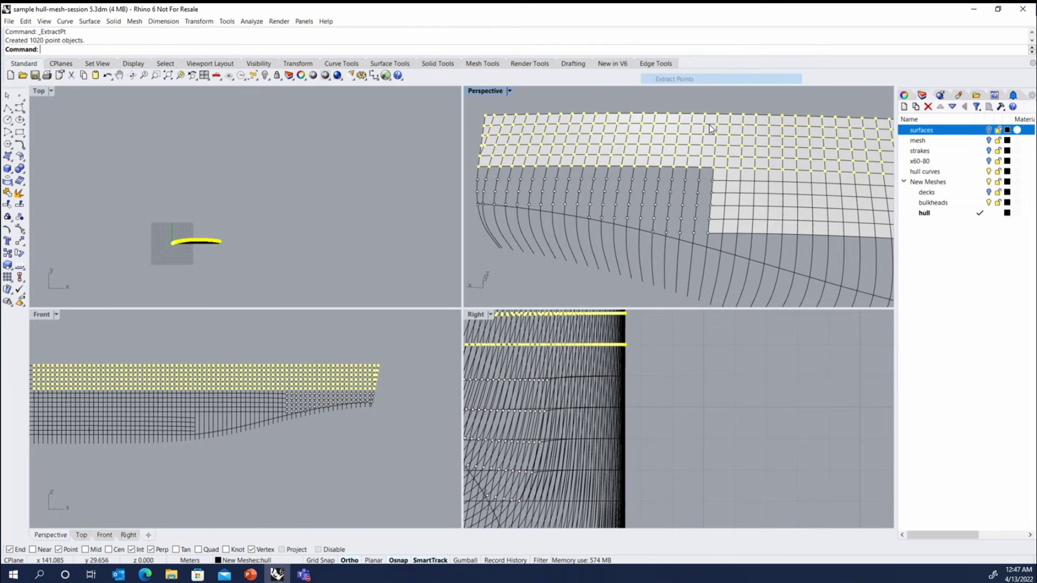
pyautogui.scroll(5, 302, 405)
pyautogui.scroll(2, 287, 396)
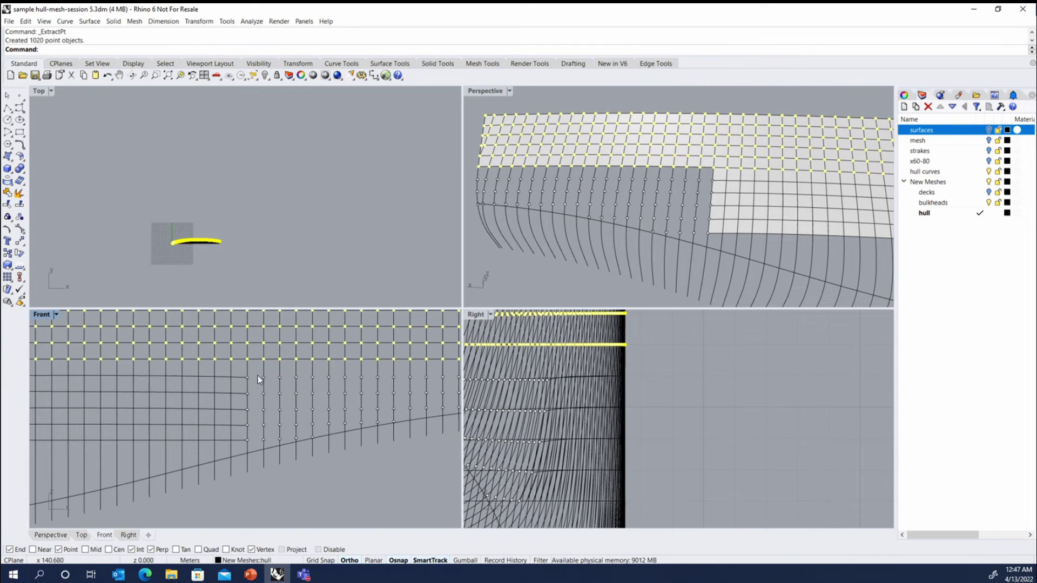
pyautogui.scroll(-4, 255, 371)
pyautogui.moveTo(256, 370); pyautogui.dragTo(452, 359)
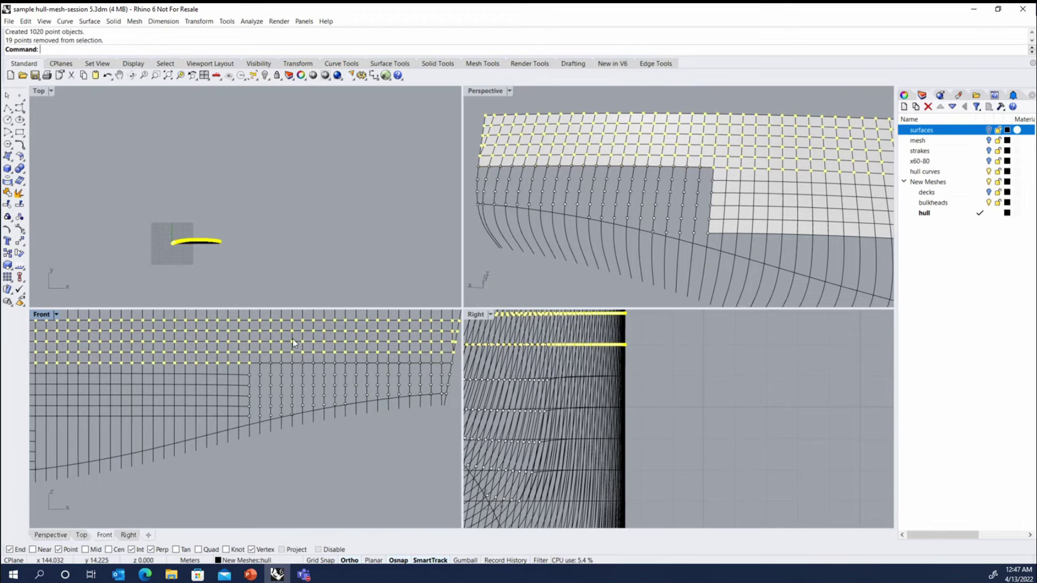
pyautogui.press('Delete')
# Delete the leftover curve running along the upper edge of the gap's point grid.
pyautogui.scroll(-4, 637, 182)
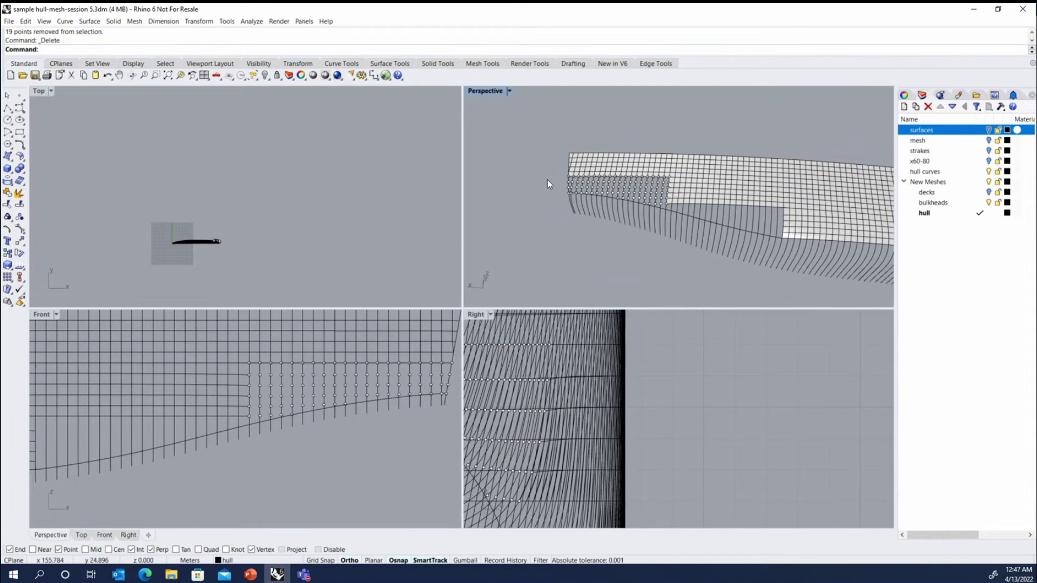
pyautogui.moveTo(549, 172); pyautogui.dragTo(674, 212)
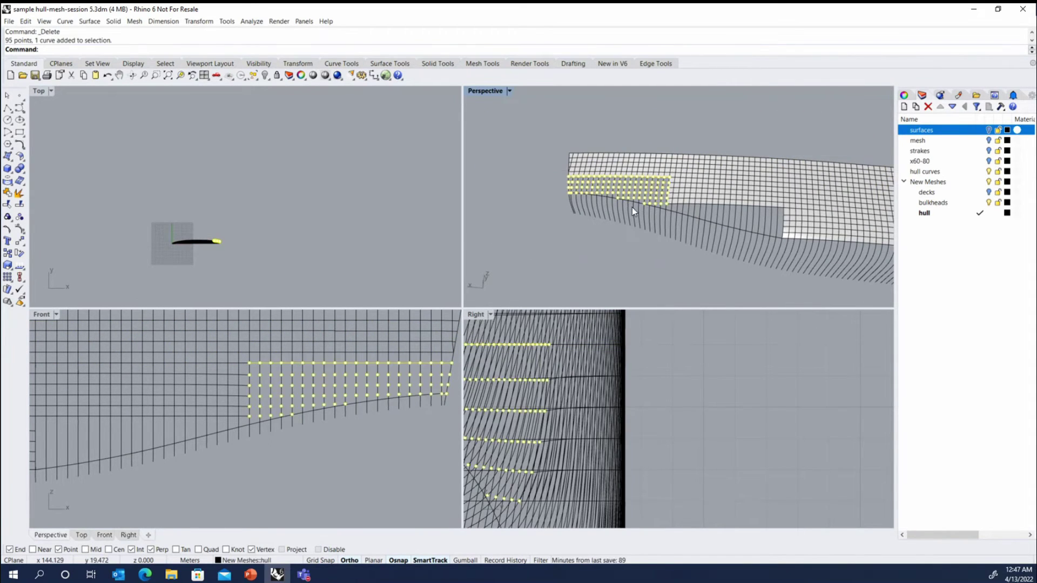
pyautogui.scroll(3, 610, 193)
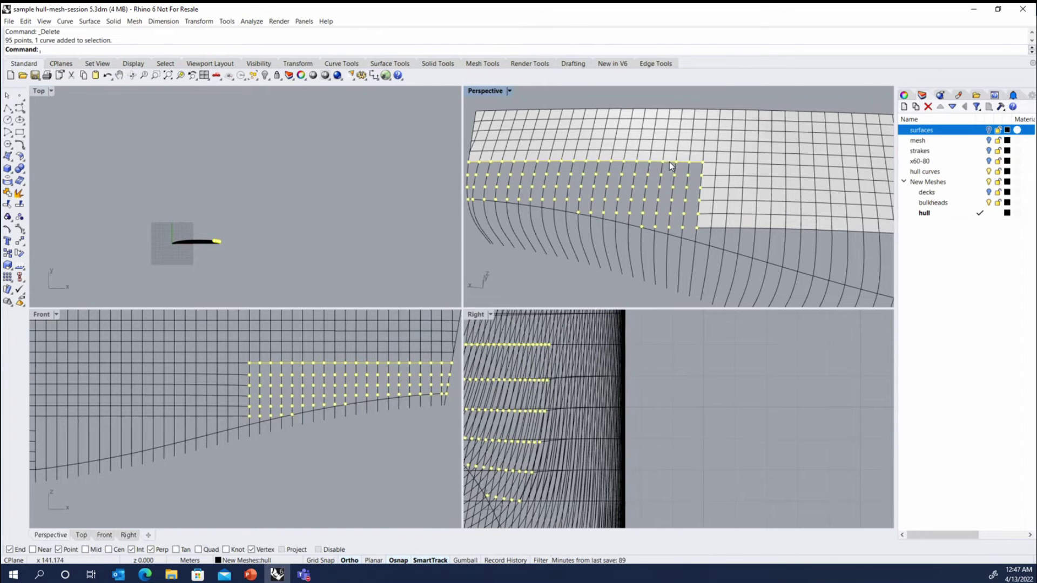
pyautogui.click(670, 161)
pyautogui.press('Delete')
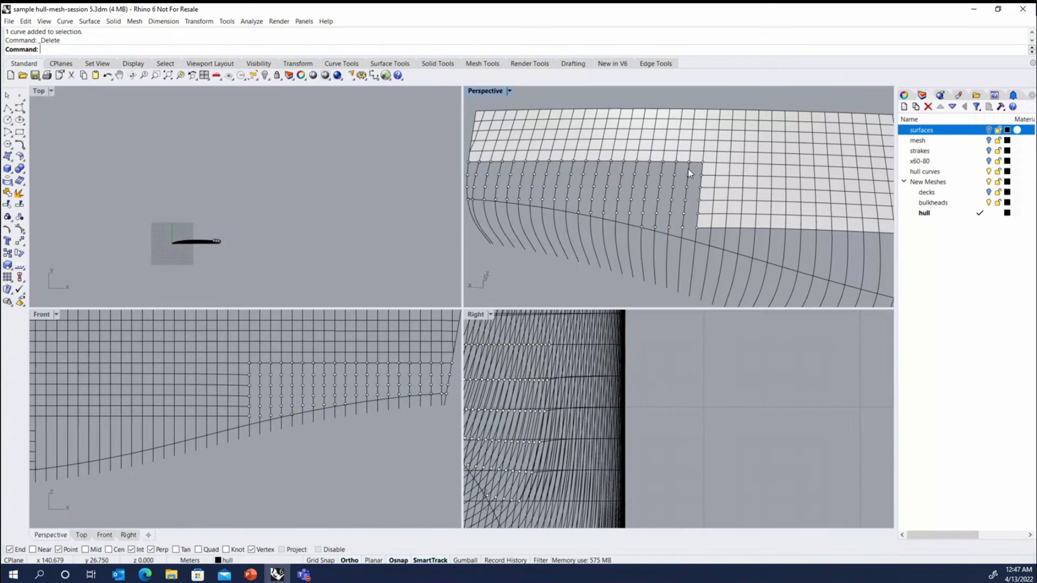
# Select all the points in the gap and create a mesh through them with MeshPatch, without picking any holes.
pyautogui.scroll(-3, 688, 170)
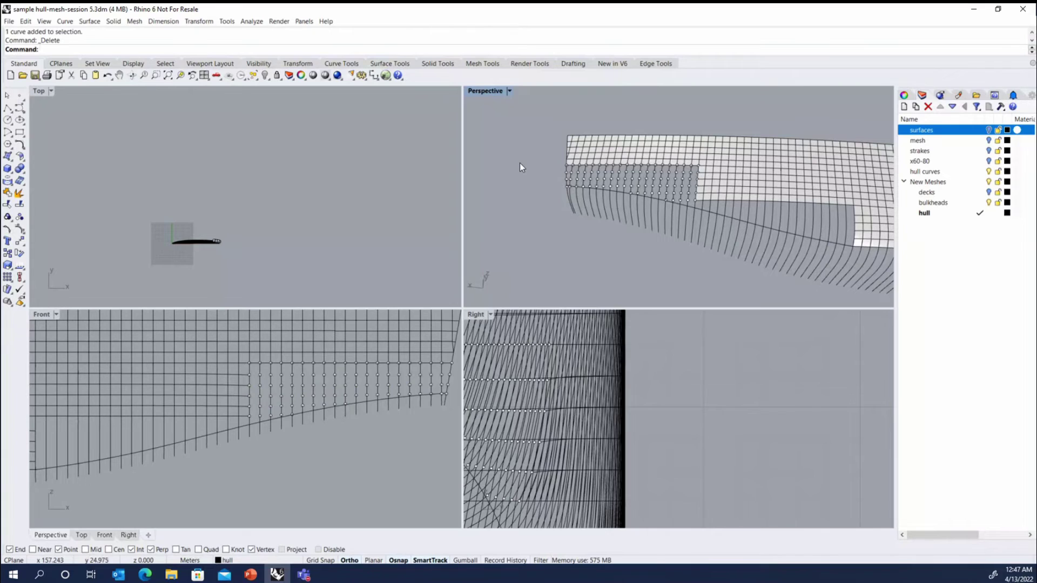
pyautogui.moveTo(519, 163); pyautogui.dragTo(714, 209)
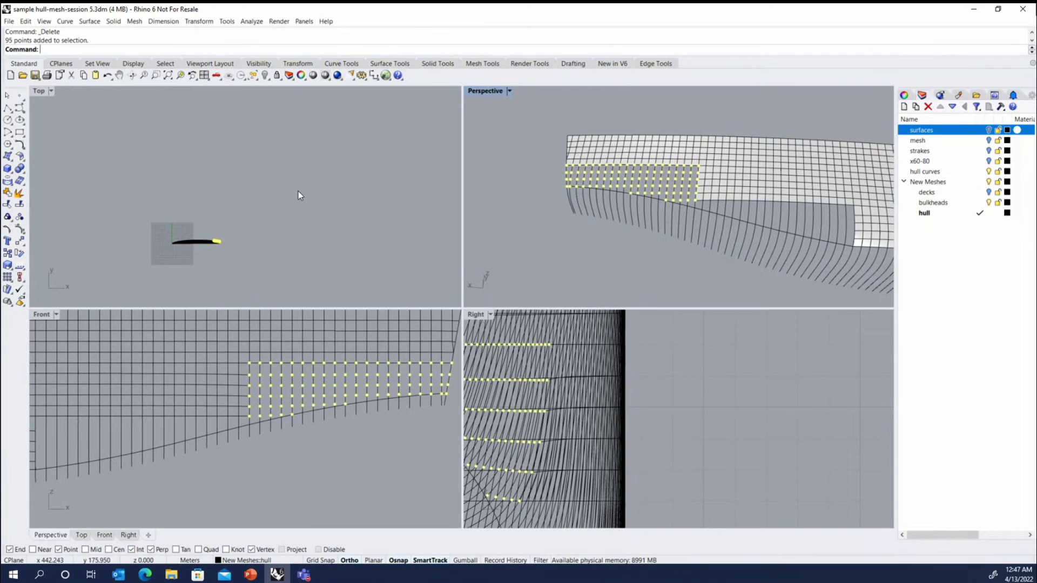
pyautogui.click(485, 63)
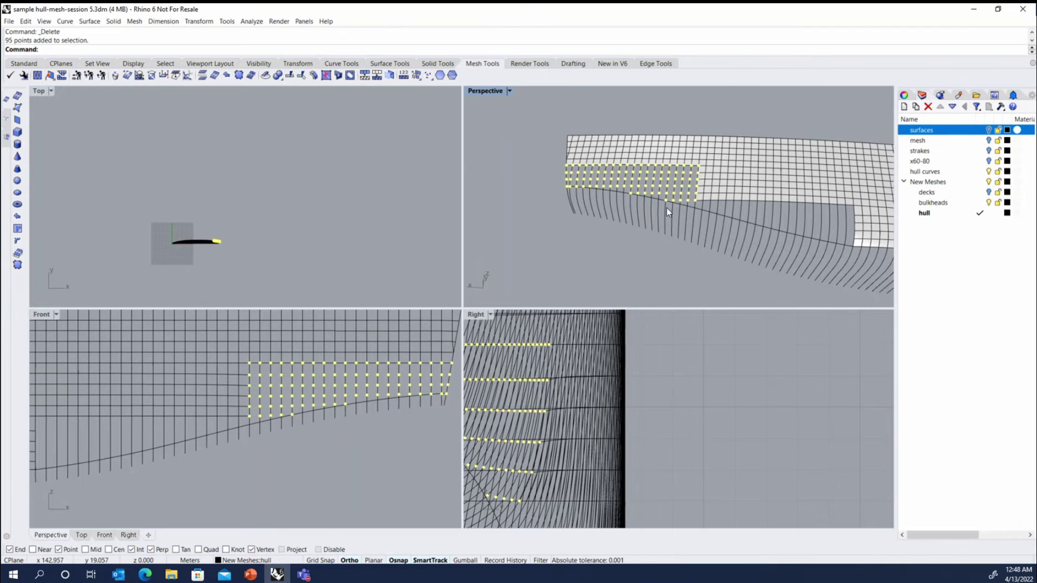
pyautogui.click(17, 216)
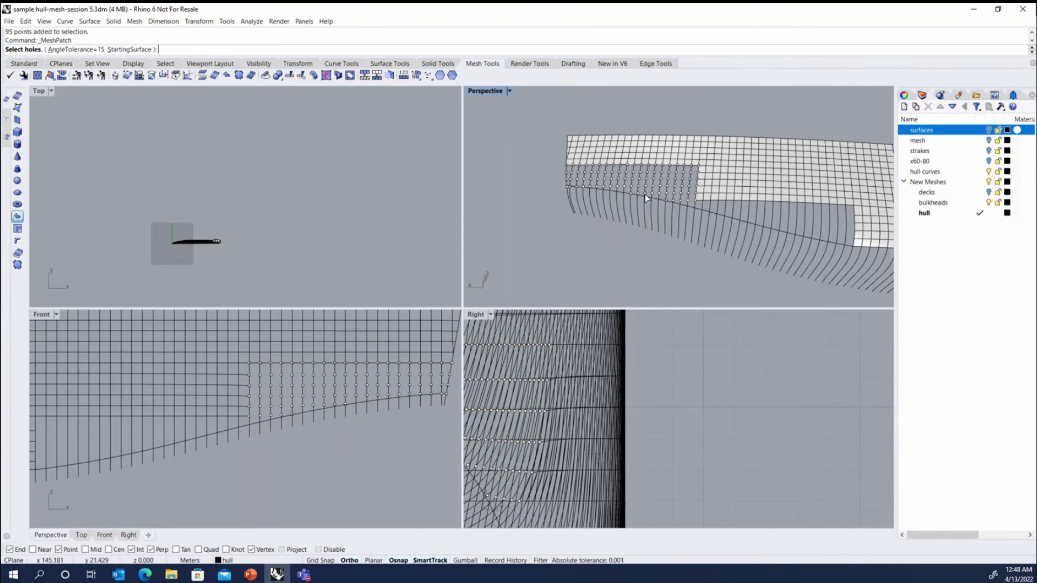
pyautogui.rightClick(672, 193)
# Delete the thin sliver faces along the stepped lower edge of the new patch mesh.
pyautogui.scroll(8, 661, 192)
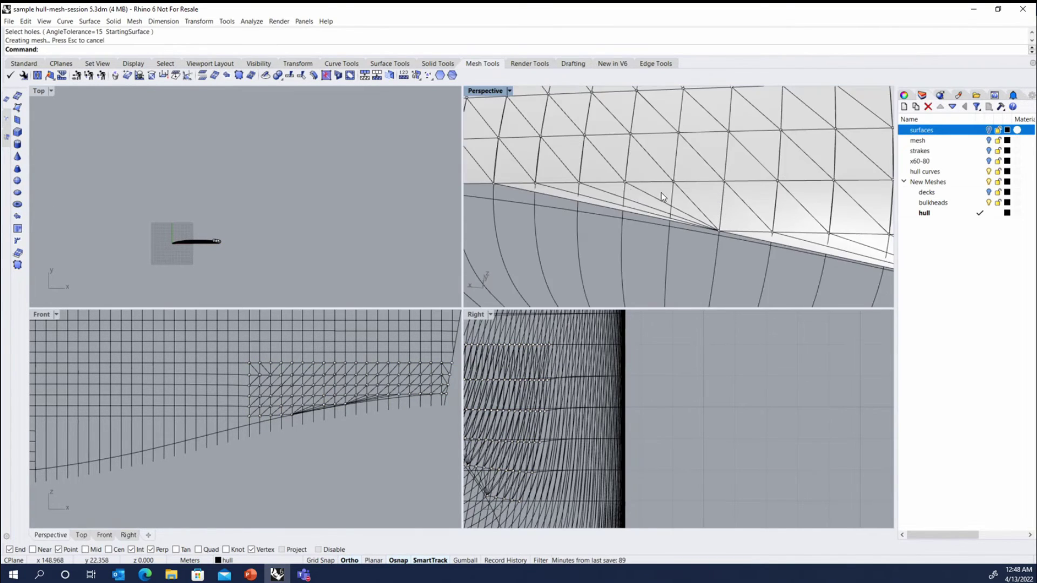
pyautogui.click(114, 75)
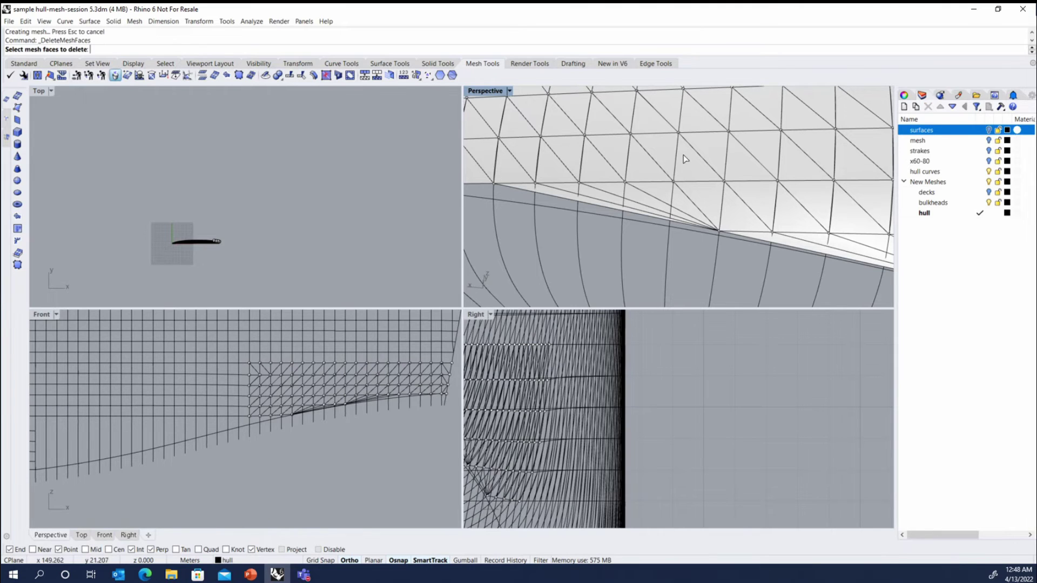
pyautogui.click(714, 192)
pyautogui.click(646, 211)
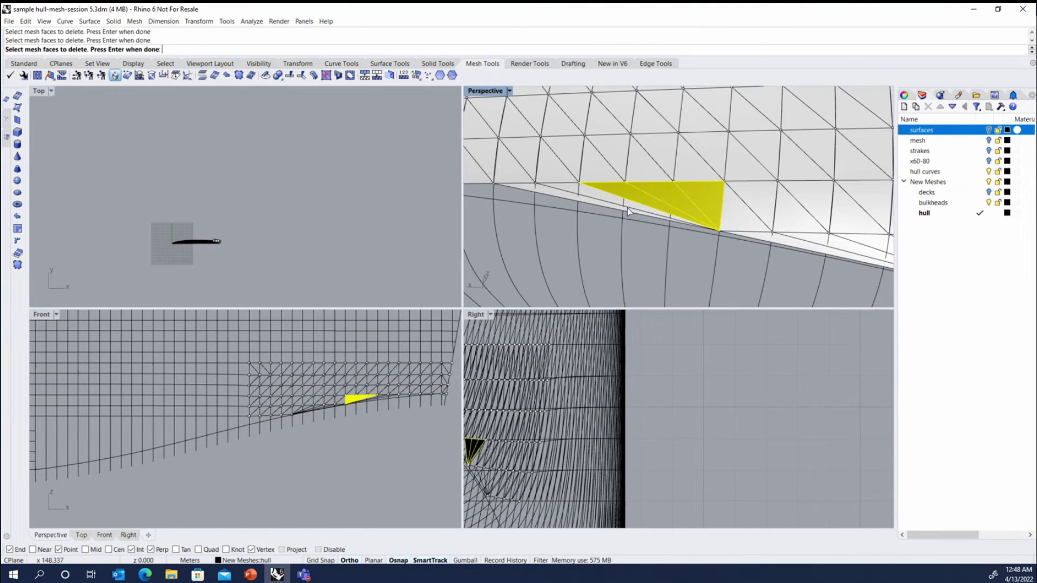
pyautogui.click(626, 208)
pyautogui.scroll(-1, 696, 226)
pyautogui.scroll(1, 694, 227)
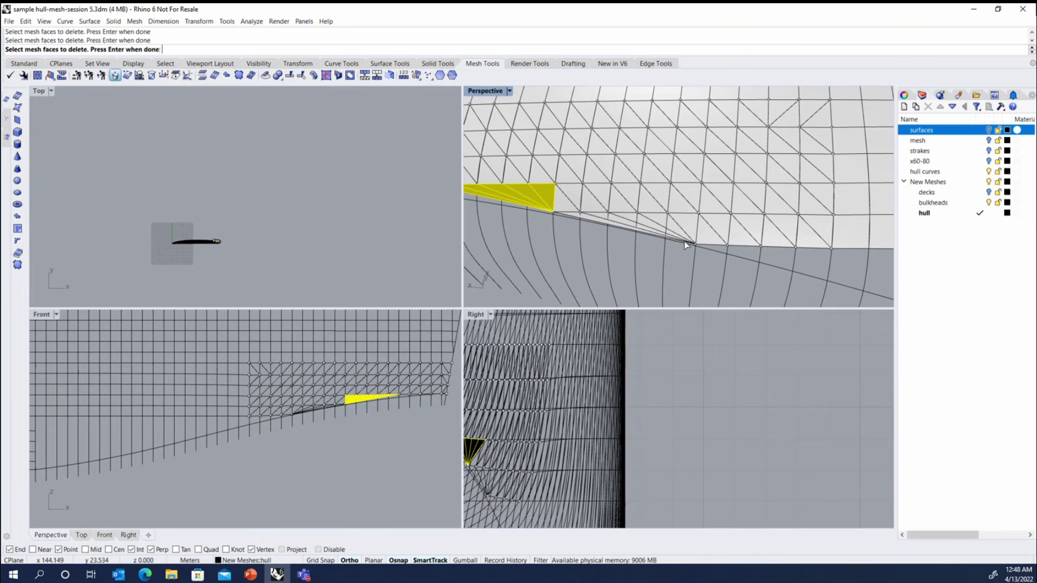
pyautogui.click(686, 234)
pyautogui.click(648, 227)
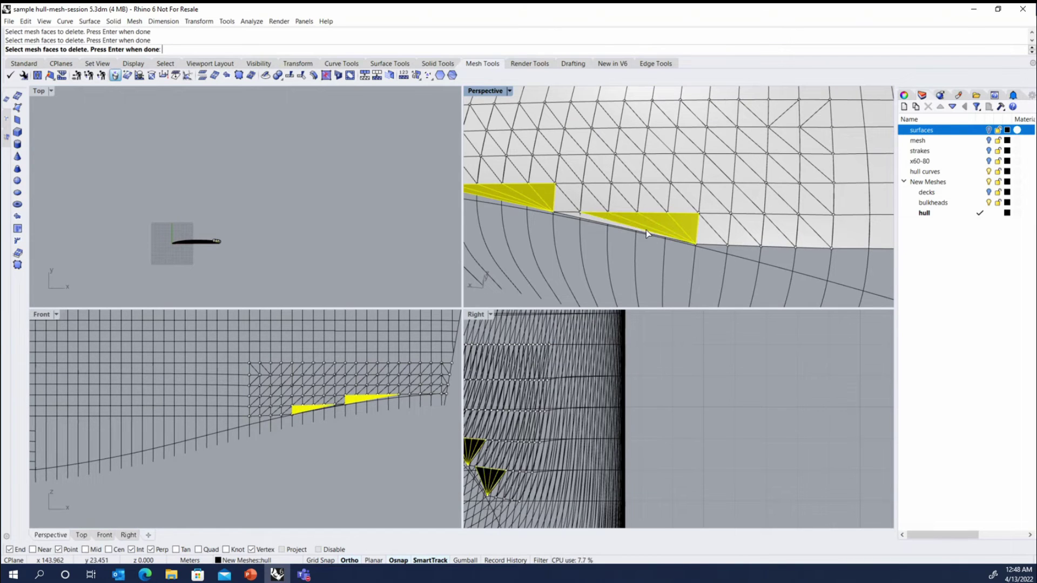
pyautogui.click(594, 219)
pyautogui.press('Return')
# Quadrangulate the trimmed patch mesh with planarity 9, rectangularity 2 and increment 1.
pyautogui.scroll(-2, 624, 243)
pyautogui.click(667, 212)
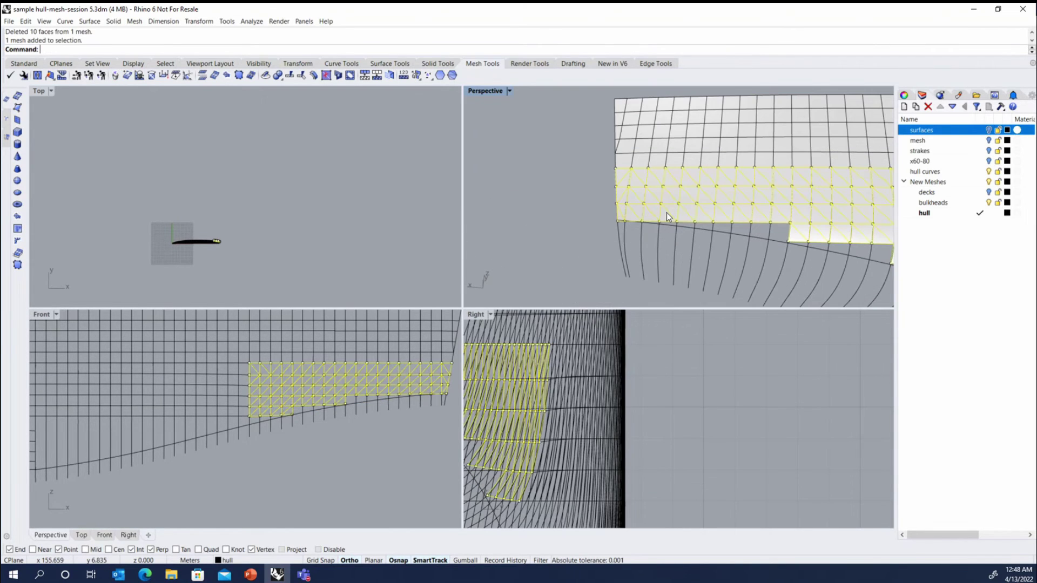
pyautogui.click(365, 75)
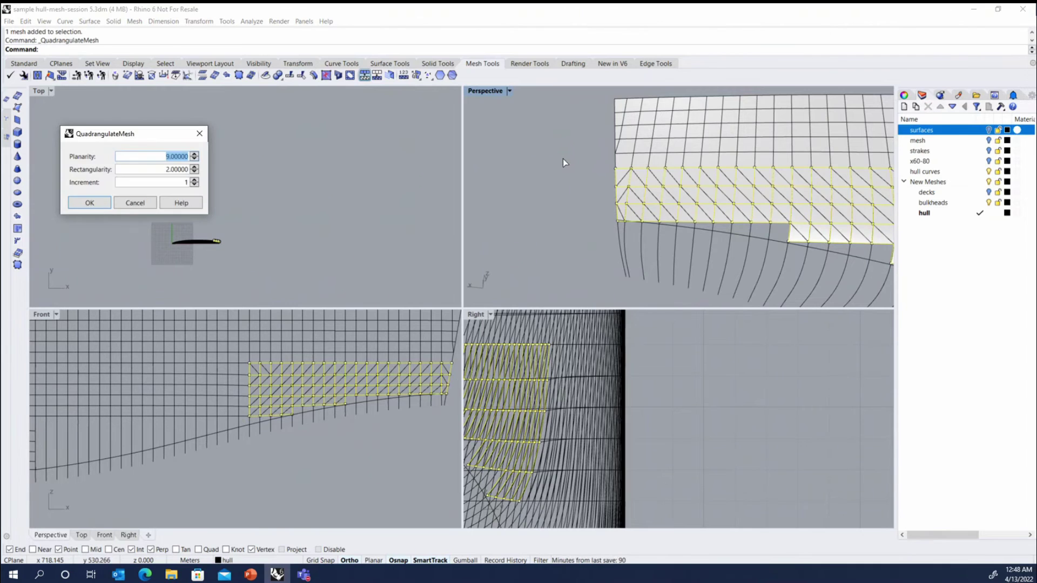
pyautogui.press('Return')
pyautogui.scroll(-2, 667, 231)
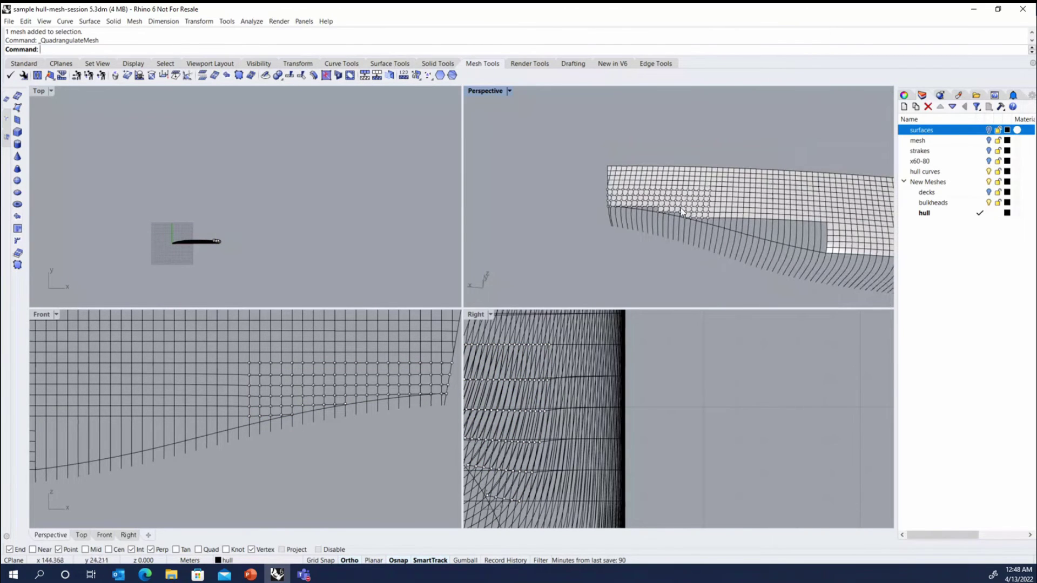
pyautogui.moveTo(682, 211)
pyautogui.mouseDown(button='right')
pyautogui.moveTo(744, 186)
pyautogui.moveTo(741, 204)
pyautogui.moveTo(678, 215)
pyautogui.mouseUp(button='right')
pyautogui.scroll(-4, 743, 195)
pyautogui.click(730, 191)
pyautogui.scroll(4, 742, 205)
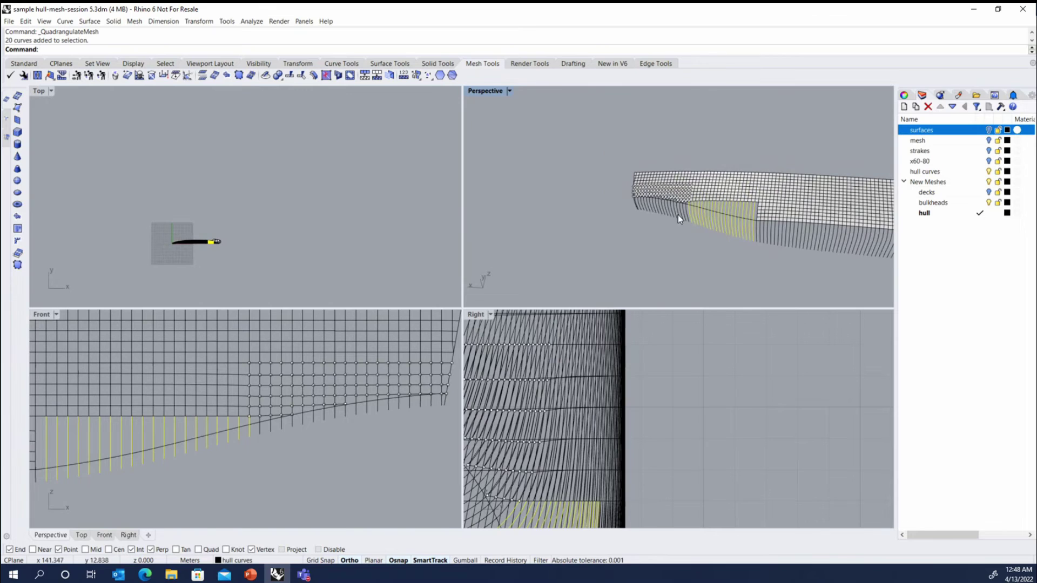
pyautogui.moveTo(745, 212); pyautogui.dragTo(667, 226, button='right')
pyautogui.press('Escape')
pyautogui.moveTo(734, 207); pyautogui.dragTo(750, 212, button='right')
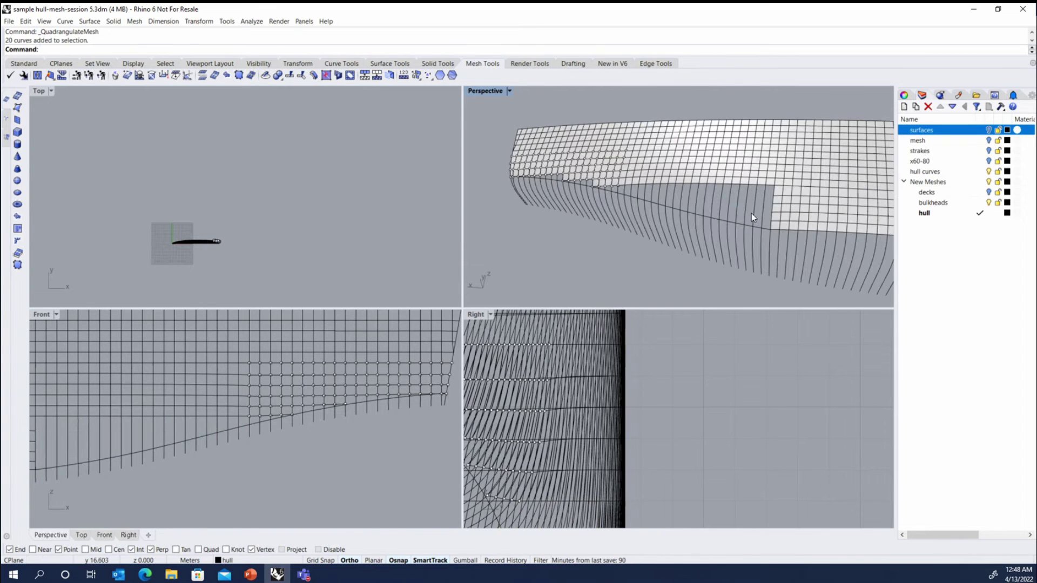
# Show the surfaces layer and cut a horizontal section through the hull surface from the gap's upper mesh corner to beyond the hull end.
pyautogui.click(988, 130)
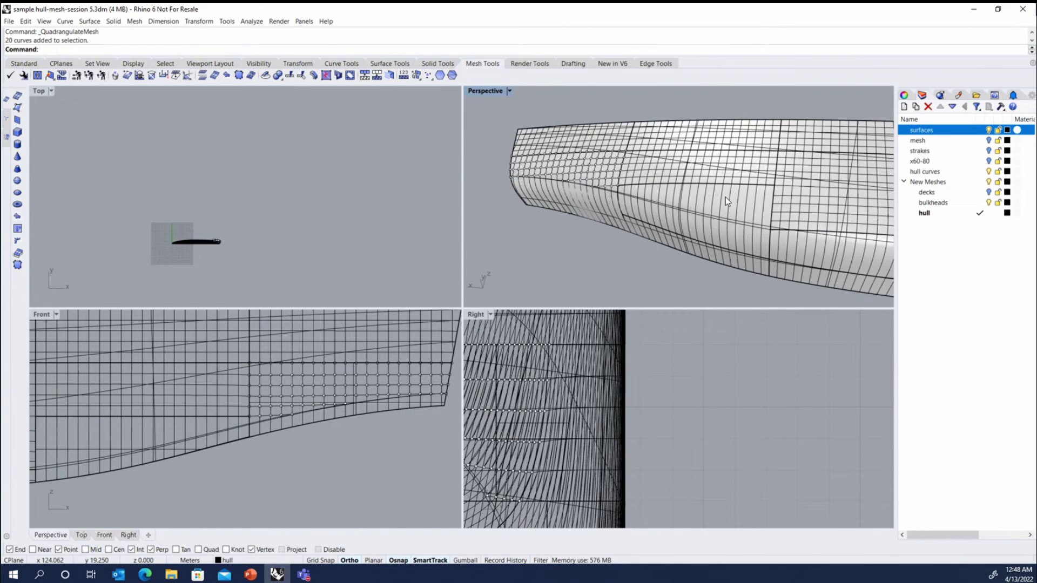
pyautogui.scroll(3, 713, 187)
pyautogui.click(712, 180)
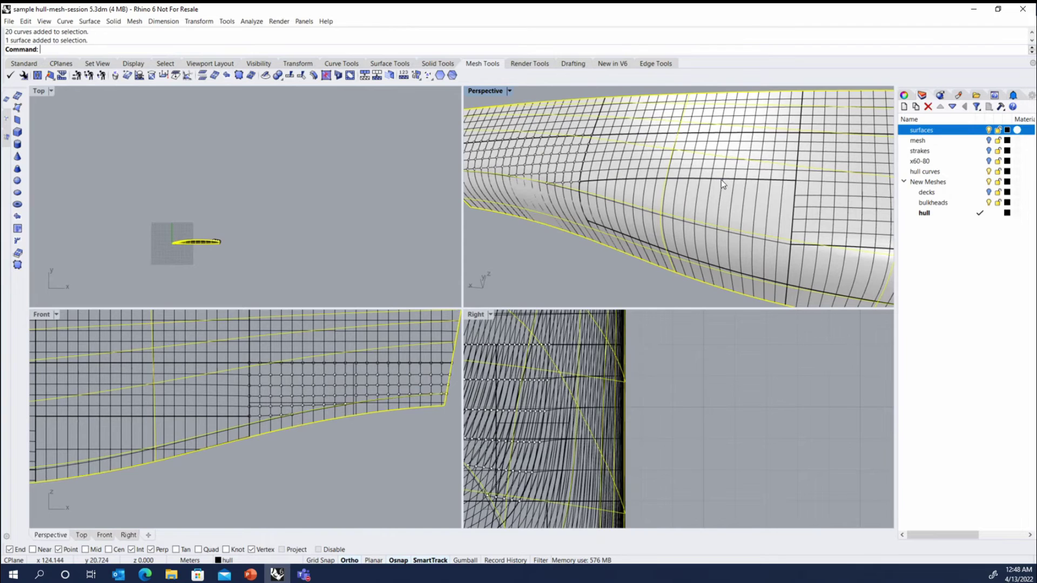
pyautogui.rightClick(629, 42)
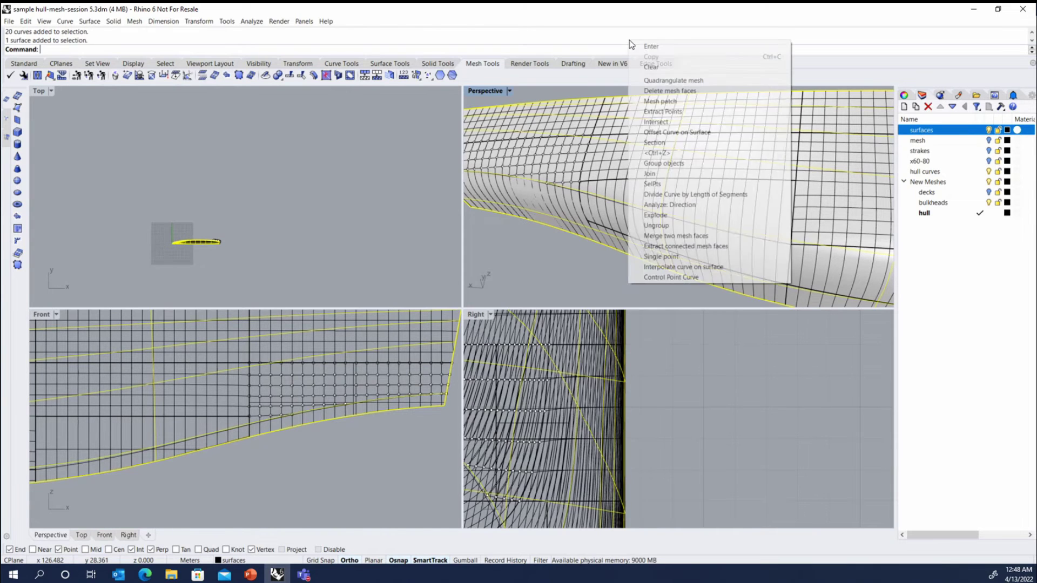
pyautogui.click(669, 143)
pyautogui.click(794, 180)
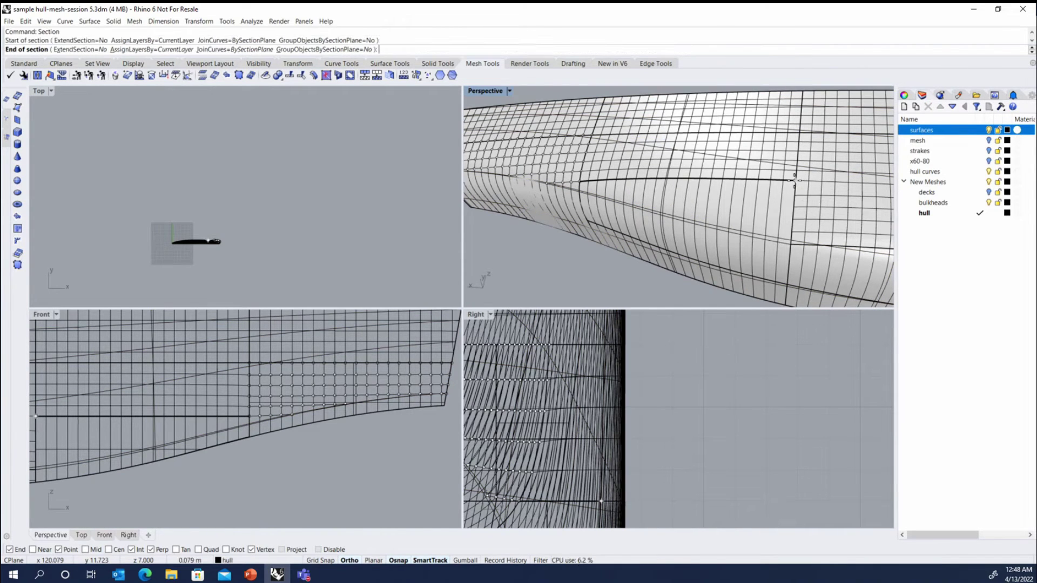
pyautogui.scroll(-3, 143, 413)
pyautogui.click(353, 425)
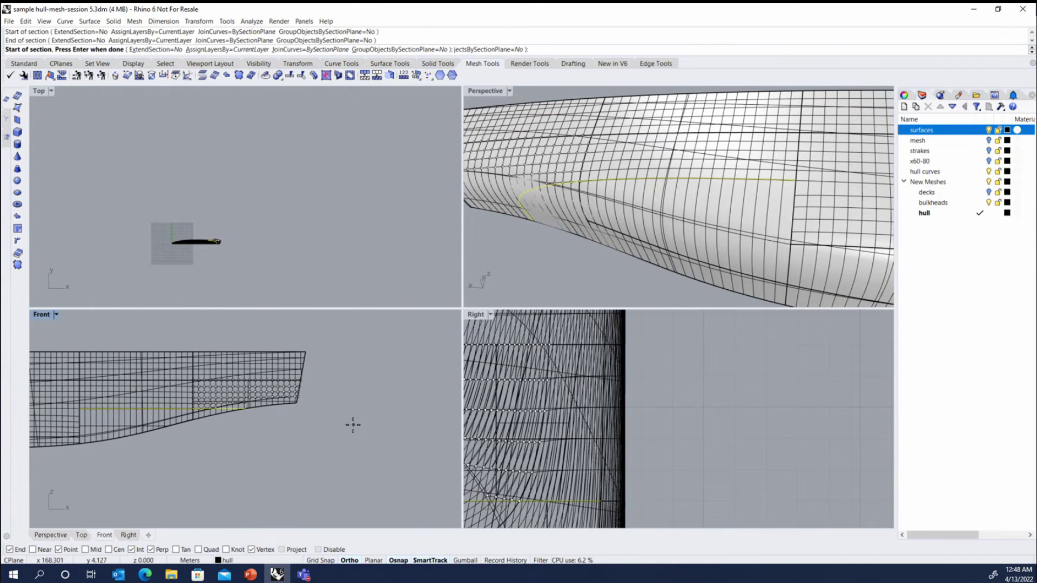
pyautogui.press('Return')
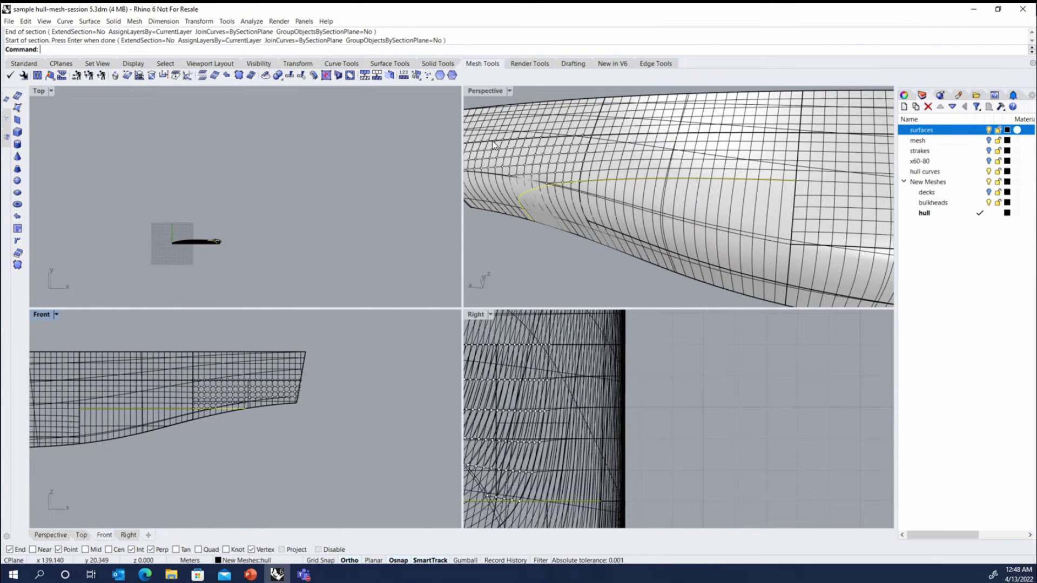
# Offset the section curve on the hull surface with the ThroughPoint option, passing through the mesh edge vertices below it.
pyautogui.rightClick(490, 34)
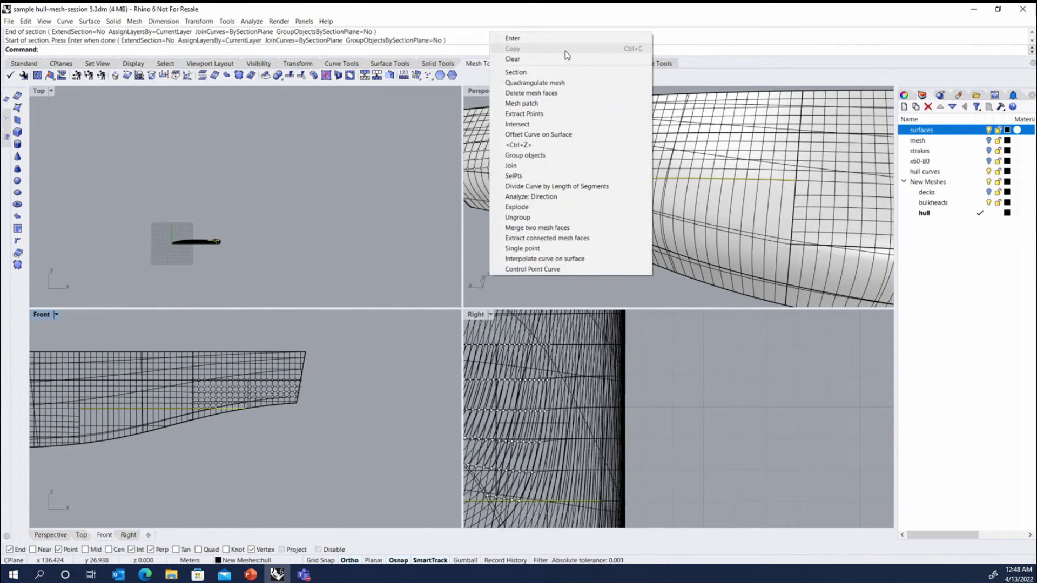
pyautogui.click(560, 135)
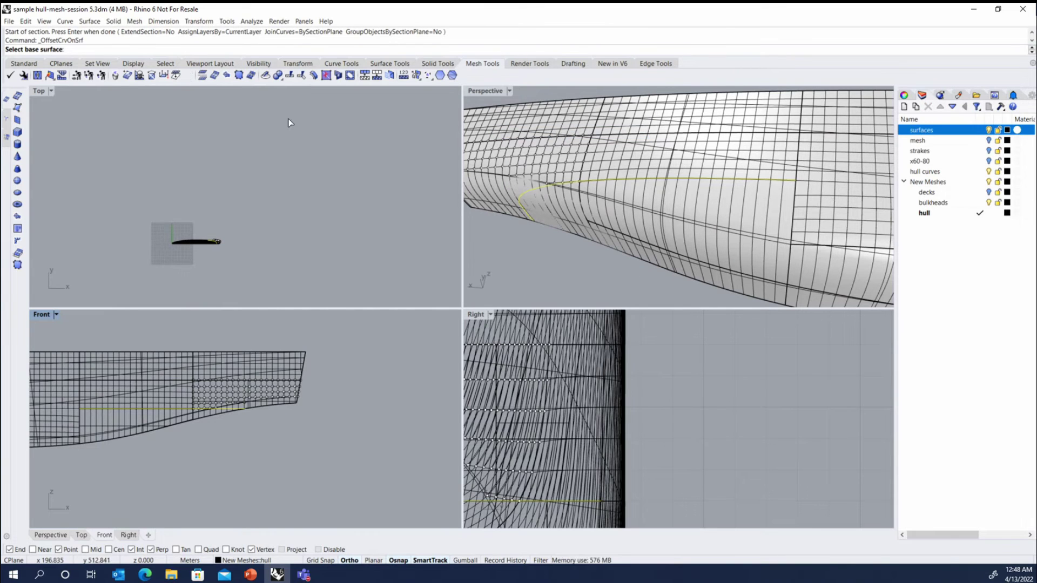
pyautogui.click(677, 231)
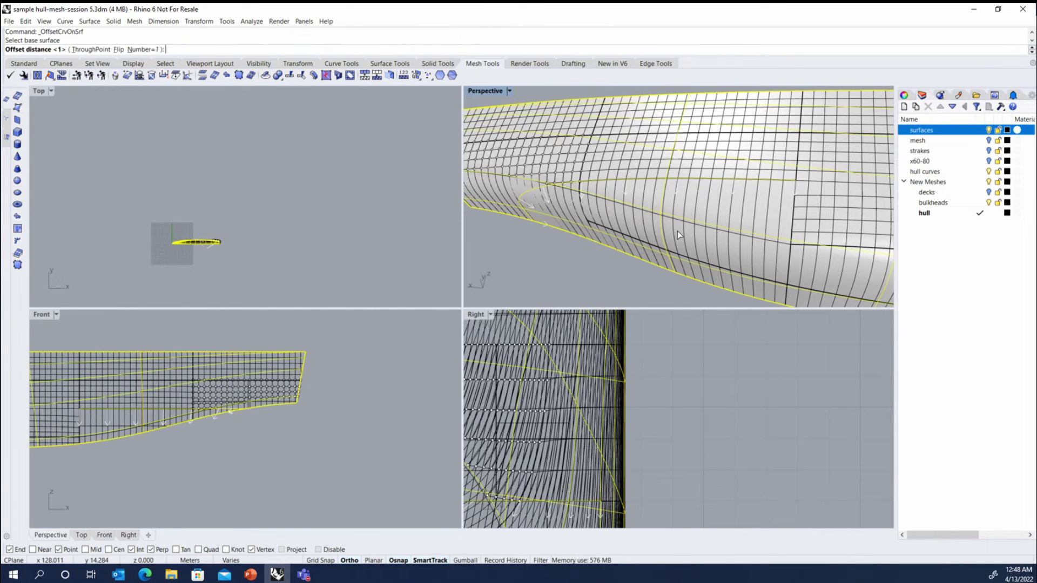
pyautogui.click(90, 49)
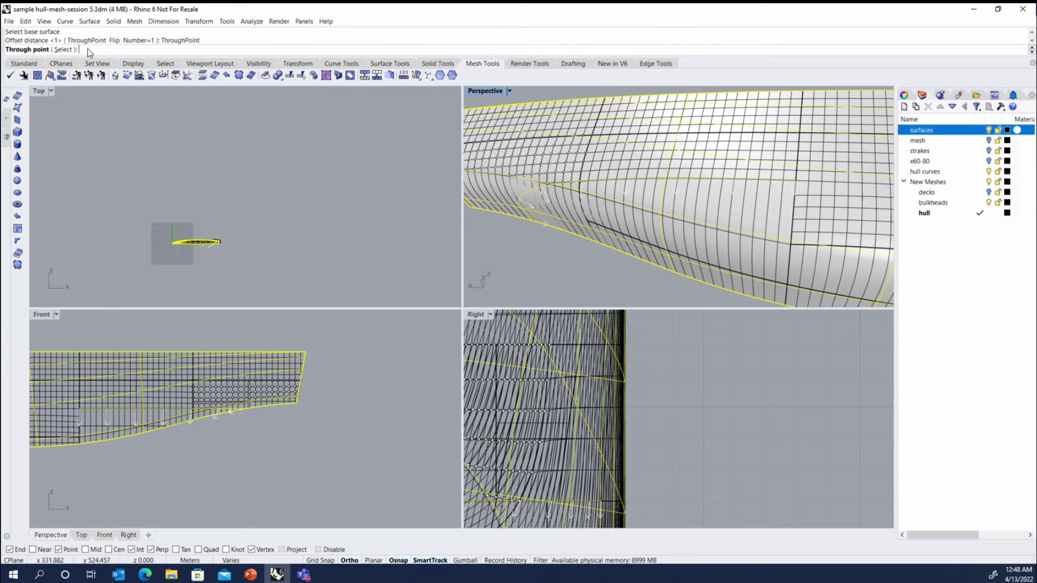
pyautogui.click(799, 198)
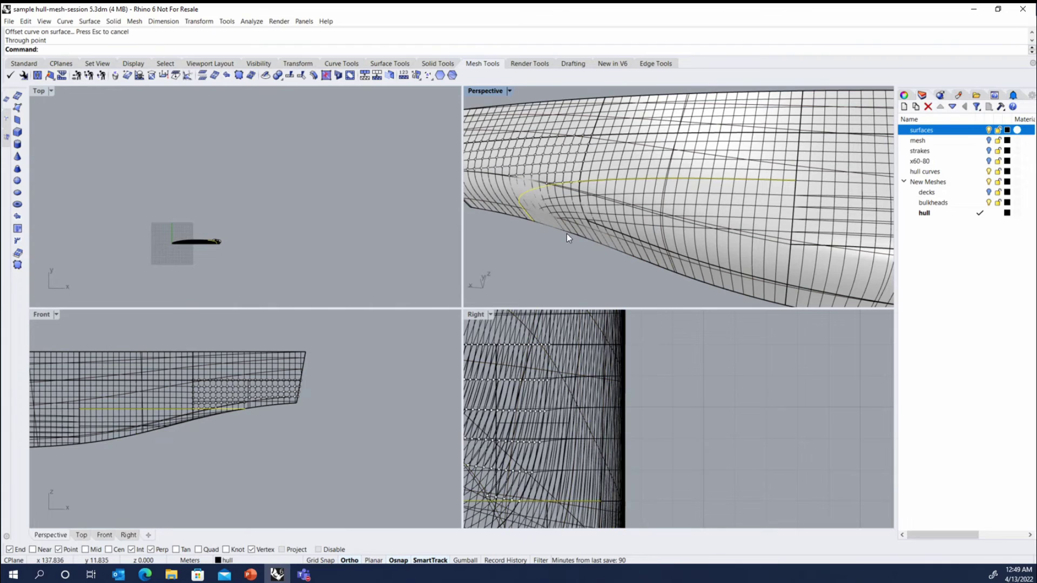
# Hide the surfaces layer and intersect the frame curves below the gap with the offset curves, leaving the diagonal boundary curve out of the selection.
pyautogui.click(989, 130)
pyautogui.scroll(-5, 714, 173)
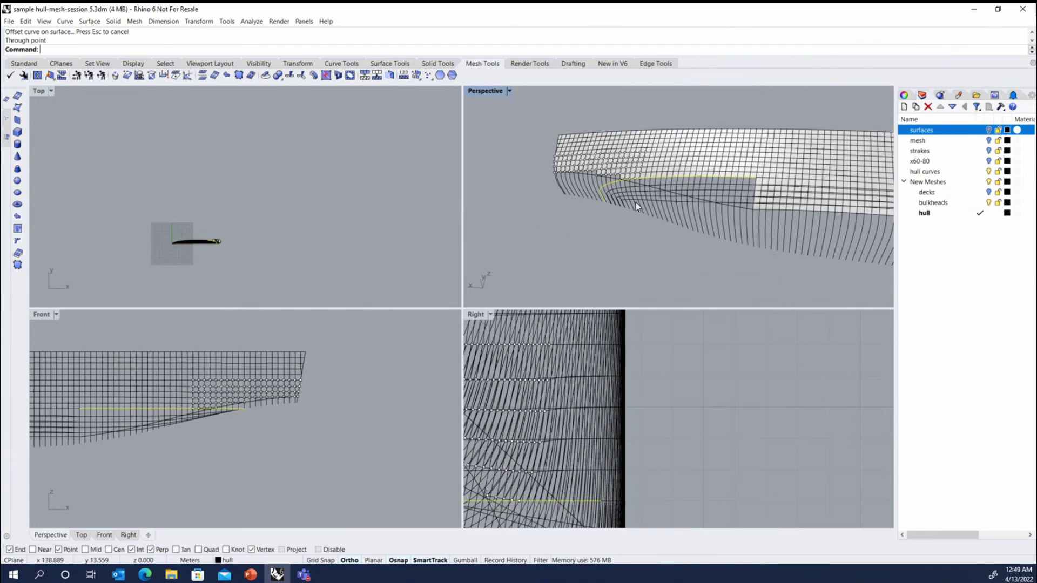
pyautogui.moveTo(700, 252); pyautogui.dragTo(676, 181)
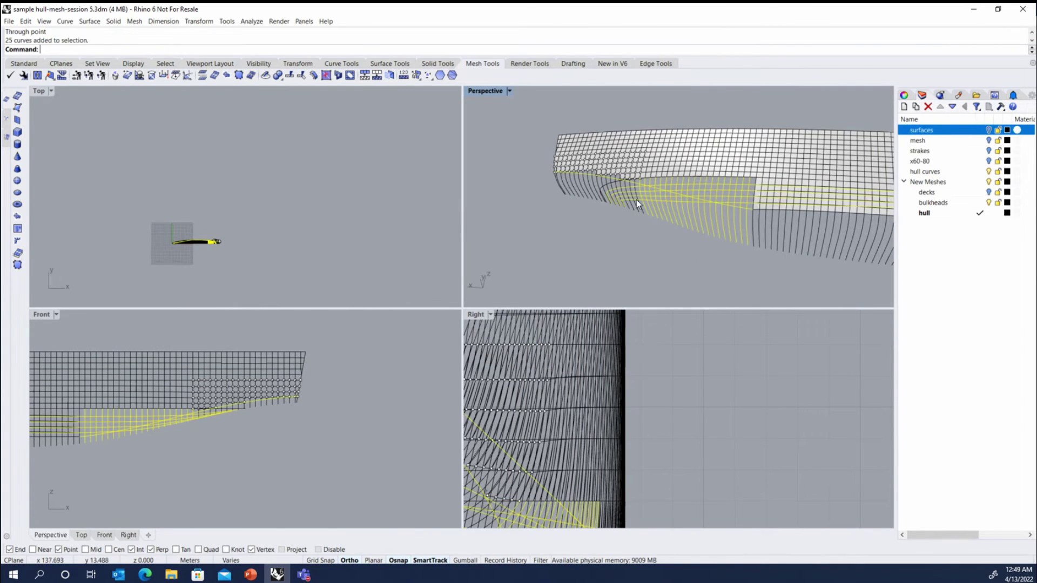
pyautogui.scroll(1, 635, 197)
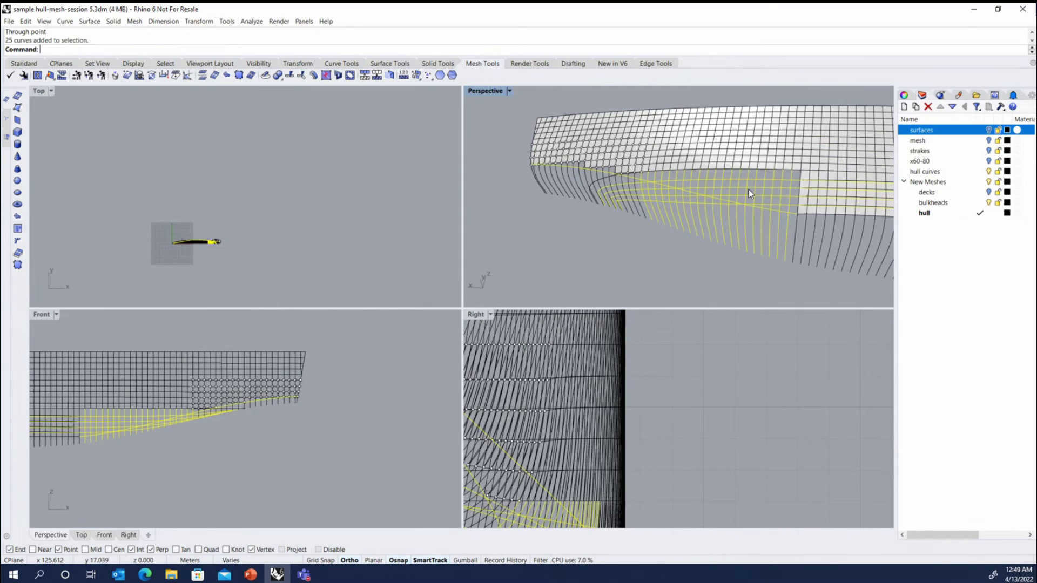
pyautogui.keyDown('ctrl'); pyautogui.click(613, 186); pyautogui.keyUp('ctrl')
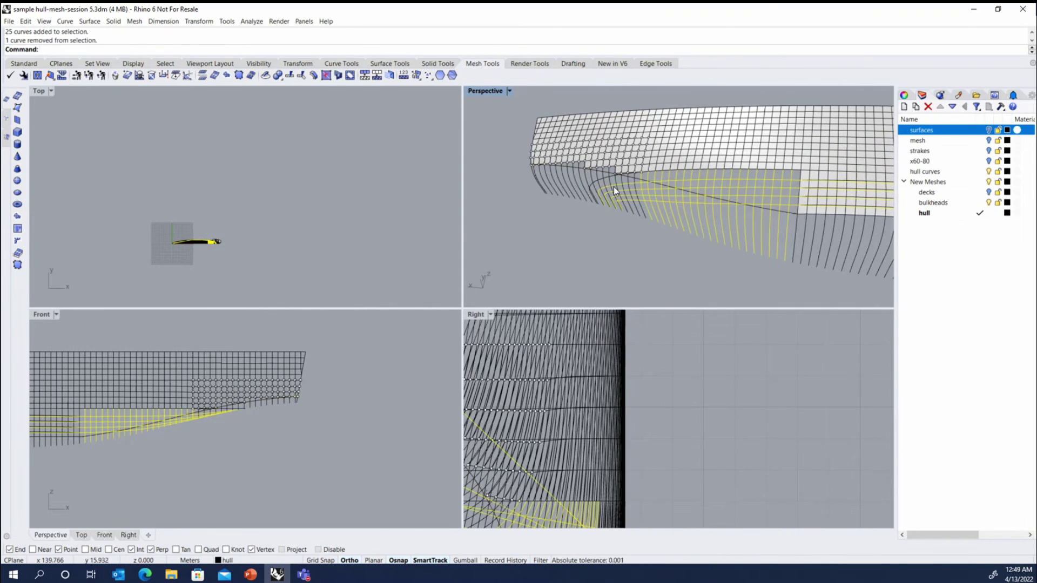
pyautogui.write('Intersect')
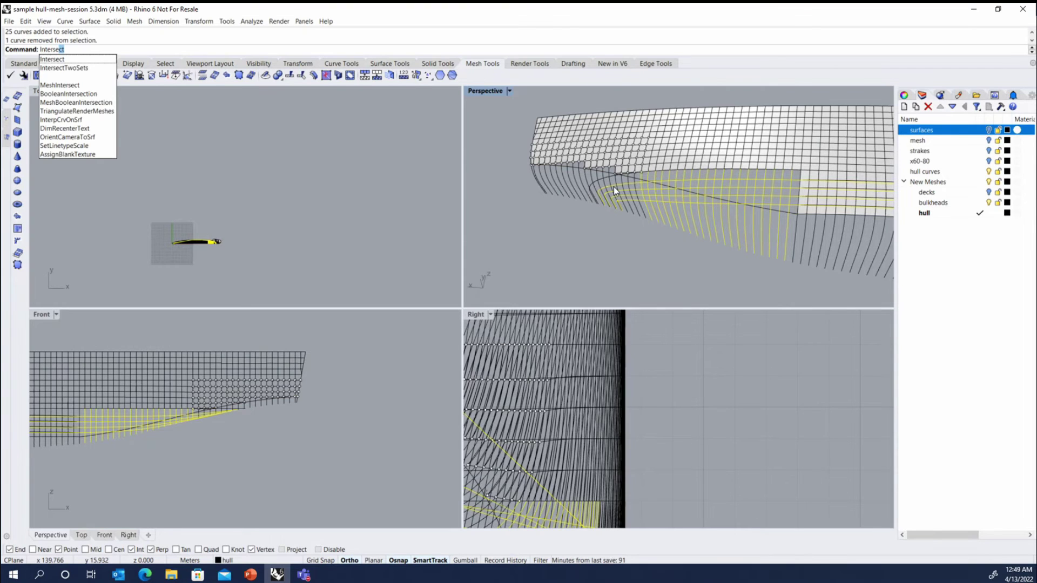
pyautogui.press('Return')
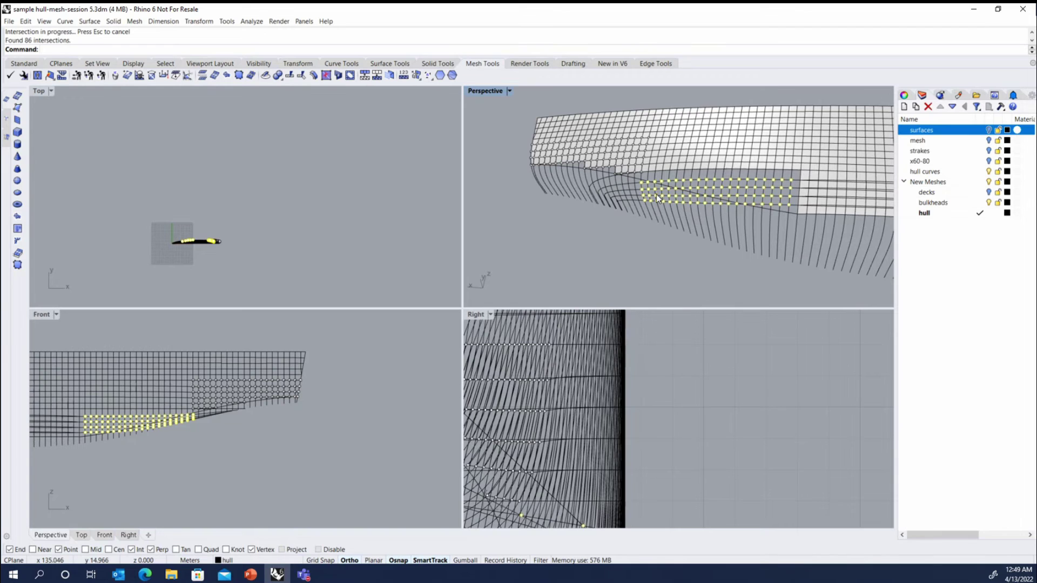
# Extract the vertex points of the lower hull mesh that borders the end of the gap.
pyautogui.scroll(5, 664, 173)
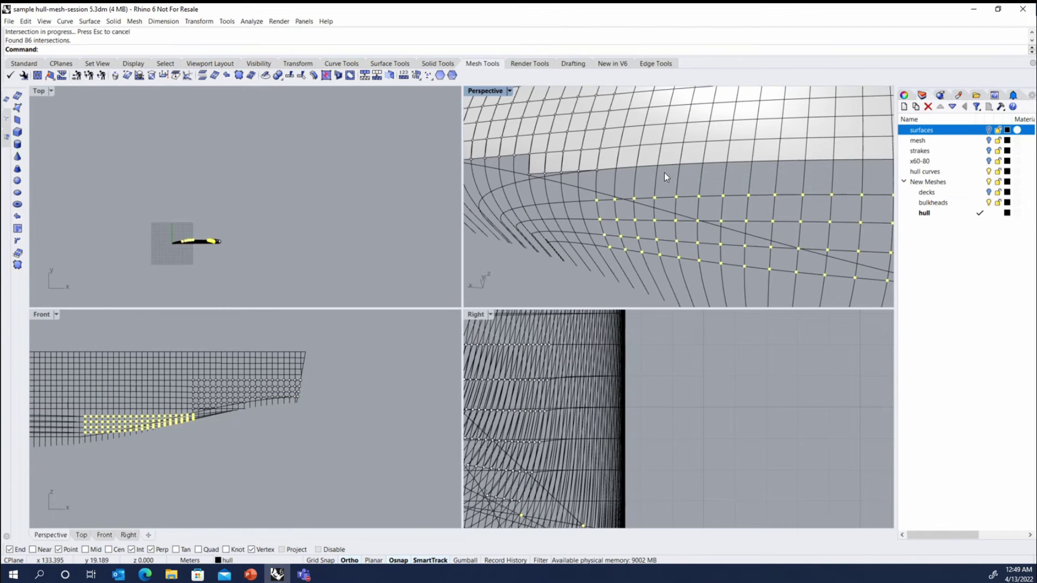
pyautogui.scroll(2, 663, 190)
pyautogui.click(864, 237)
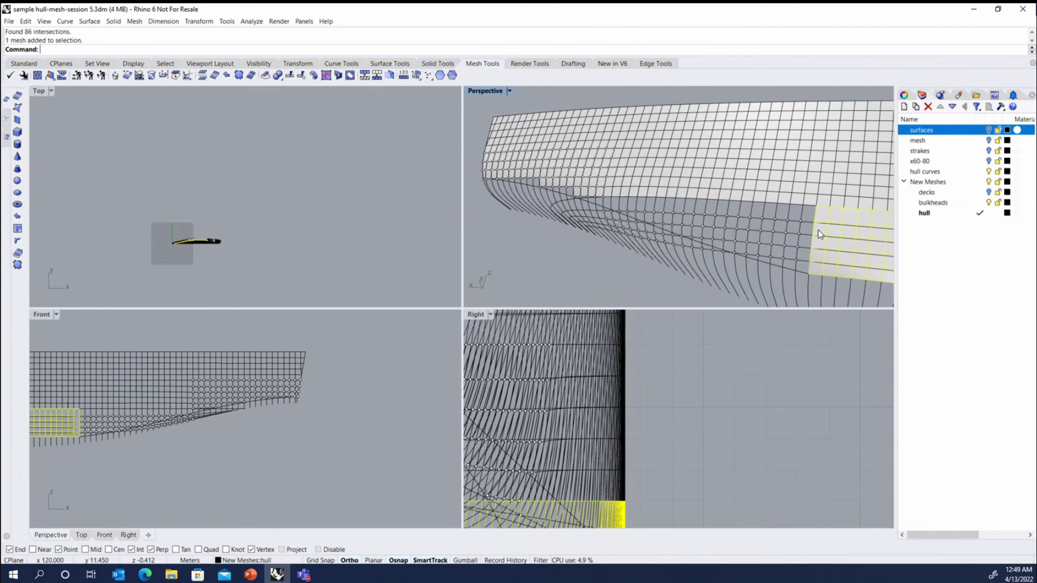
pyautogui.rightClick(611, 44)
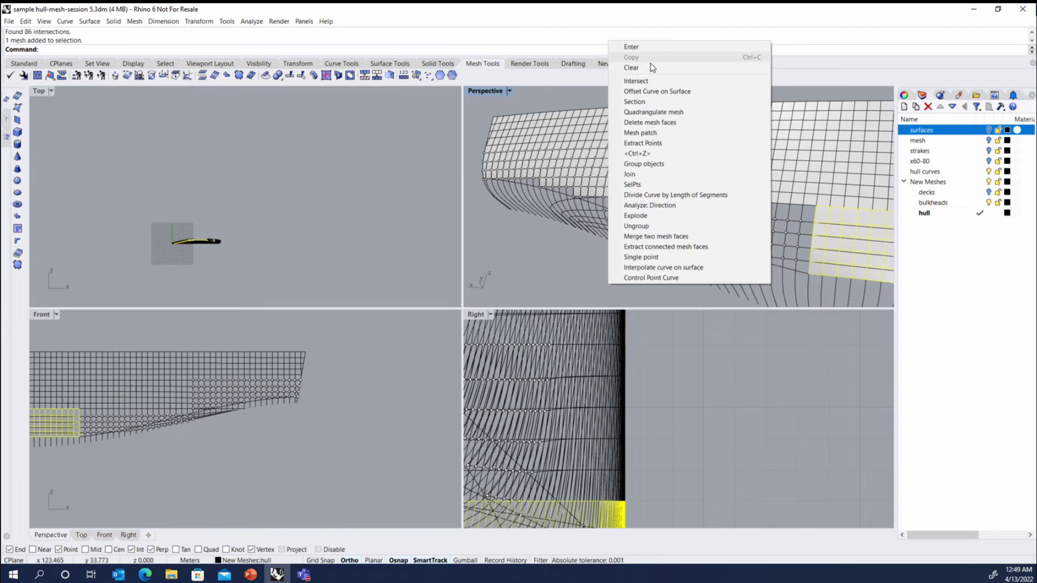
pyautogui.click(654, 143)
# Undo the accidental move of the extracted points and delete all of them except the column along the gap's end edge.
pyautogui.moveTo(800, 289); pyautogui.dragTo(806, 215)
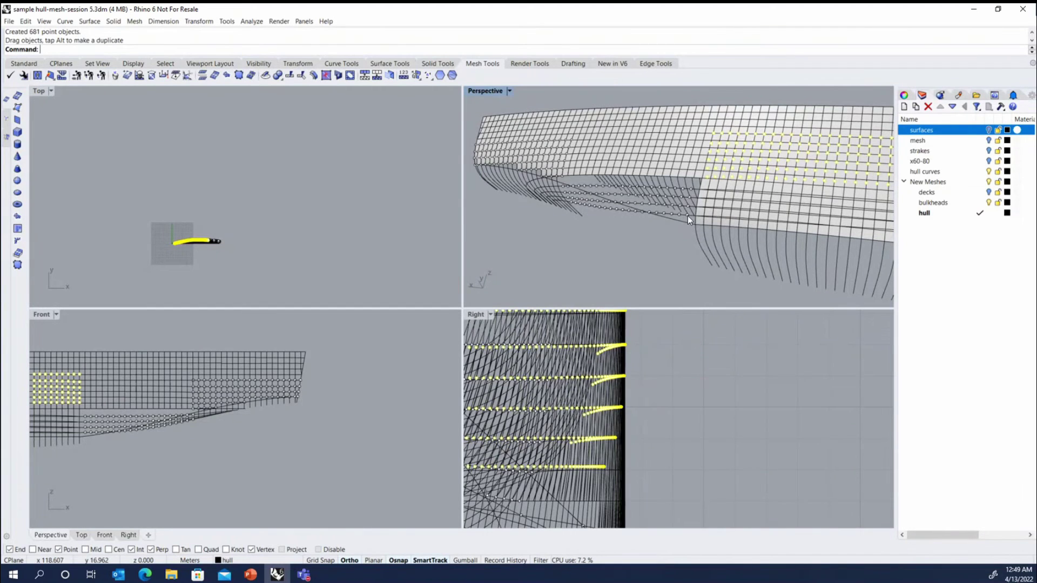
pyautogui.hotkey('ctrl', 'z')
pyautogui.scroll(3, 693, 218)
pyautogui.scroll(-2, 693, 234)
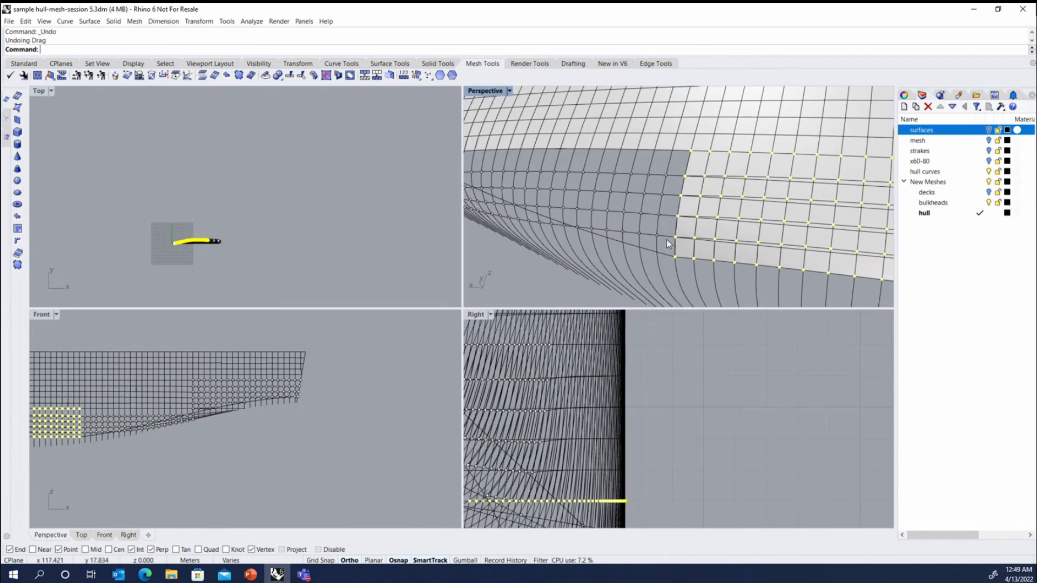
pyautogui.moveTo(670, 250); pyautogui.dragTo(638, 193, button='right')
pyautogui.keyDown('ctrl'); pyautogui.moveTo(637, 194); pyautogui.dragTo(658, 169); pyautogui.keyUp('ctrl')
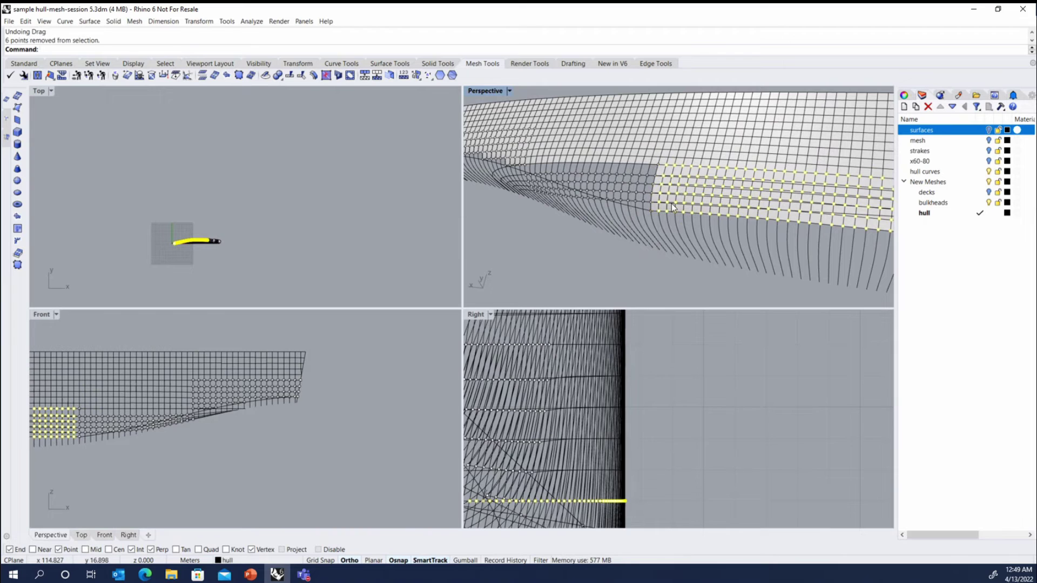
pyautogui.press('Delete')
# Extract the vertex points of the hull mesh above the gap and delete all of them except the row along the gap's upper edge.
pyautogui.click(643, 151)
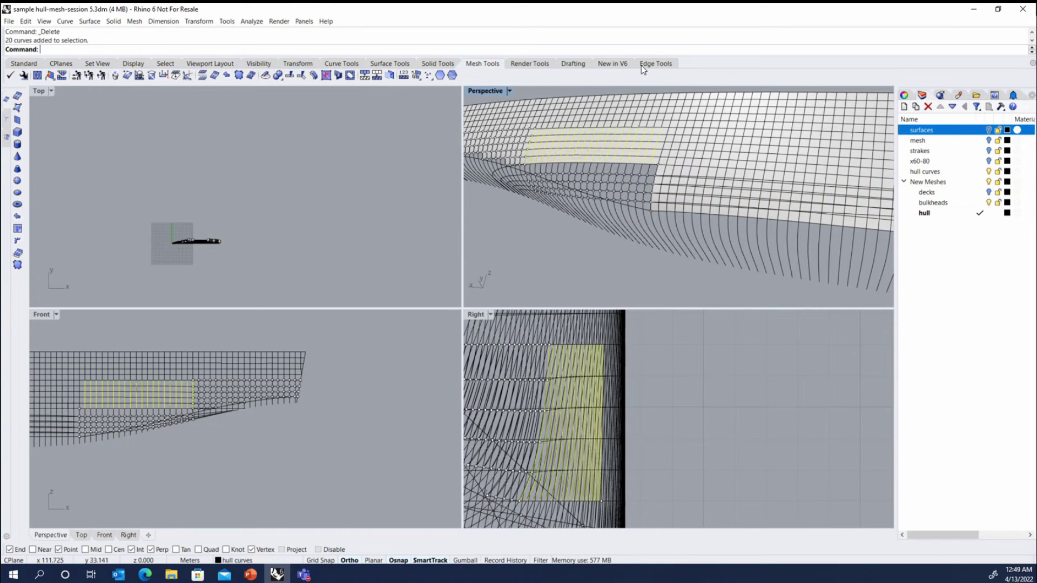
pyautogui.scroll(4, 658, 135)
pyautogui.click(664, 139)
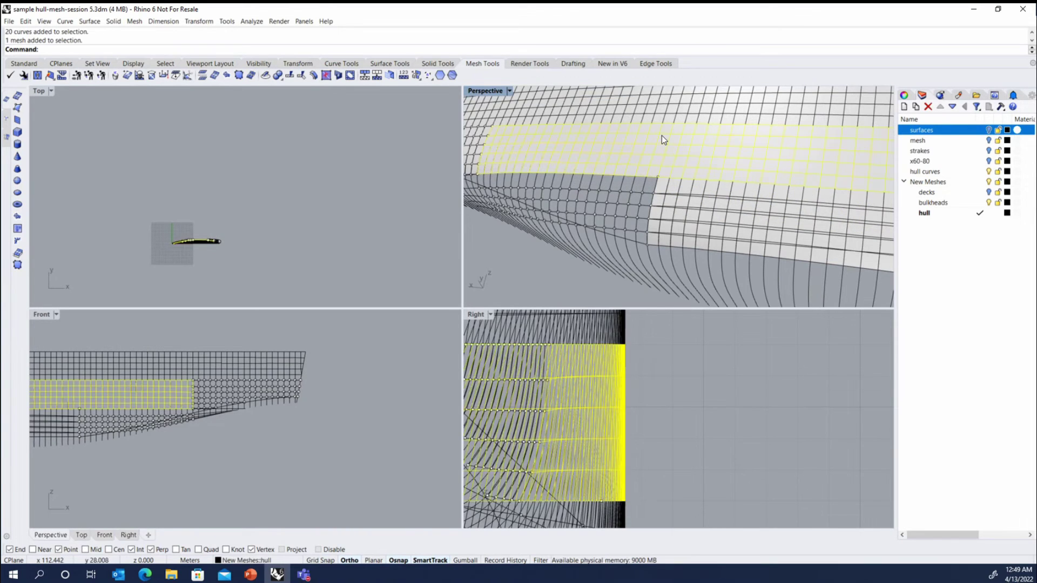
pyautogui.rightClick(598, 33)
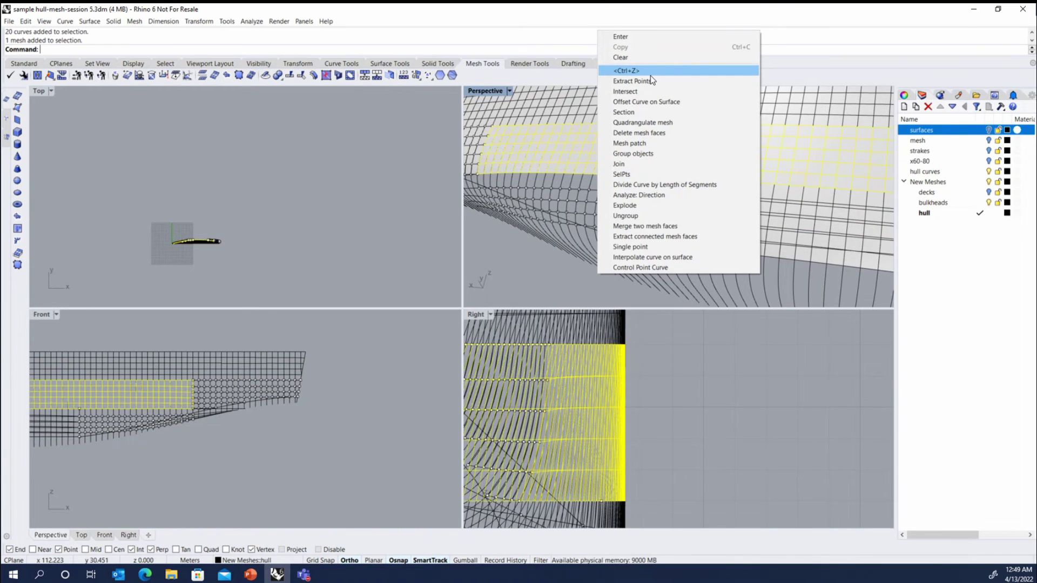
pyautogui.click(650, 80)
pyautogui.scroll(3, 78, 420)
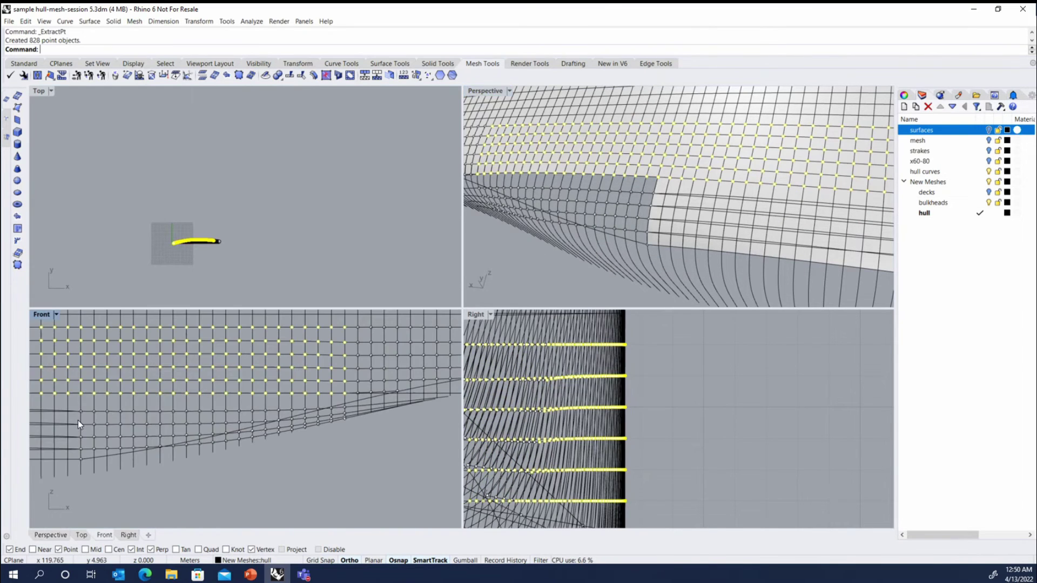
pyautogui.keyDown('ctrl'); pyautogui.moveTo(88, 405); pyautogui.dragTo(360, 379); pyautogui.keyUp('ctrl')
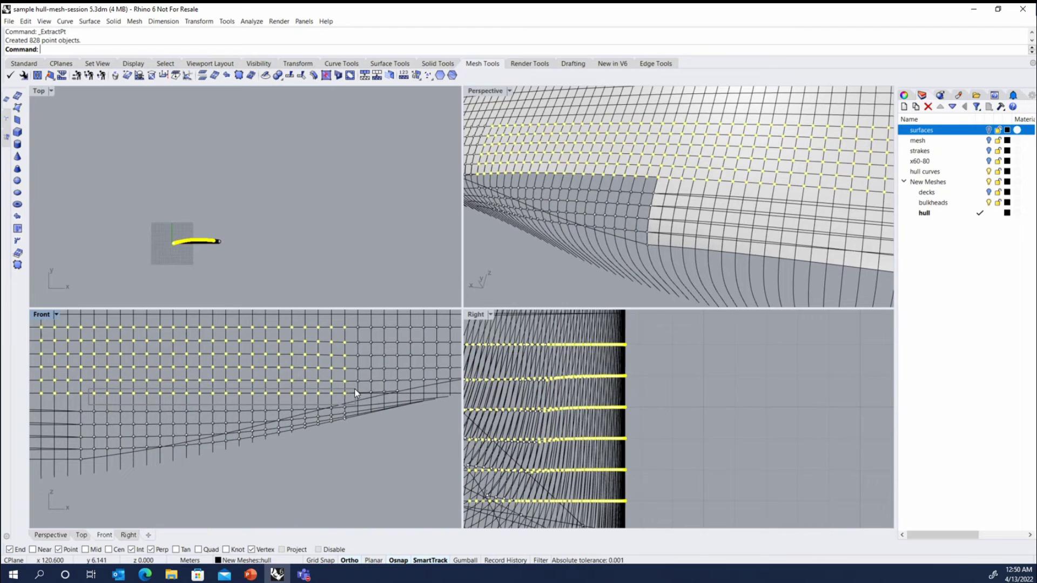
pyautogui.press('Delete')
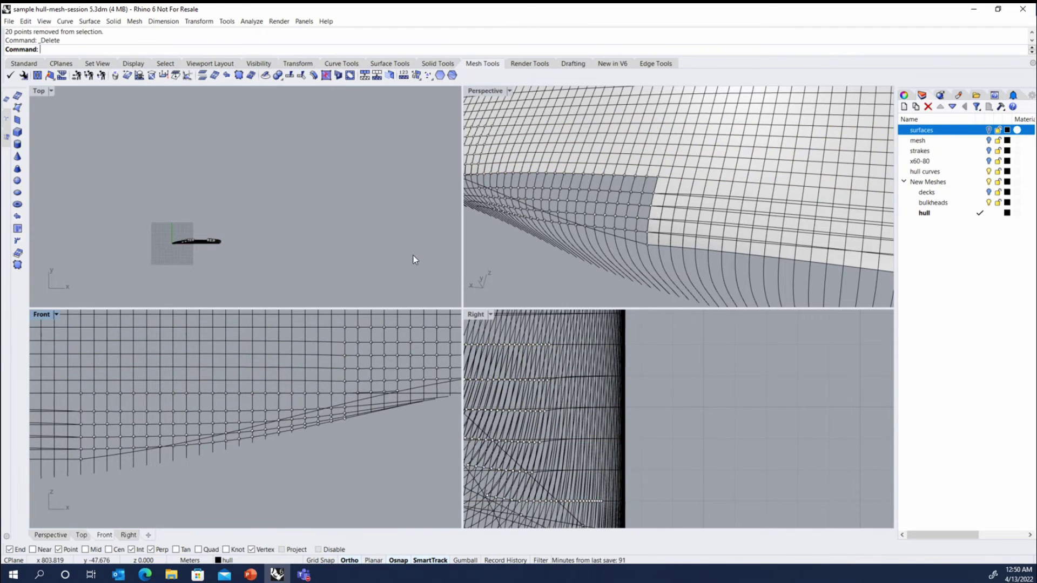
# Delete the surplus intersection points that lie below the diagonal boundary curve of the gap.
pyautogui.scroll(-5, 525, 198)
pyautogui.moveTo(591, 183)
pyautogui.mouseDown(button='right')
pyautogui.moveTo(646, 277)
pyautogui.moveTo(625, 189)
pyautogui.moveTo(604, 180)
pyautogui.mouseUp(button='right')
pyautogui.scroll(2, 604, 180)
pyautogui.moveTo(610, 211); pyautogui.dragTo(704, 199)
pyautogui.press('Delete')
pyautogui.press('Delete')
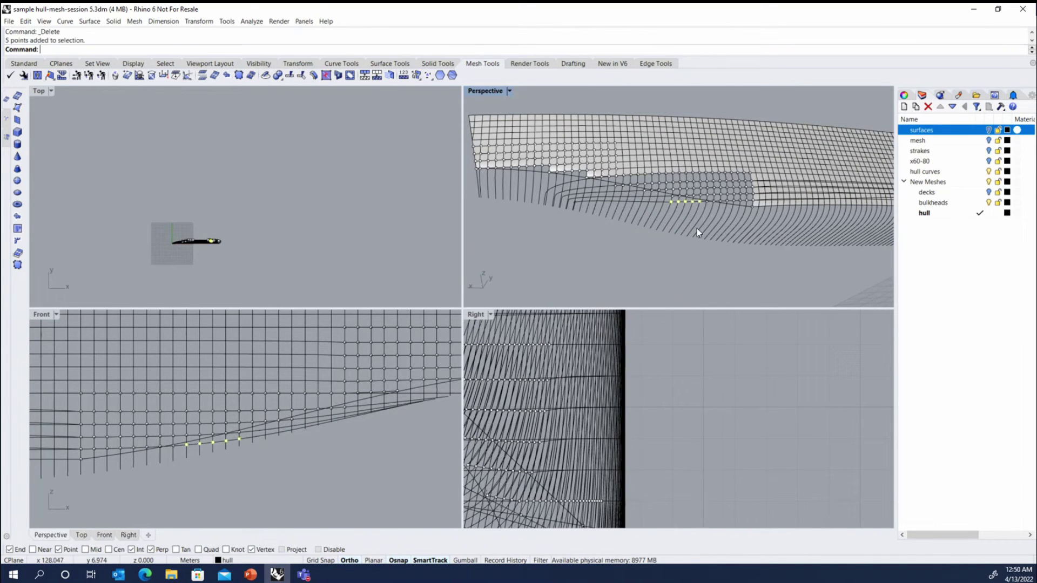
pyautogui.press('Delete')
pyautogui.scroll(4, 708, 202)
pyautogui.click(697, 209)
pyautogui.press('Delete')
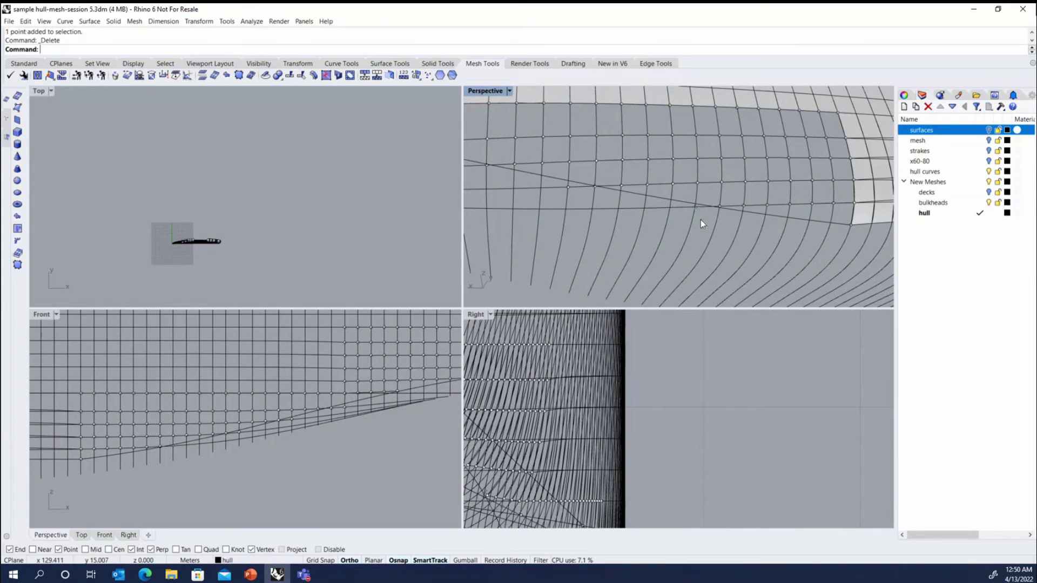
# Delete the offset curves running through the gap, keeping the diagonal boundary curve and the points.
pyautogui.scroll(-2, 701, 219)
pyautogui.scroll(2, 651, 208)
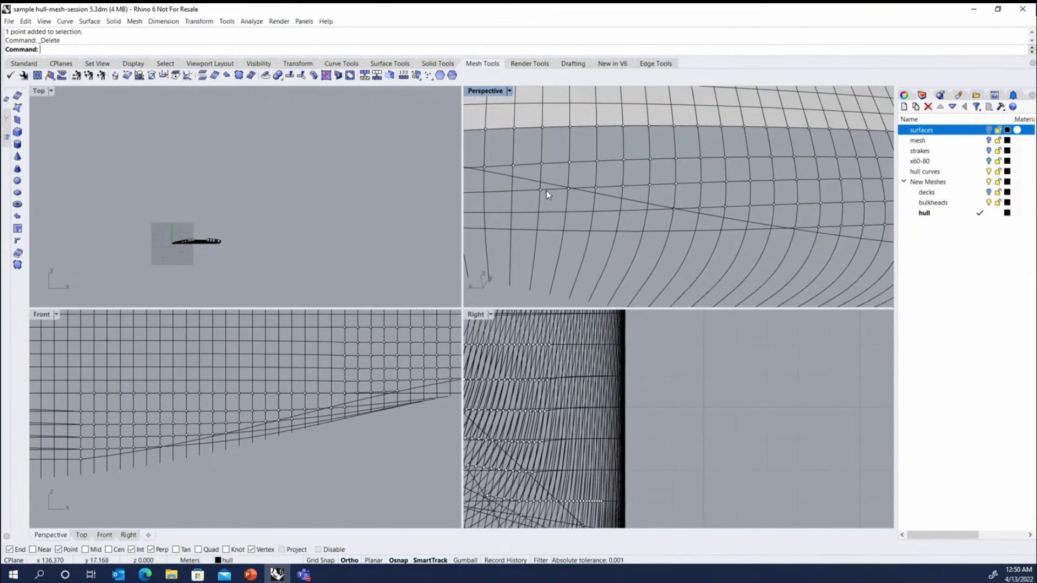
pyautogui.scroll(-2, 579, 192)
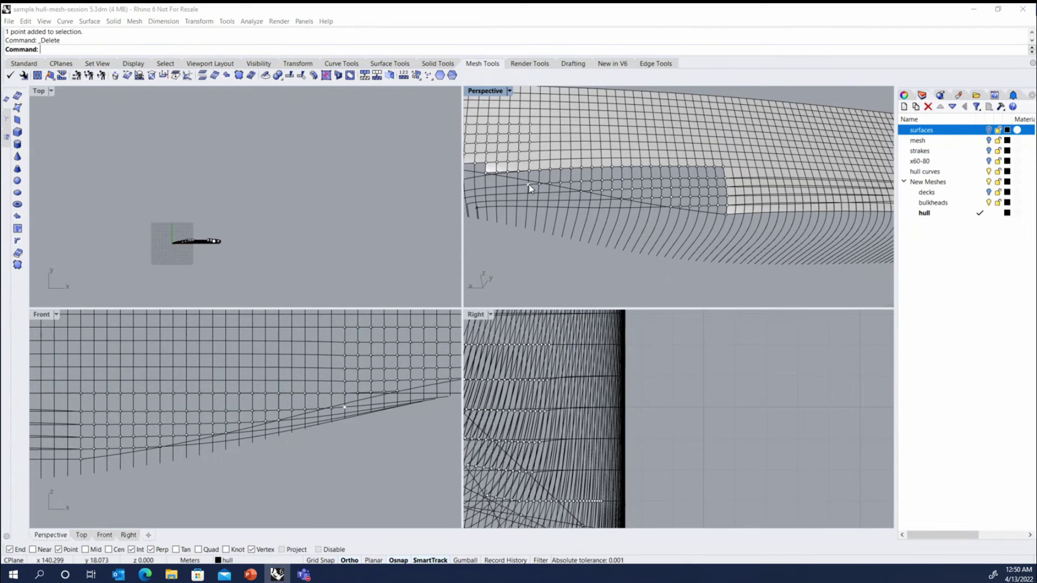
pyautogui.scroll(-2, 511, 184)
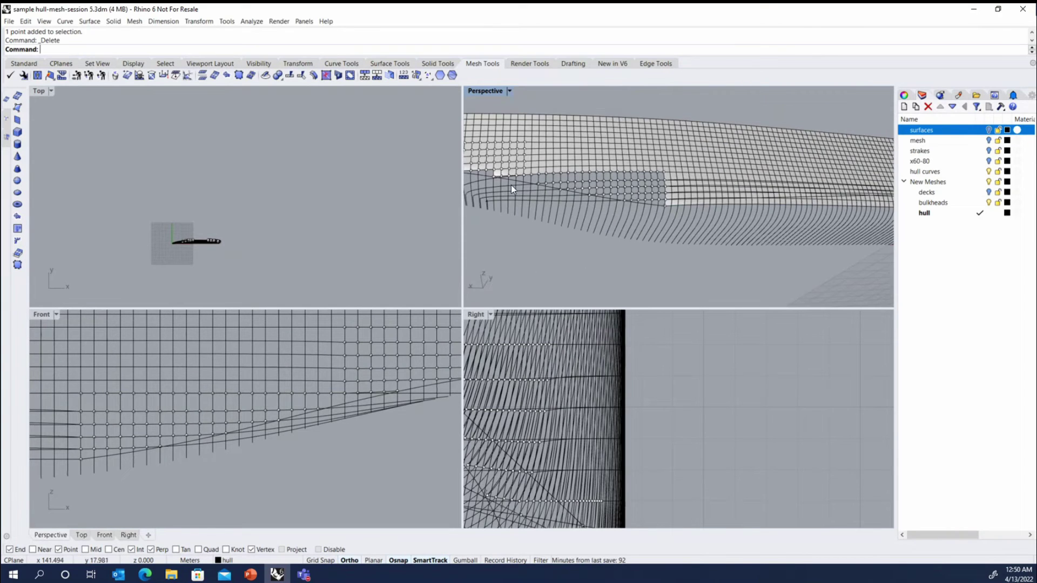
pyautogui.scroll(2, 616, 202)
pyautogui.scroll(-3, 616, 199)
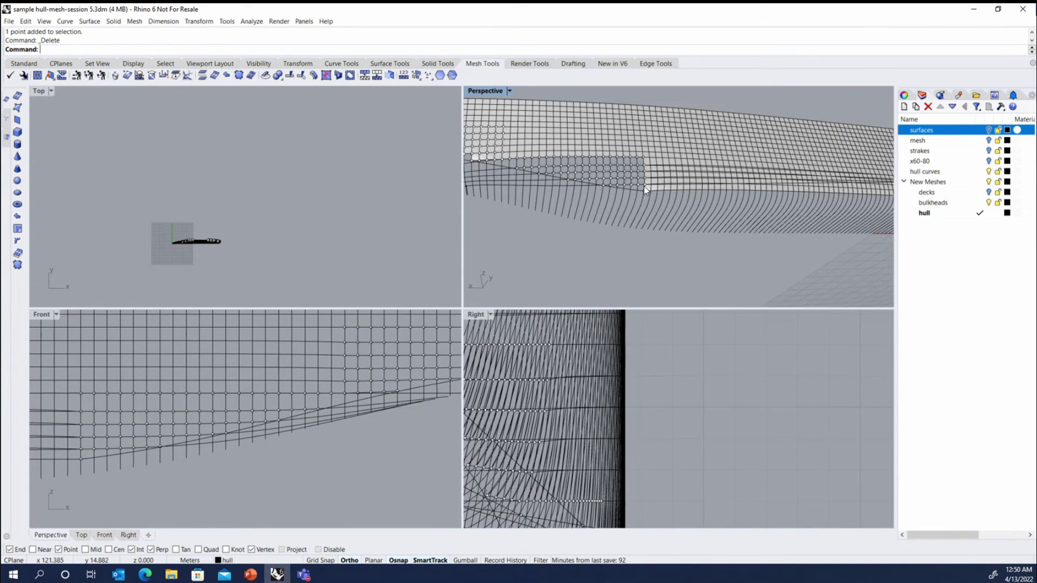
pyautogui.scroll(5, 550, 194)
pyautogui.click(546, 196)
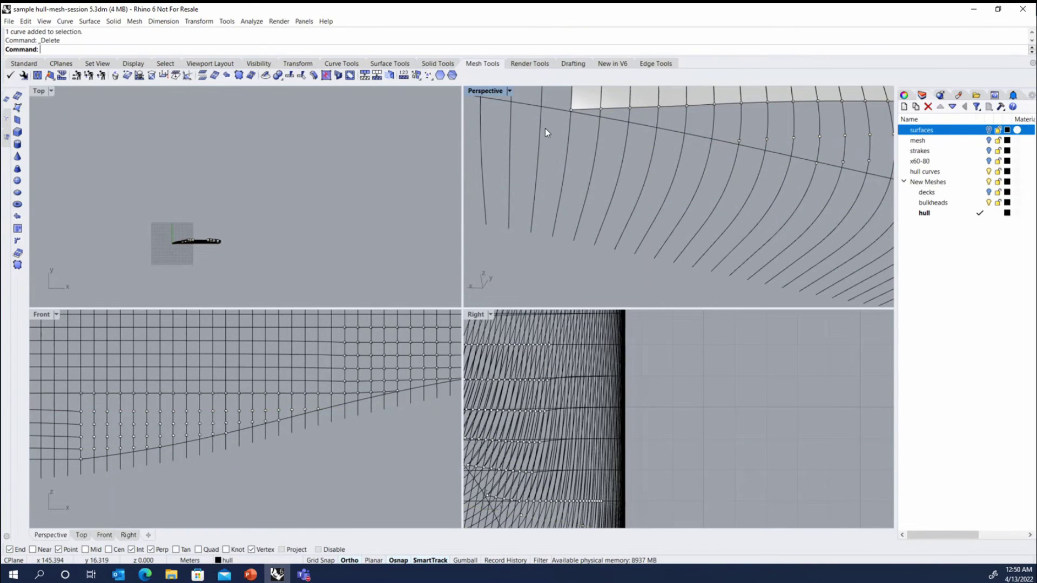
# Create a mesh patch from all points of the gap, leaving the point group nearer the hull end out of the selection.
pyautogui.scroll(-3, 542, 141)
pyautogui.scroll(1, 610, 154)
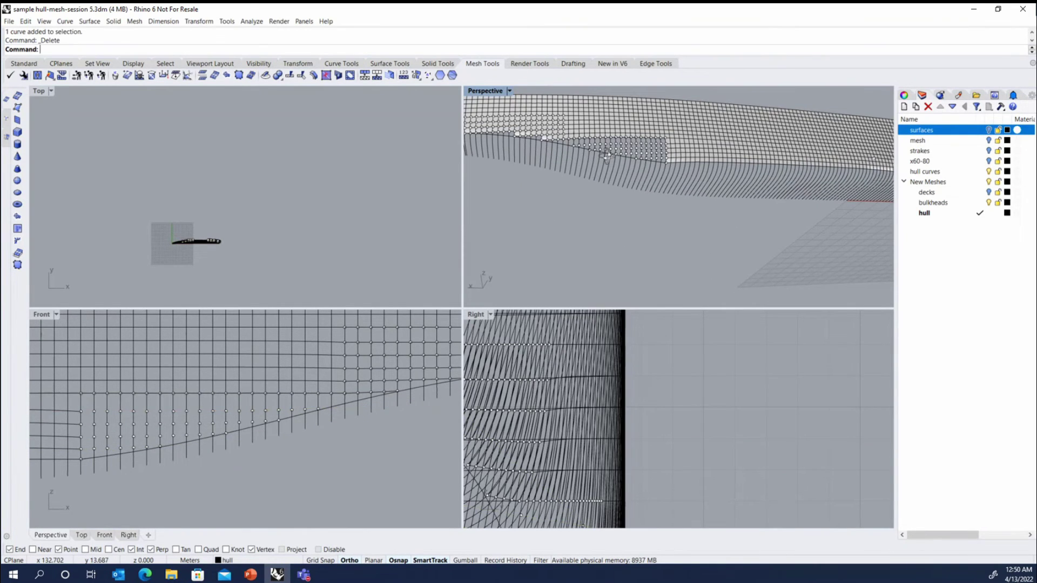
pyautogui.moveTo(608, 156); pyautogui.dragTo(592, 218, button='right')
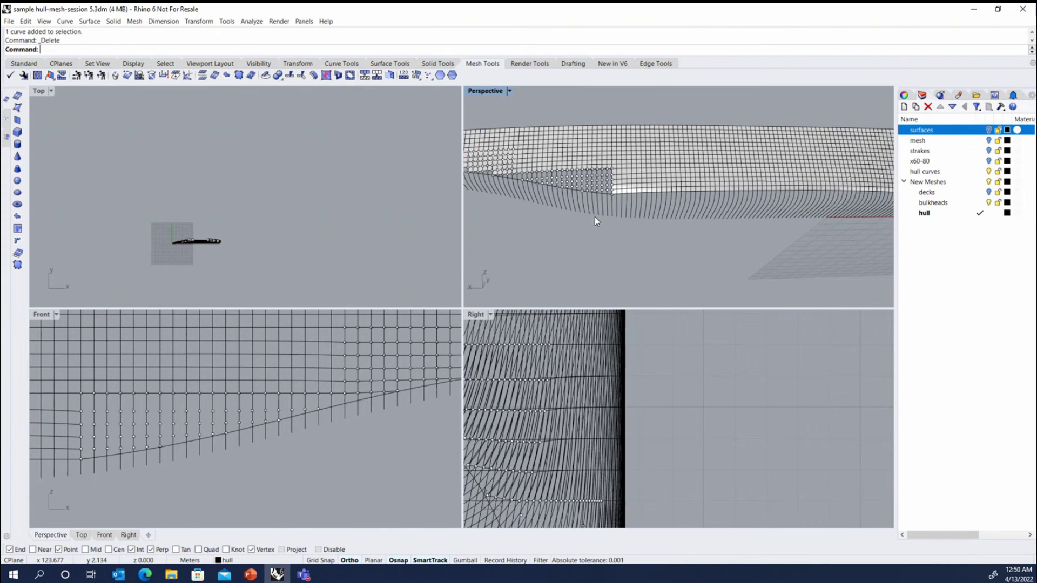
pyautogui.rightClick(595, 216)
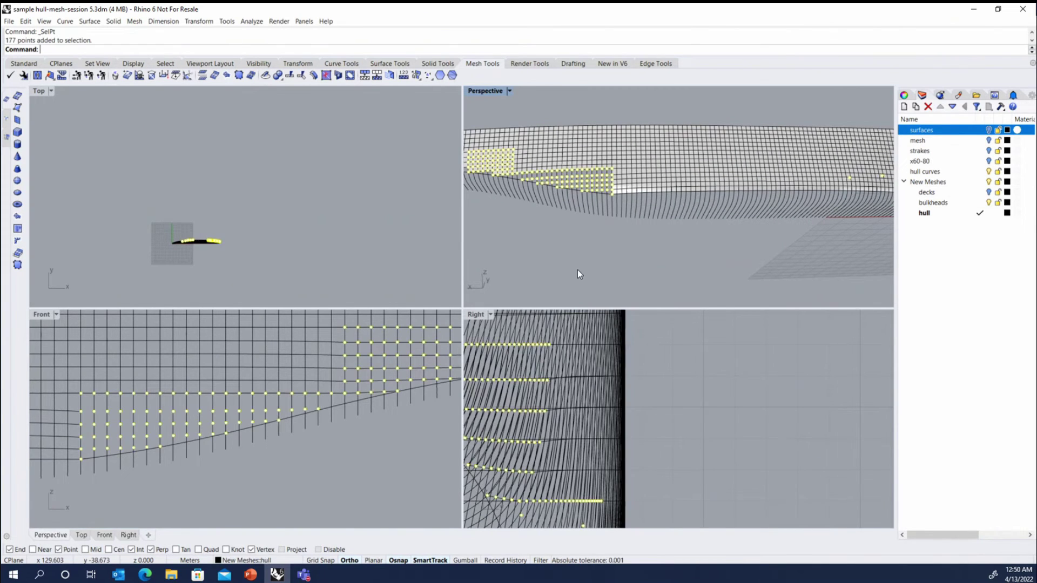
pyautogui.scroll(-3, 248, 381)
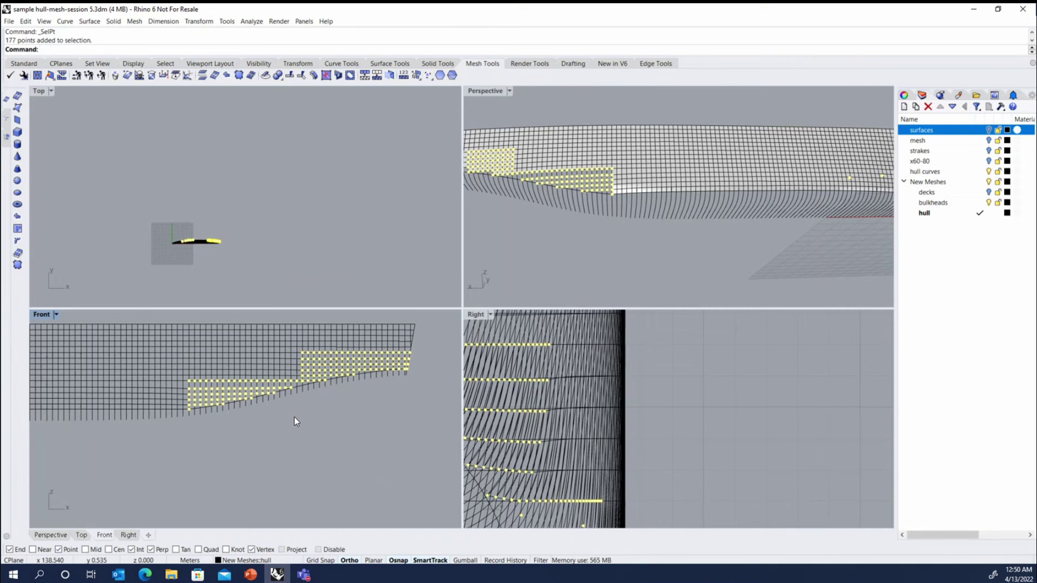
pyautogui.moveTo(294, 417); pyautogui.dragTo(416, 342)
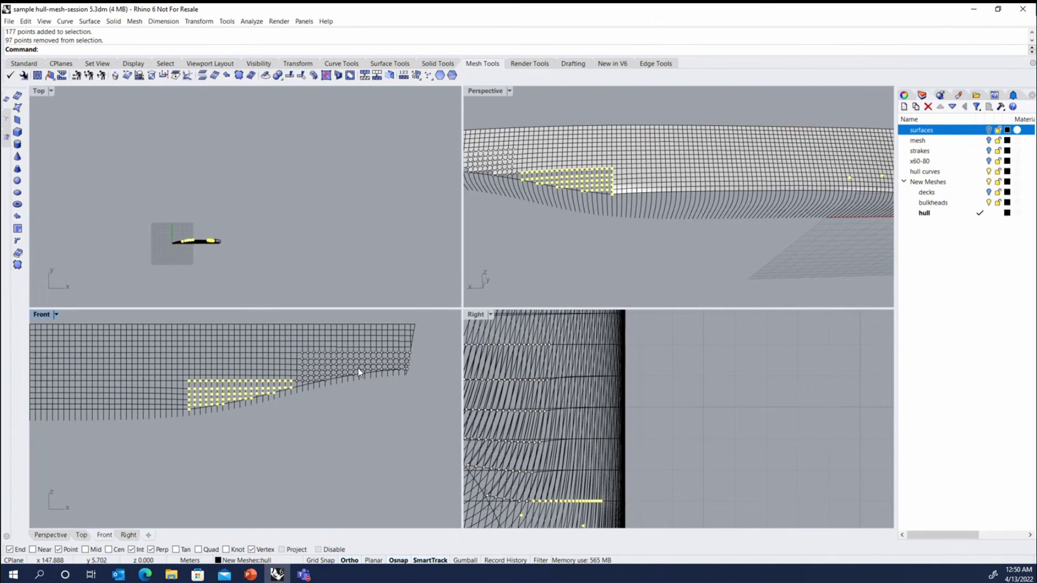
pyautogui.click(17, 216)
pyautogui.click(595, 206)
pyautogui.press('Return')
# Quadrangulate the new patch mesh to merge its triangles into quads.
pyautogui.scroll(5, 595, 206)
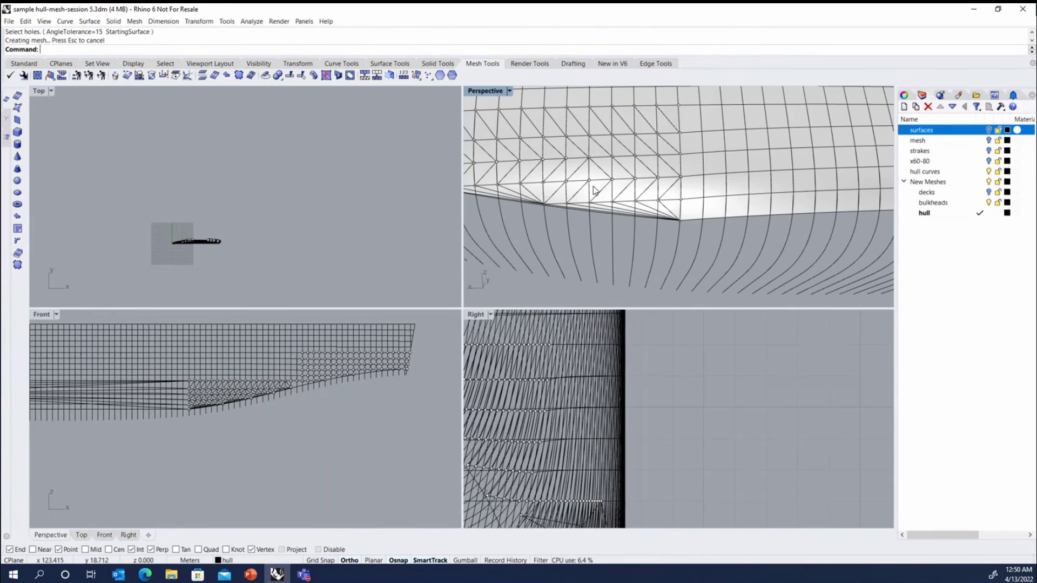
pyautogui.click(366, 76)
pyautogui.press('Return')
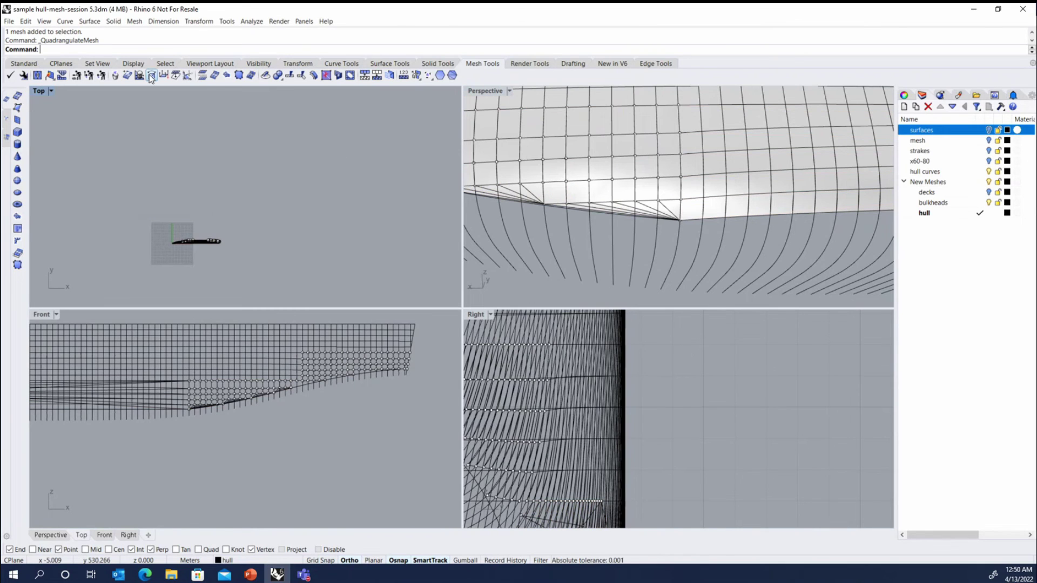
# Delete the thin triangular mesh faces along the diagonal lower boundary of the patch, leaving a stepped quad edge.
pyautogui.click(115, 75)
pyautogui.scroll(3, 679, 197)
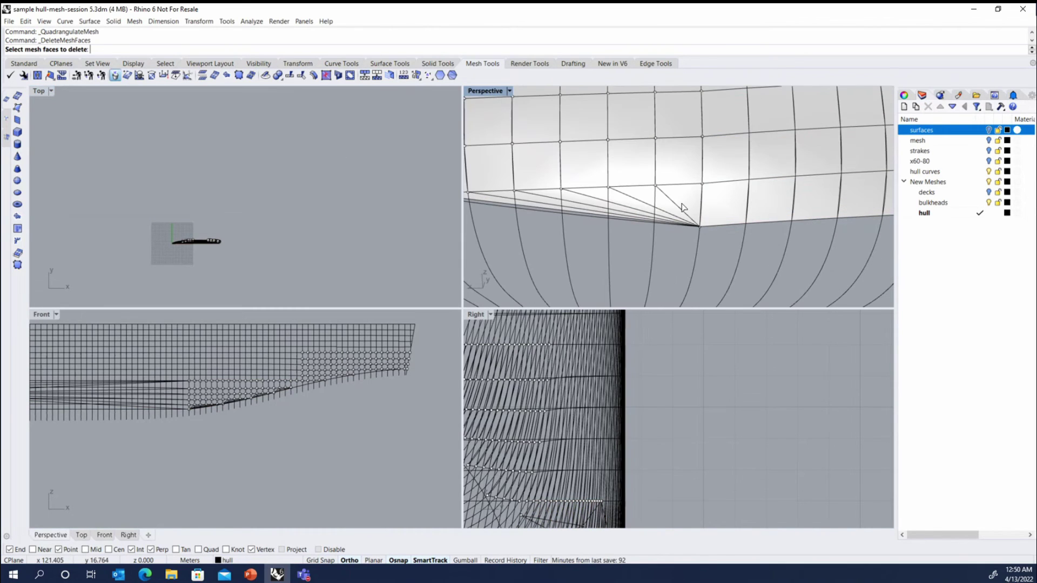
pyautogui.click(676, 212)
pyautogui.click(621, 200)
pyautogui.click(578, 205)
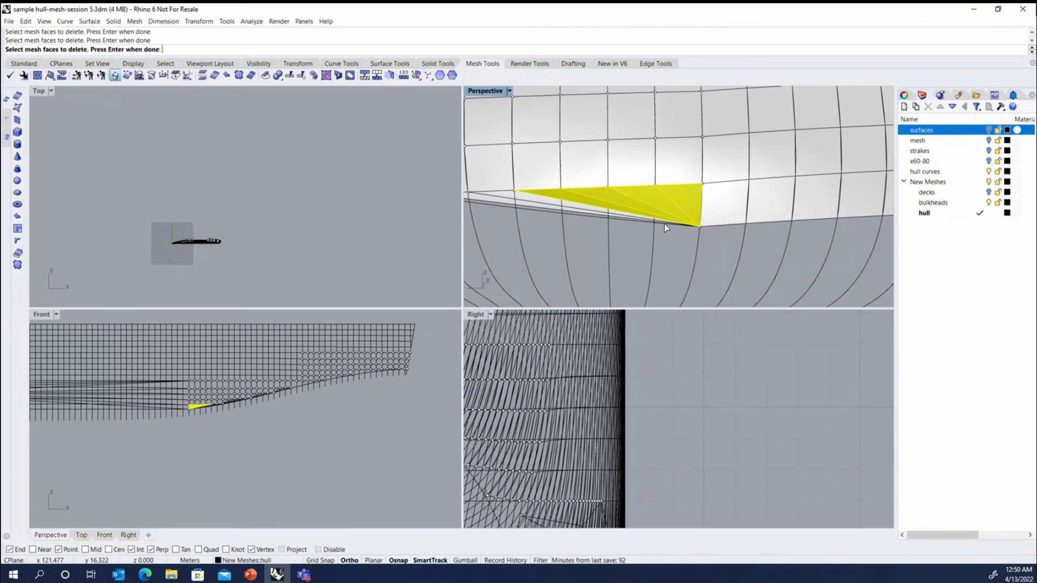
pyautogui.scroll(-3, 680, 216)
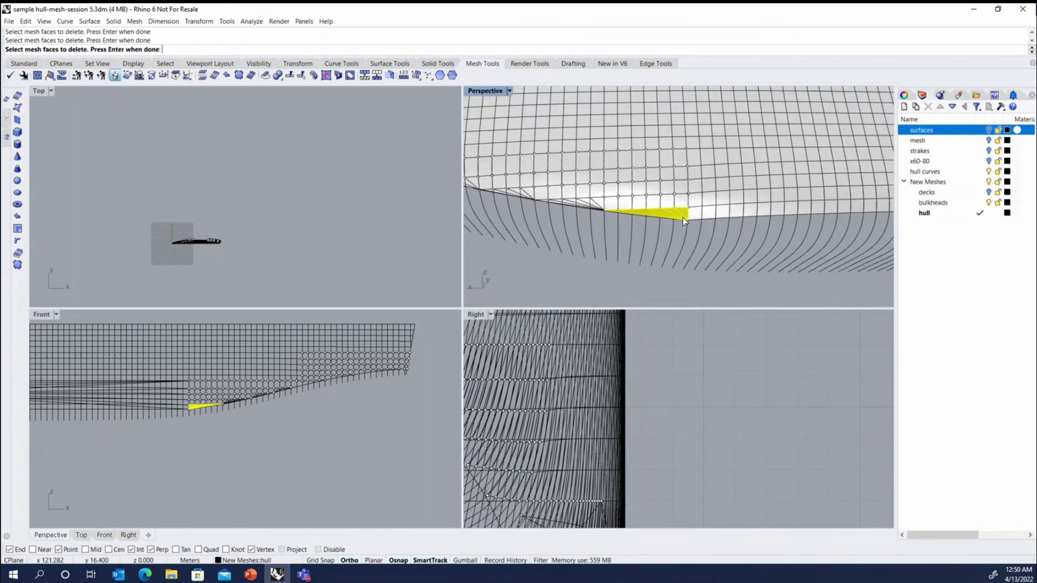
pyautogui.scroll(3, 648, 205)
pyautogui.scroll(-2, 756, 200)
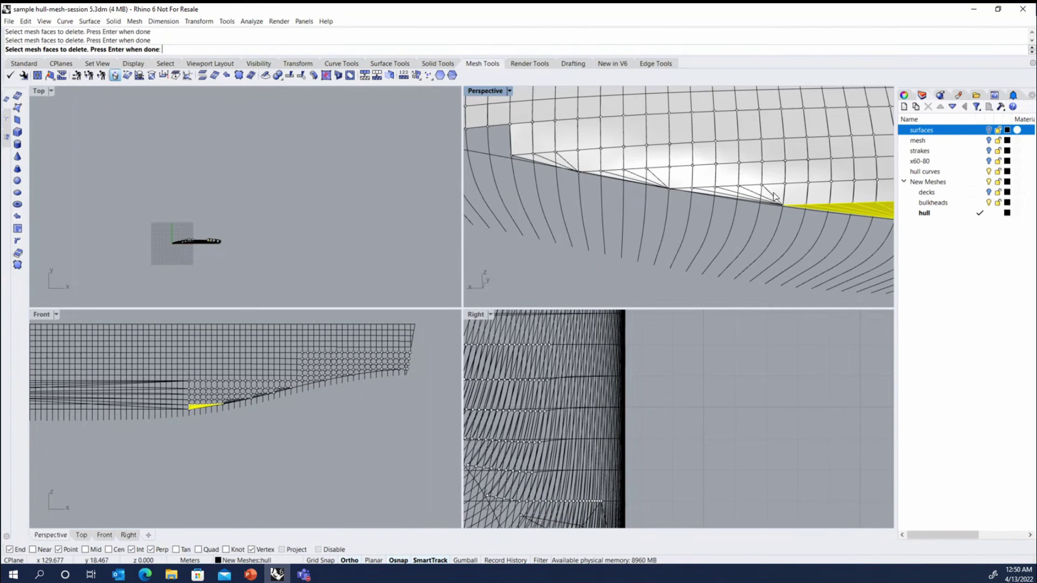
pyautogui.click(769, 197)
pyautogui.click(723, 192)
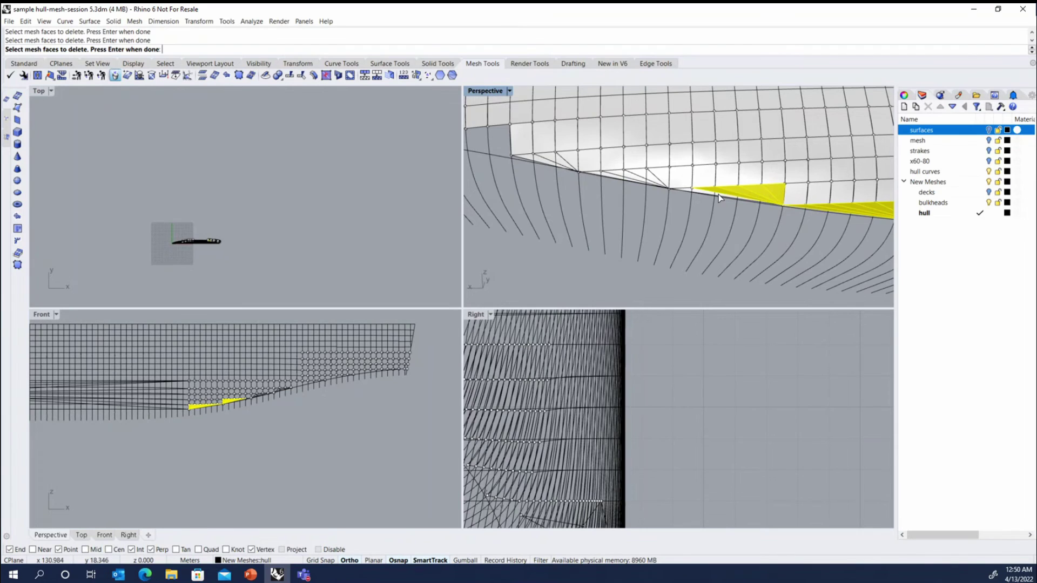
pyautogui.click(650, 187)
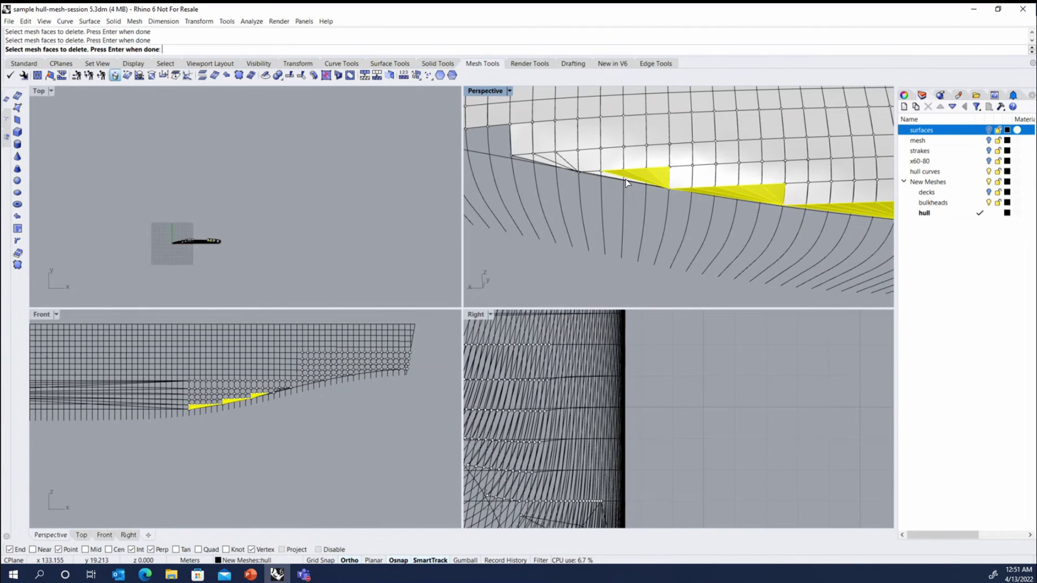
pyautogui.click(568, 164)
pyautogui.click(556, 162)
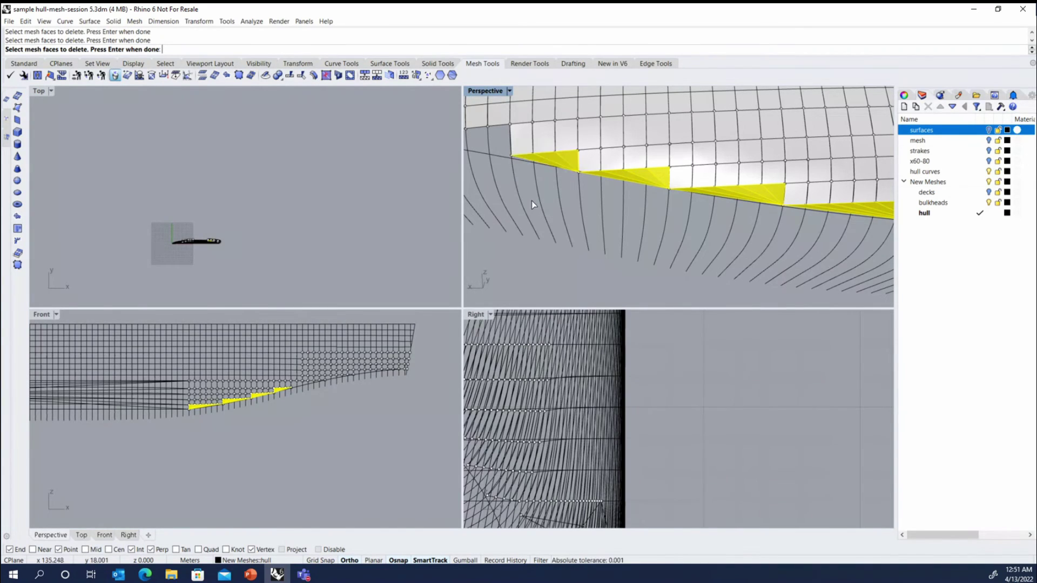
pyautogui.press('Return')
# Select all point objects in the model and delete them.
pyautogui.scroll(-5, 624, 208)
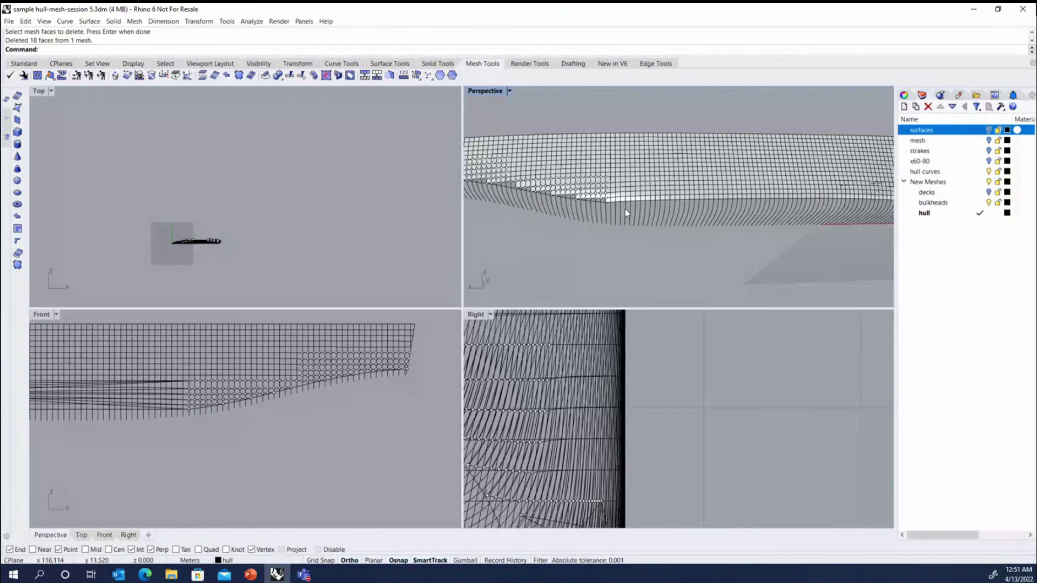
pyautogui.write('SelPts')
pyautogui.press('Return')
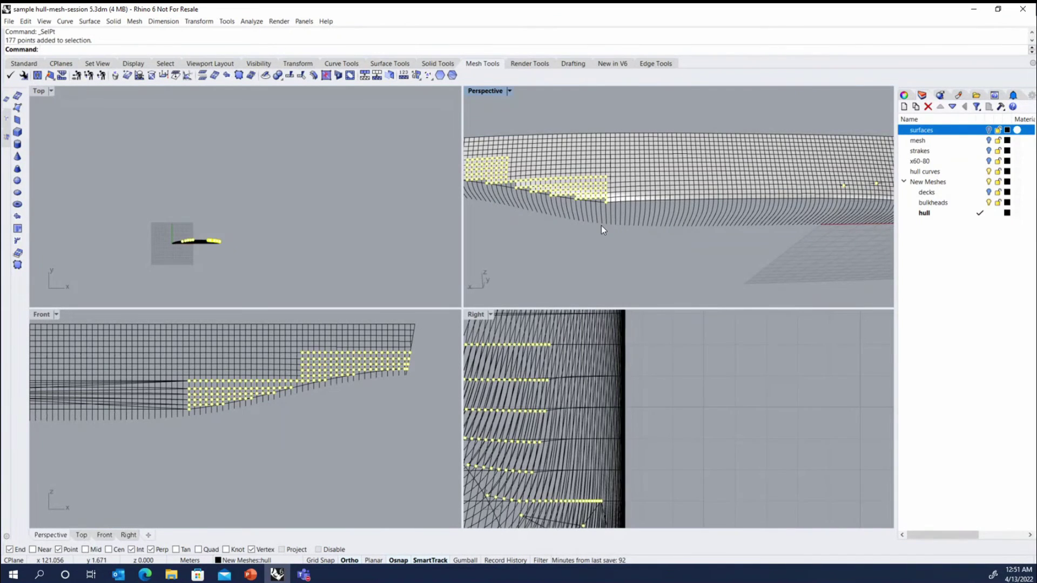
pyautogui.press('Delete')
# Try to pick out the stray stretched faces on the hull side and undo the accidental move of the frame curves.
pyautogui.scroll(-3, 638, 175)
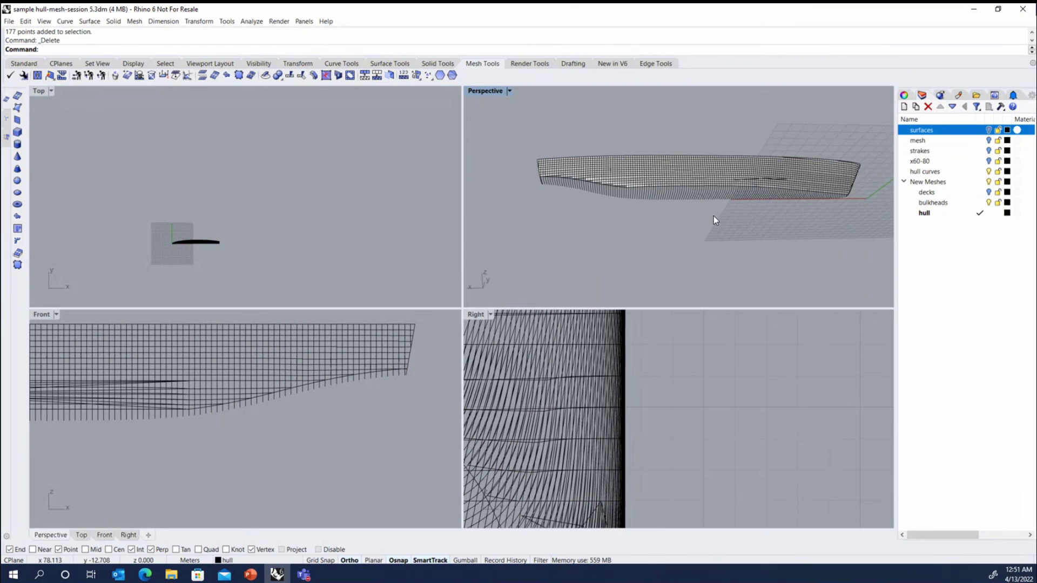
pyautogui.moveTo(713, 219); pyautogui.dragTo(745, 168, button='right')
pyautogui.scroll(12, 744, 169)
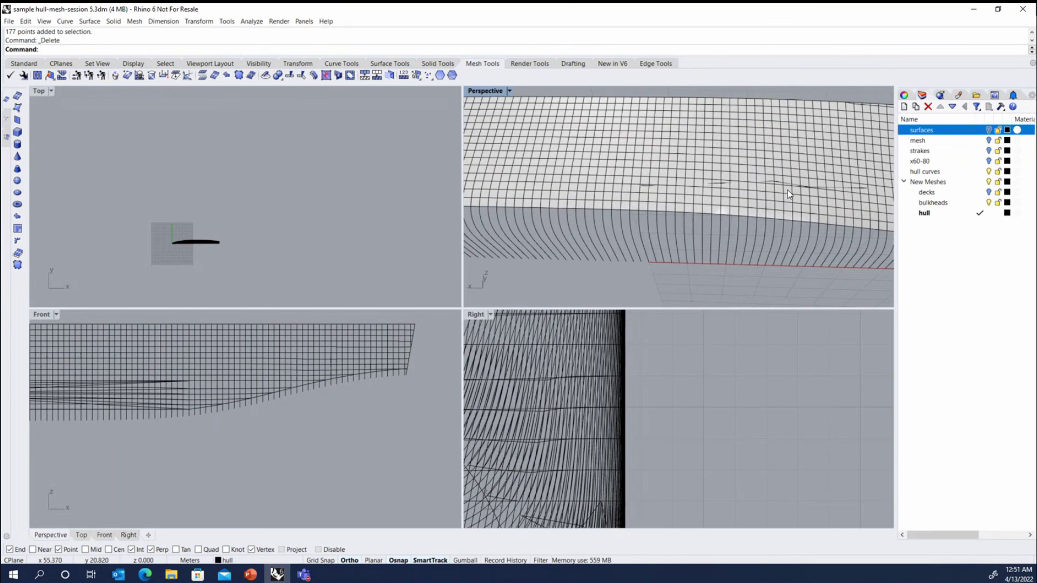
pyautogui.click(764, 173)
pyautogui.click(759, 171)
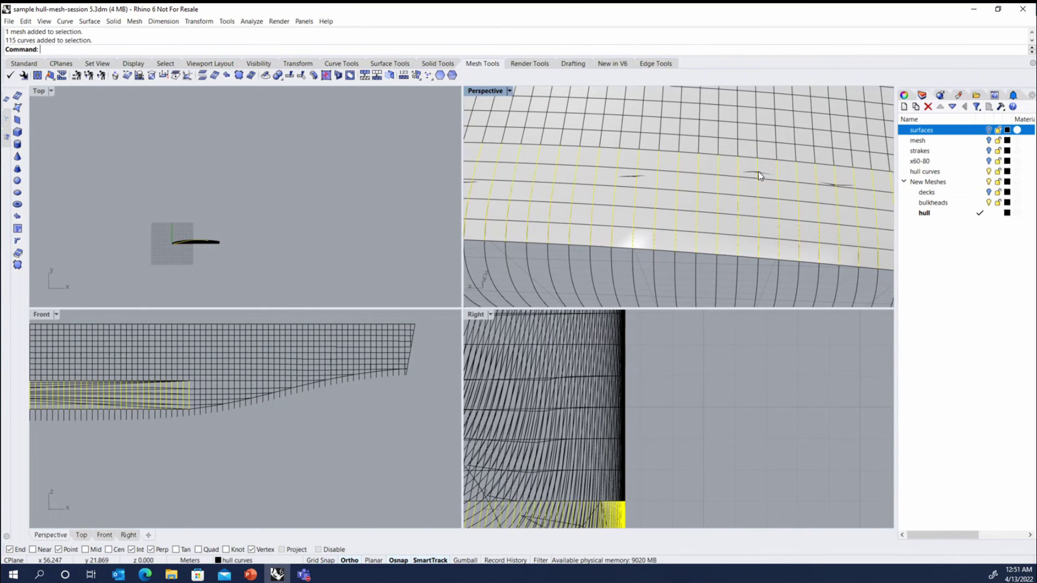
pyautogui.scroll(-10, 694, 158)
pyautogui.moveTo(657, 141); pyautogui.dragTo(718, 233, button='right')
pyautogui.scroll(6, 718, 233)
pyautogui.moveTo(718, 234); pyautogui.dragTo(699, 248)
pyautogui.scroll(2, 698, 248)
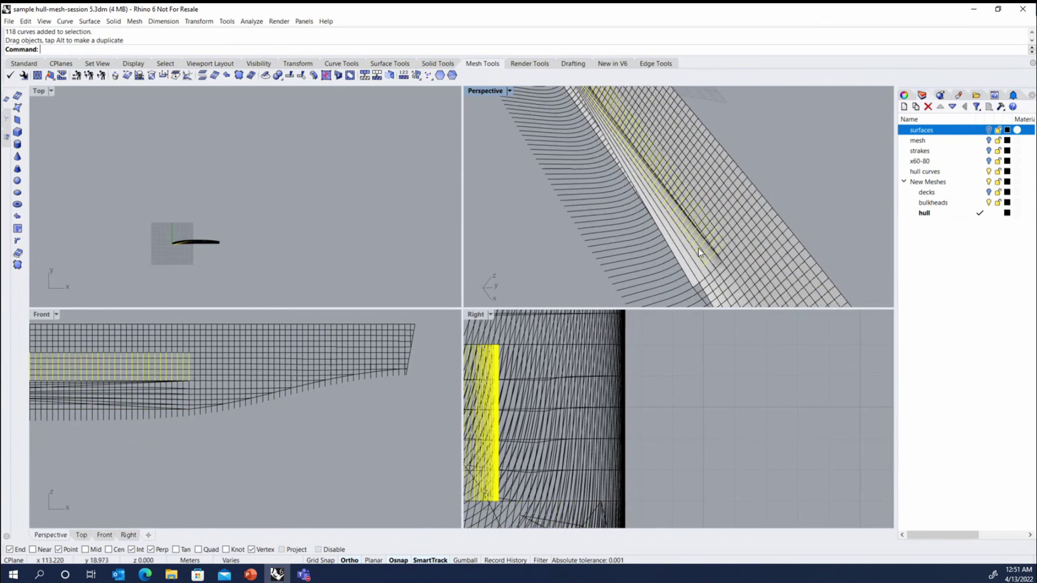
pyautogui.scroll(-2, 667, 238)
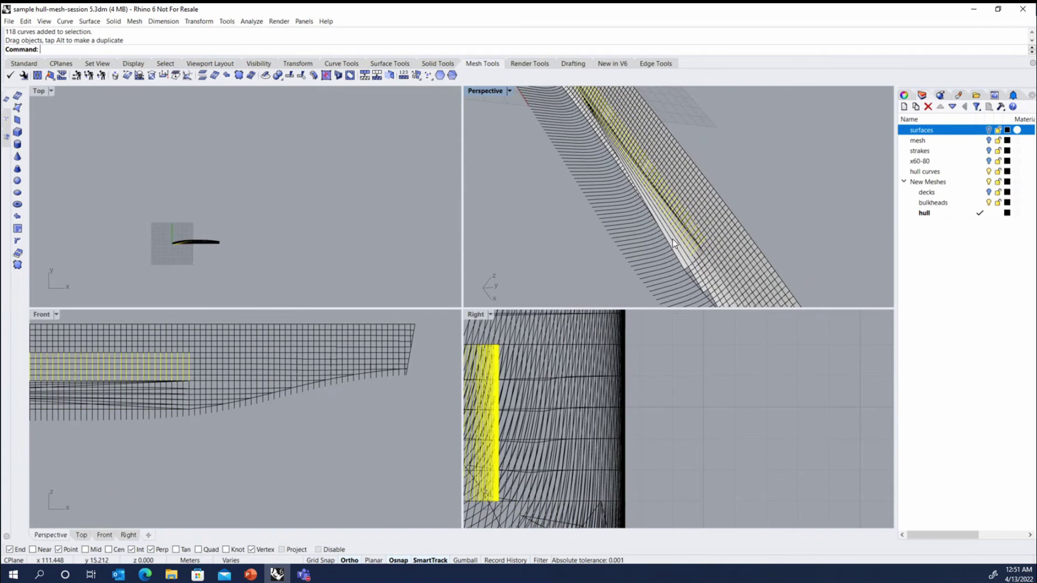
pyautogui.click(672, 239)
pyautogui.scroll(-5, 581, 199)
pyautogui.hotkey('ctrl', 'z')
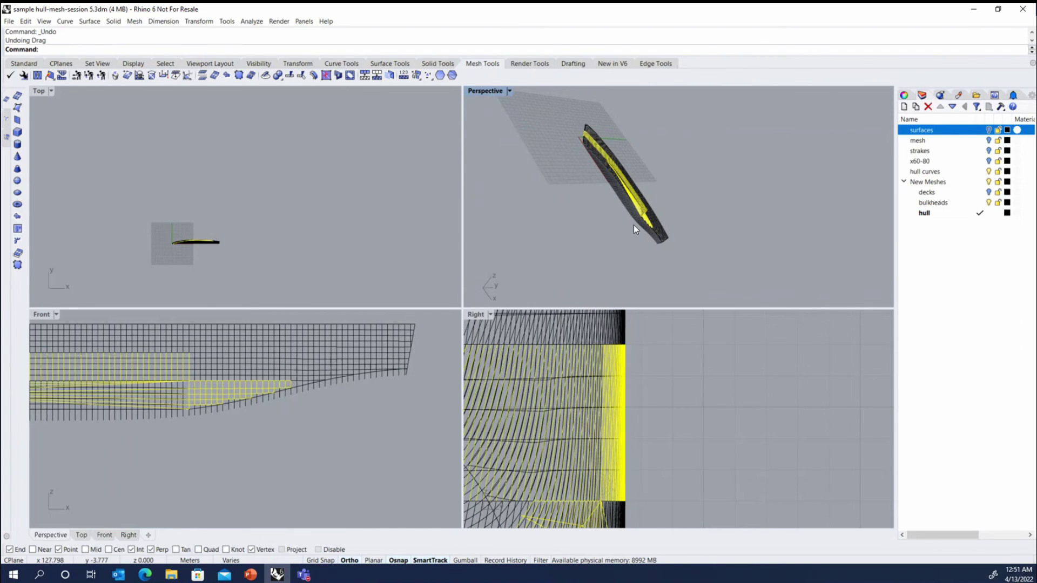
# Undo the deletion of the point objects and the last deletion of mesh faces on the hull patch.
pyautogui.moveTo(634, 225); pyautogui.dragTo(592, 156, button='right')
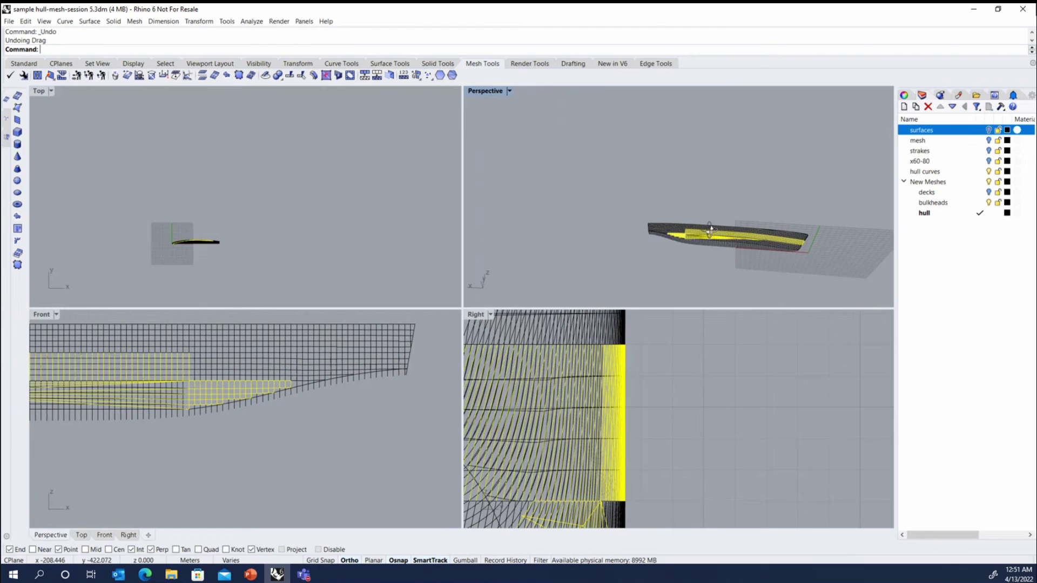
pyautogui.scroll(5, 769, 246)
pyautogui.scroll(4, 767, 241)
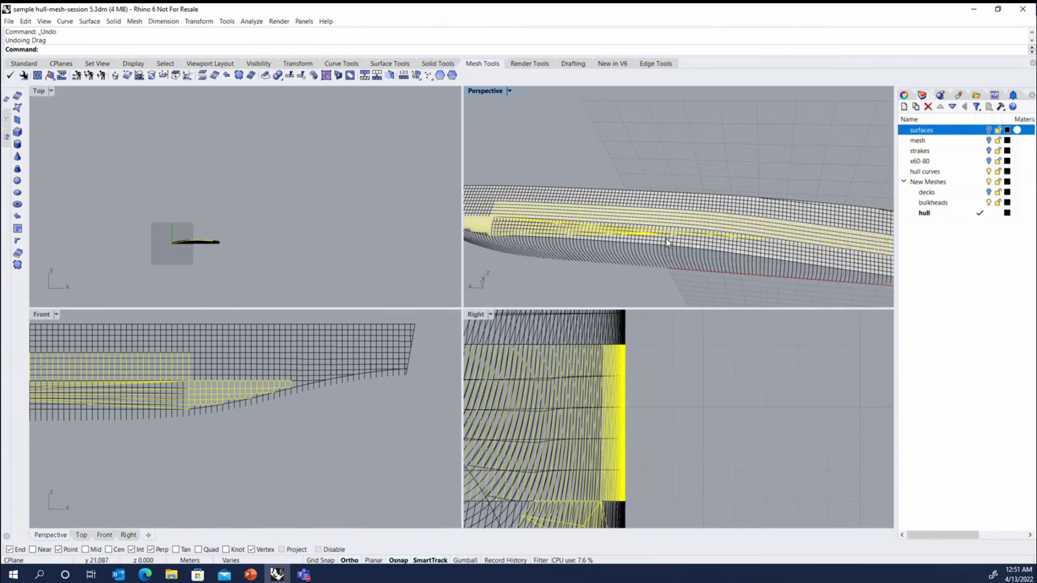
pyautogui.hotkey('ctrl', 'z')
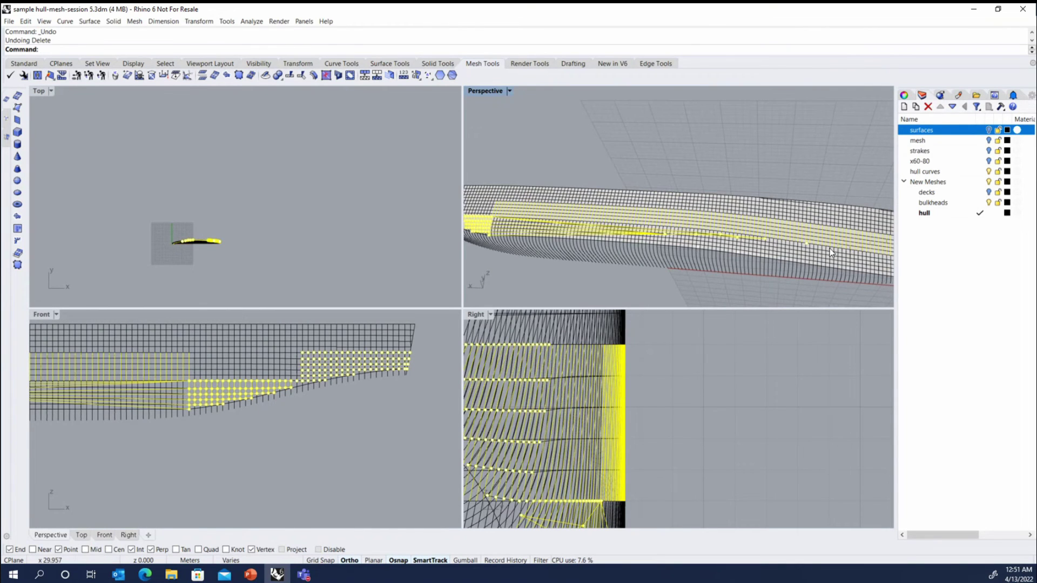
pyautogui.scroll(-4, 820, 218)
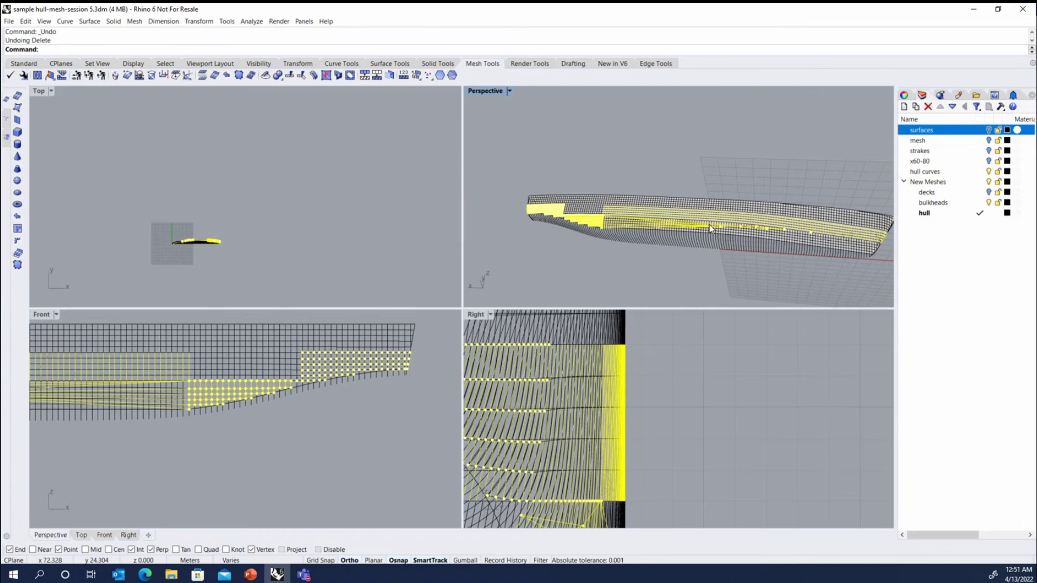
pyautogui.hotkey('ctrl', 'z')
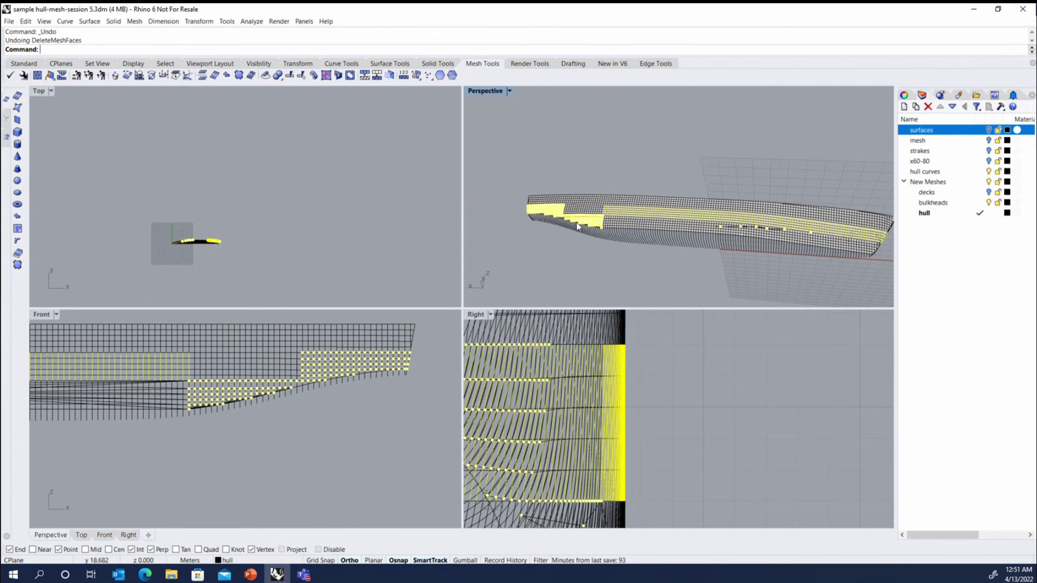
pyautogui.scroll(2, 588, 221)
pyautogui.scroll(-2, 604, 221)
pyautogui.keyDown('ctrl'); pyautogui.moveTo(685, 270); pyautogui.dragTo(845, 186); pyautogui.keyUp('ctrl')
pyautogui.scroll(2, 573, 216)
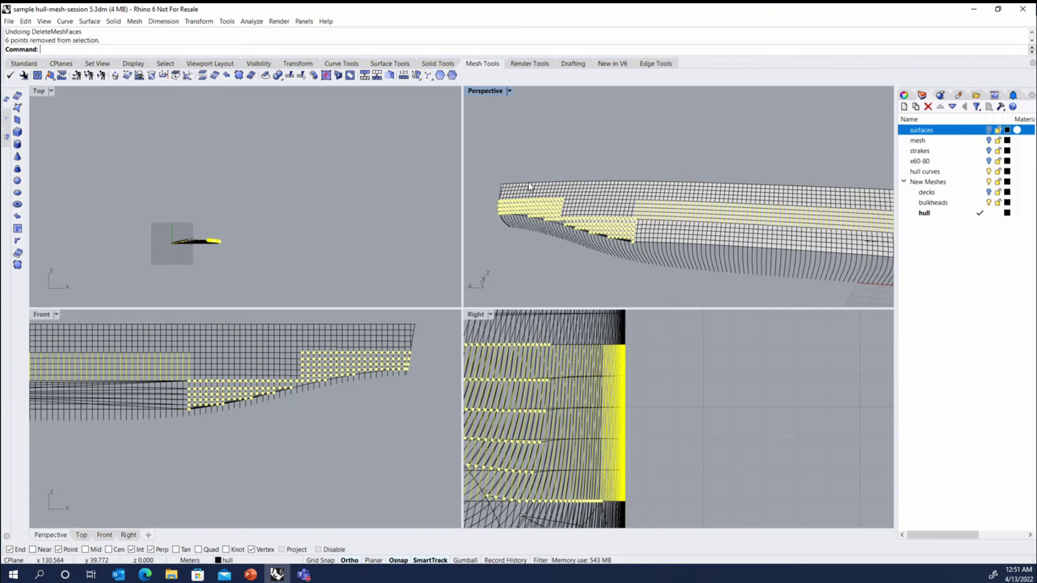
pyautogui.scroll(-1, 528, 182)
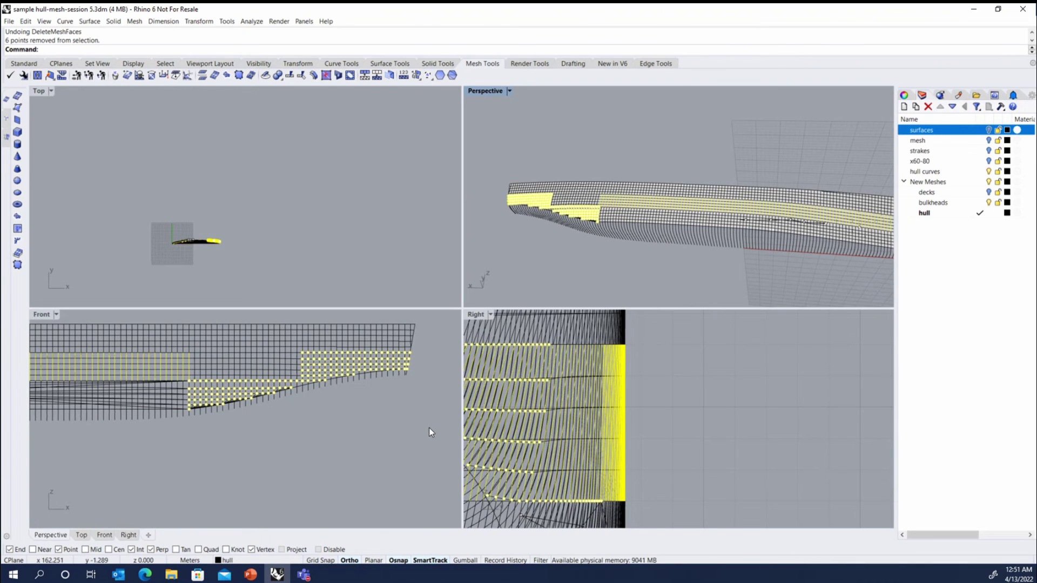
pyautogui.moveTo(429, 428); pyautogui.dragTo(294, 339)
pyautogui.scroll(3, 164, 451)
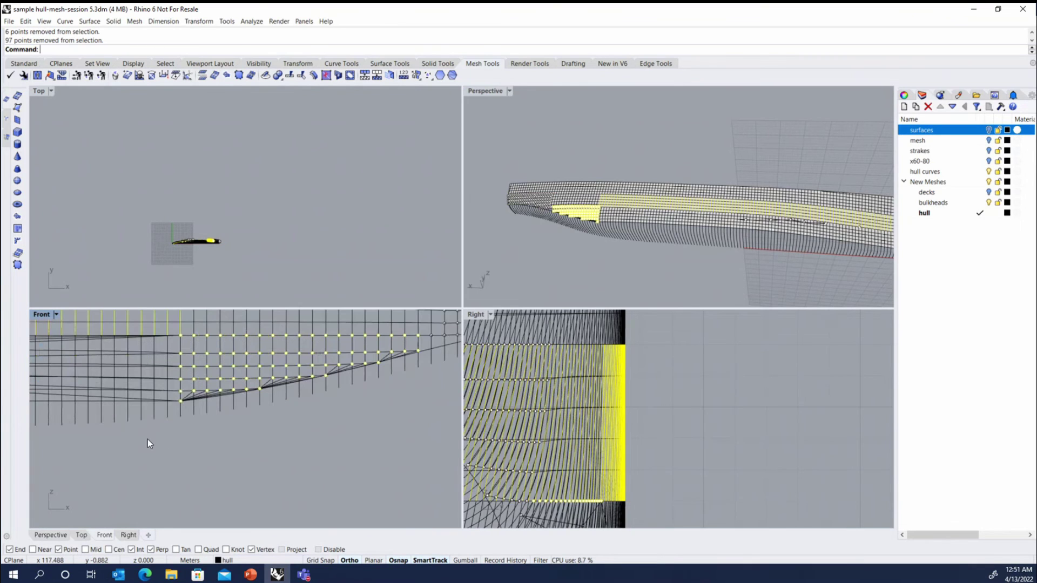
pyautogui.keyDown('ctrl'); pyautogui.moveTo(147, 439); pyautogui.dragTo(189, 398); pyautogui.keyUp('ctrl')
pyautogui.click(268, 383)
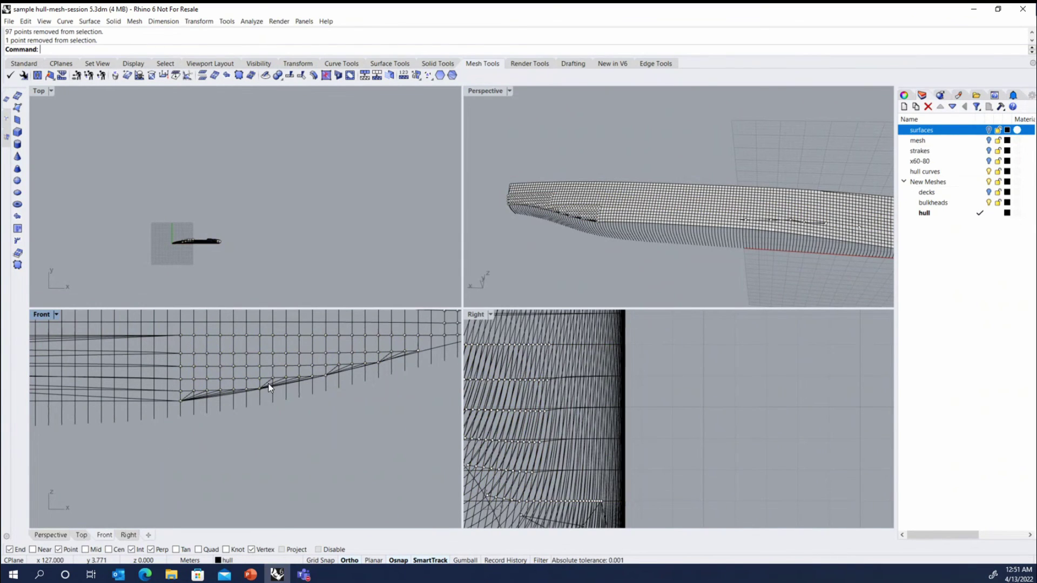
# Undo the quadrangulation and the mesh patch of the lower stepped hull area.
pyautogui.click(270, 386)
pyautogui.hotkey('ctrl', 'z')
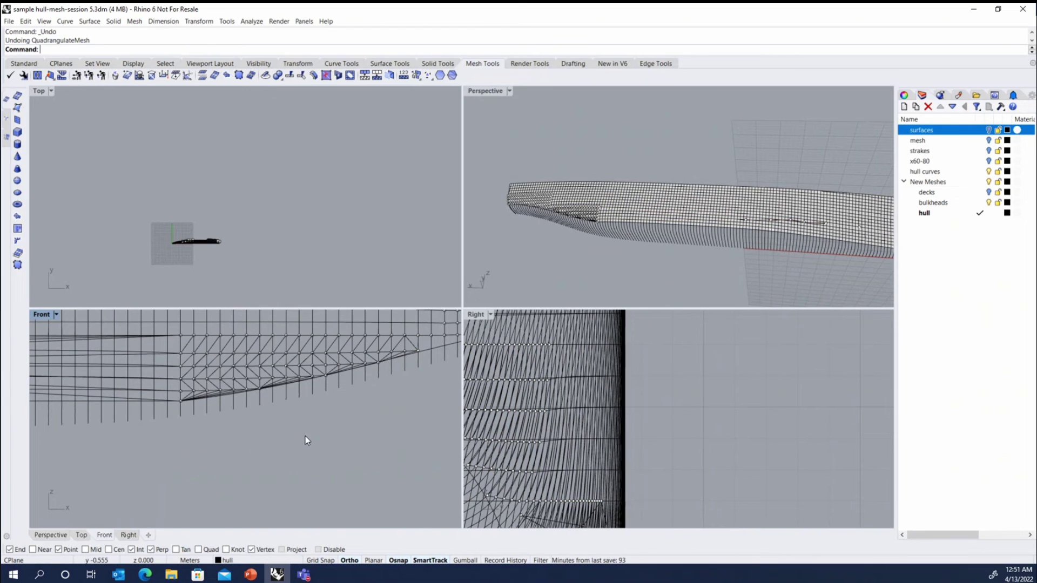
pyautogui.hotkey('ctrl', 'z')
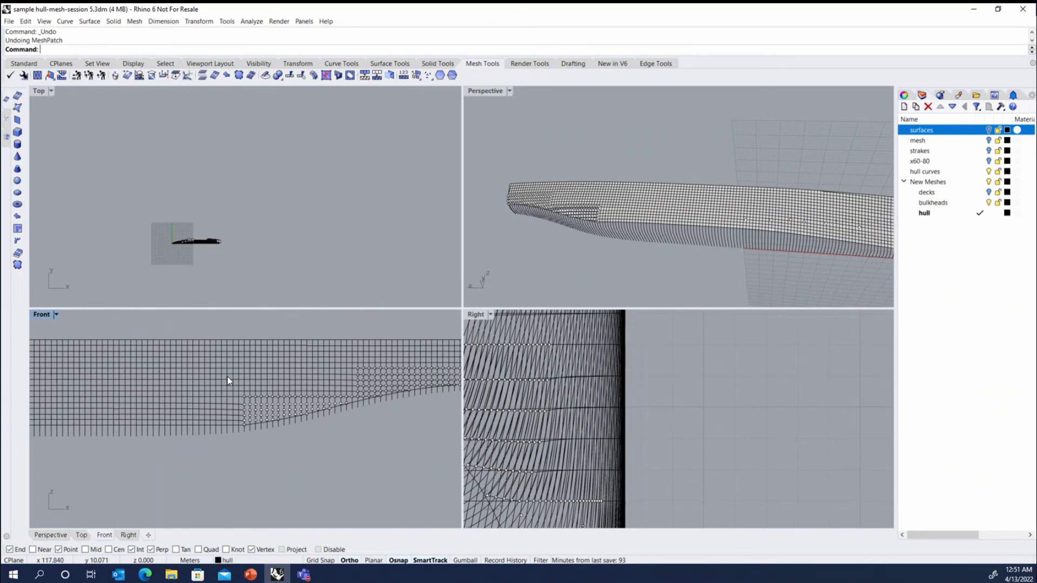
# Select all points and remove the lower patch's bottom corner point, the upper end patch's points and the stray forward points from the selection.
pyautogui.write('selpt')
pyautogui.press('Return')
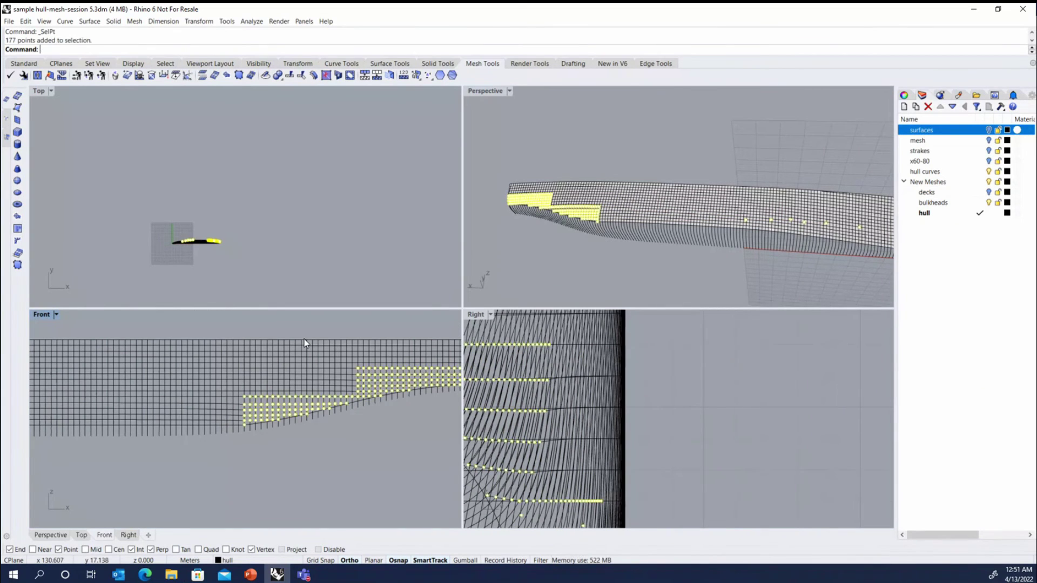
pyautogui.scroll(-2, 204, 371)
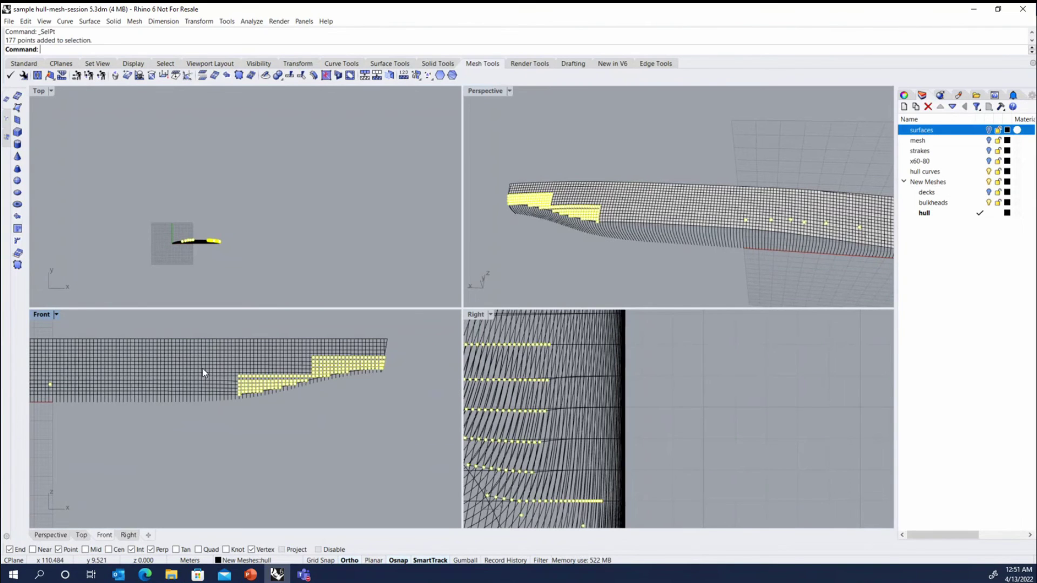
pyautogui.scroll(6, 203, 369)
pyautogui.keyDown('ctrl'); pyautogui.click(234, 393); pyautogui.keyUp('ctrl')
pyautogui.scroll(-4, 287, 399)
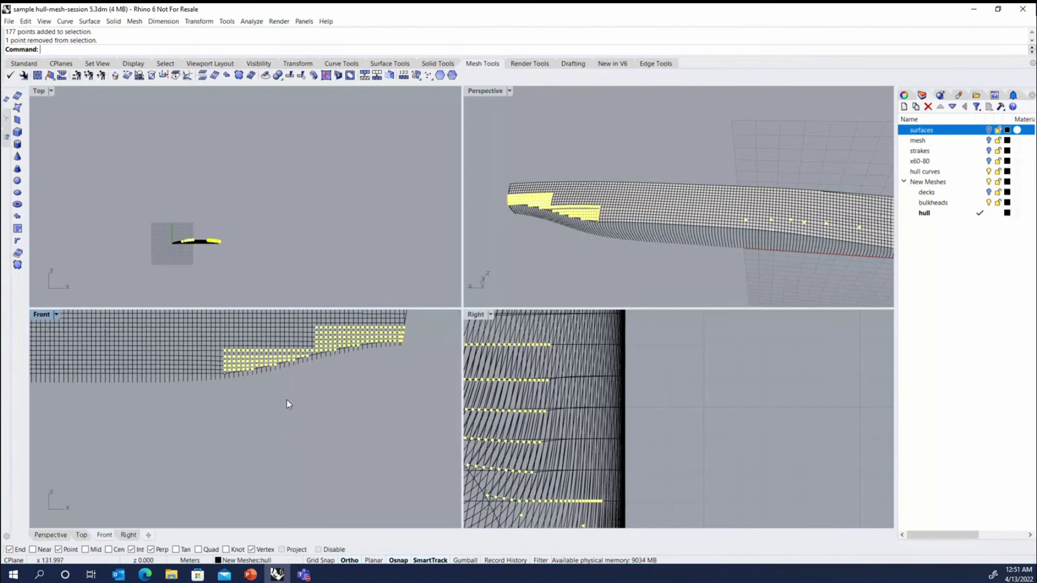
pyautogui.scroll(-2, 287, 399)
pyautogui.moveTo(421, 349); pyautogui.dragTo(299, 384)
pyautogui.scroll(-3, 605, 165)
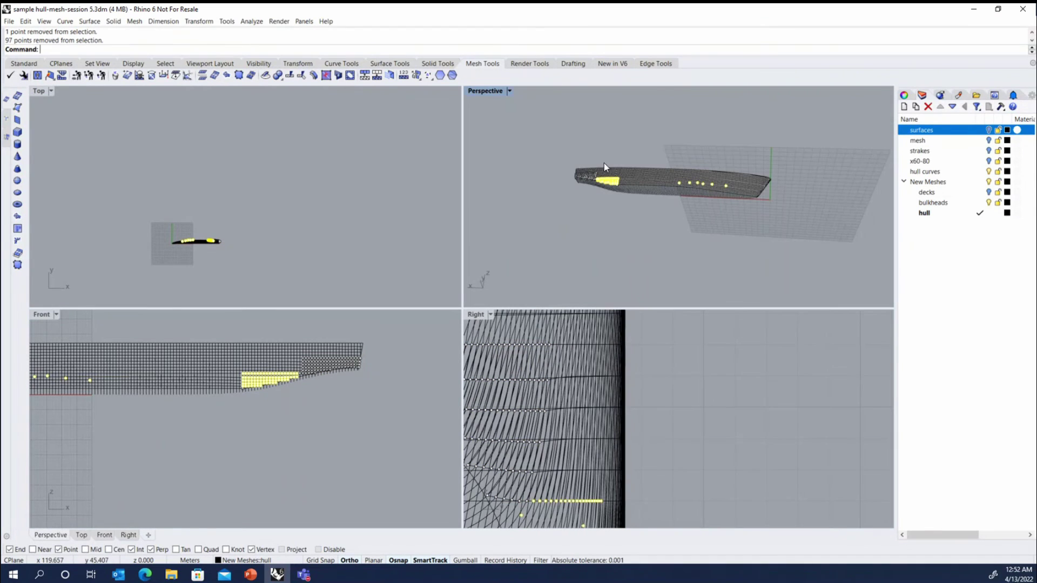
pyautogui.keyDown('ctrl'); pyautogui.moveTo(639, 147); pyautogui.dragTo(759, 221); pyautogui.keyUp('ctrl')
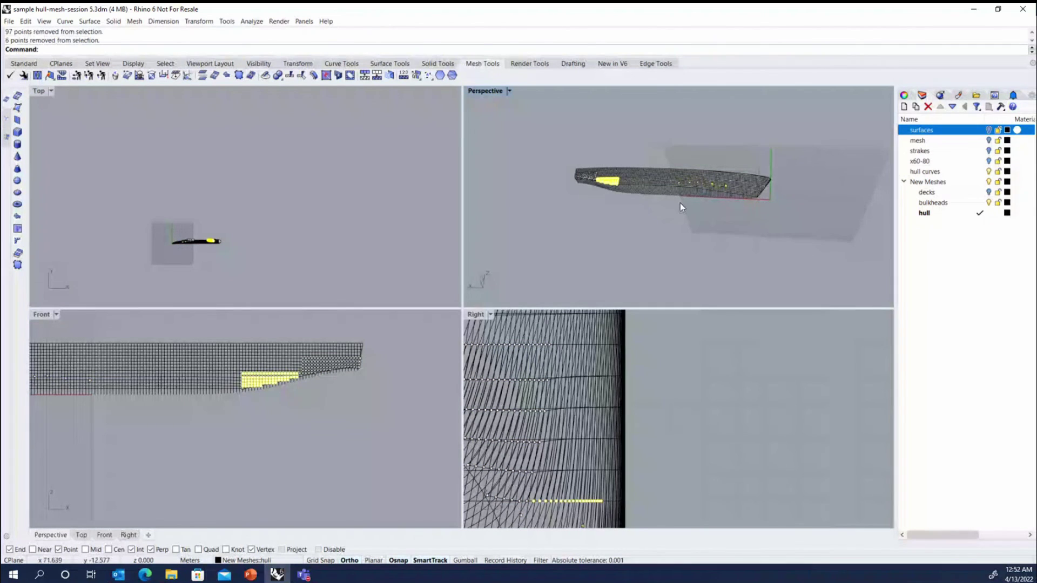
# Create a mesh patch through the selected points and quadrangulate the new mesh.
pyautogui.rightClick(479, 46)
pyautogui.click(532, 120)
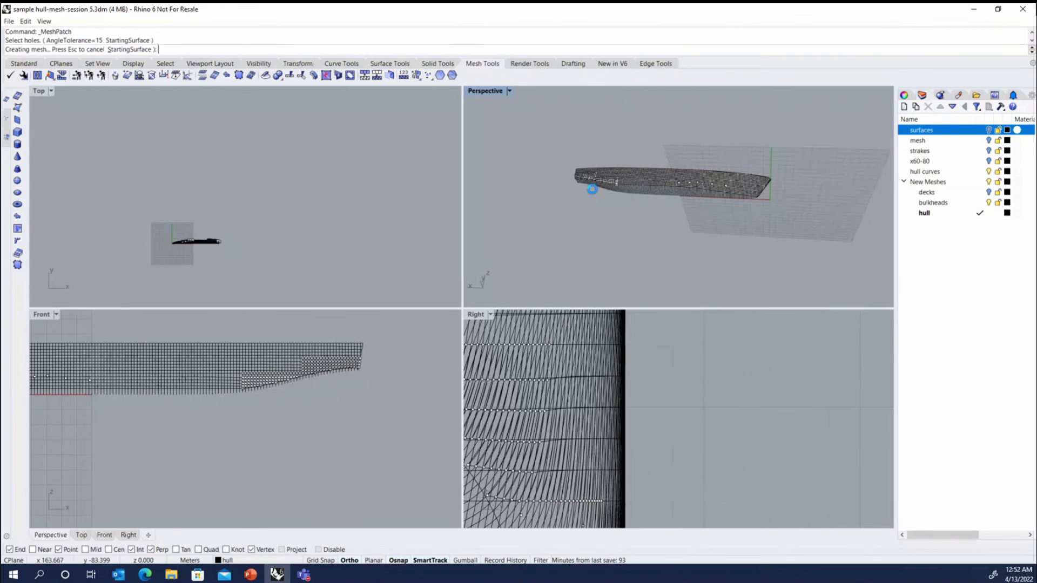
pyautogui.scroll(10, 596, 175)
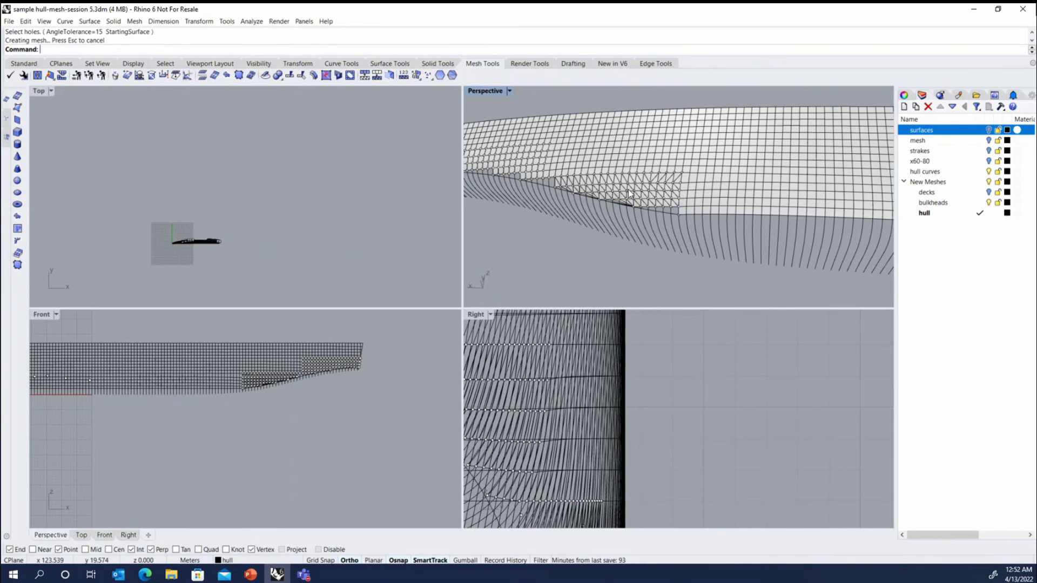
pyautogui.click(646, 182)
pyautogui.click(338, 77)
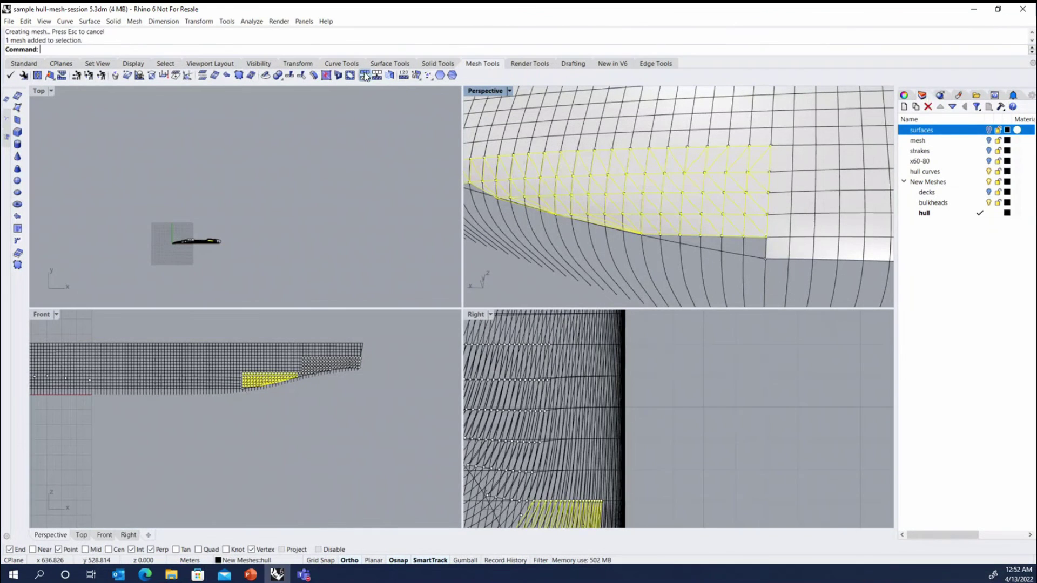
pyautogui.click(372, 172)
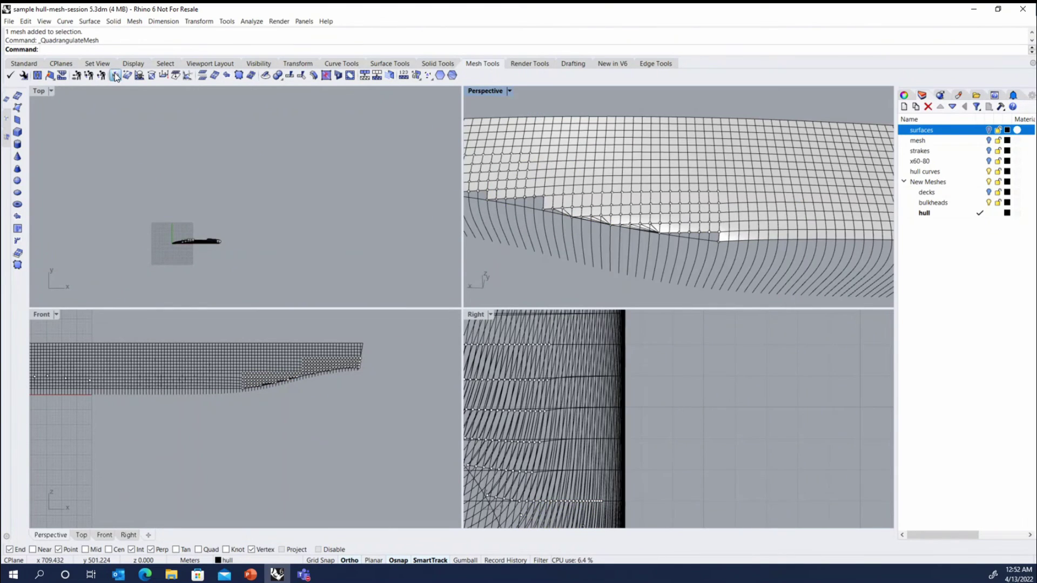
# Delete the thin triangular faces along the new patch's lower boundary so only the stepped quads remain.
pyautogui.click(115, 75)
pyautogui.scroll(4, 632, 234)
pyautogui.click(634, 234)
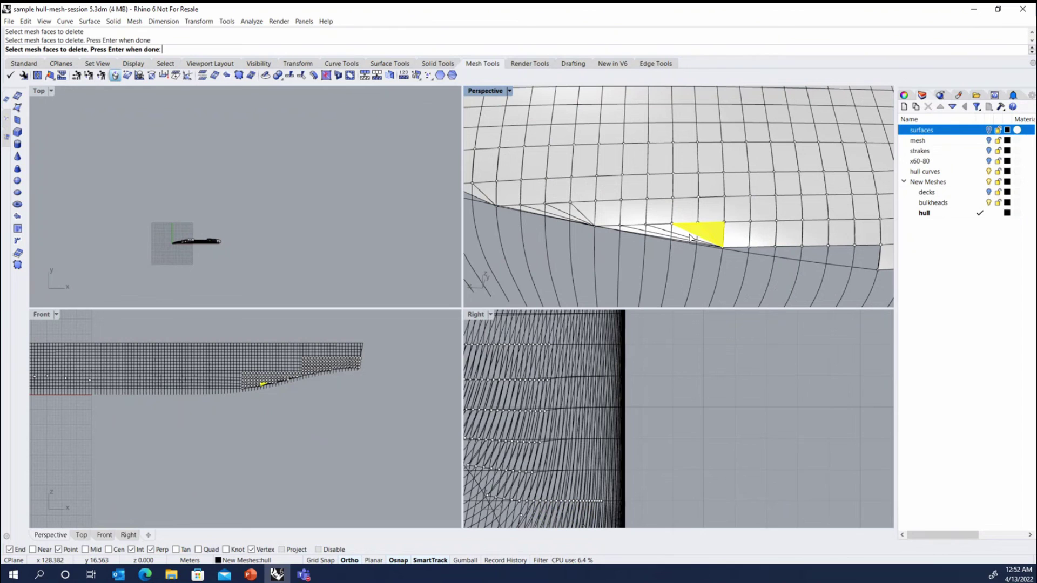
pyautogui.click(636, 233)
pyautogui.click(639, 231)
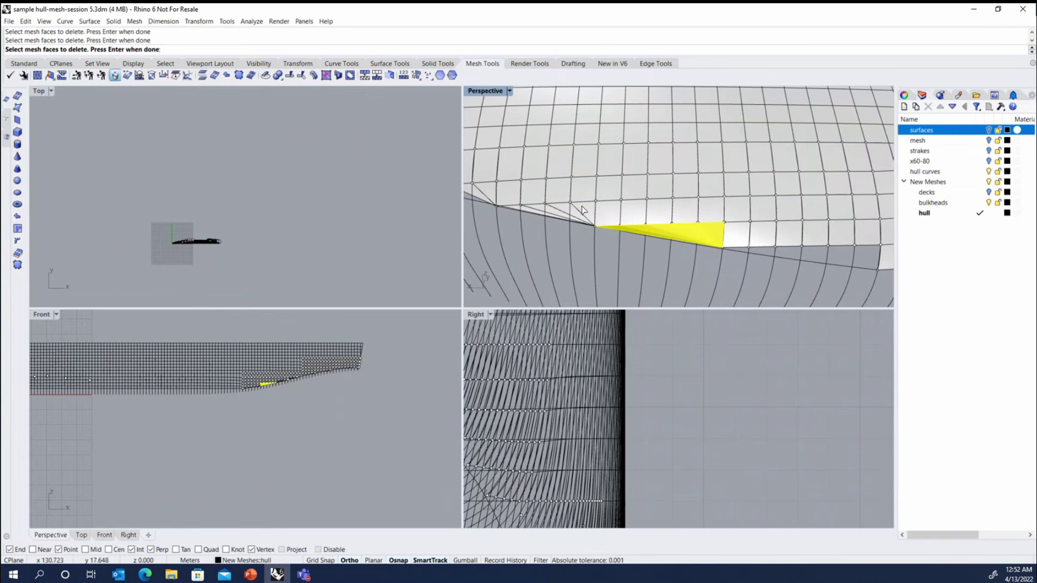
pyautogui.click(564, 212)
pyautogui.scroll(-2, 548, 216)
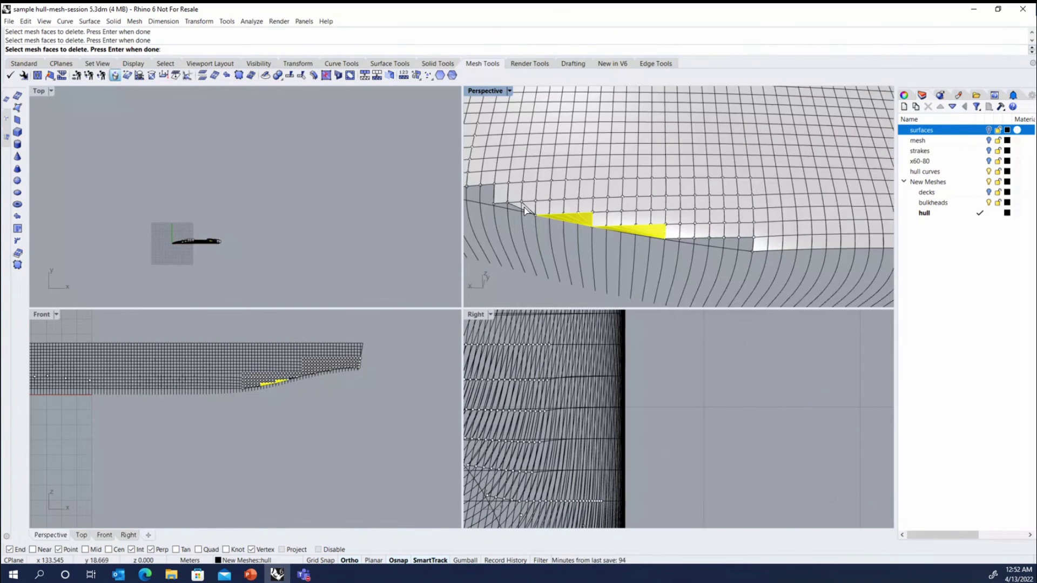
pyautogui.scroll(-1, 526, 215)
pyautogui.press('Return')
pyautogui.scroll(-2, 548, 221)
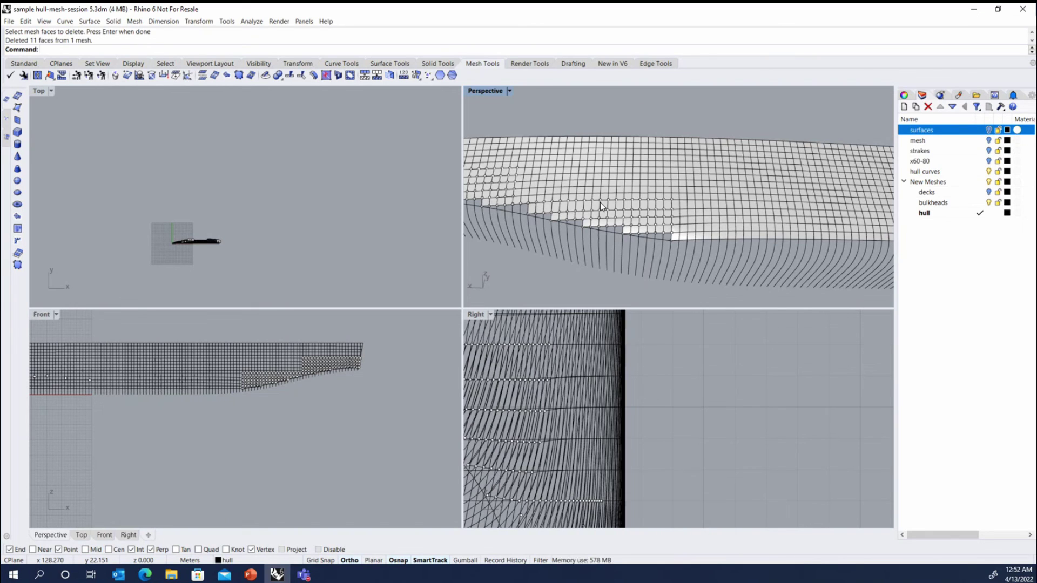
# Select all point objects in the model and delete them.
pyautogui.write('selpt')
pyautogui.press('Return')
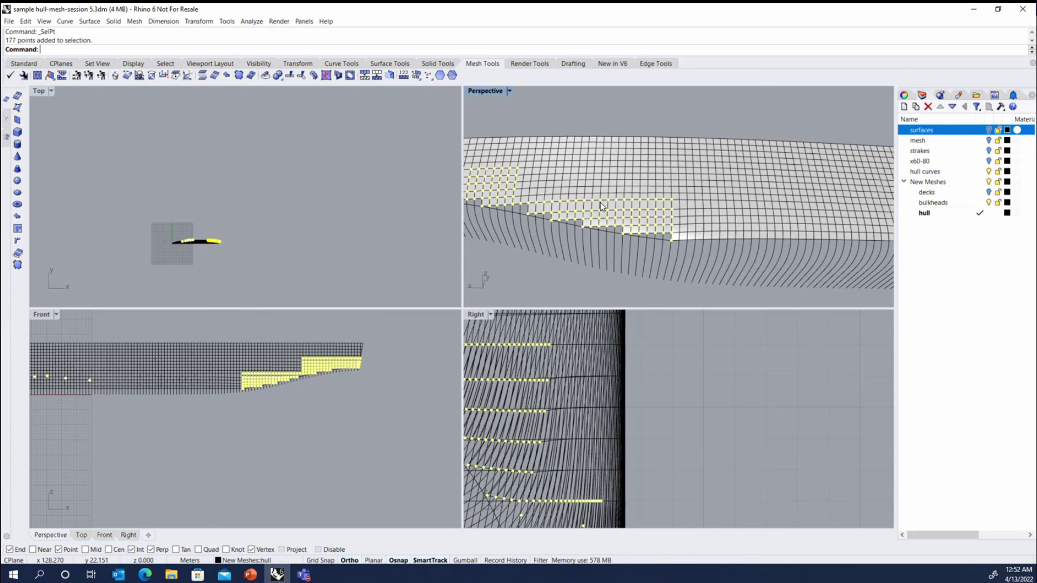
pyautogui.press('Delete')
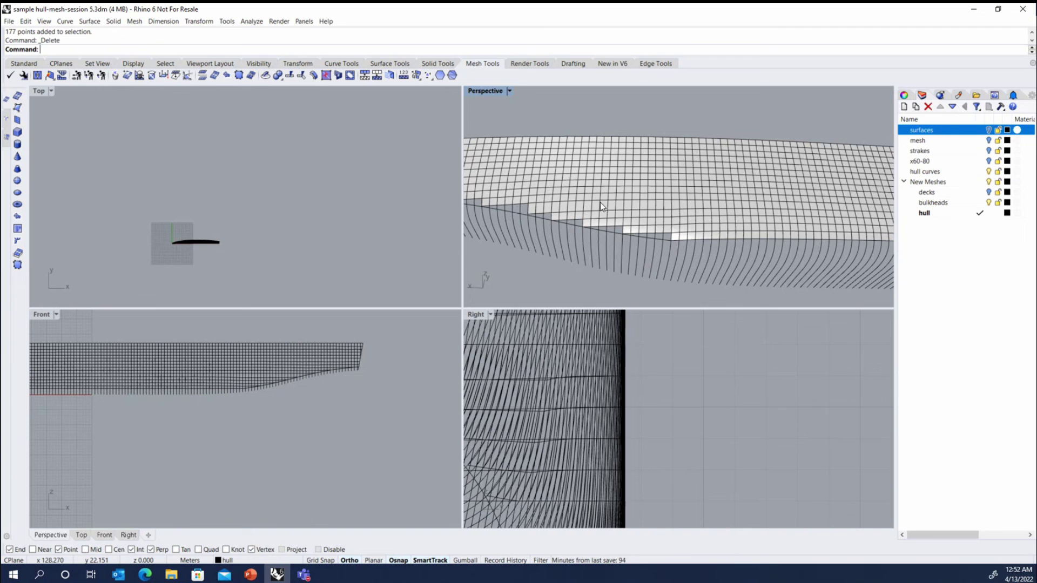
# Divide the grouped curves on the hull's bottom by segment length 1.000, with curve ends marked and neither splitting nor grouped output.
pyautogui.scroll(-5, 617, 187)
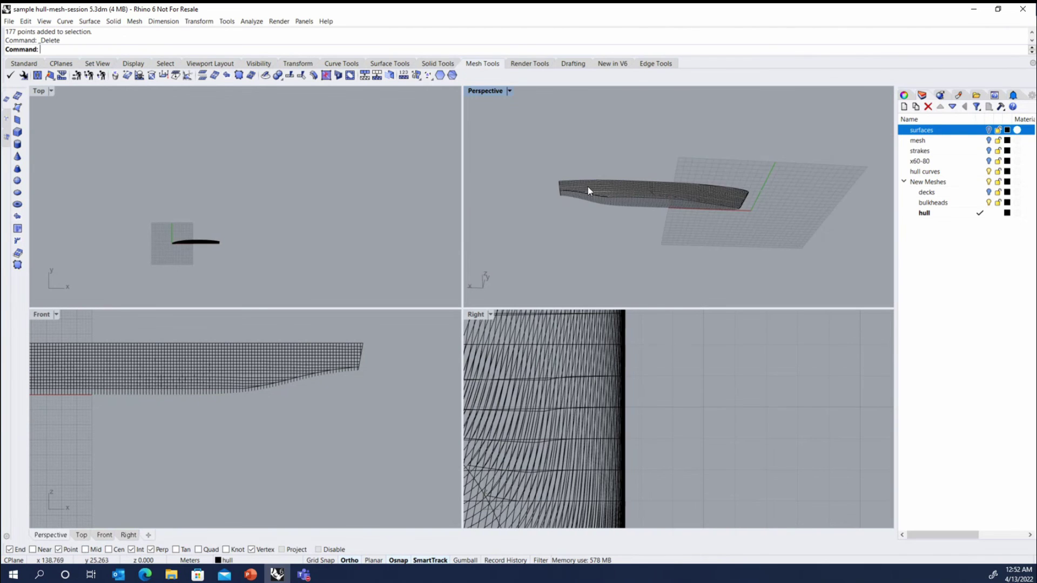
pyautogui.scroll(8, 757, 196)
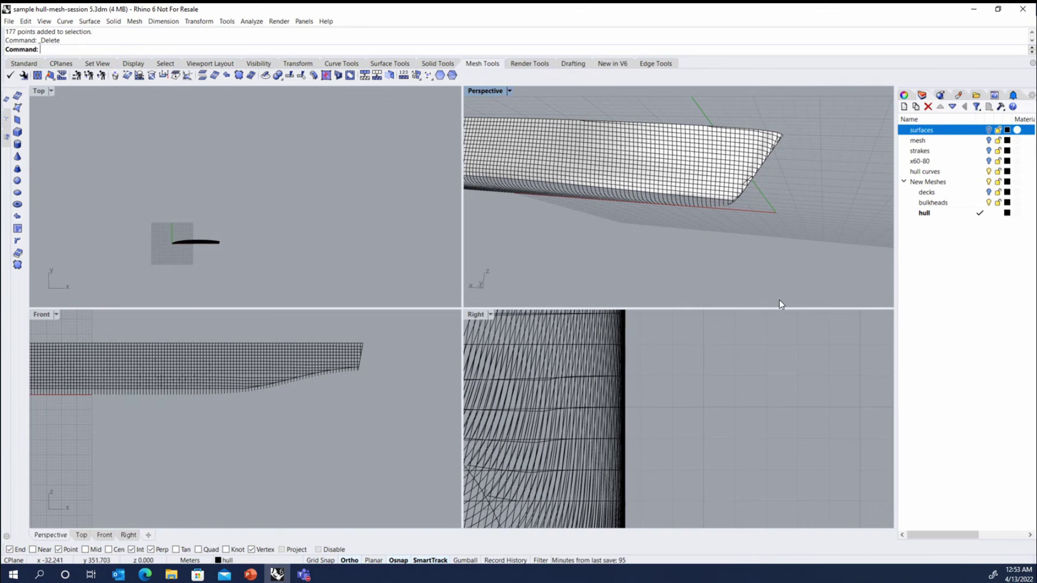
pyautogui.scroll(-6, 701, 162)
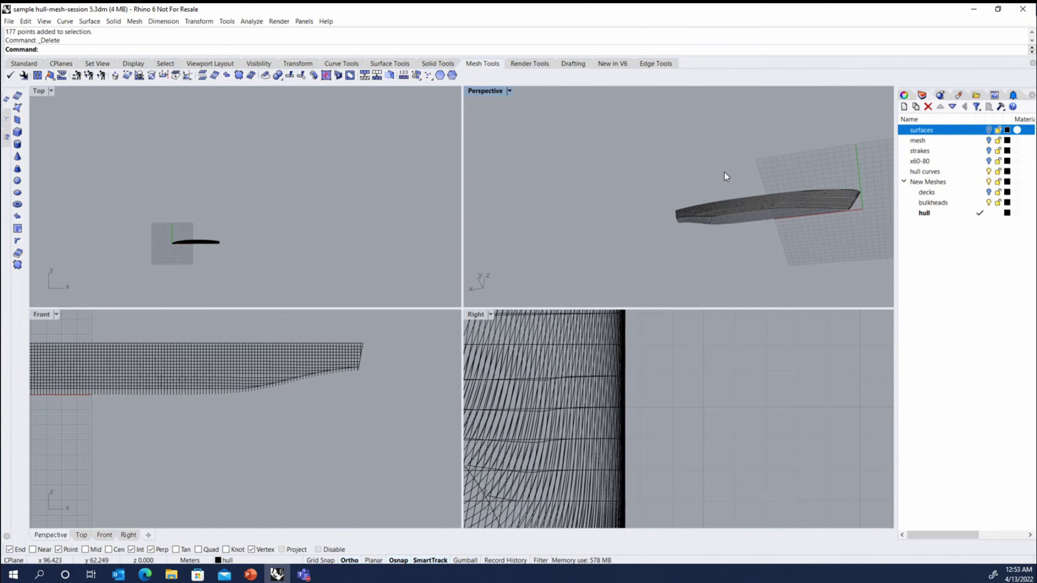
pyautogui.click(761, 221)
pyautogui.scroll(5, 787, 226)
pyautogui.moveTo(788, 229); pyautogui.dragTo(631, 207, button='right')
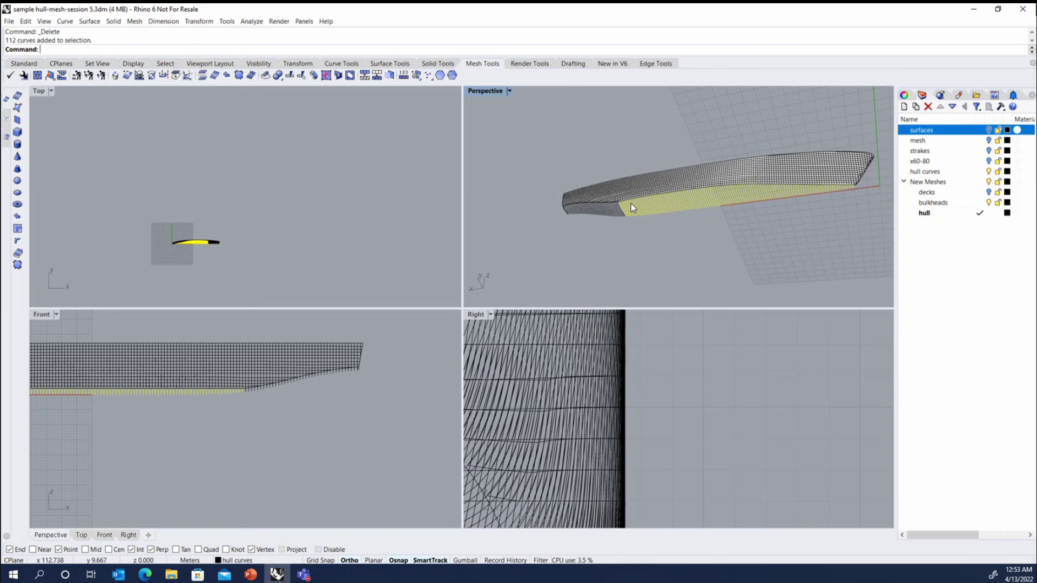
pyautogui.click(65, 21)
pyautogui.moveTo(156, 31)
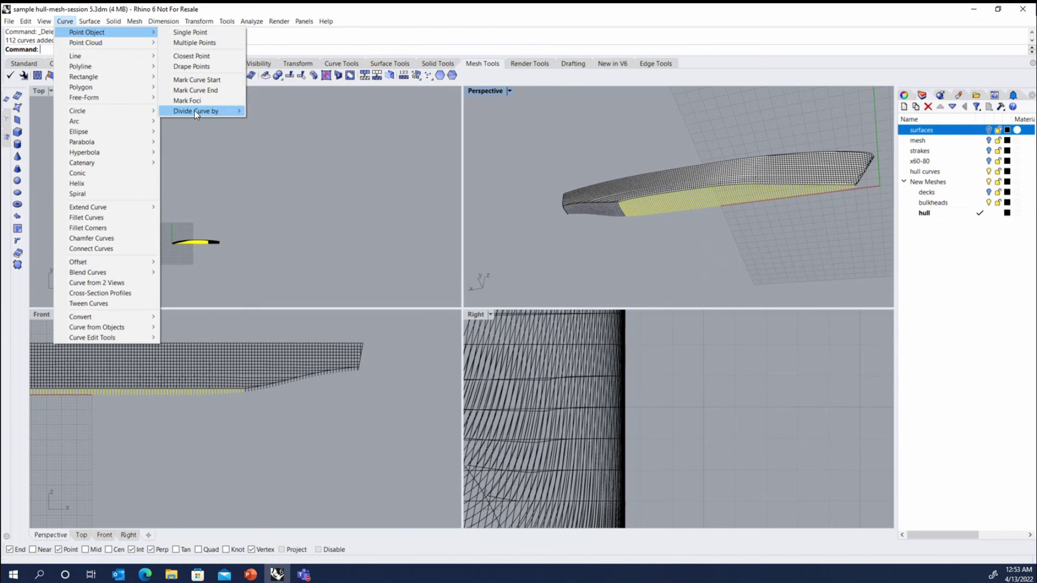
pyautogui.moveTo(195, 111)
pyautogui.click(286, 111)
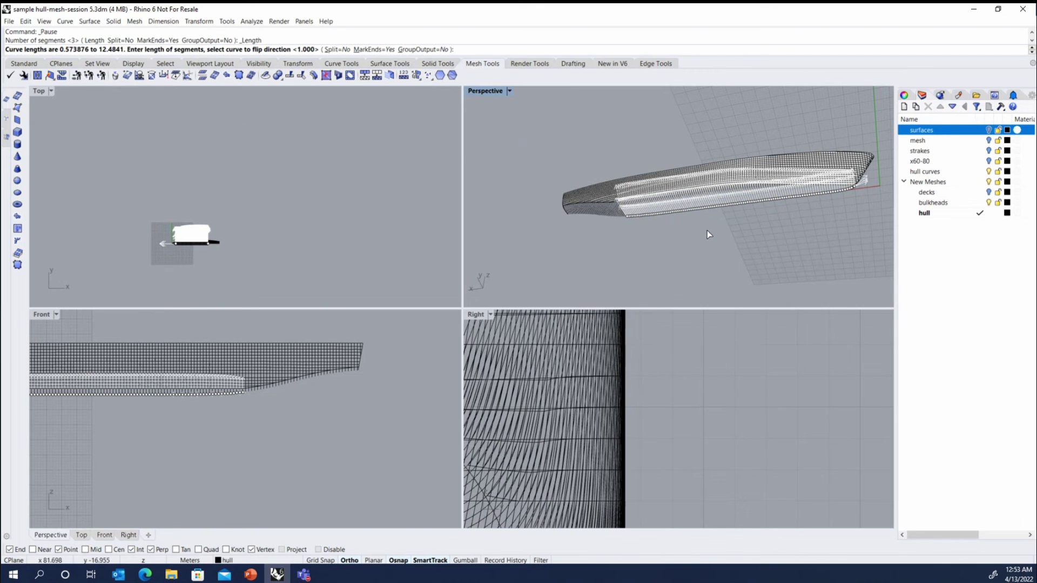
pyautogui.rightClick(708, 230)
# Divide the two remaining curve groups at the hull's raised end by segment length 1.000, with ends marked and neither splitting nor grouped output.
pyautogui.scroll(5, 763, 199)
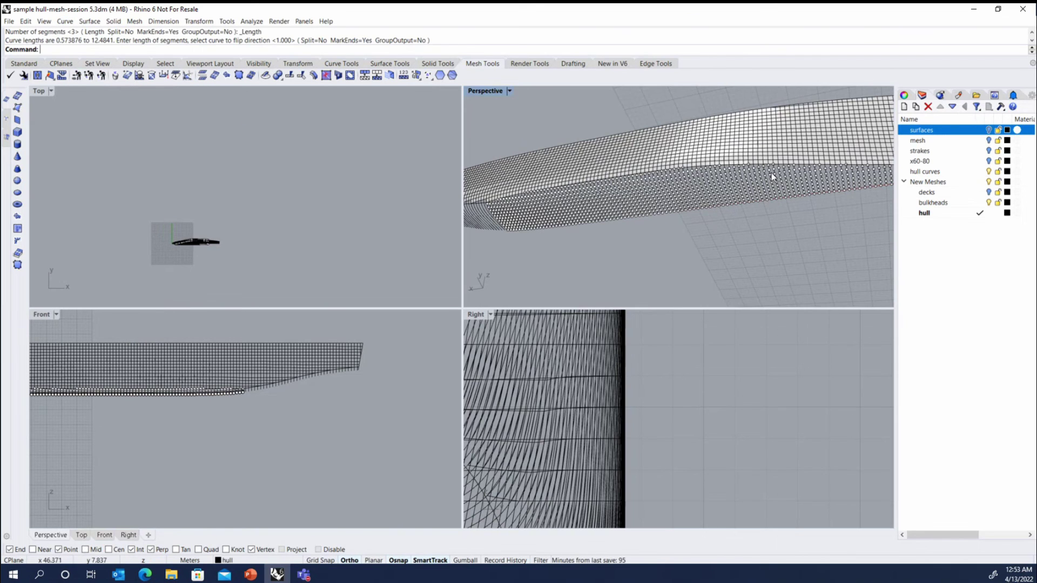
pyautogui.moveTo(755, 165); pyautogui.dragTo(542, 196, button='right')
pyautogui.scroll(-3, 634, 189)
pyautogui.moveTo(663, 177); pyautogui.dragTo(699, 194, button='right')
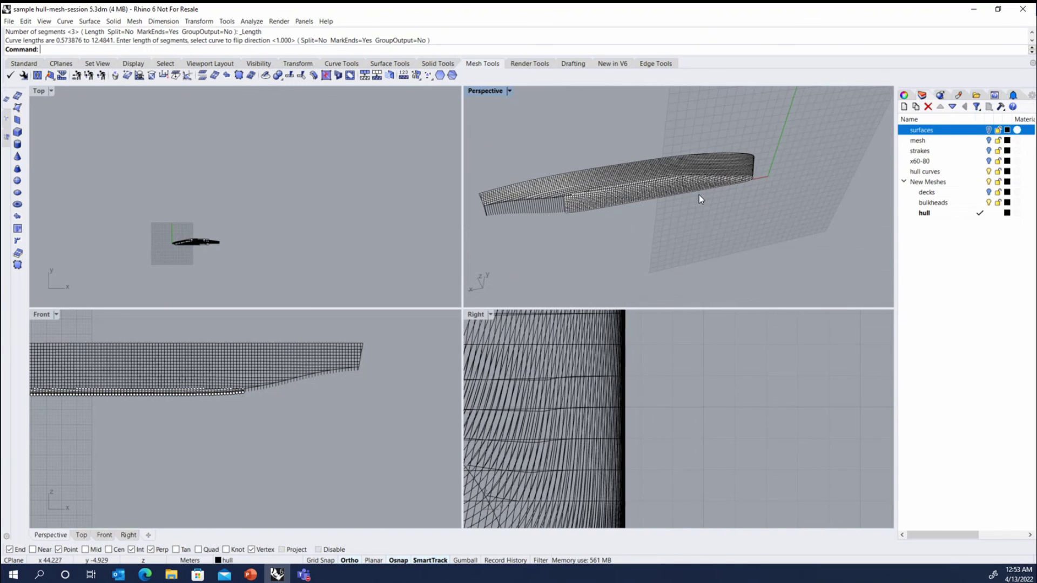
pyautogui.scroll(3, 553, 209)
pyautogui.scroll(2, 556, 210)
pyautogui.click(604, 212)
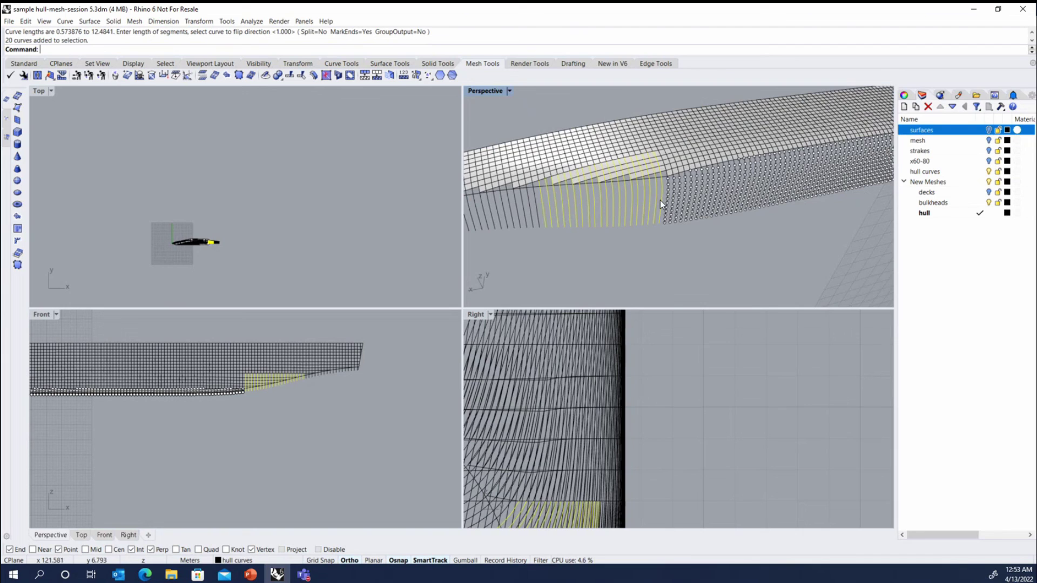
pyautogui.scroll(-1, 660, 200)
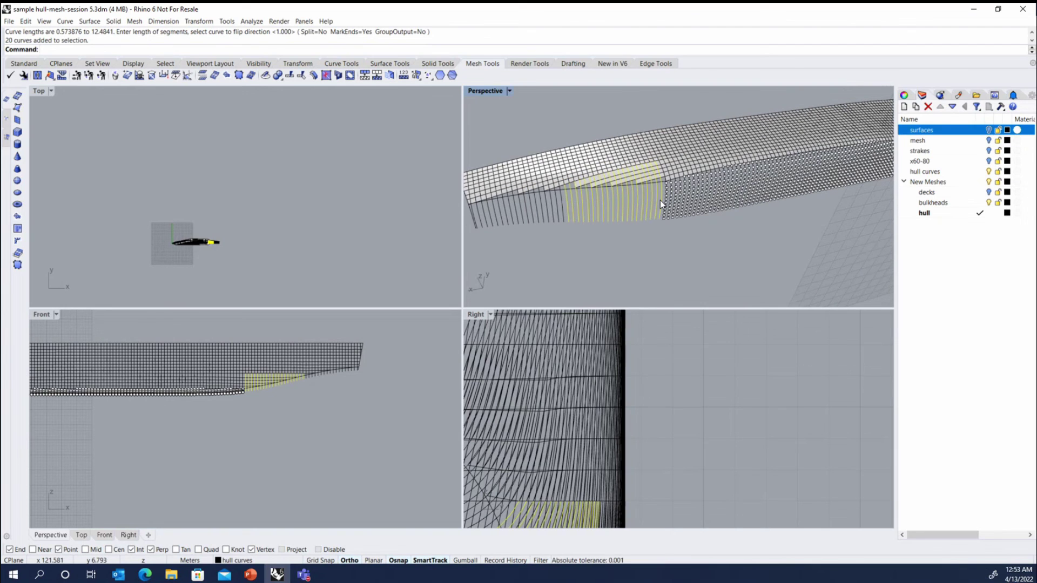
pyautogui.click(550, 213)
pyautogui.rightClick(546, 39)
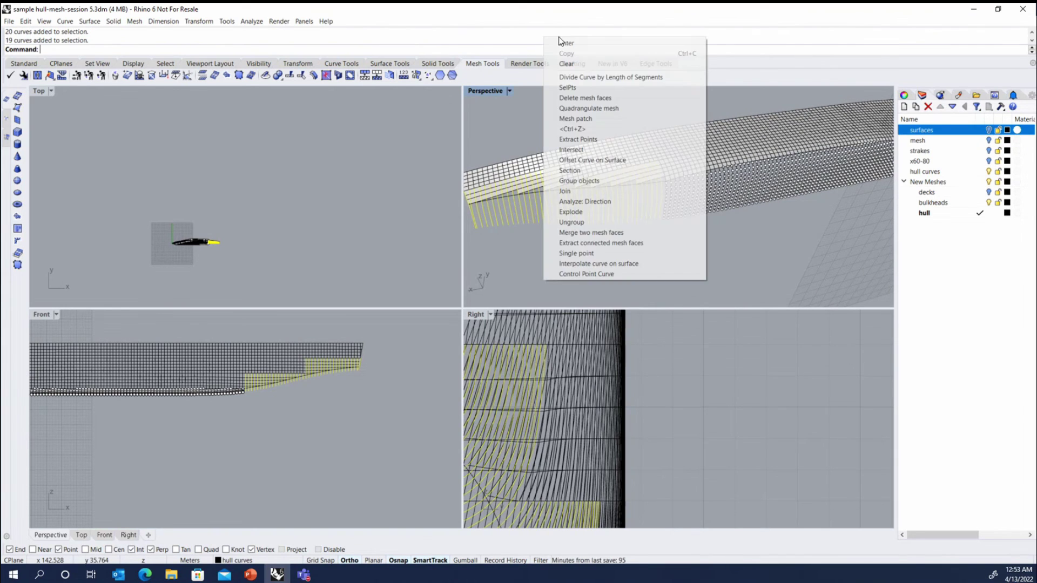
pyautogui.click(594, 80)
pyautogui.press('Return')
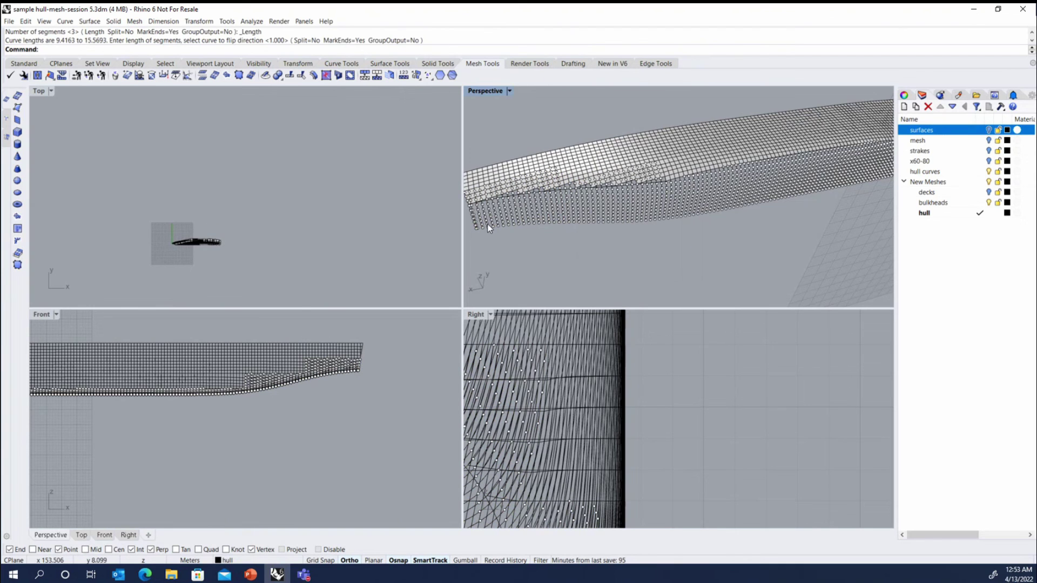
# Delete the upper block of division points that overlaps the existing mesh at the hull's raised end.
pyautogui.scroll(4, 211, 367)
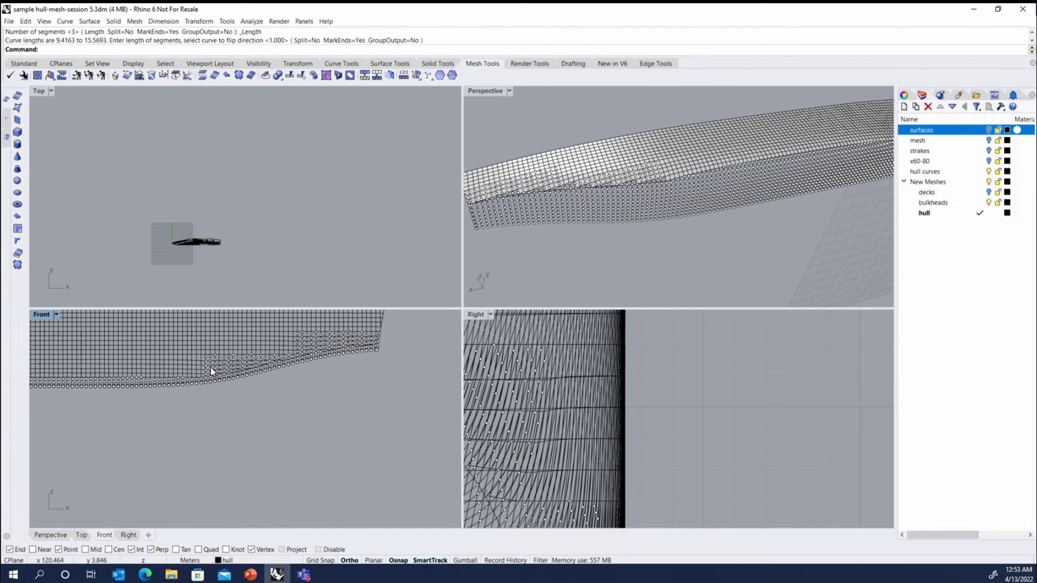
pyautogui.scroll(5, 211, 367)
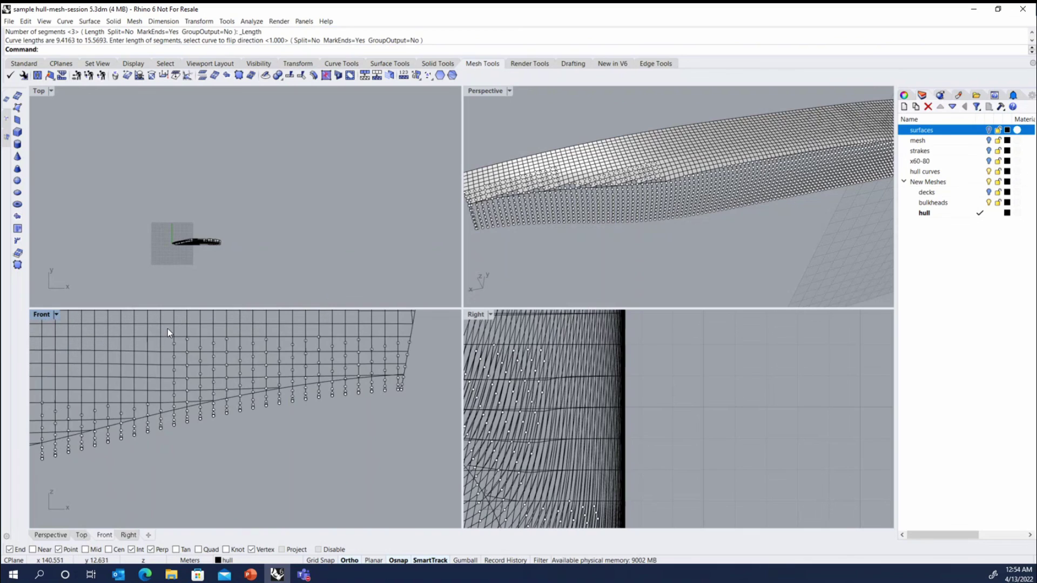
pyautogui.moveTo(166, 327); pyautogui.dragTo(435, 374)
pyautogui.scroll(5, 594, 195)
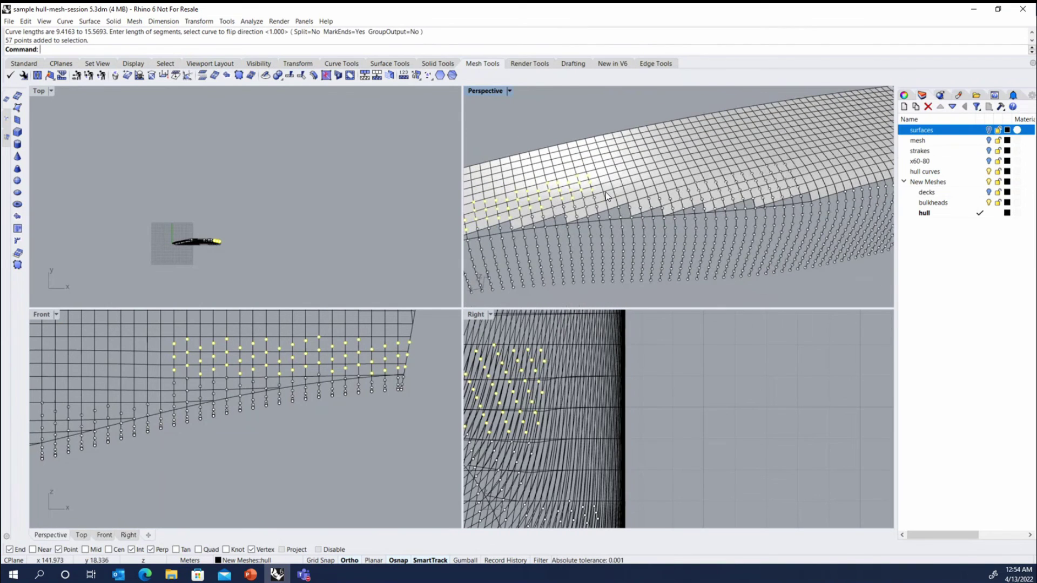
pyautogui.press('Delete')
# Delete the remaining rows of overlapping points just above the mesh's sloping lower edge, working downward row by row.
pyautogui.scroll(2, 170, 365)
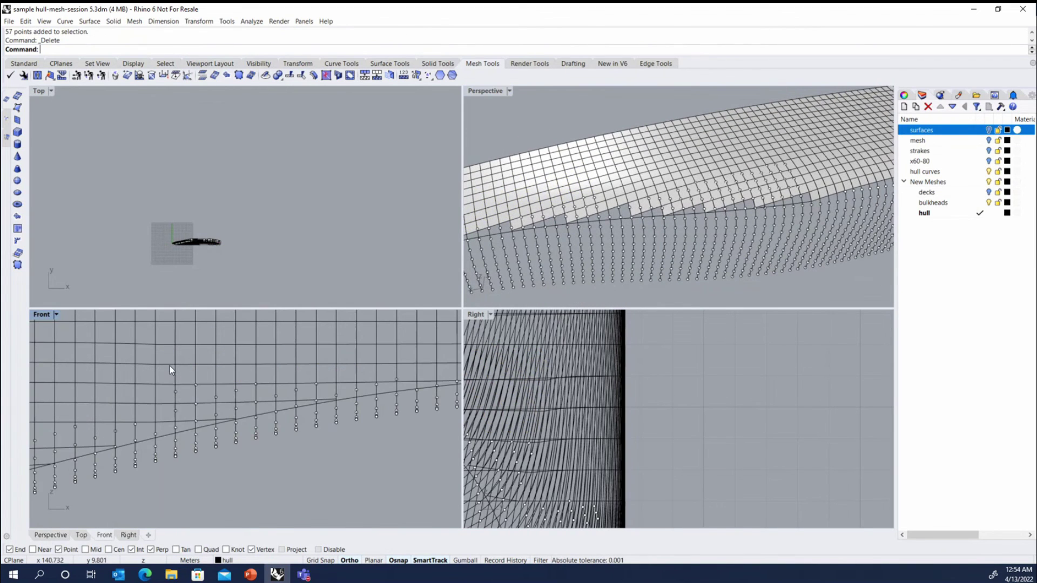
pyautogui.moveTo(163, 372); pyautogui.dragTo(396, 393)
pyautogui.press('Delete')
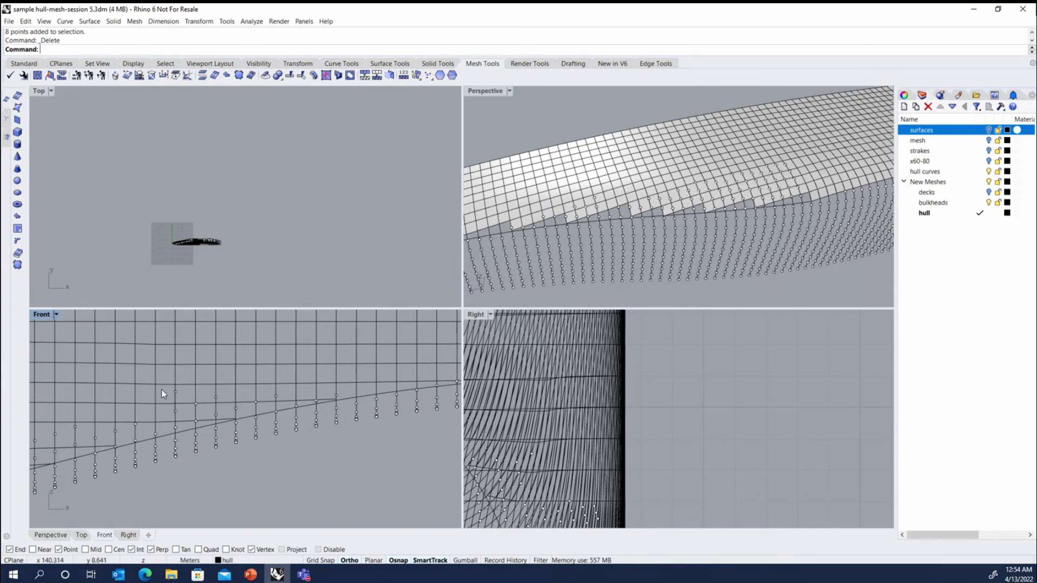
pyautogui.moveTo(161, 389); pyautogui.dragTo(350, 402)
pyautogui.press('Delete')
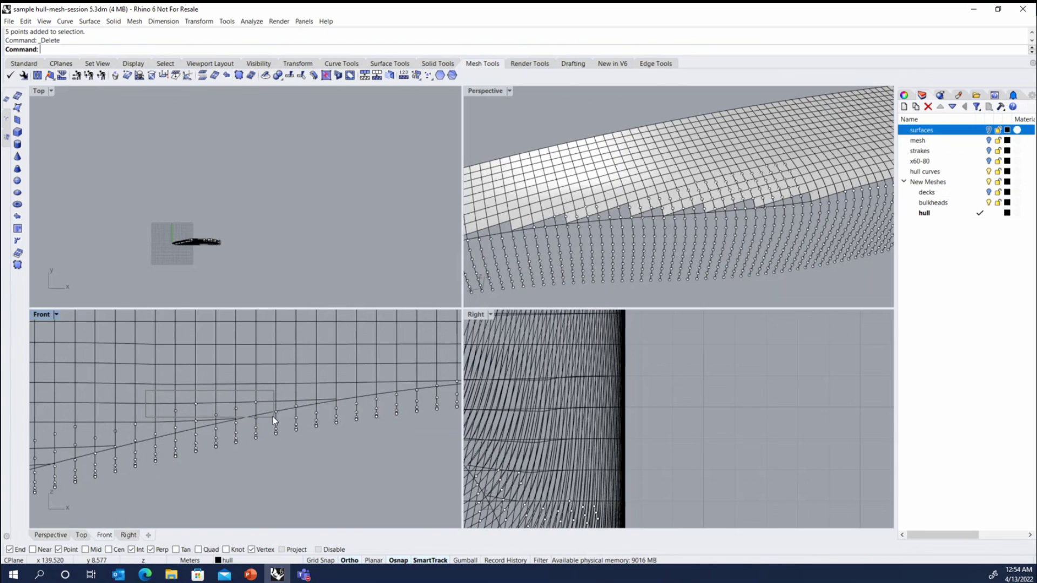
pyautogui.moveTo(127, 412); pyautogui.dragTo(186, 423)
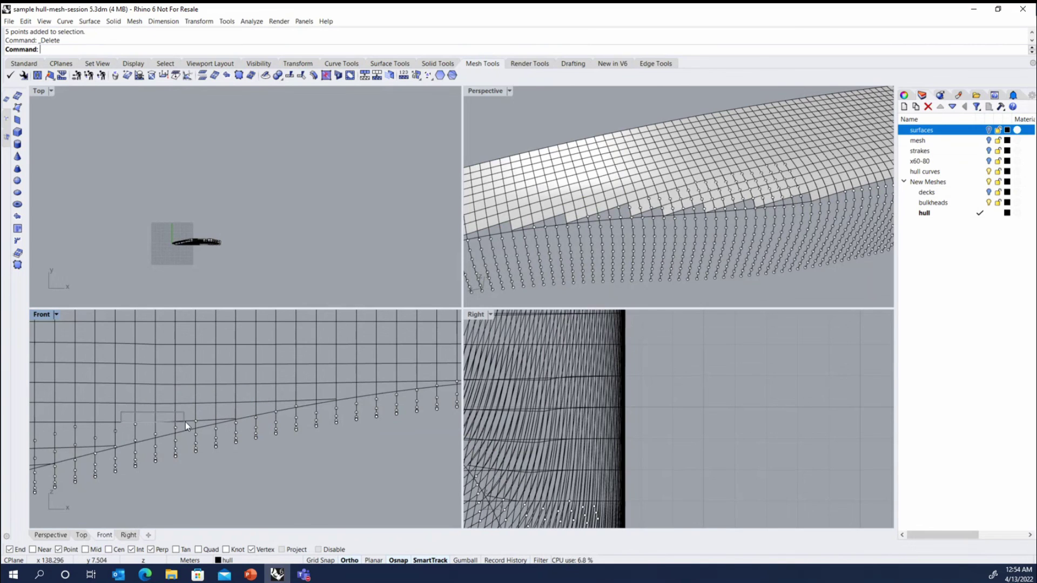
pyautogui.press('Delete')
# Examine the division points along the hull bottom and the mesh's lower boundary from several angles for leftover overlapping points.
pyautogui.scroll(-5, 688, 186)
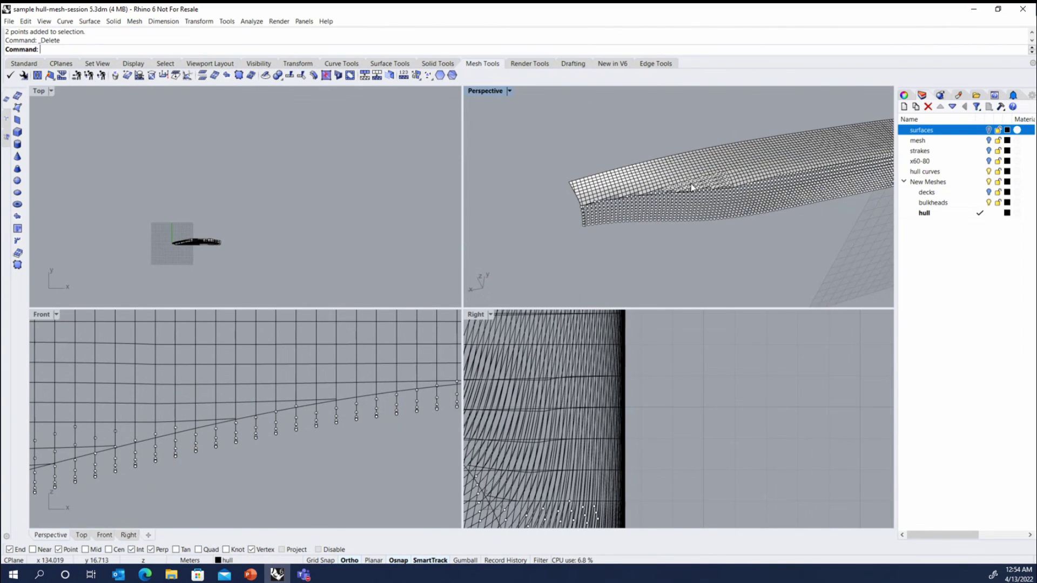
pyautogui.moveTo(685, 190); pyautogui.dragTo(686, 197, button='right')
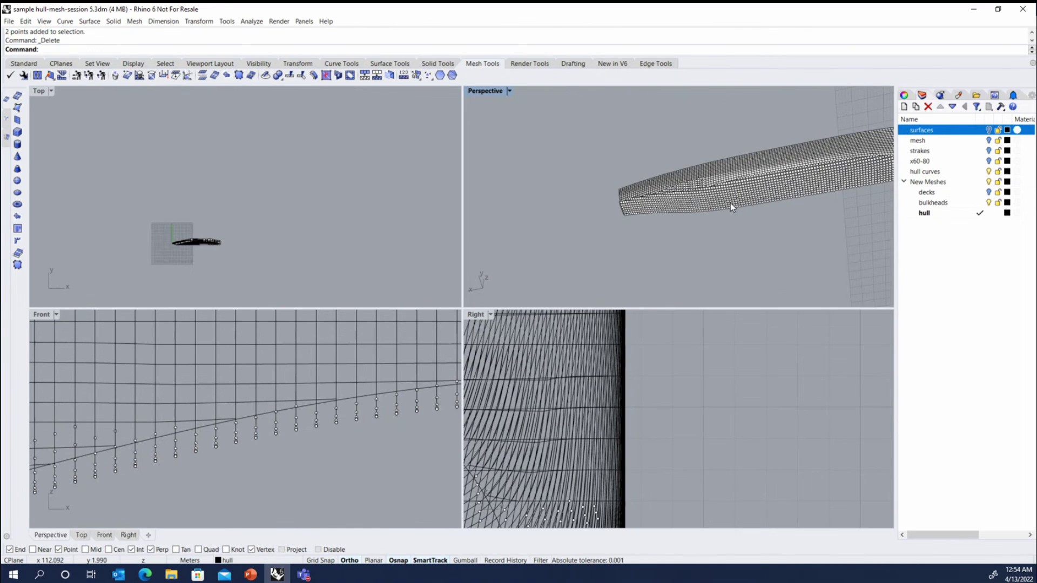
pyautogui.scroll(6, 691, 193)
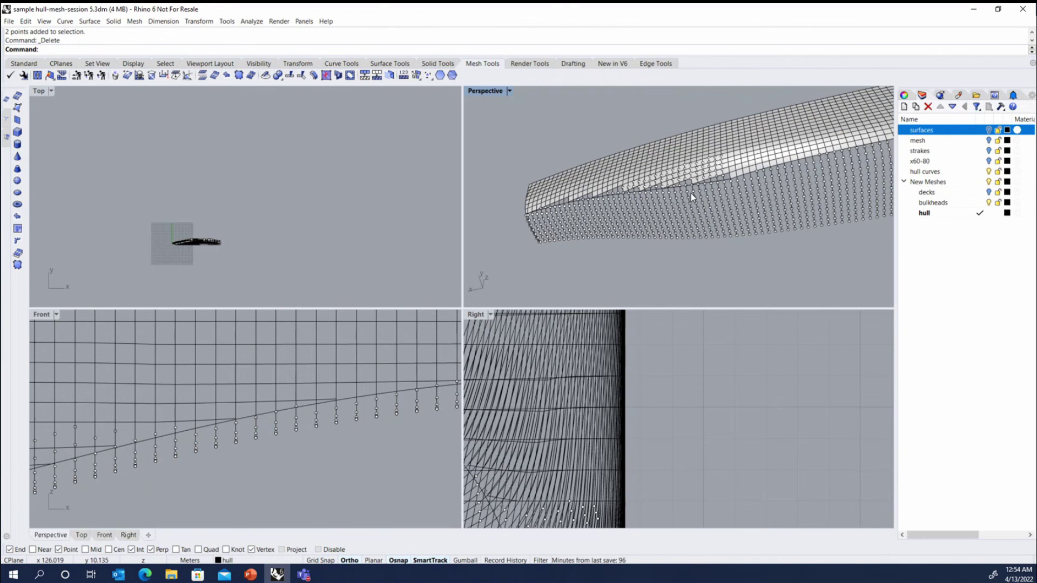
pyautogui.moveTo(691, 193); pyautogui.dragTo(675, 186, button='right')
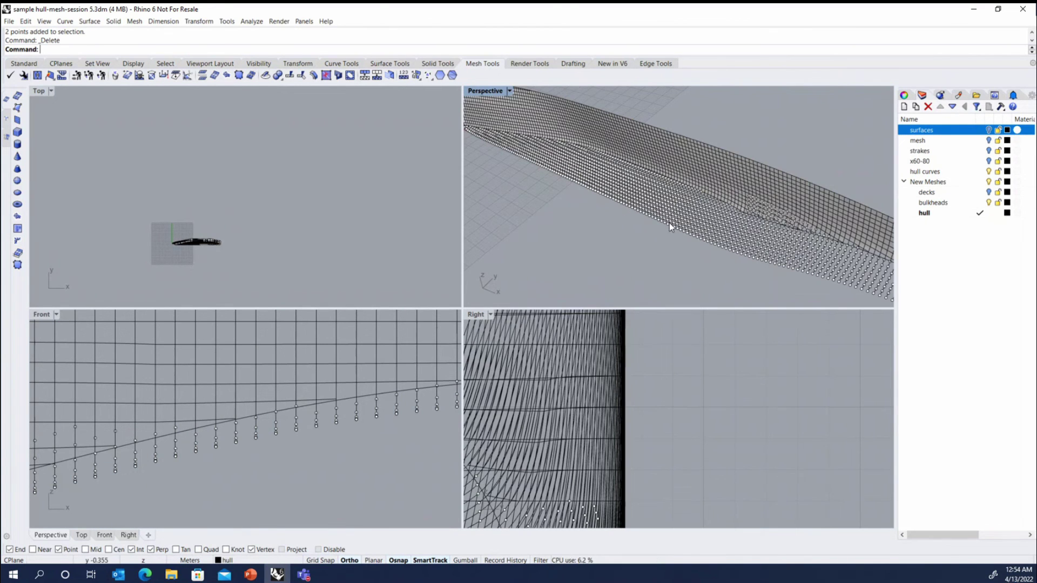
pyautogui.moveTo(599, 160); pyautogui.dragTo(549, 178, button='right')
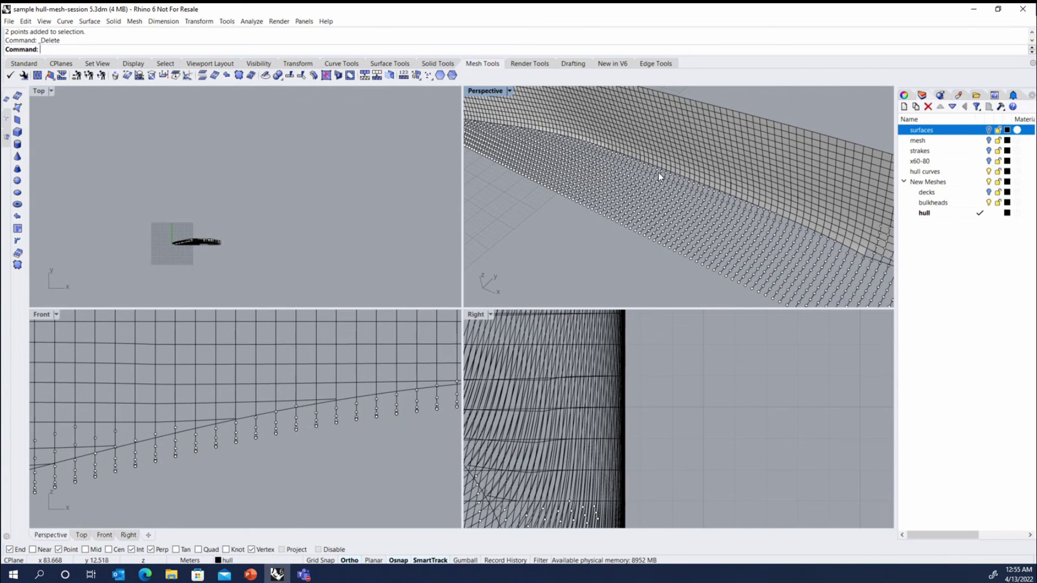
pyautogui.moveTo(650, 191); pyautogui.dragTo(520, 155, button='right')
pyautogui.moveTo(707, 231); pyautogui.dragTo(640, 199, button='right')
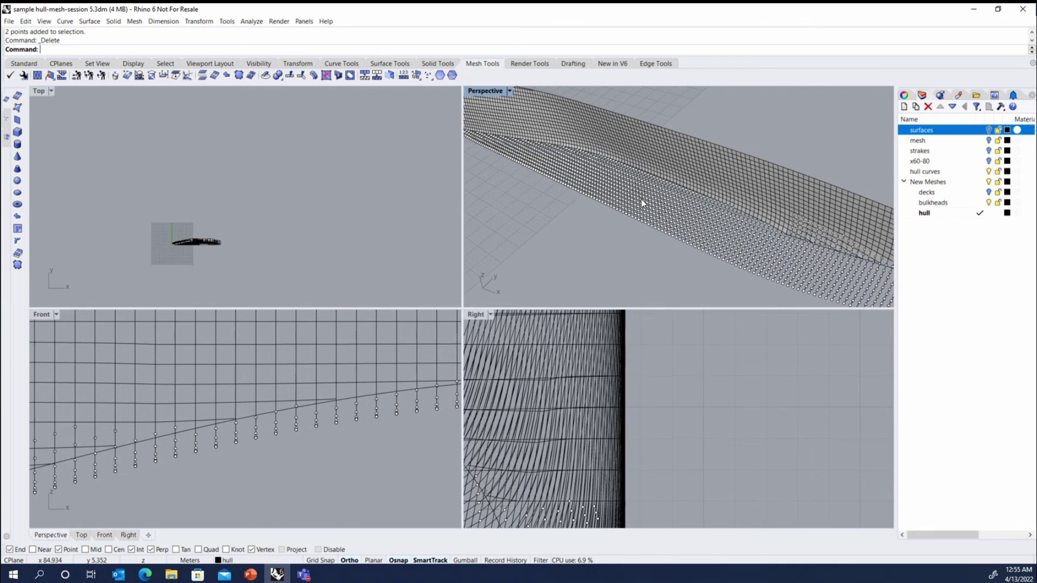